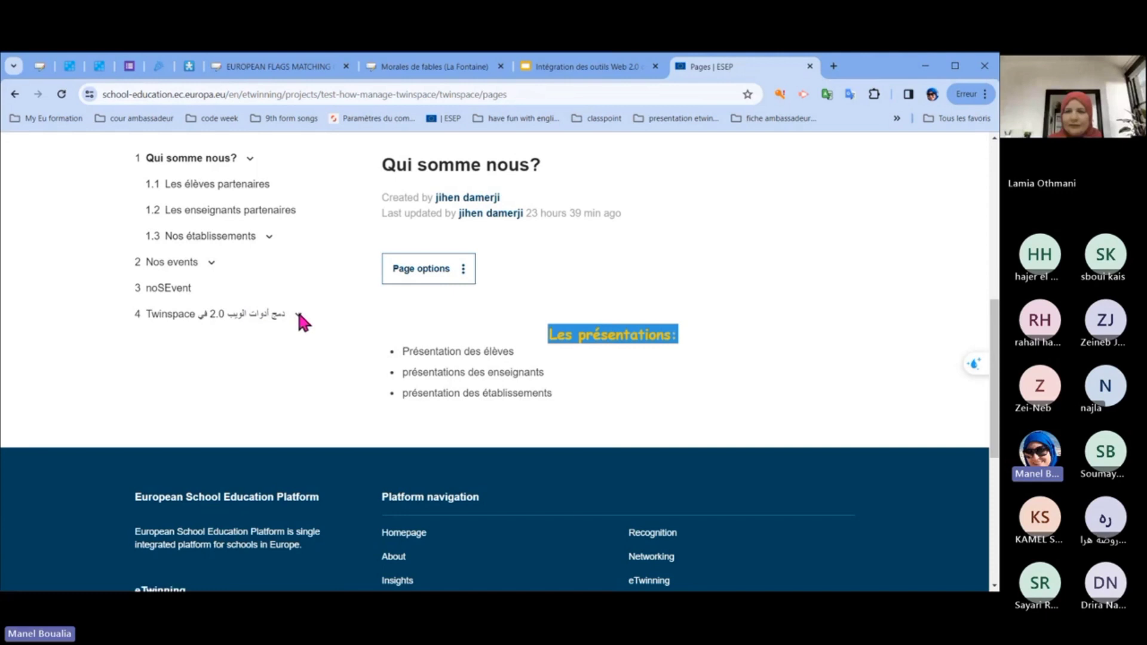
- Open the learningApps subpage under the Twinspace web 2.0 tools section and start editing it
left_click(299, 315)
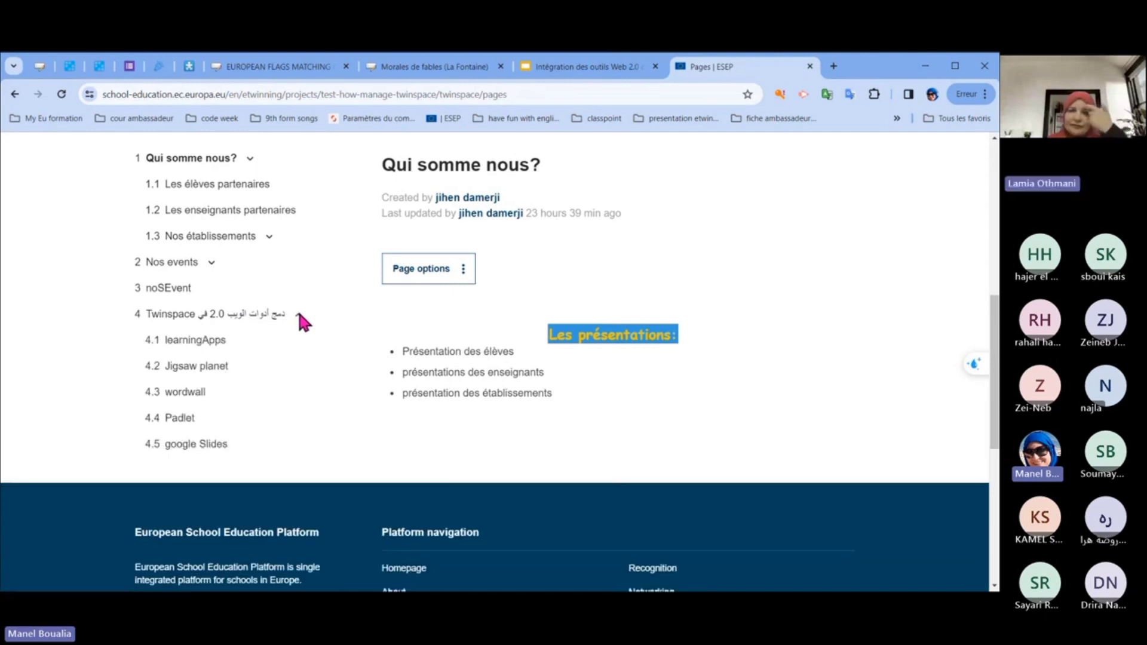
left_click(195, 340)
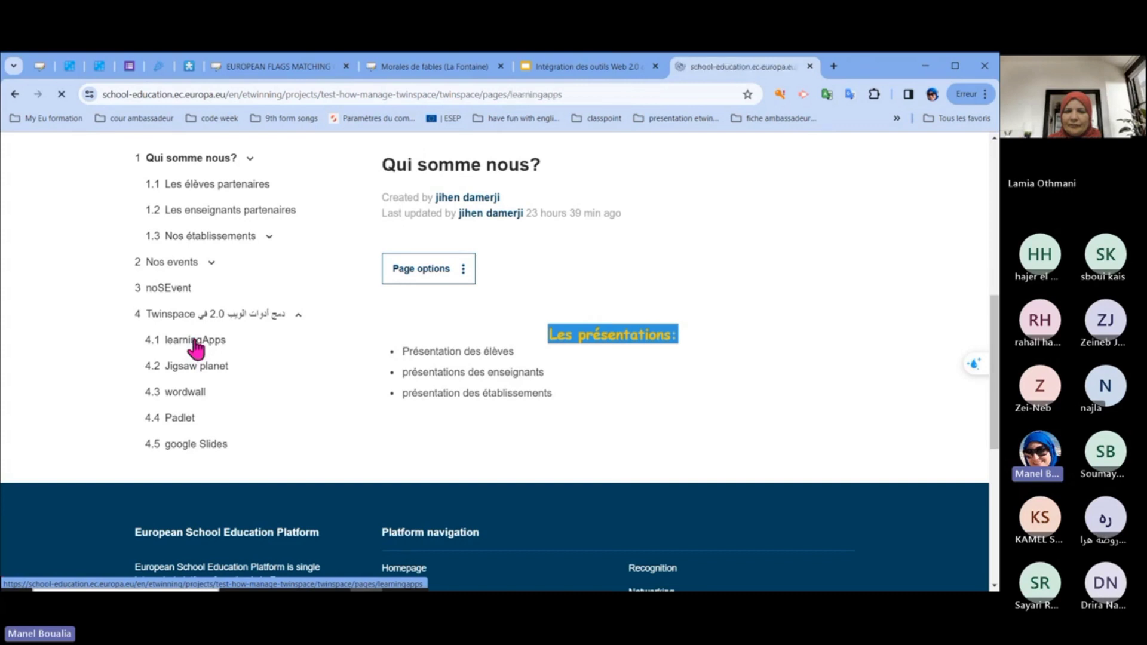
scroll(724, 418, "down", 2)
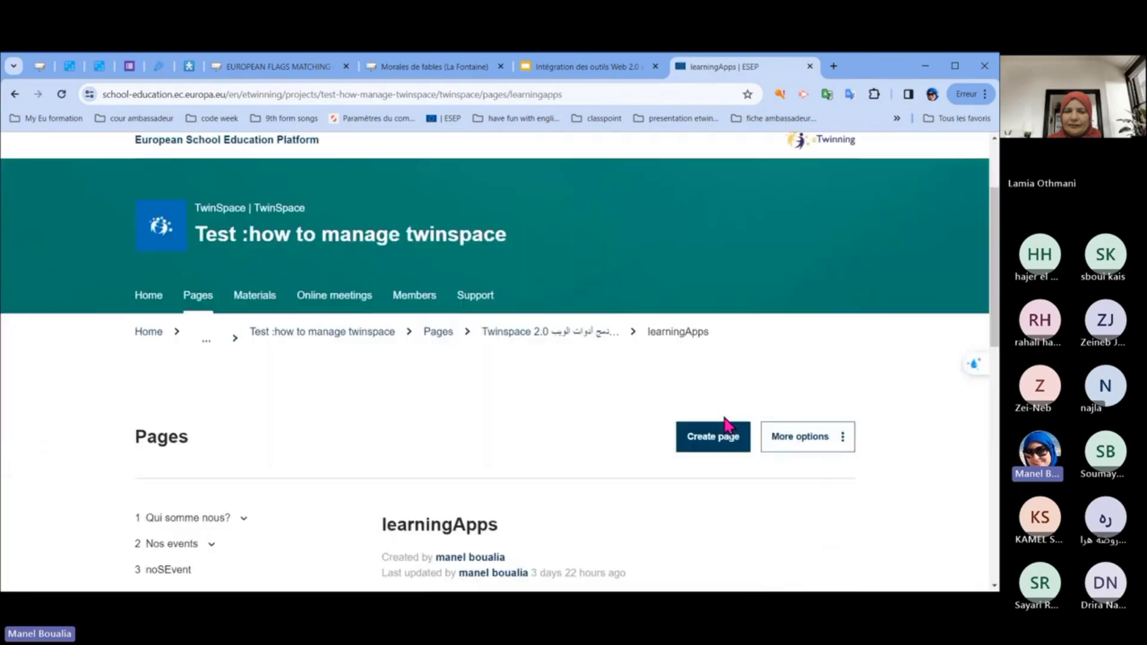
scroll(580, 412, "down", 3)
scroll(578, 411, "down", 2)
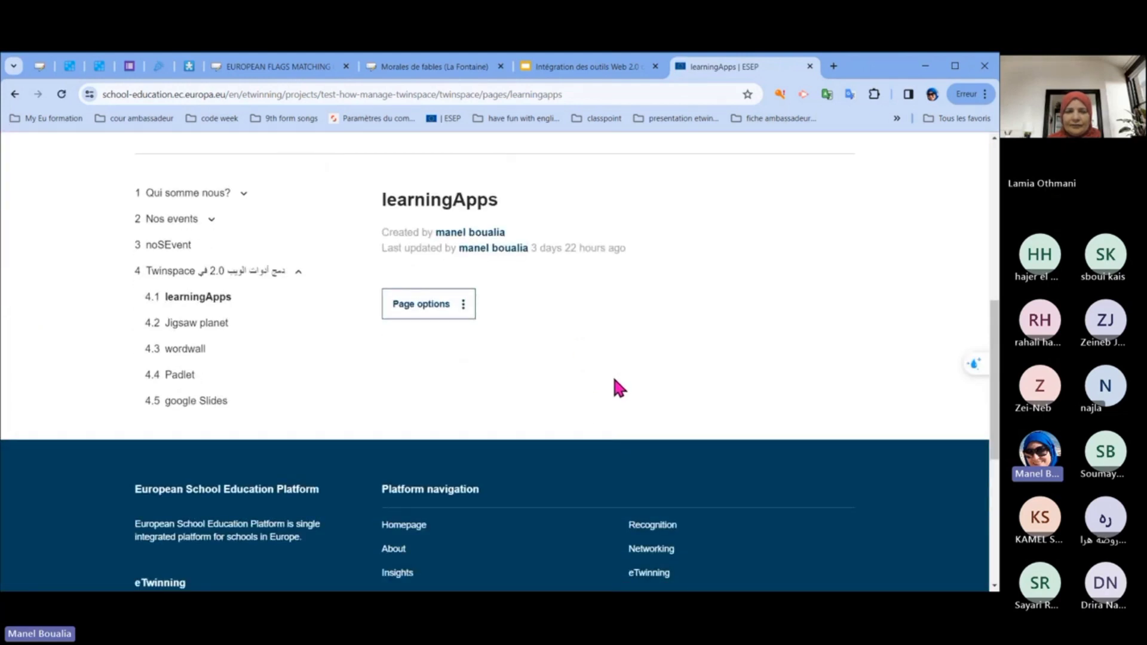
left_click(397, 310)
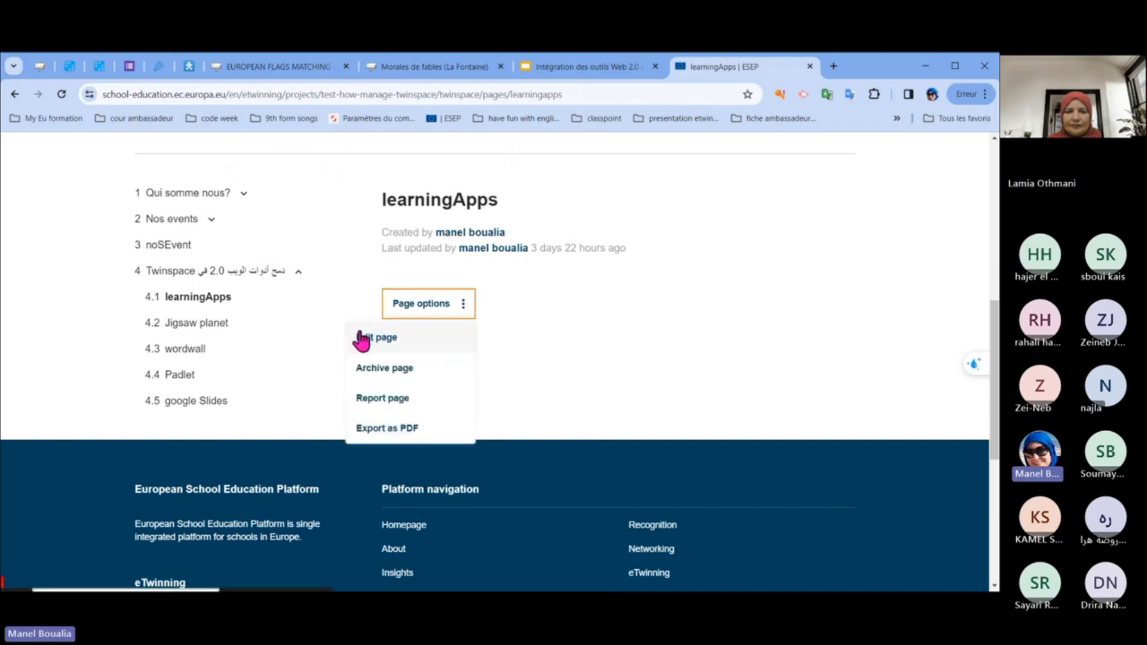
left_click(363, 341)
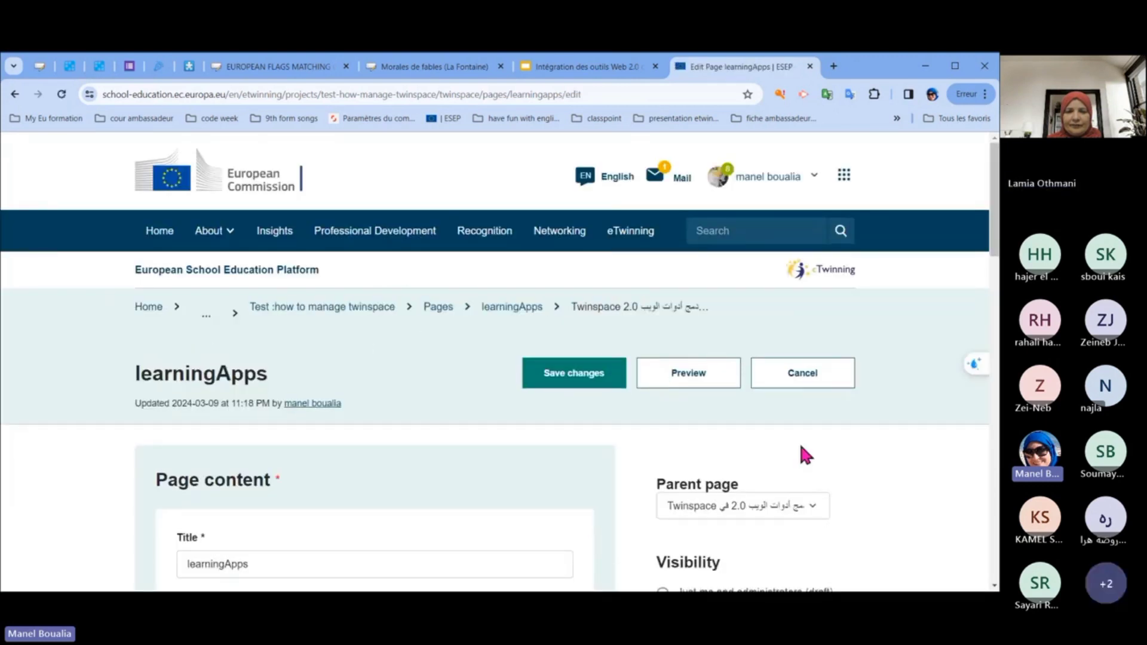
- Review the edit form's title, content type, parent page, visibility and editing permissions
scroll(798, 440, "down", 1)
scroll(876, 455, "down", 3)
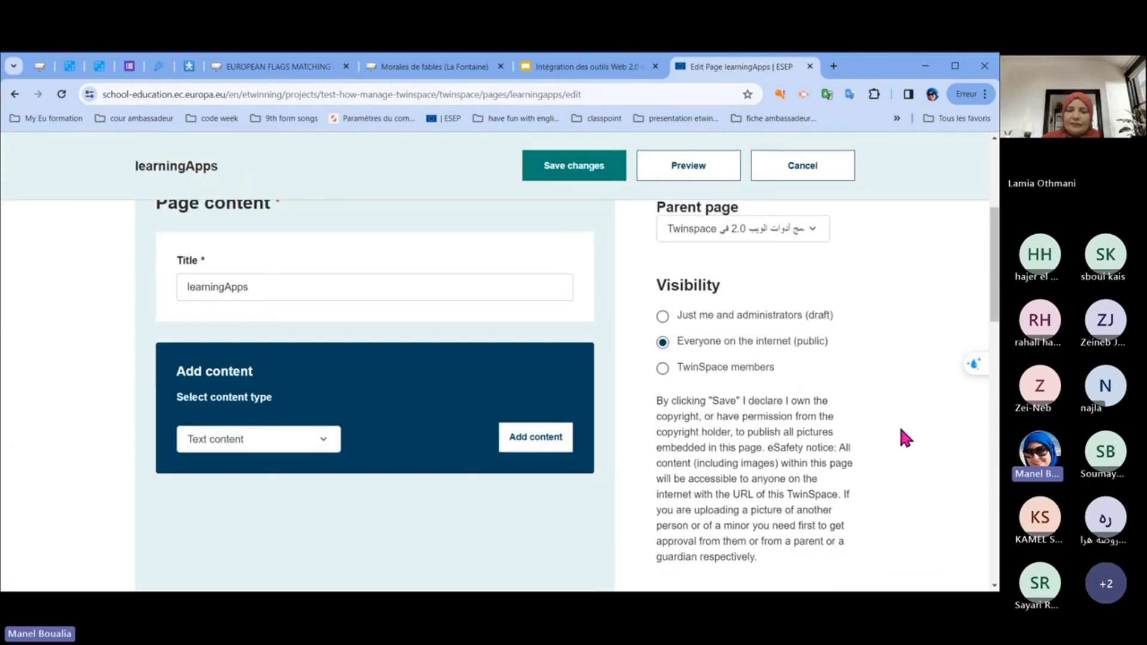
scroll(901, 423, "down", 3)
scroll(901, 423, "up", 2)
scroll(901, 423, "up", 2)
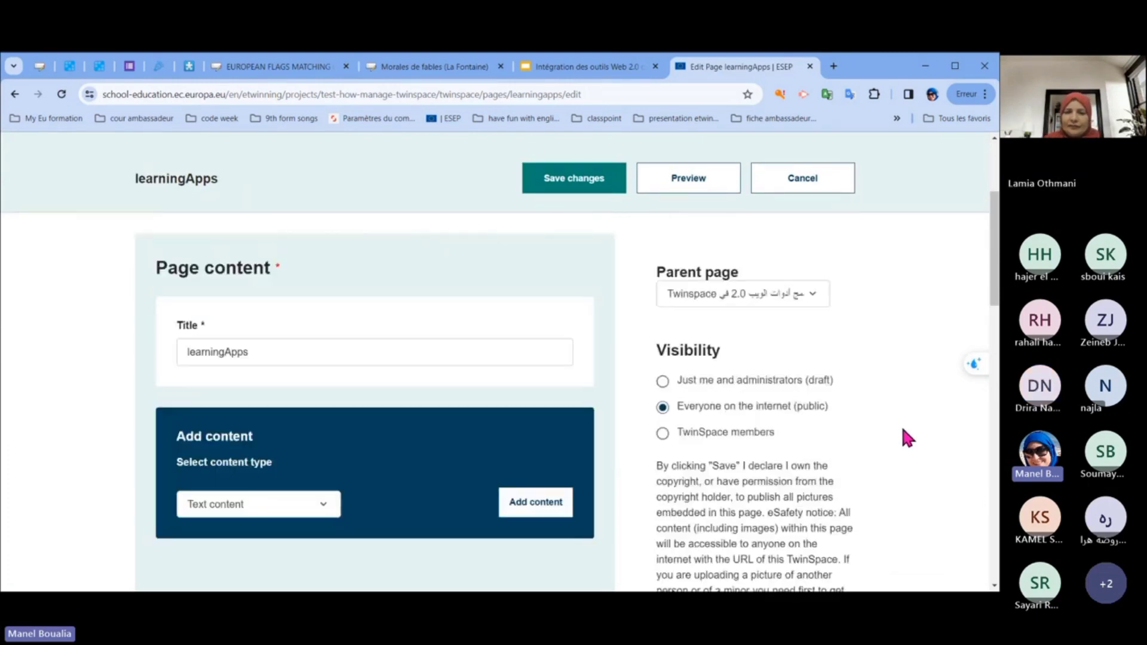
scroll(901, 423, "down", 2)
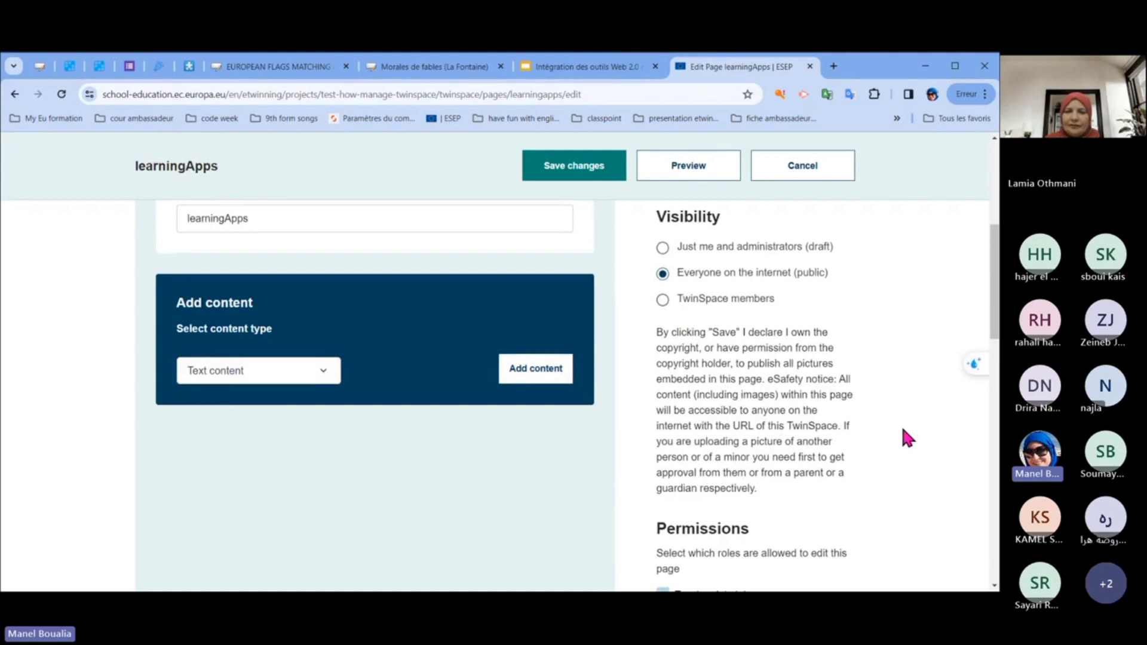
scroll(903, 429, "down", 1)
scroll(903, 429, "down", 1)
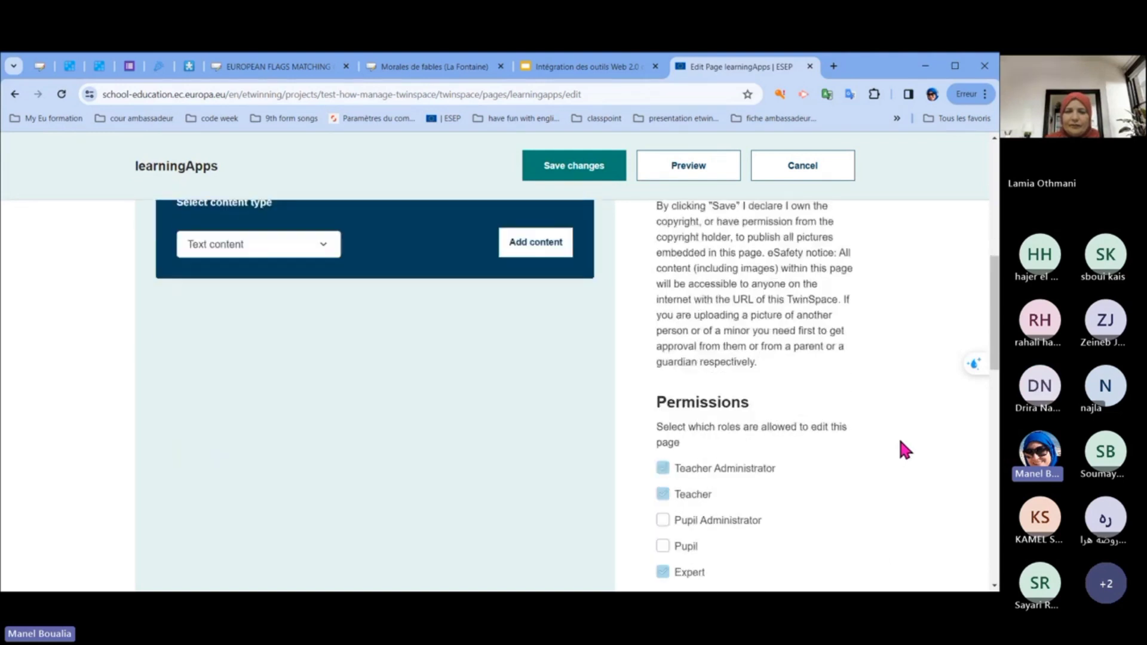
scroll(902, 419, "up", 1)
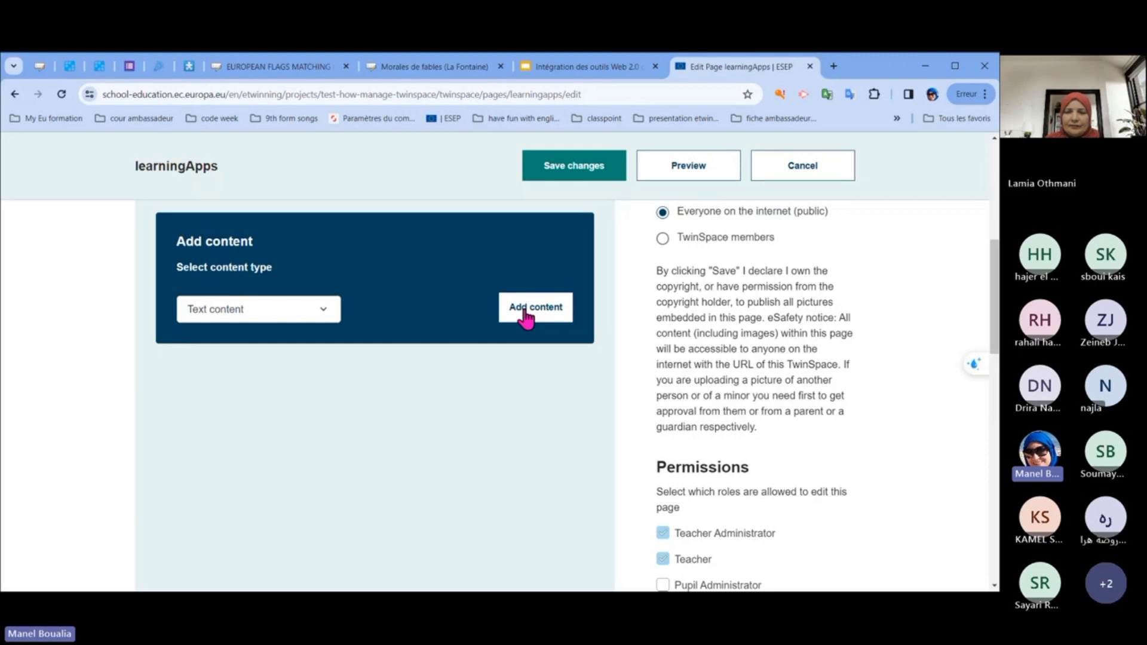
scroll(531, 388, "down", 3)
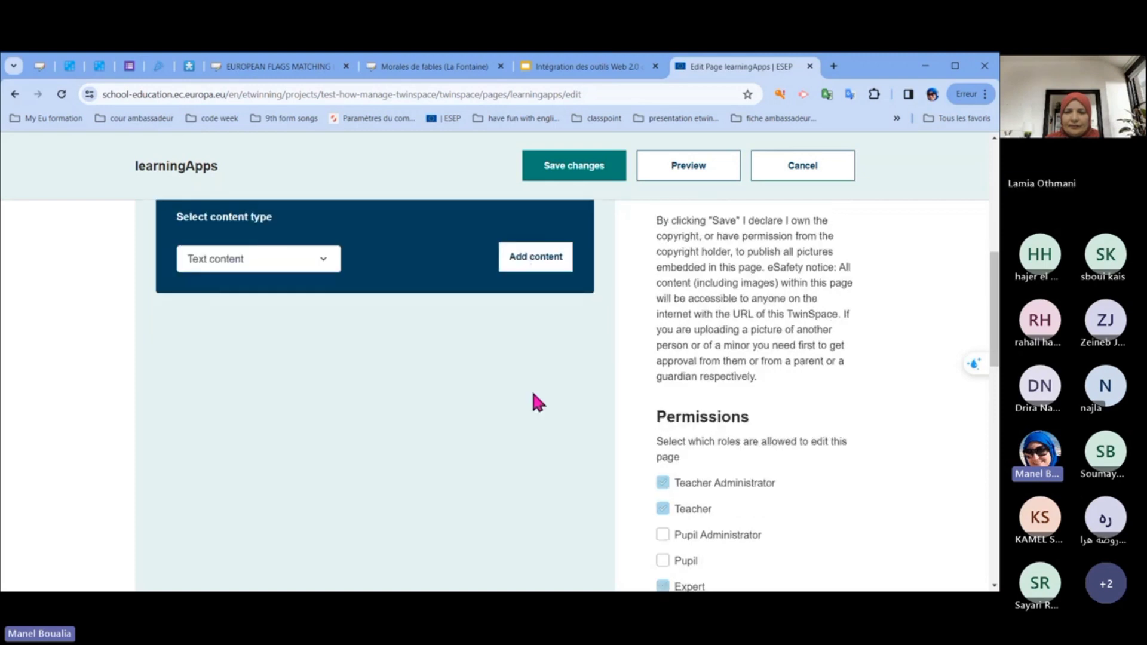
scroll(525, 388, "down", 4)
scroll(526, 389, "up", 7)
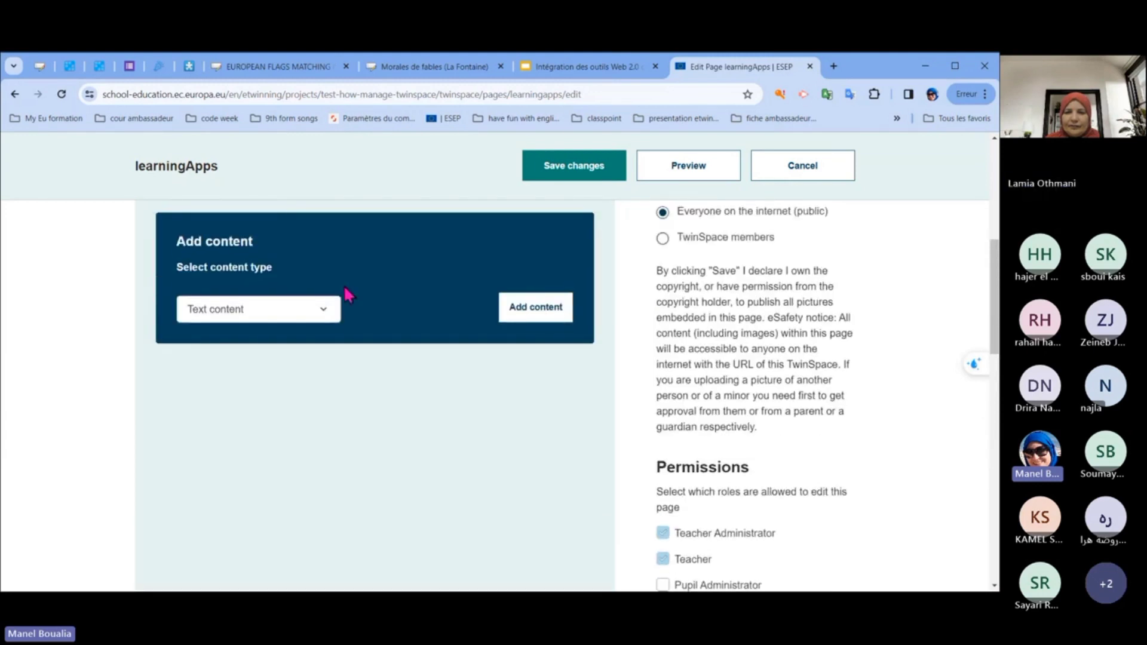
scroll(345, 287, "up", 1)
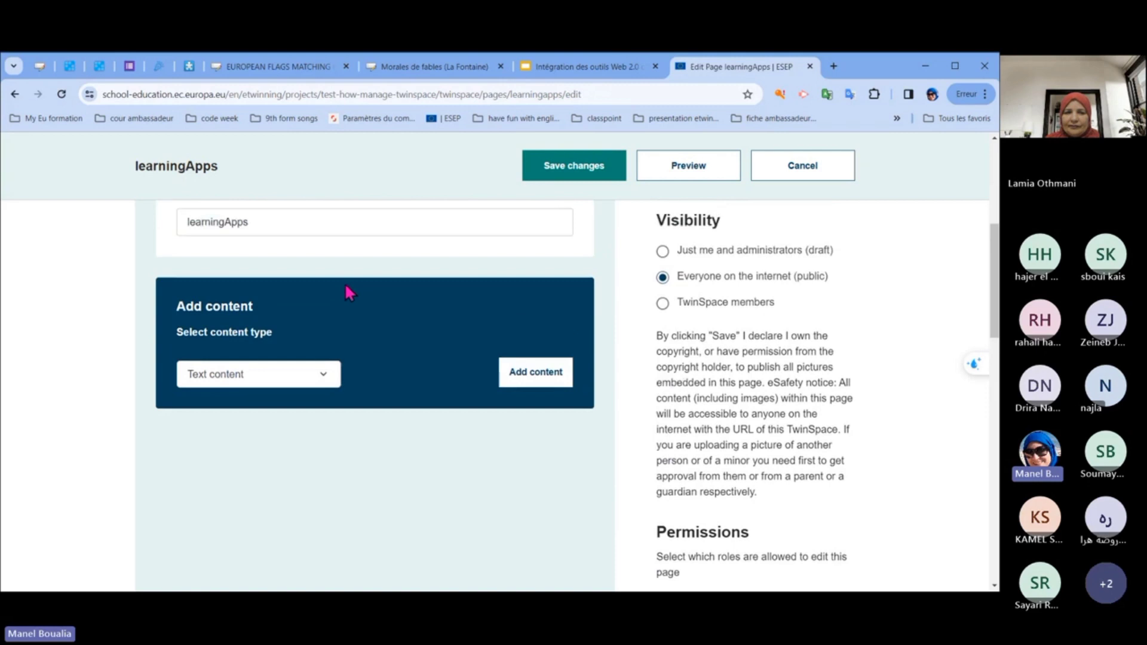
scroll(345, 287, "up", 1)
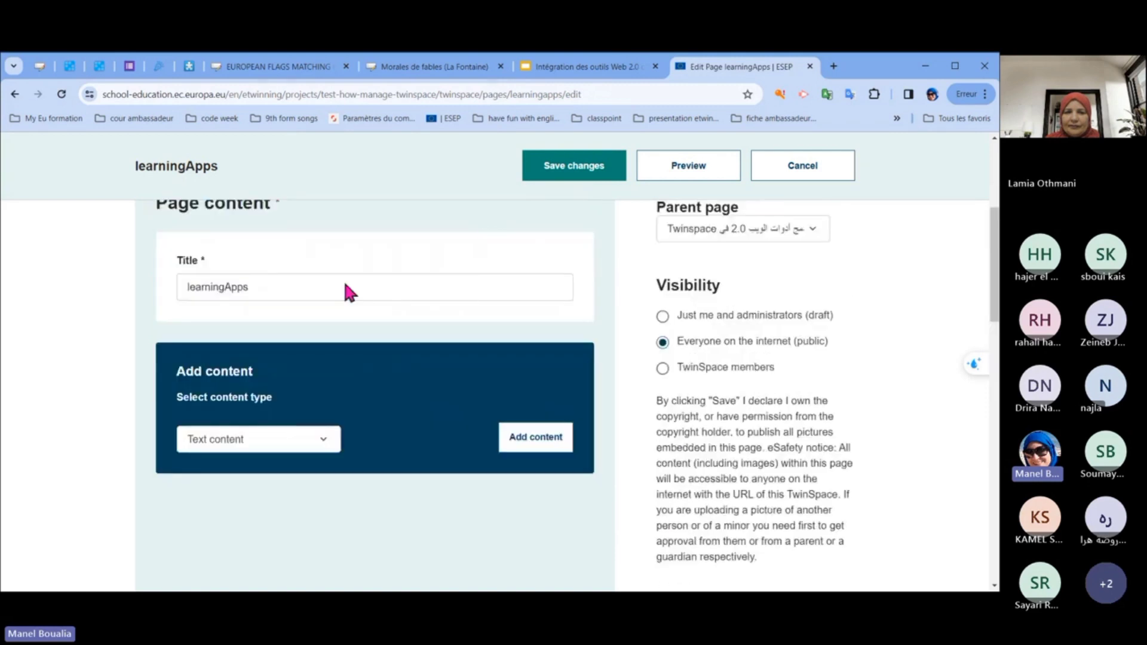
- Reload the learningApps edit form and add a Text content block to the page
left_click(530, 439)
left_click(63, 95)
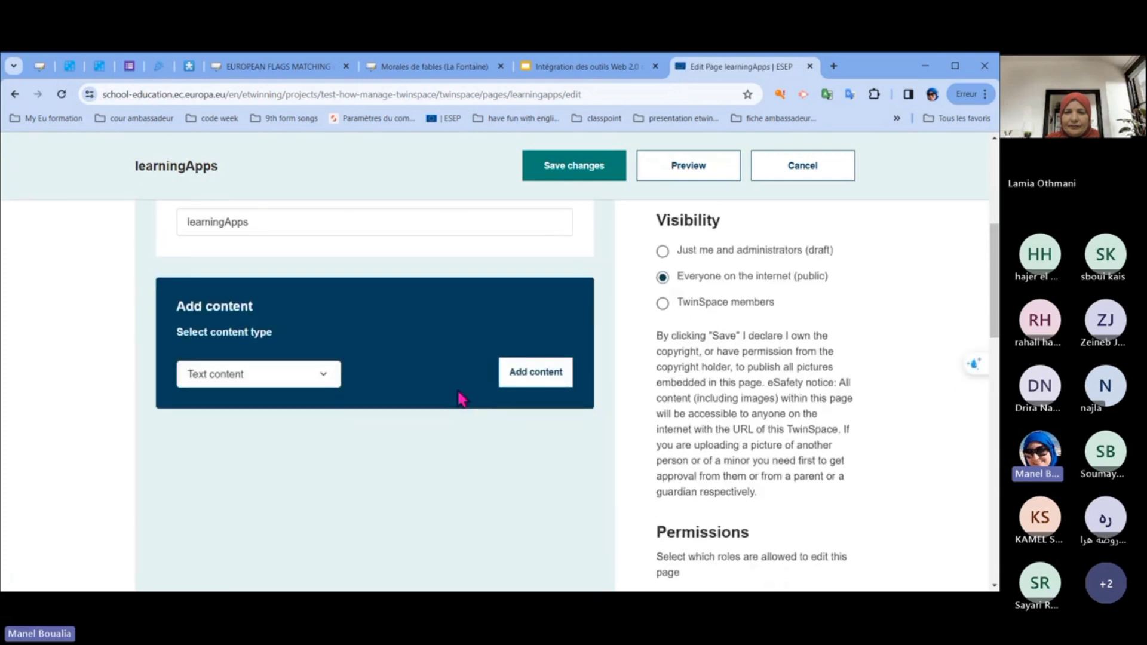
left_click(516, 374)
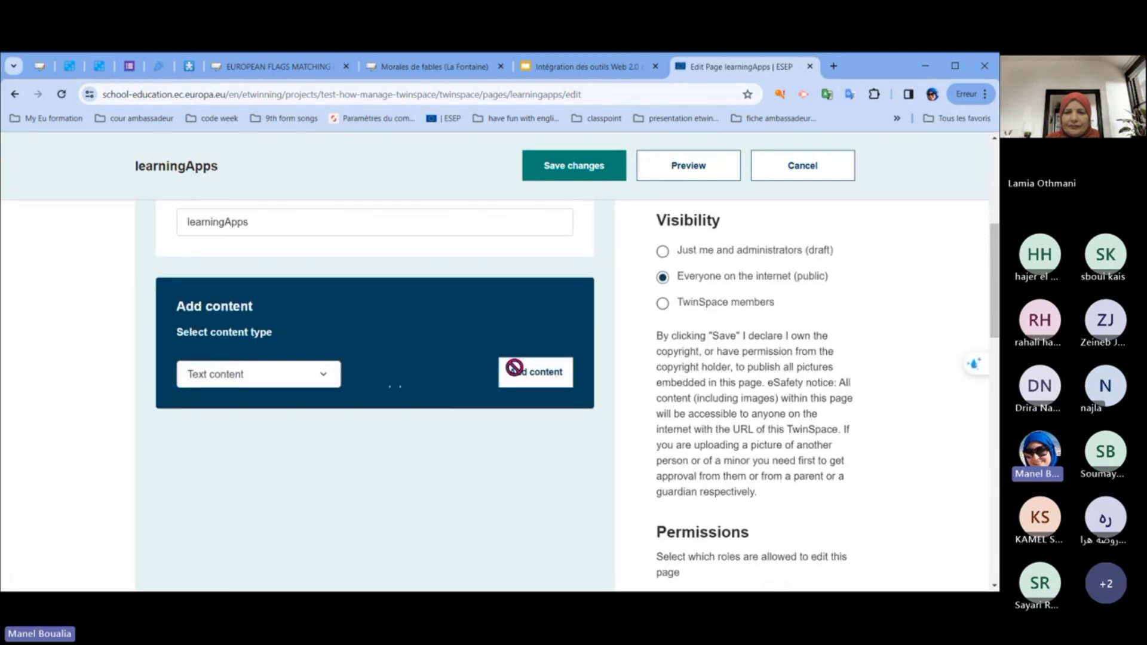
scroll(495, 464, "down", 1)
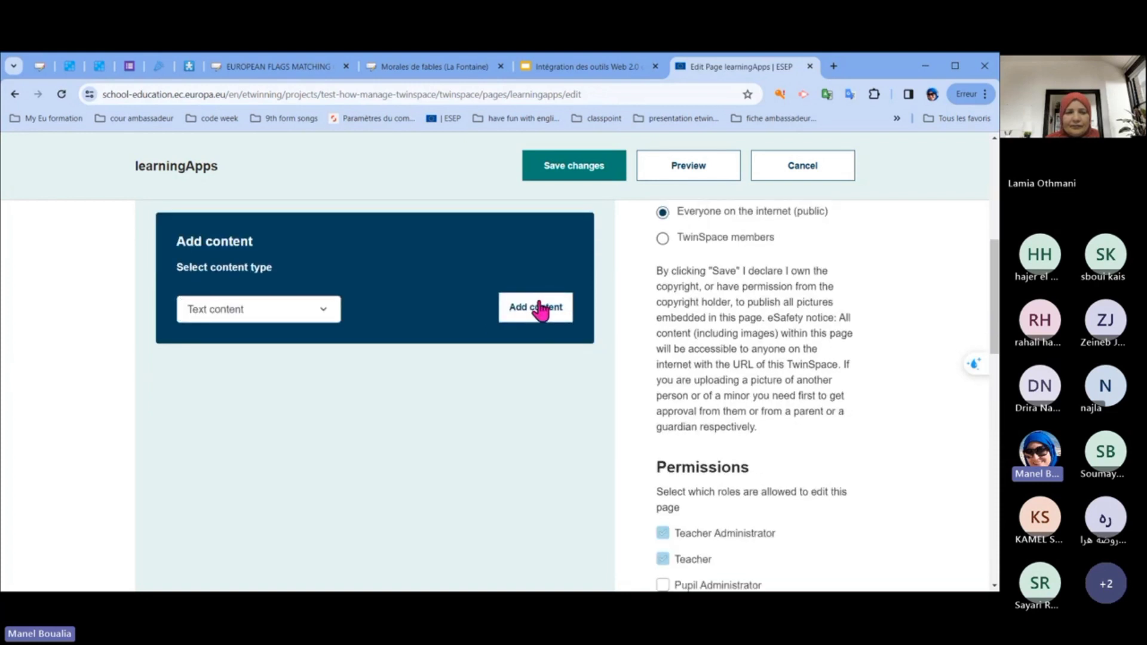
scroll(546, 399, "down", 2)
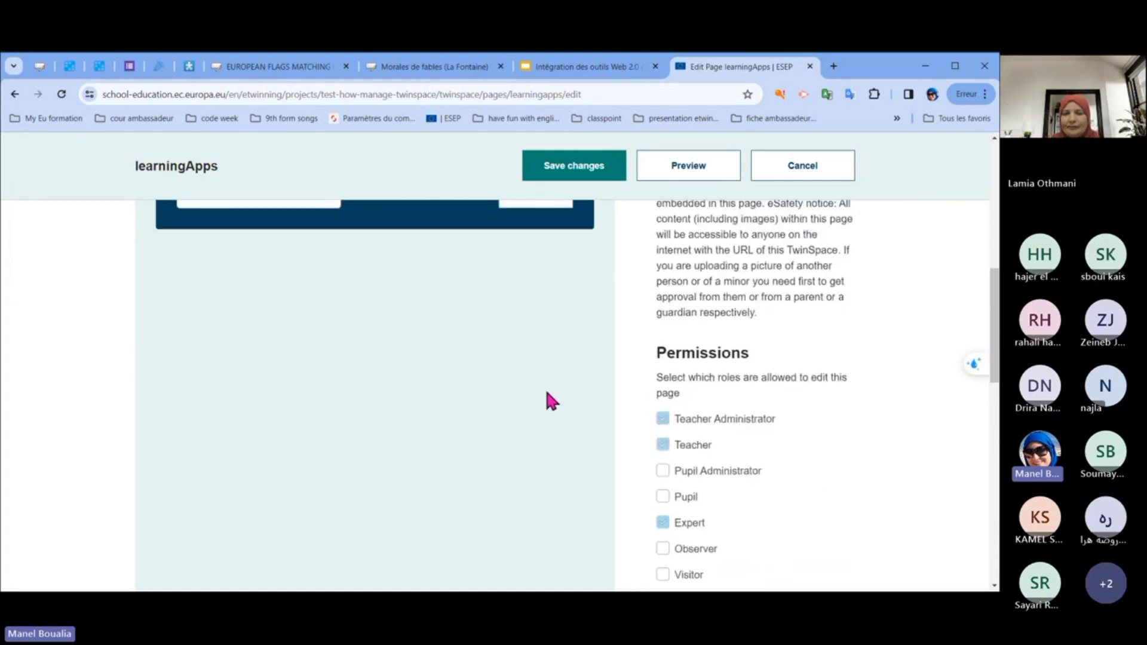
scroll(549, 401, "up", 1)
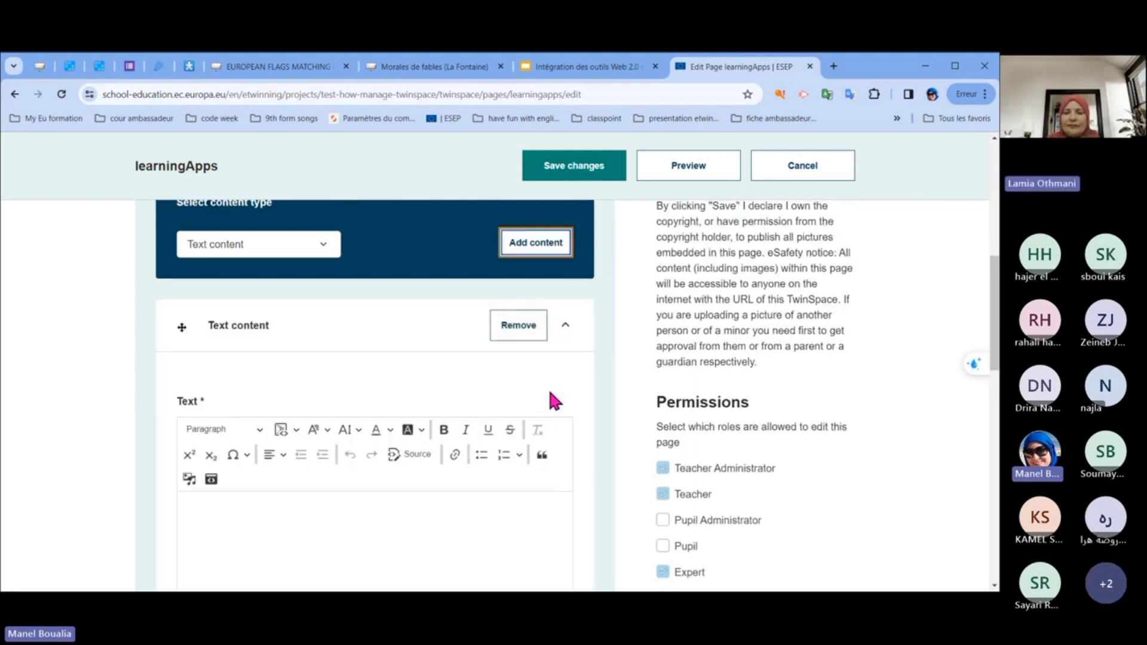
scroll(550, 393, "down", 2)
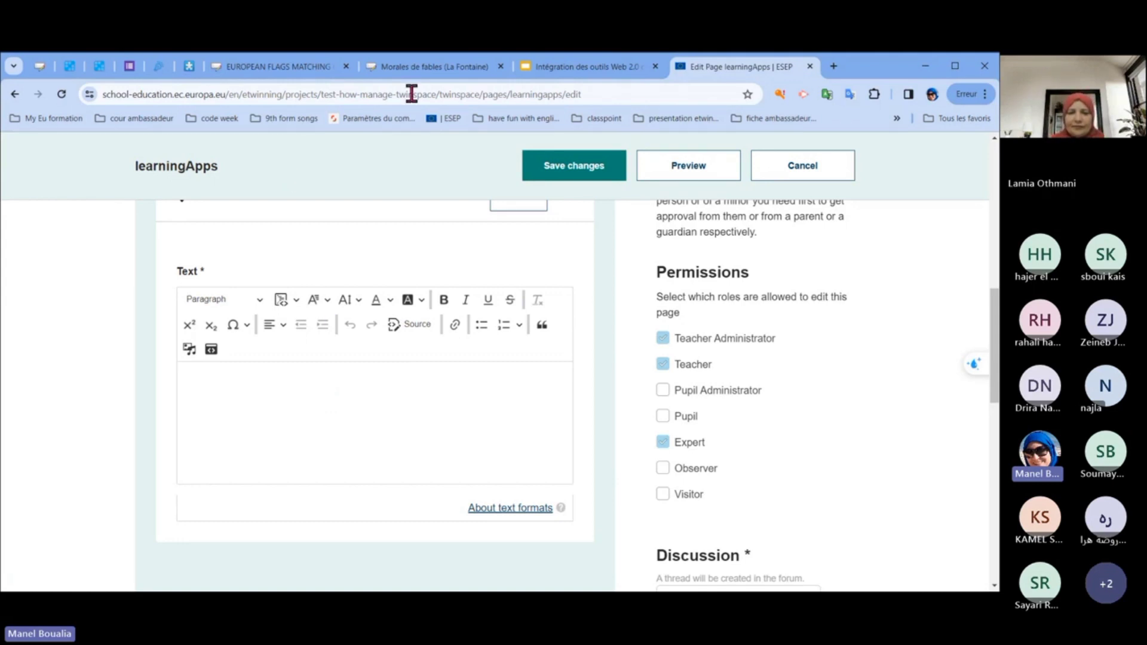
- Switch to the multiplayer LearningApps game, copy its embed code and paste it into a blank Notepad document
left_click(383, 69)
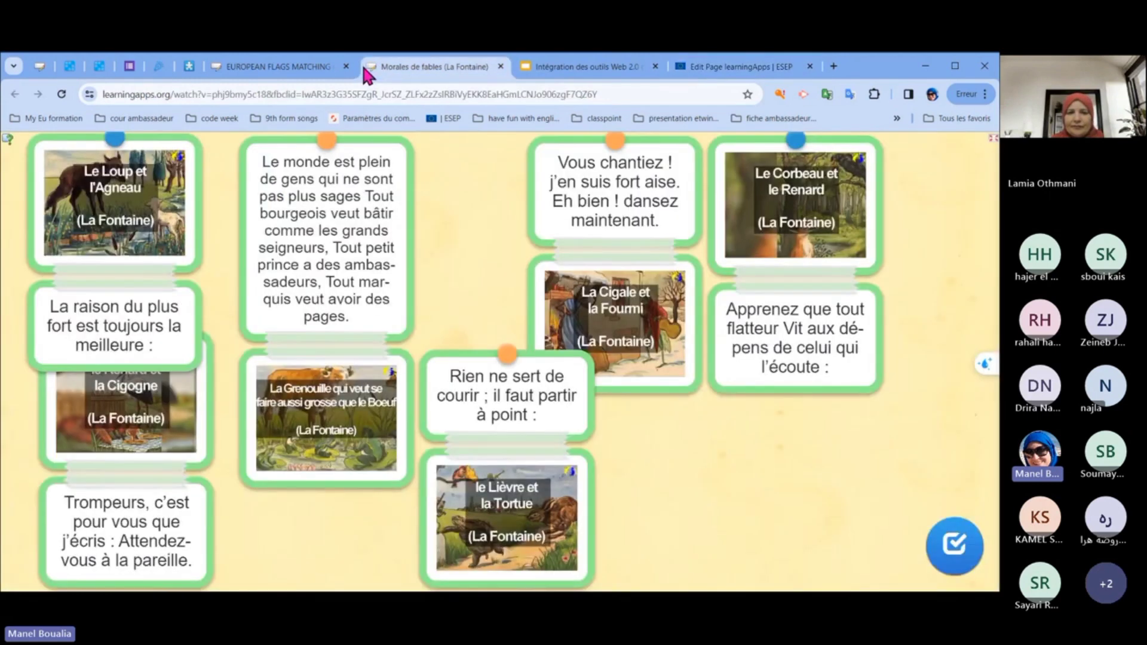
left_click(318, 68)
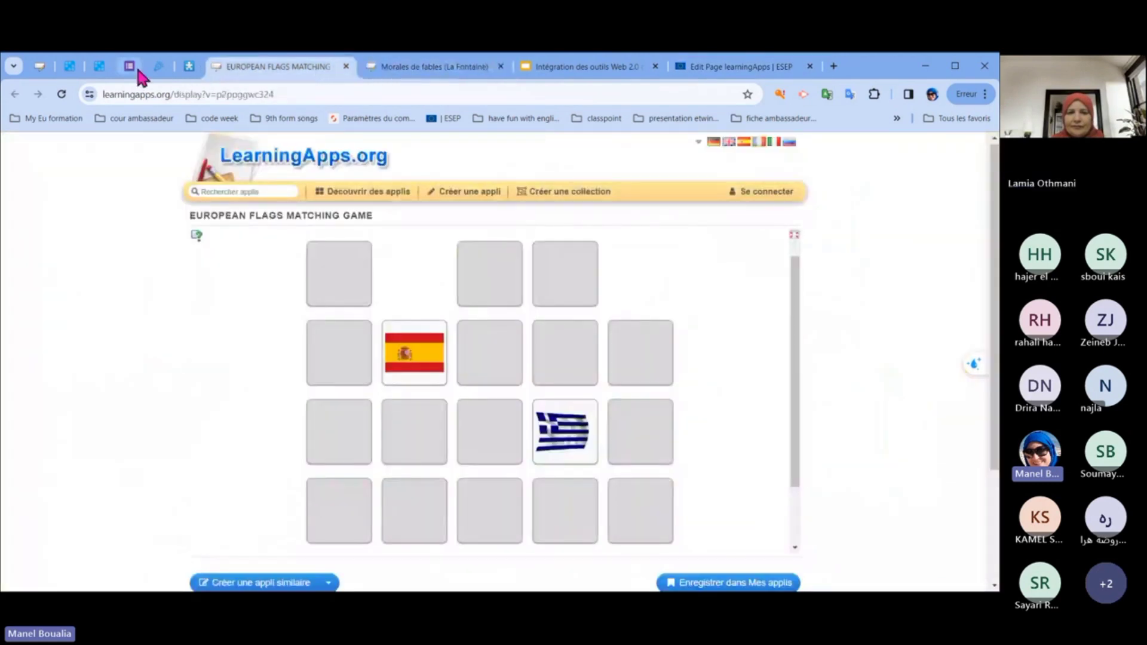
left_click(615, 70)
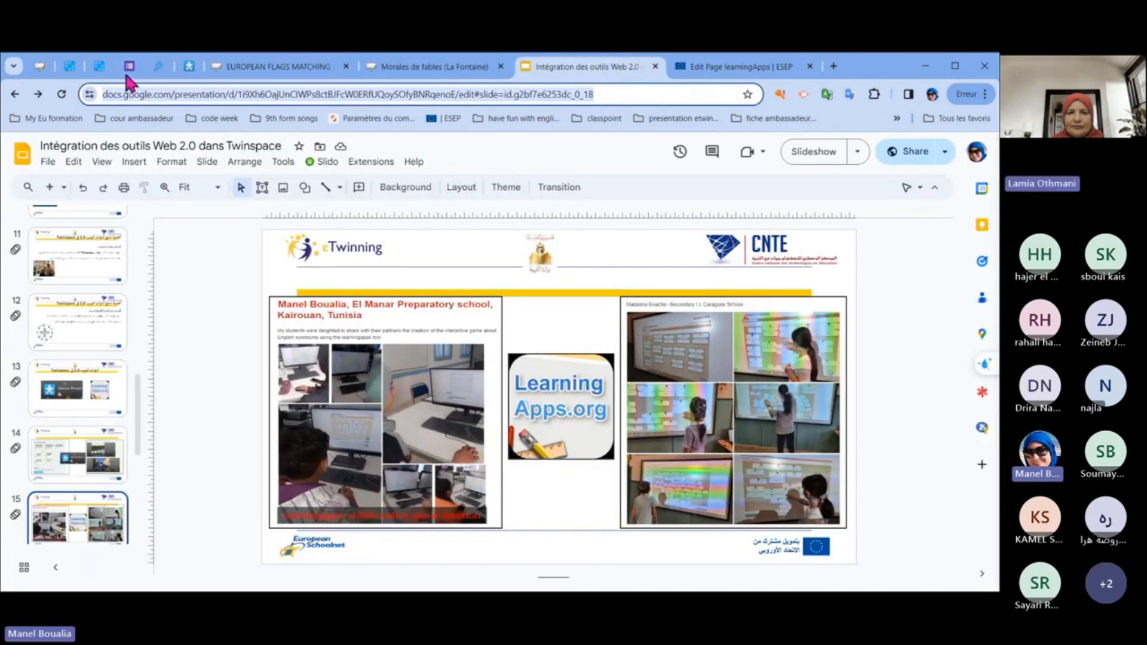
left_click(40, 68)
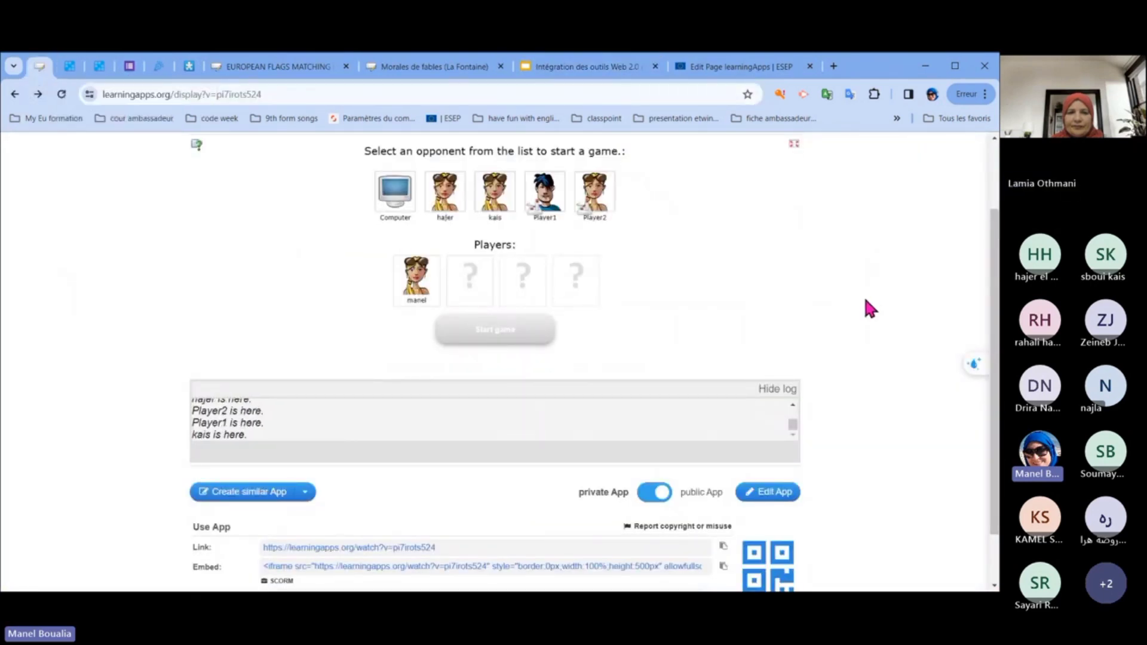
scroll(867, 300, "down", 1)
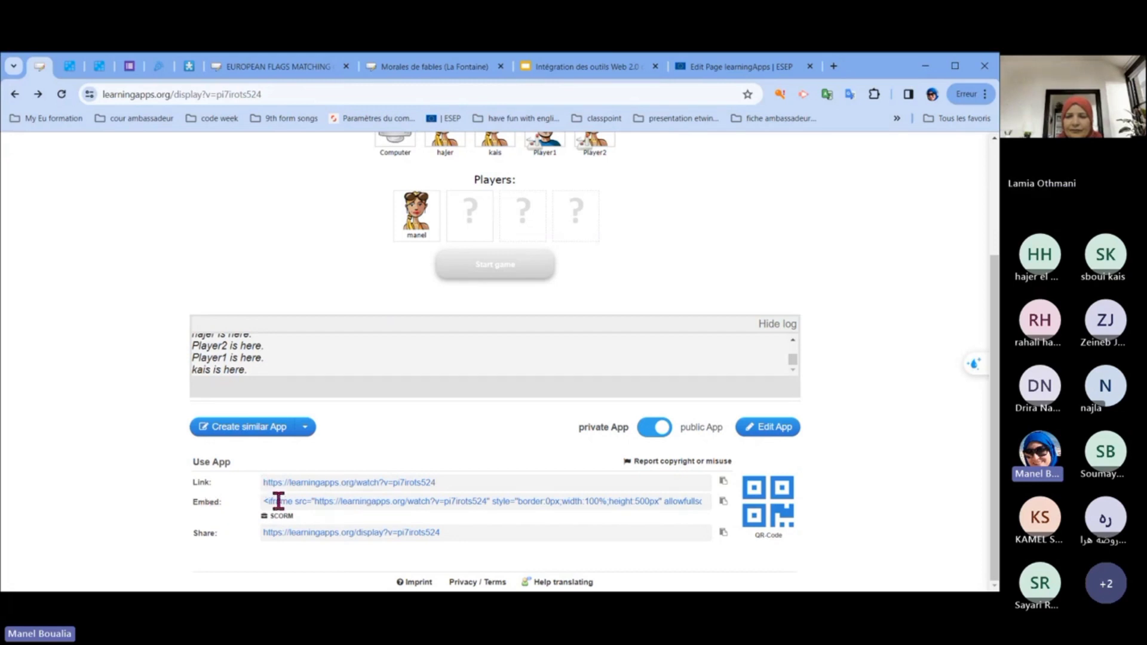
left_click(724, 503)
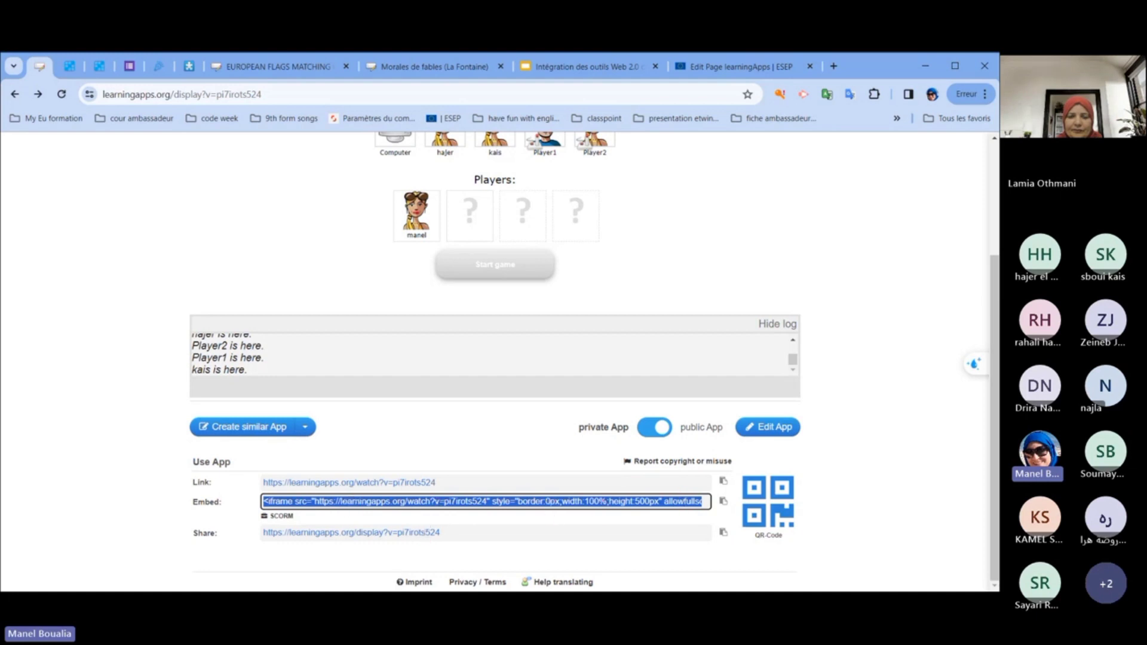
key("alt+Tab")
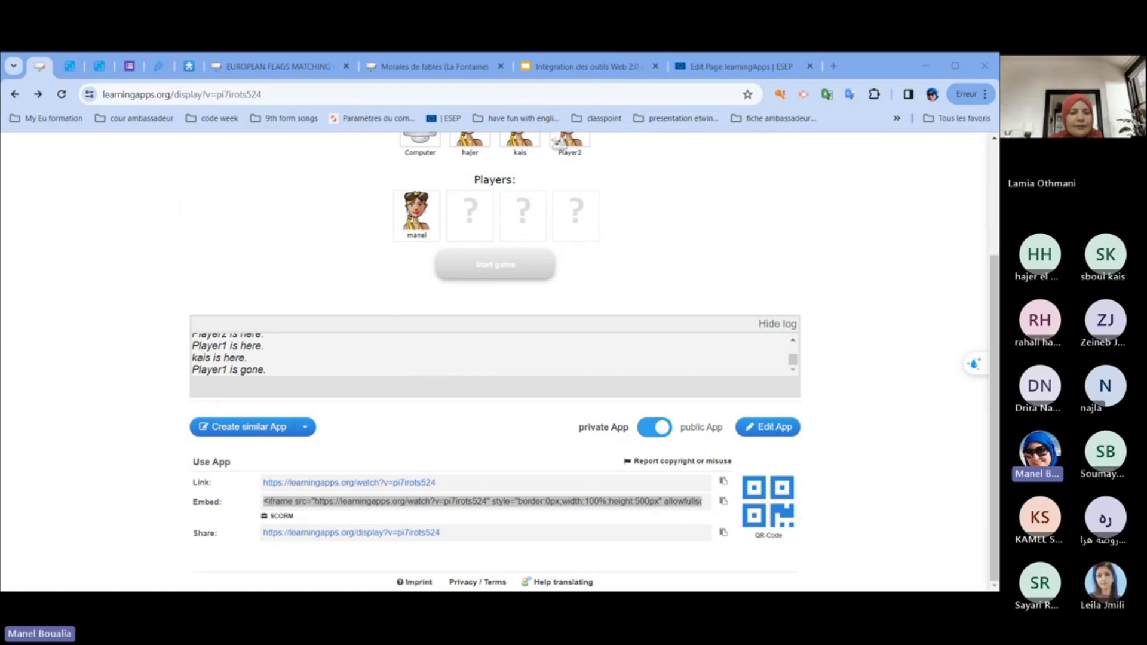
left_click(723, 502)
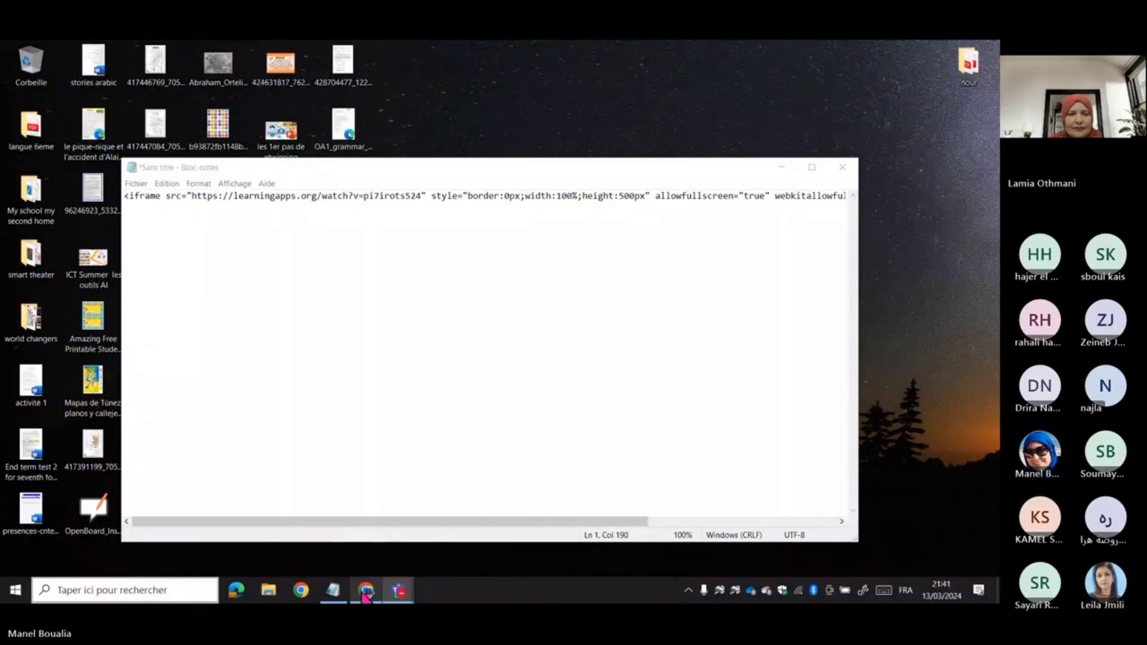
mouse_move(366, 595)
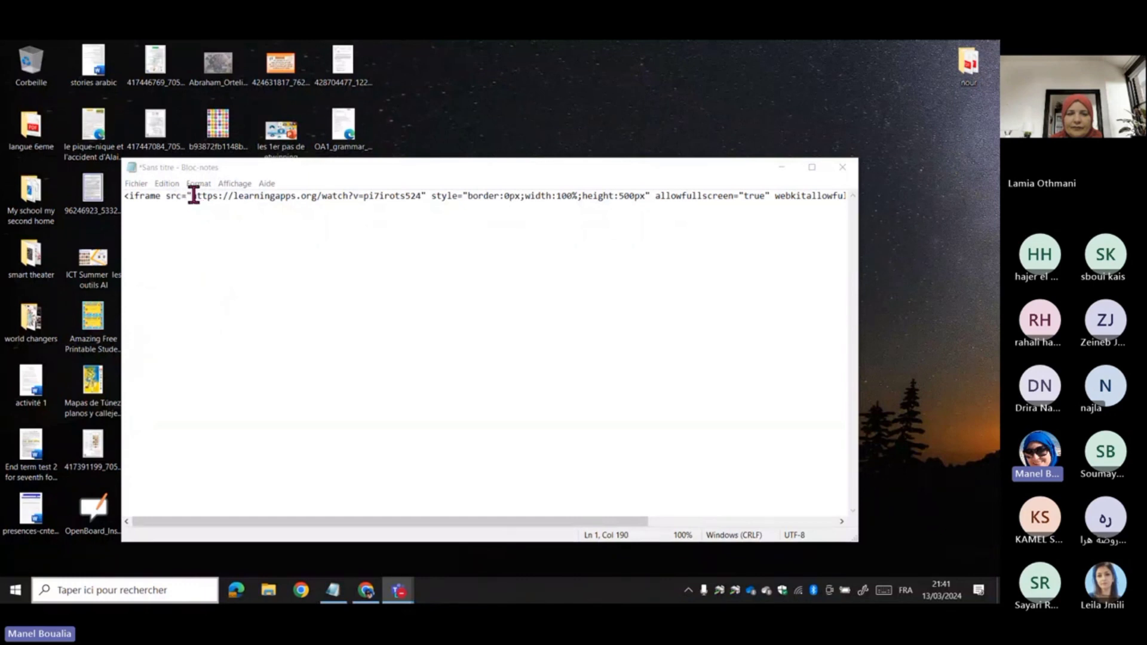
left_click_drag(192, 195, 419, 199)
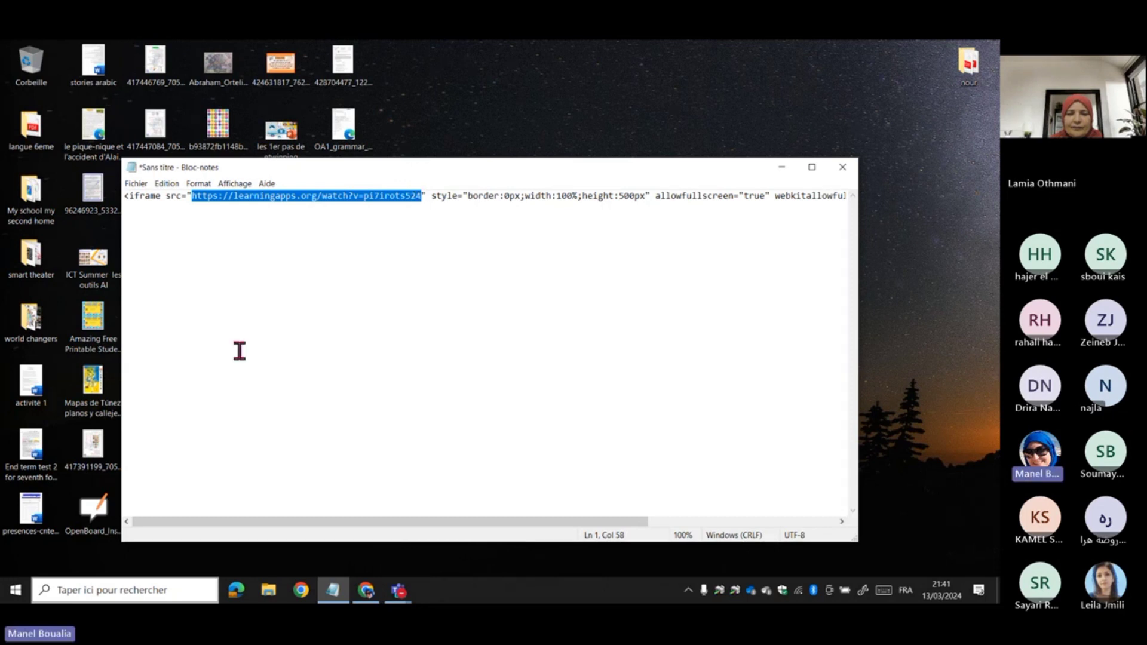
right_click(276, 199)
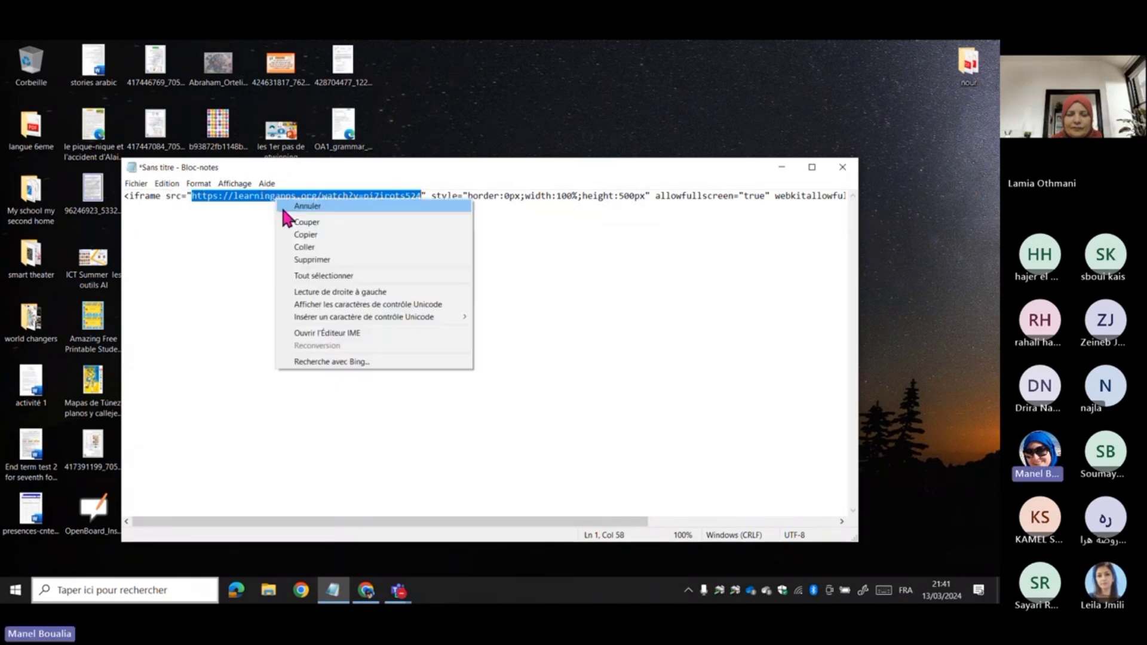
left_click(285, 232)
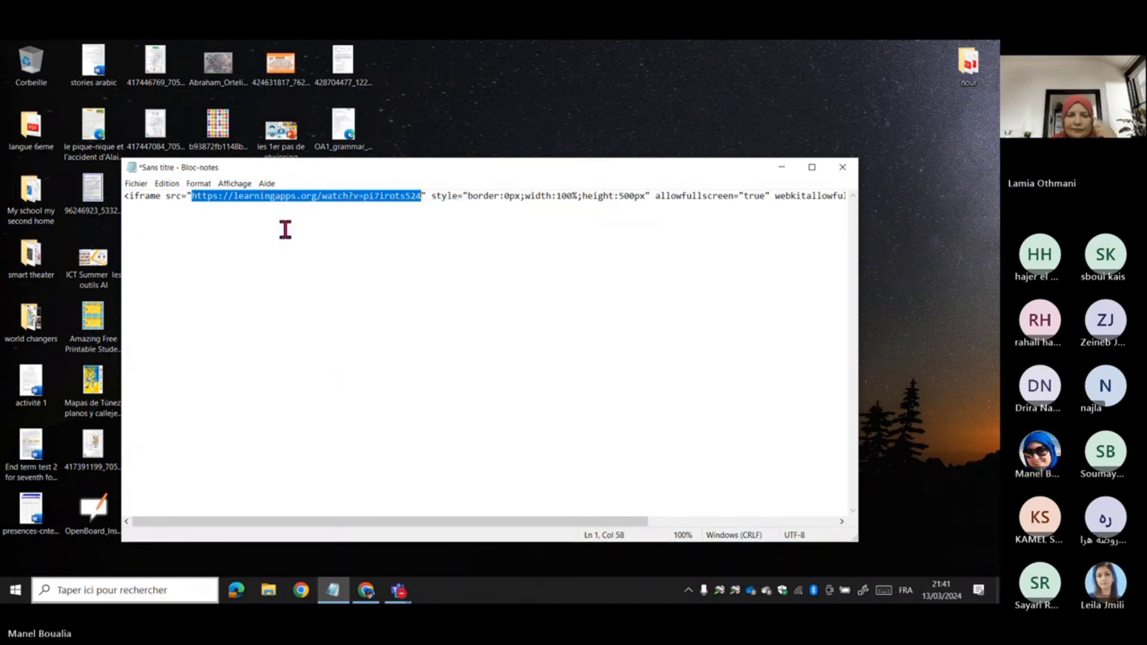
left_click(365, 594)
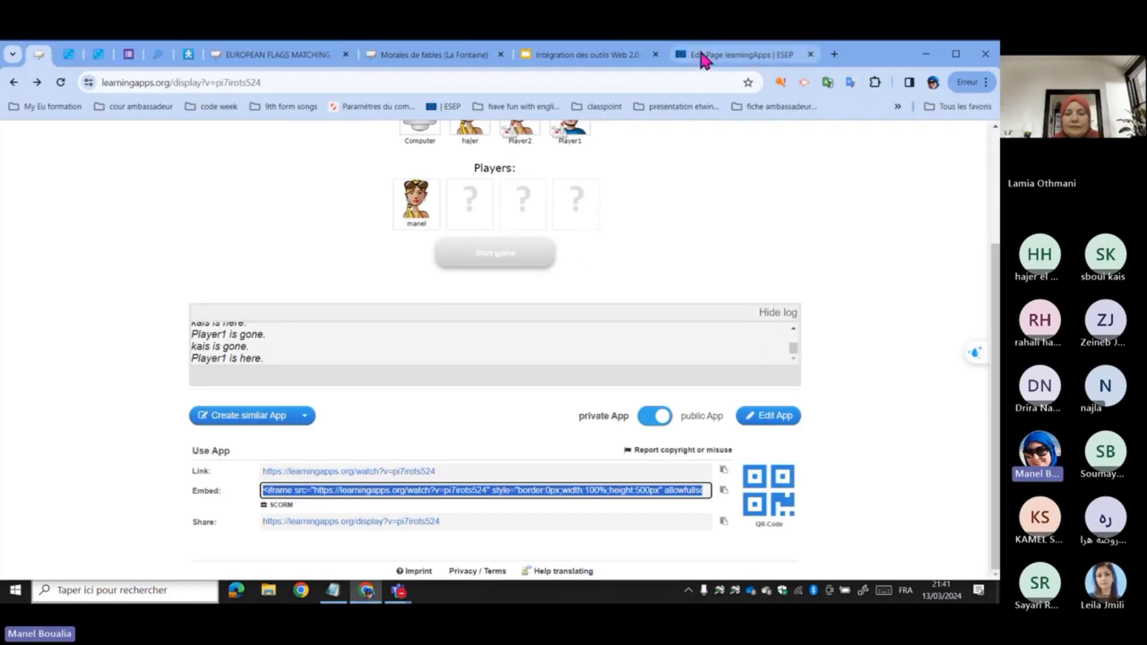
left_click(703, 54)
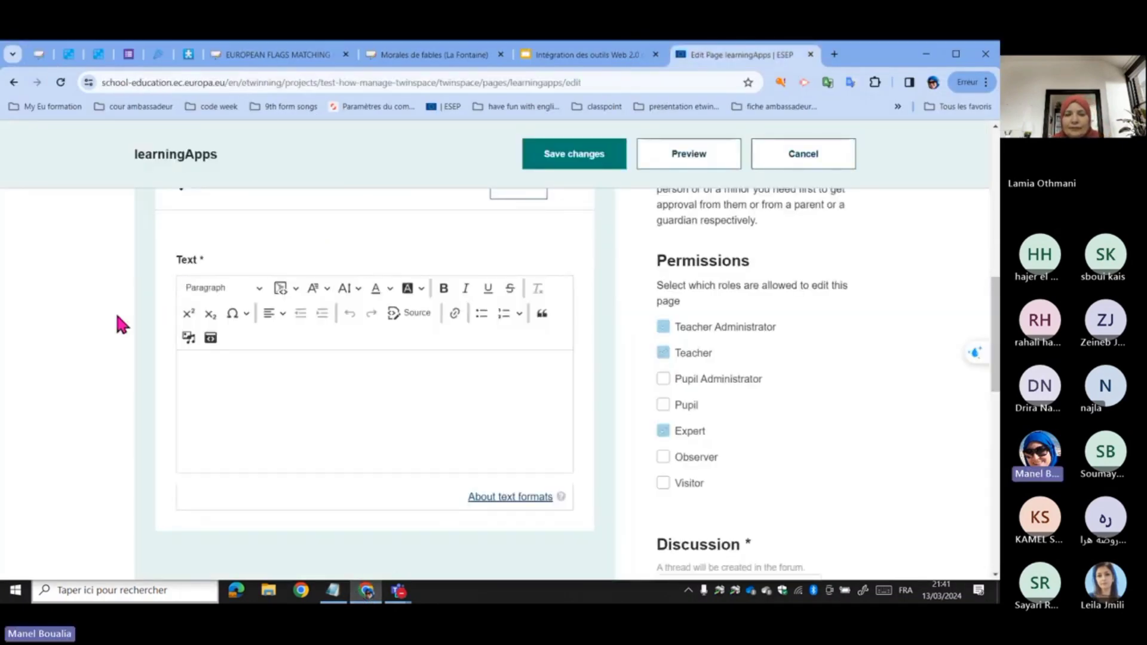
left_click(212, 339)
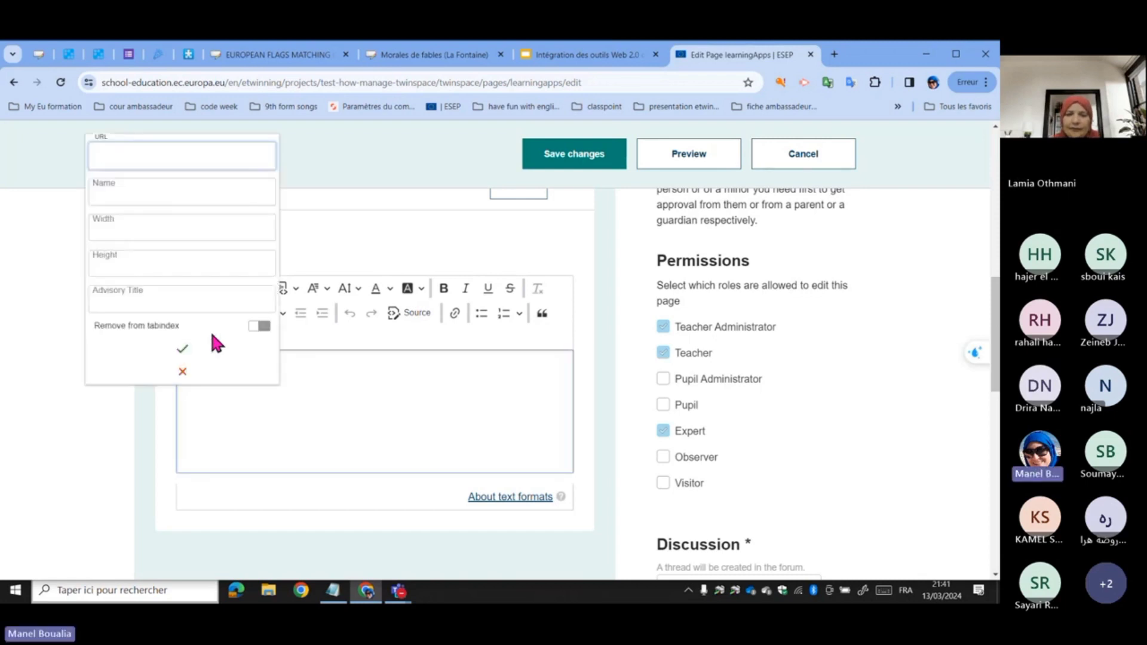
left_click(304, 431)
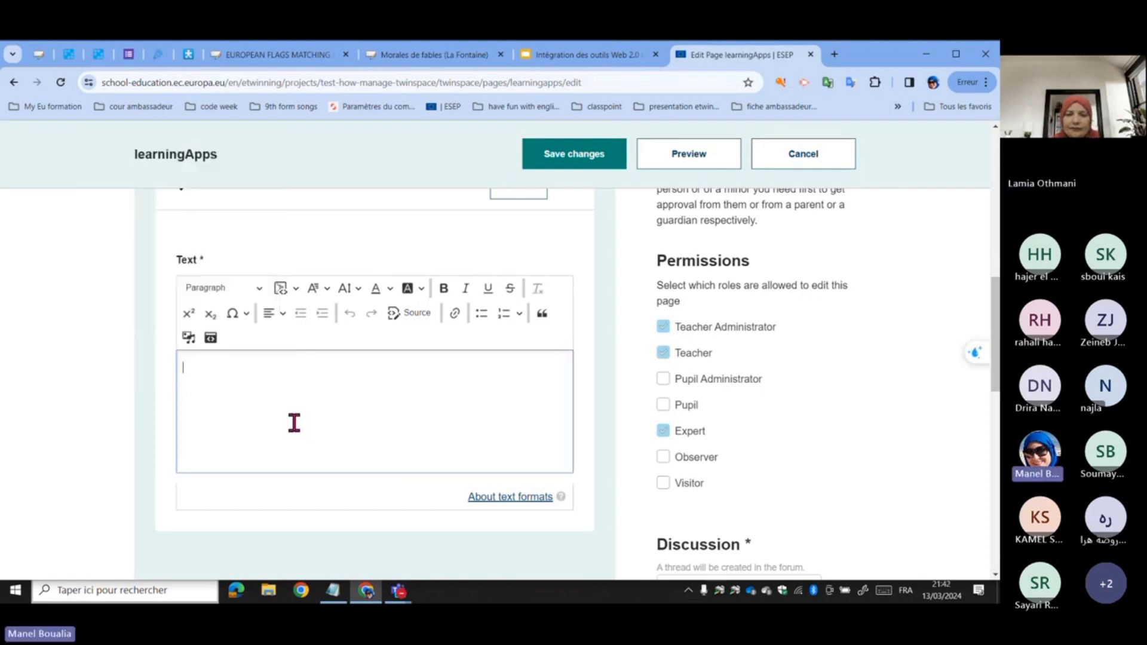
left_click(212, 338)
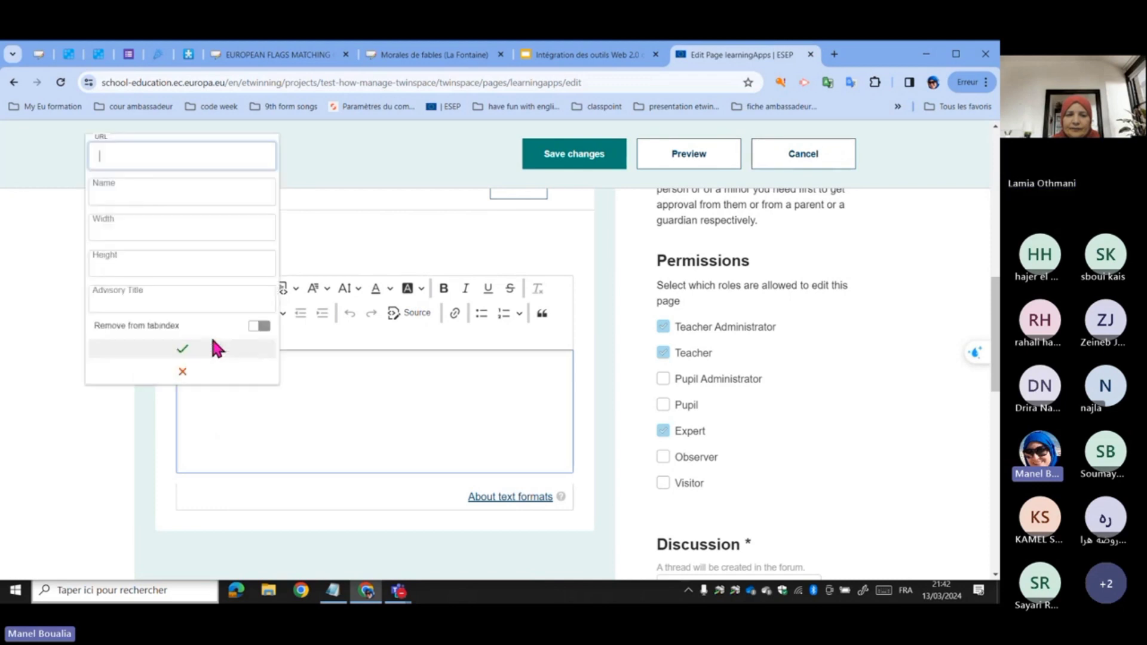
right_click(103, 157)
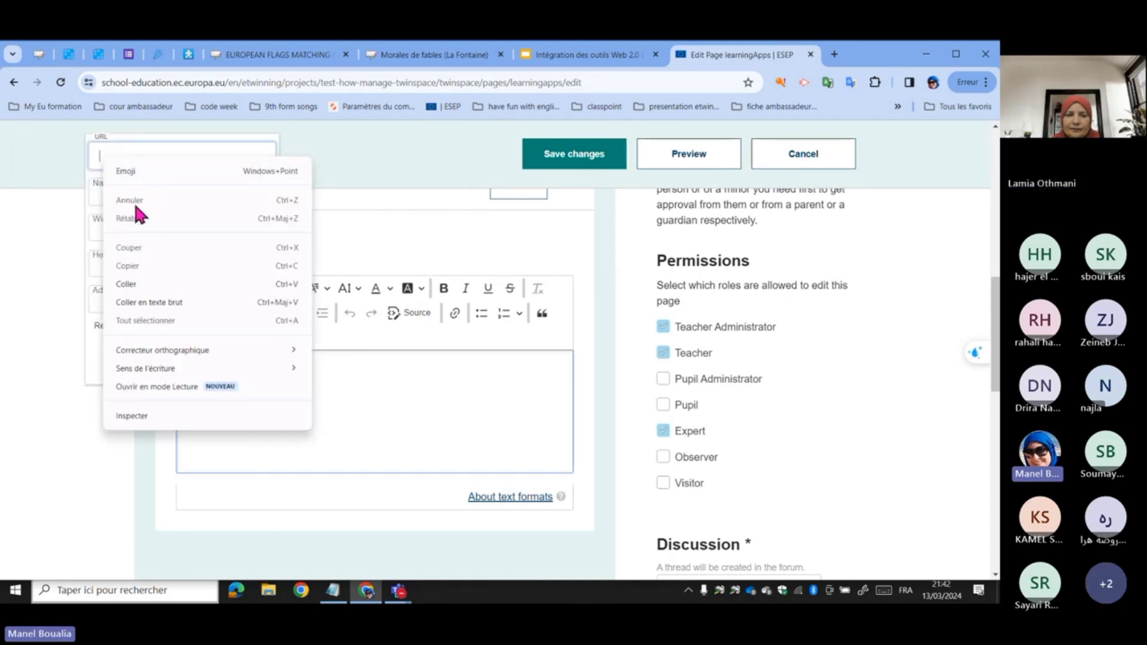
left_click(133, 279)
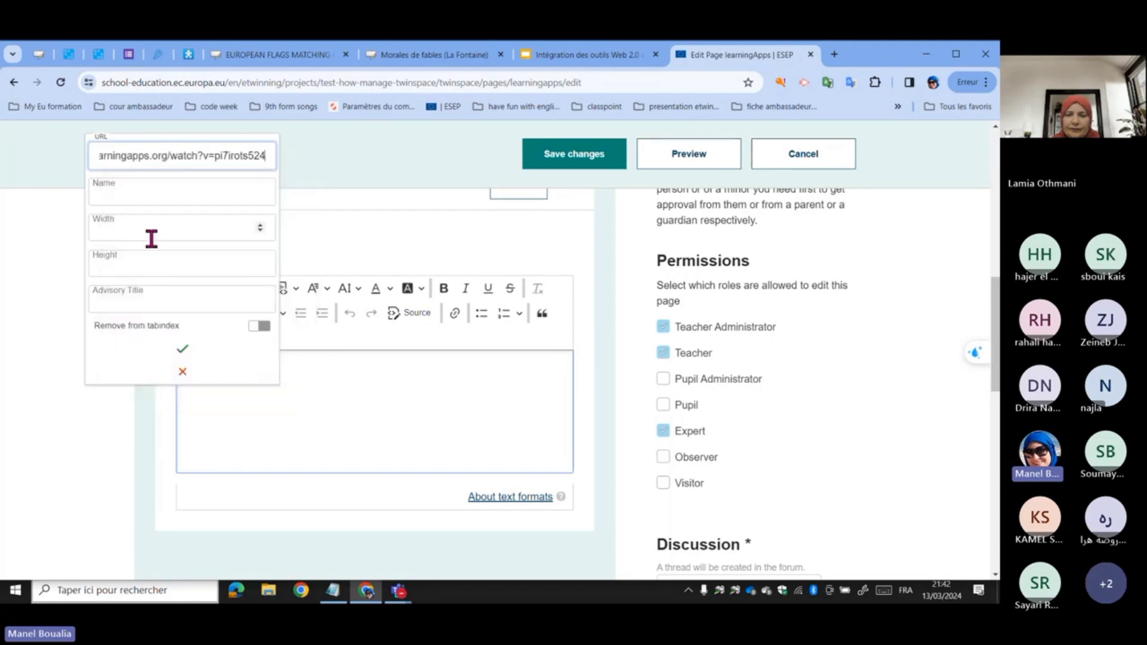
- Set the iframe's width and height to 500 each and insert it into the Text block
left_click(128, 229)
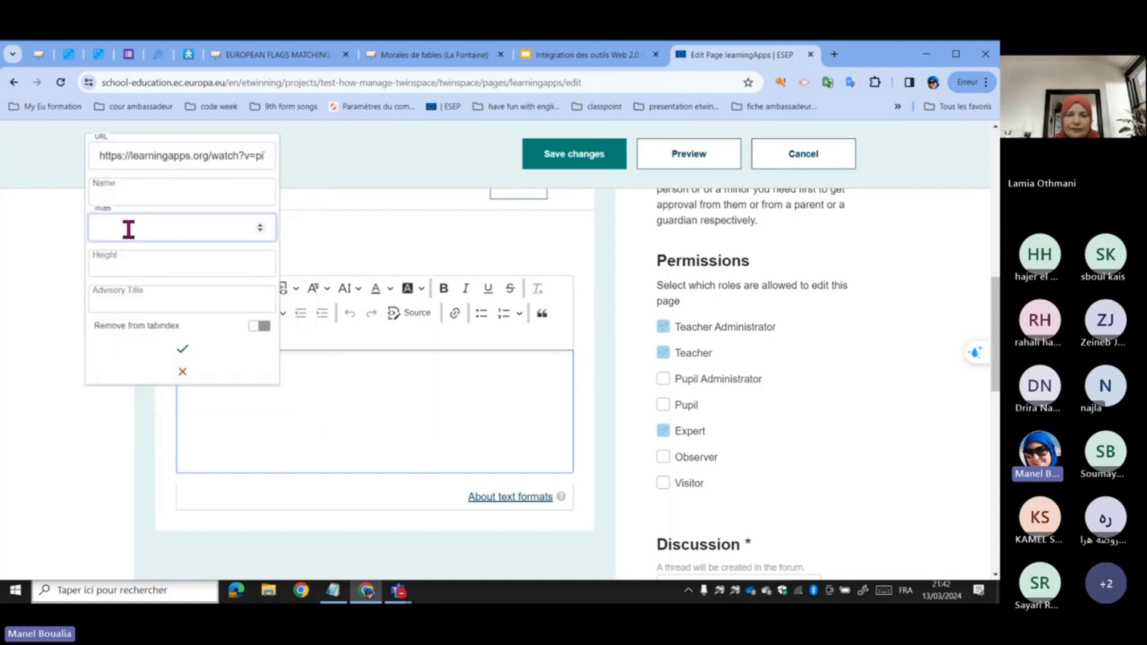
type("500")
left_click(125, 261)
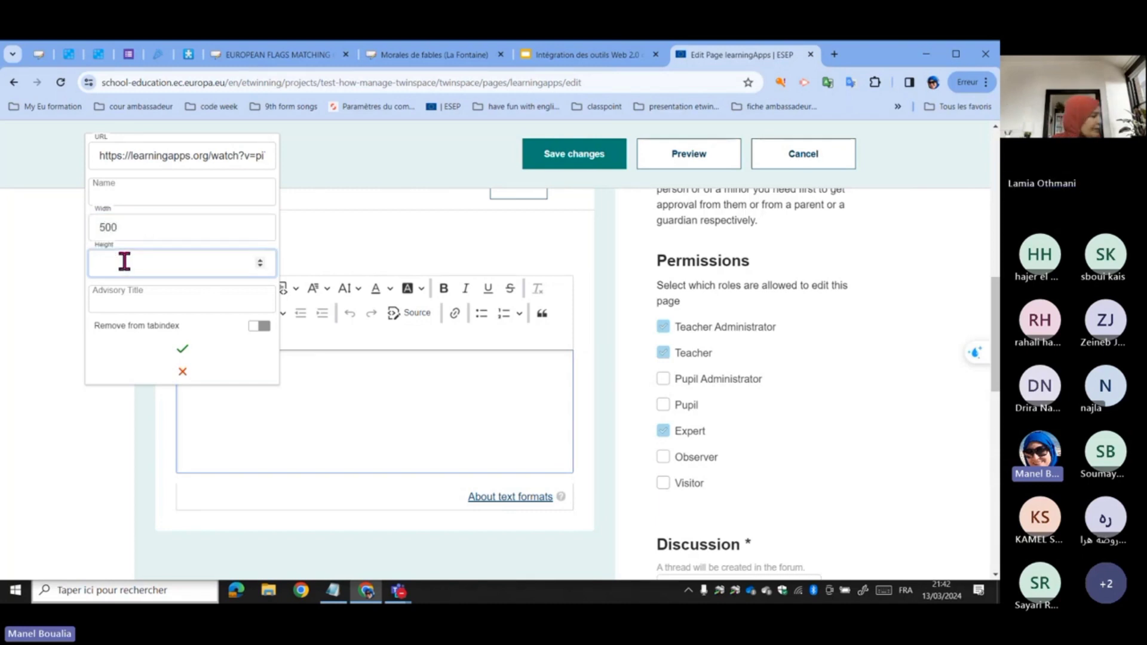
type("500")
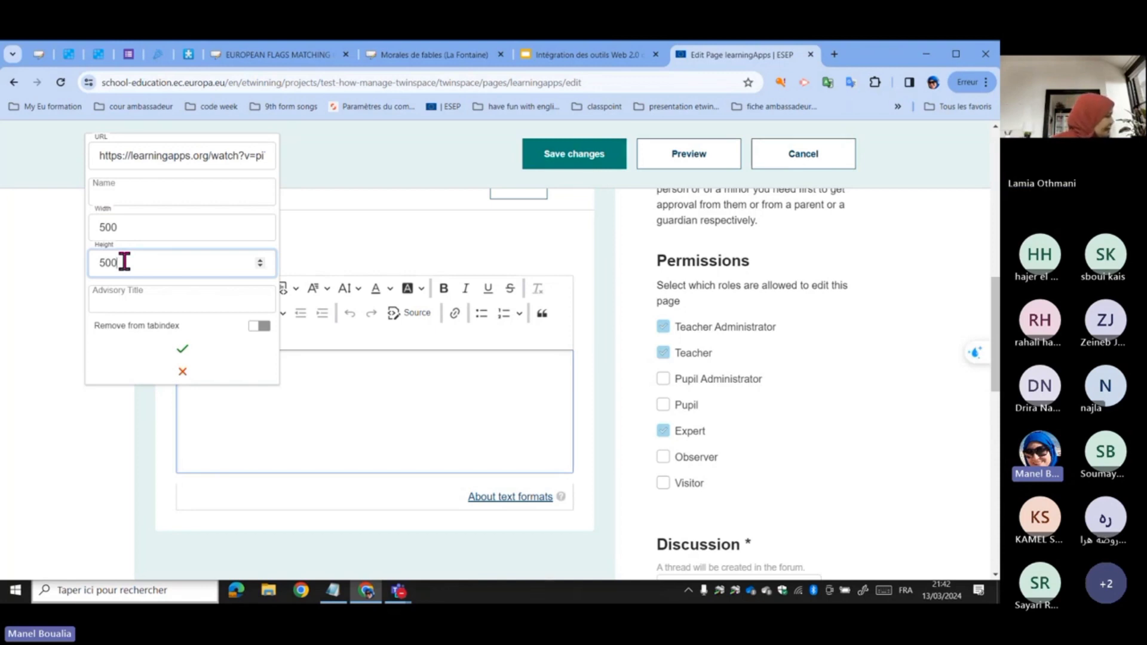
left_click(260, 267)
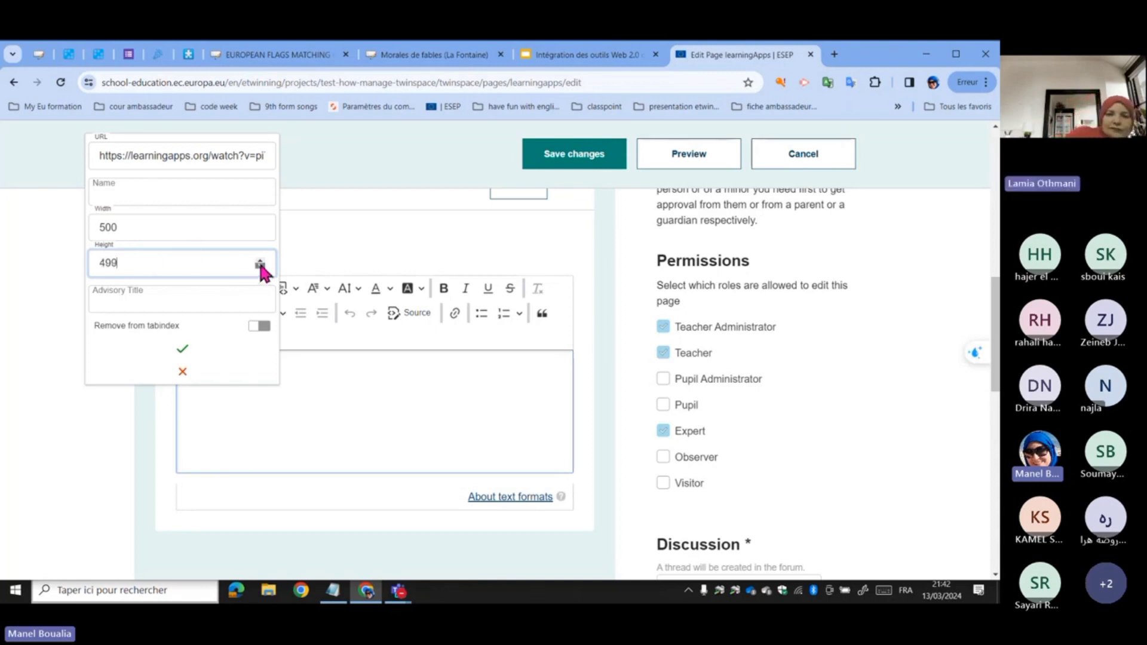
left_click(261, 267)
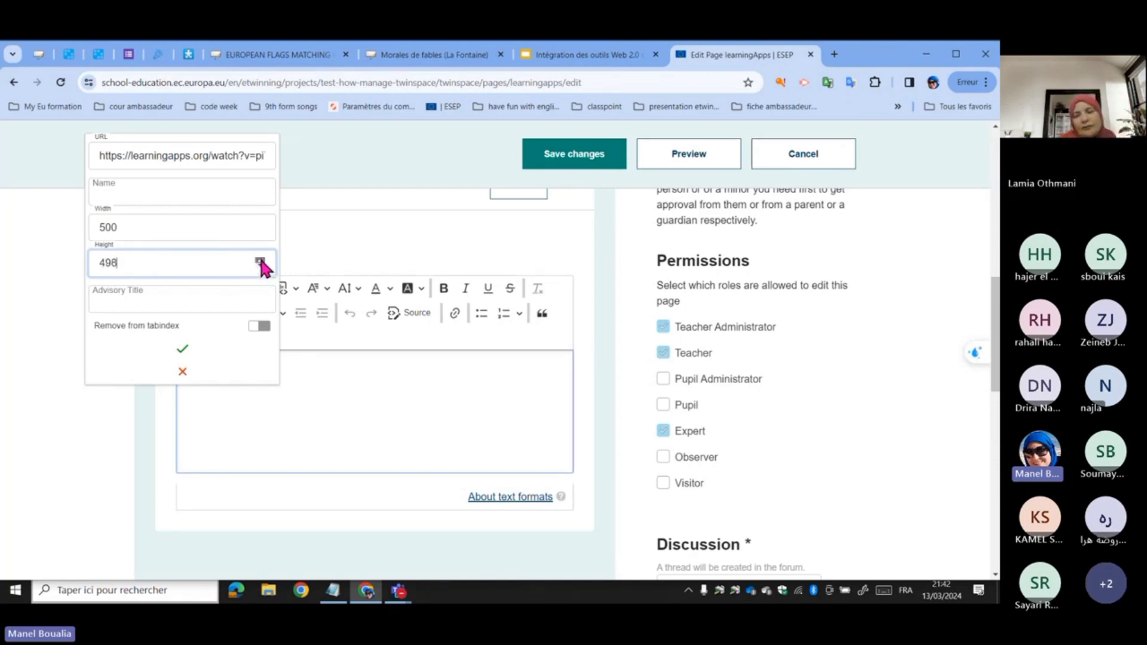
left_click(260, 259)
left_click(260, 260)
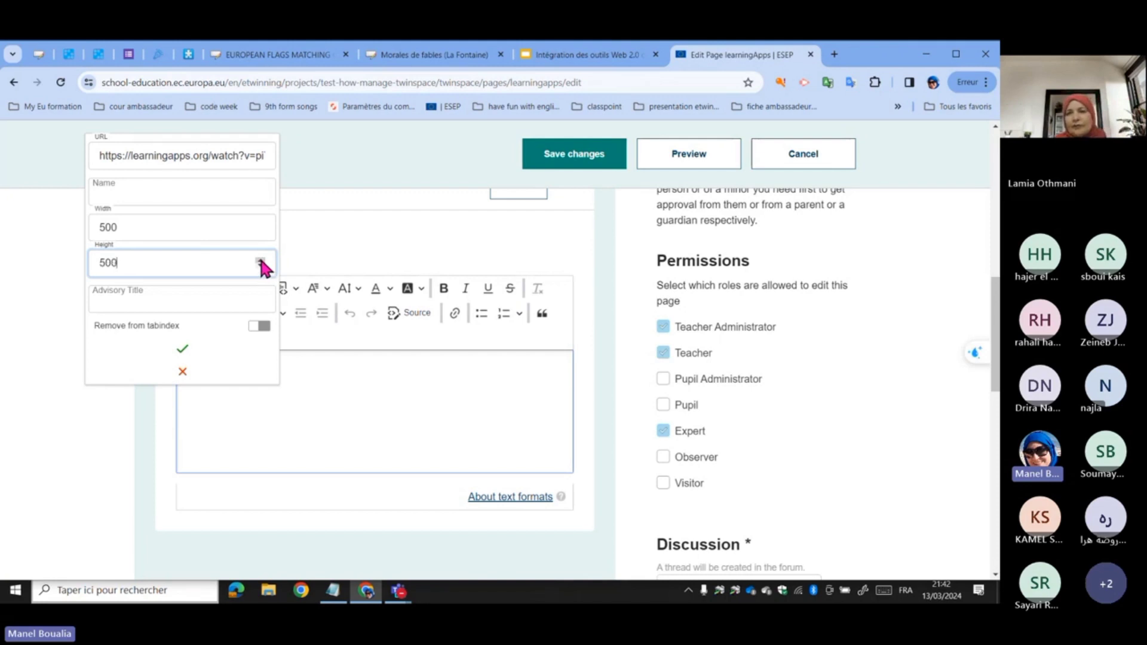
left_click(180, 350)
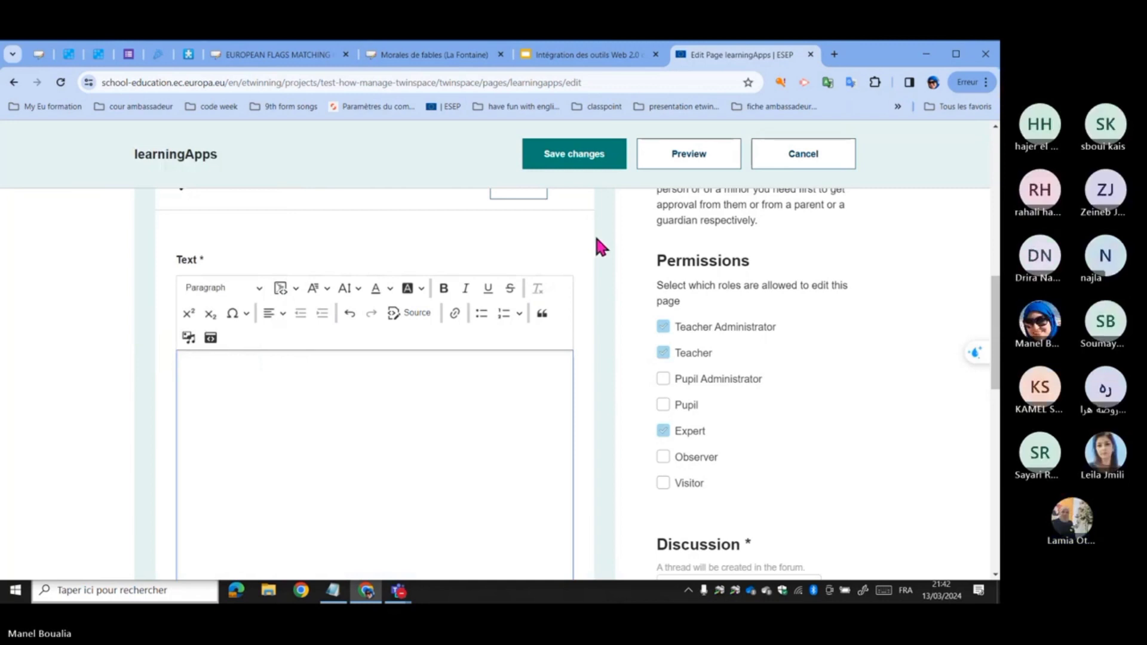
- Preview the learningApps page and examine how the embedded game is displayed
scroll(597, 248, "down", 4)
scroll(592, 252, "up", 3)
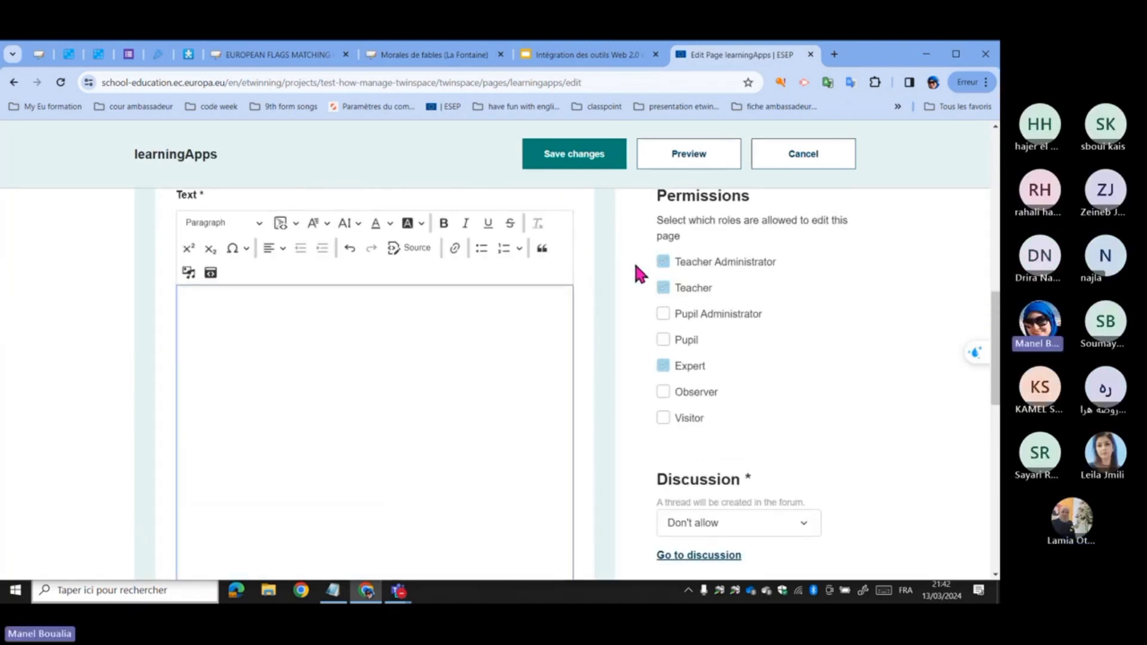
left_click(699, 160)
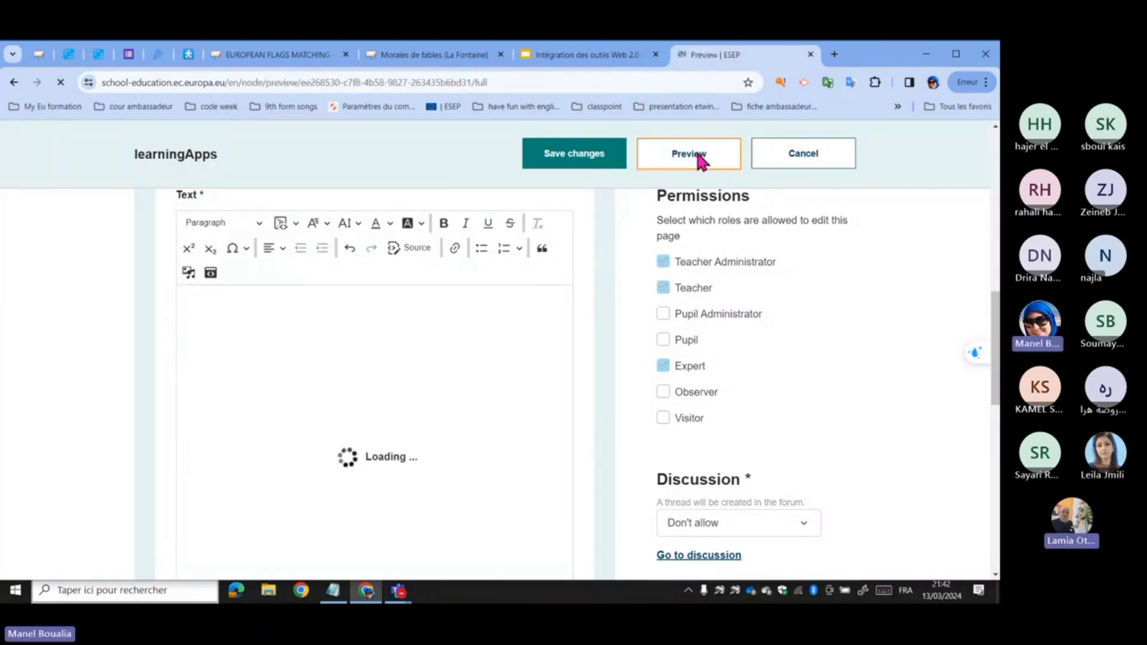
scroll(624, 322, "down", 5)
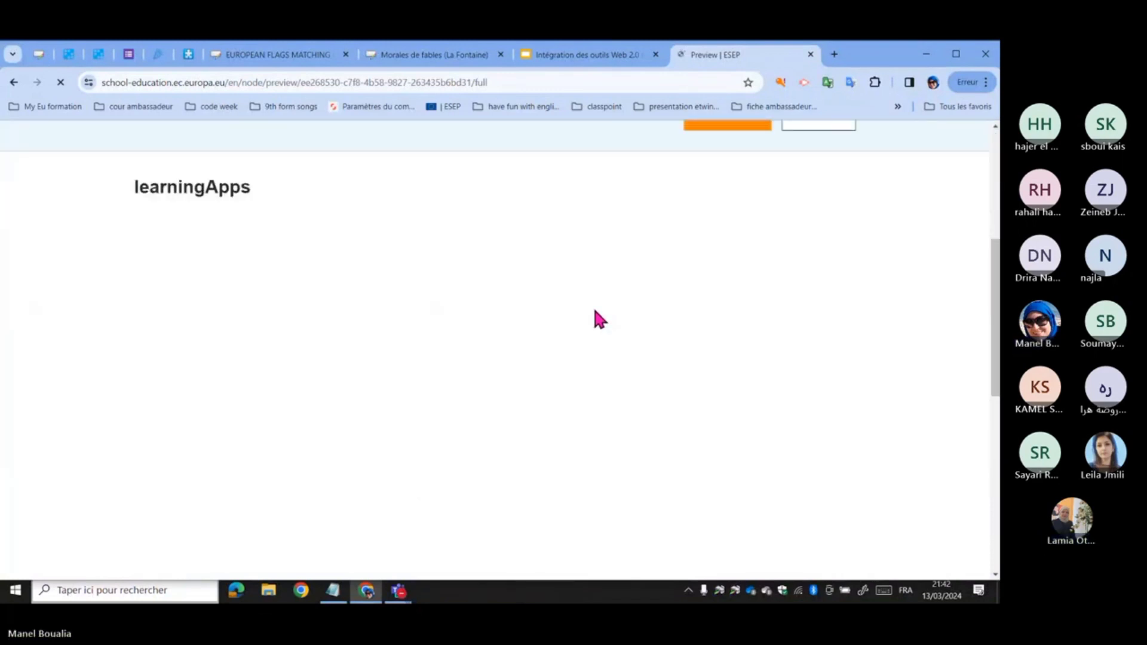
scroll(600, 320, "up", 2)
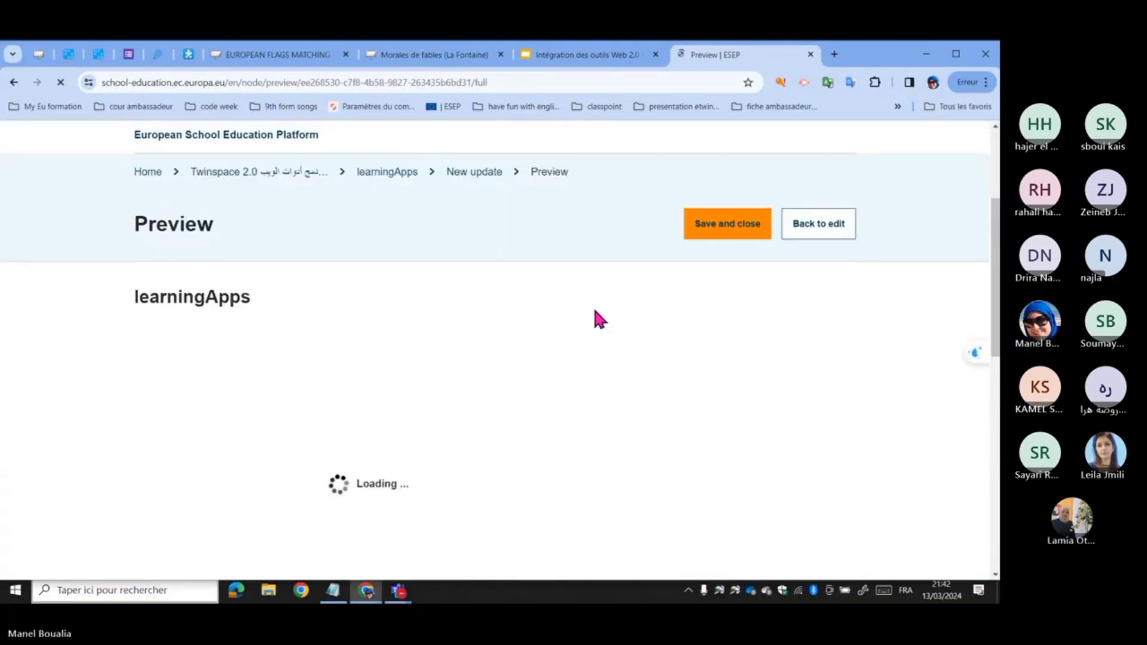
scroll(599, 319, "down", 3)
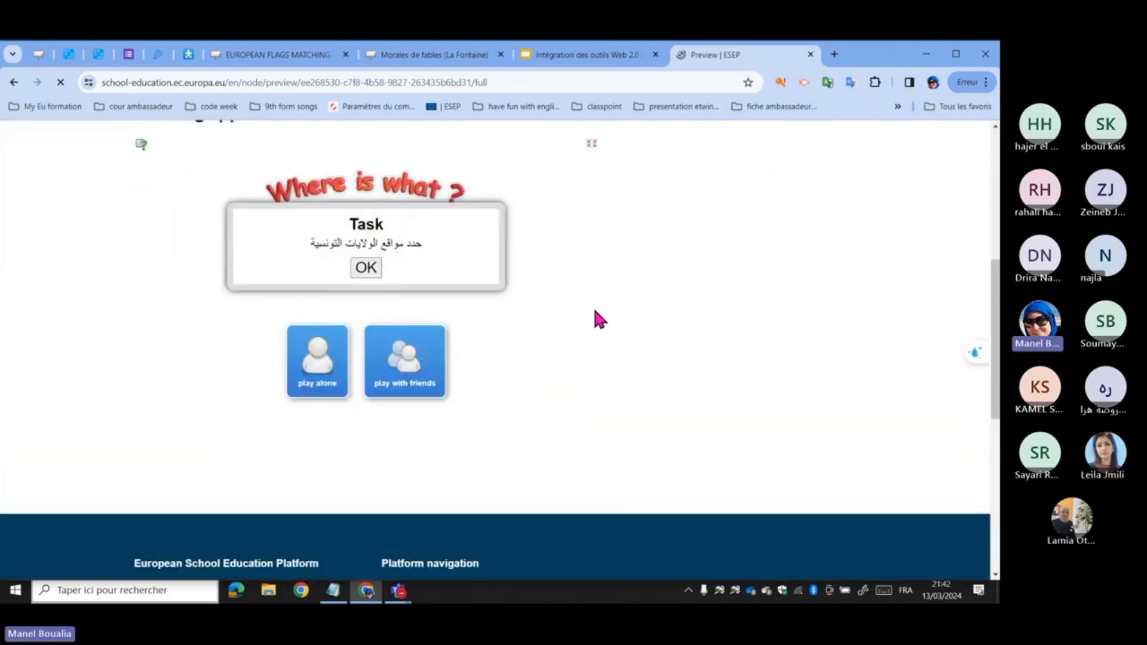
scroll(599, 319, "up", 2)
scroll(600, 320, "down", 3)
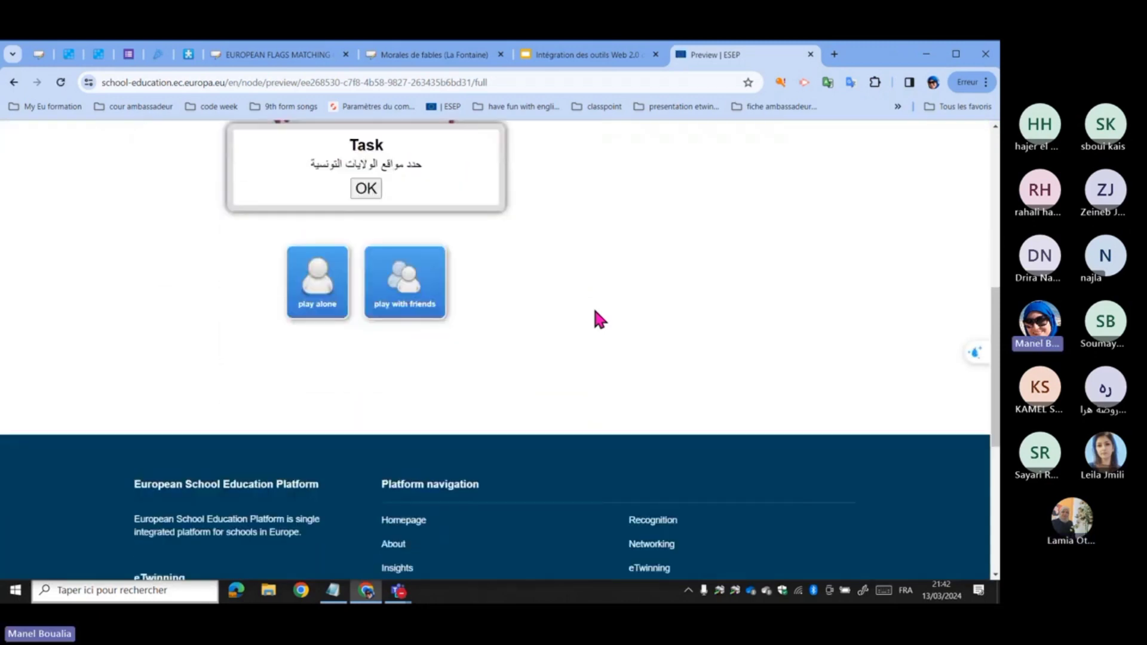
scroll(599, 320, "up", 2)
scroll(599, 320, "up", 2)
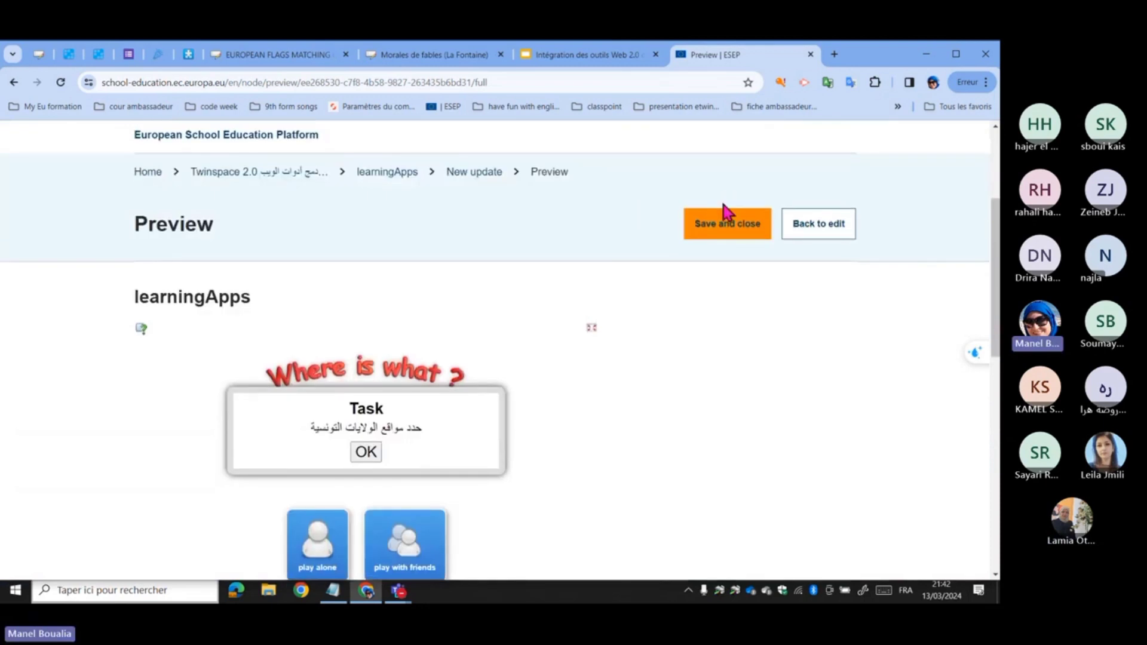
- Save and close the previewed learningApps page and check the embedded game on the published page
left_click(708, 238)
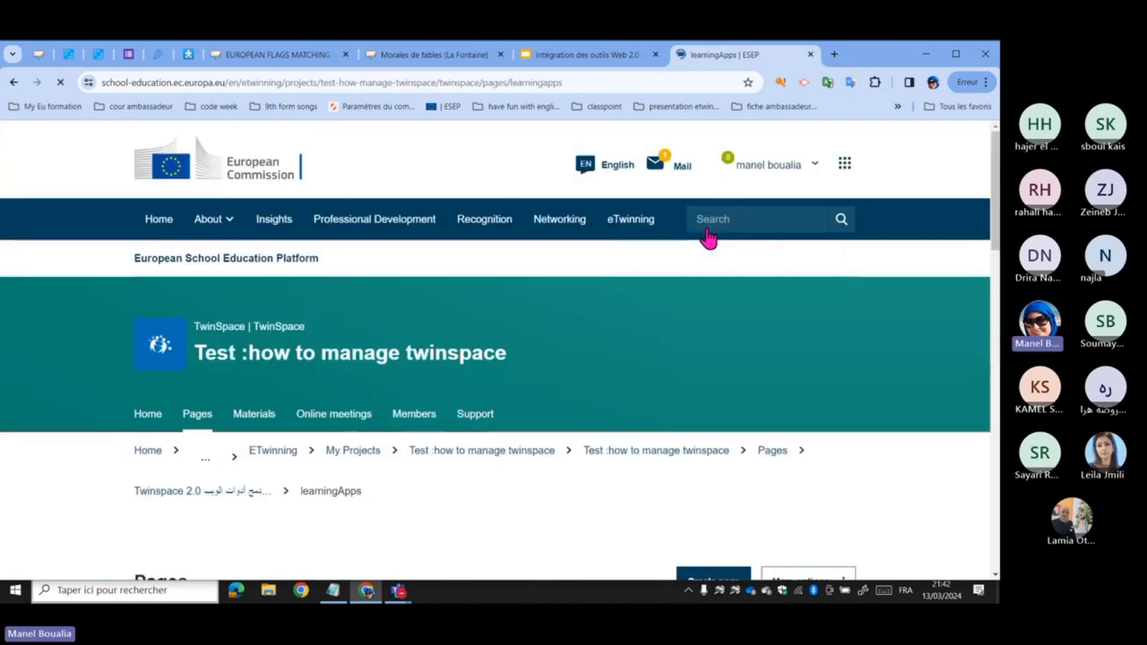
scroll(563, 341, "down", 15)
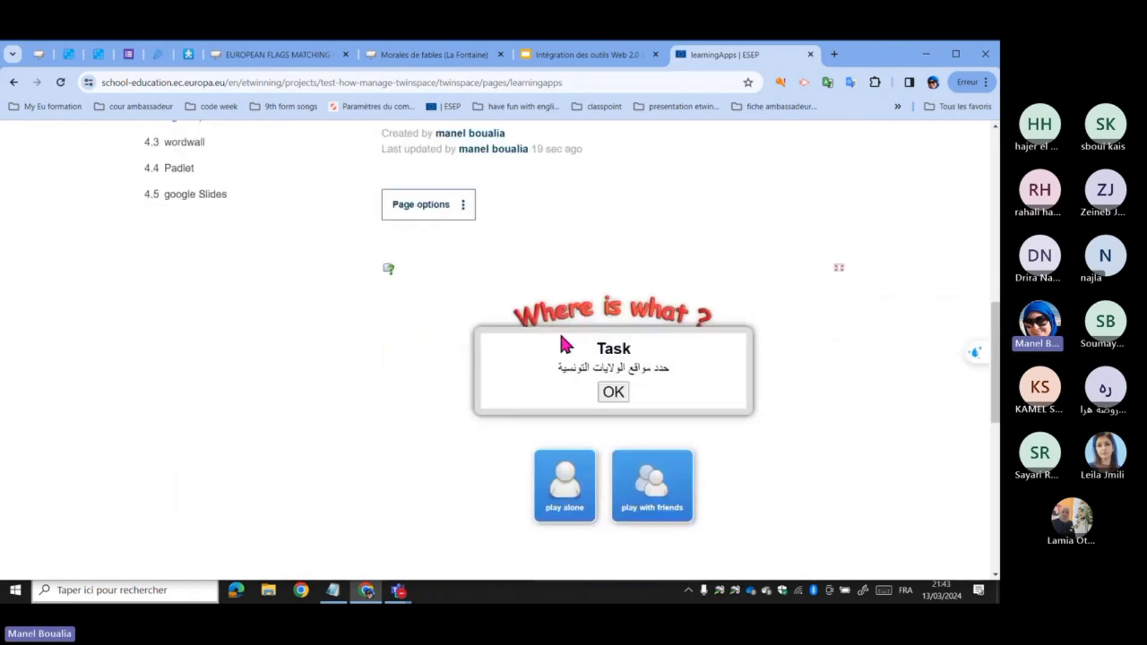
scroll(559, 337, "up", 3)
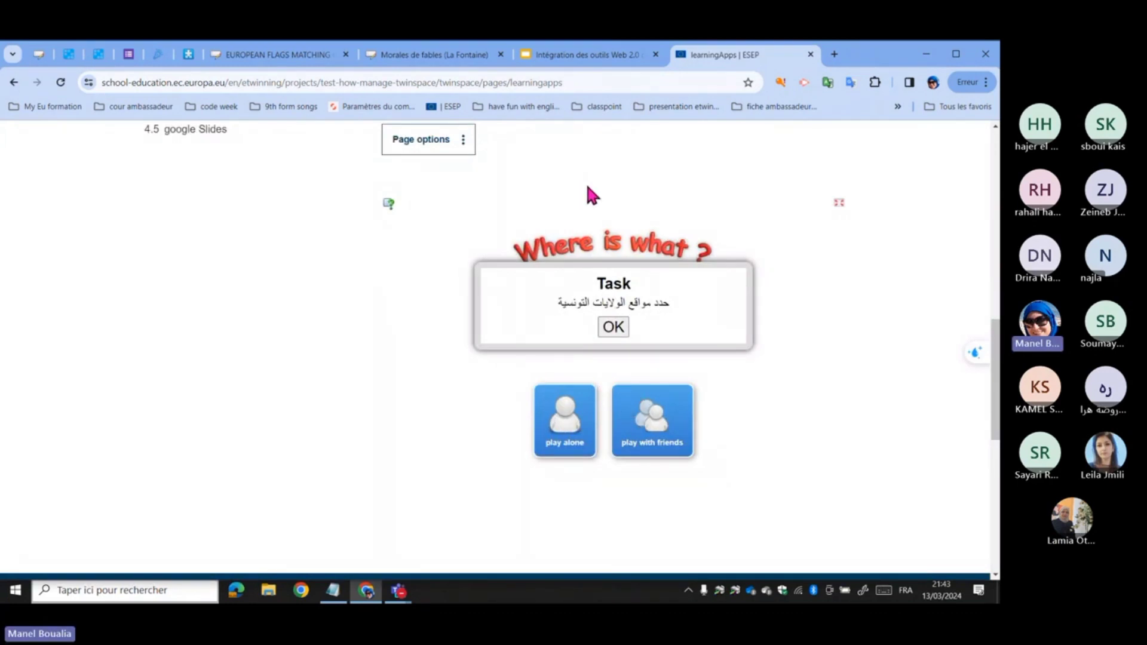
scroll(589, 188, "up", 3)
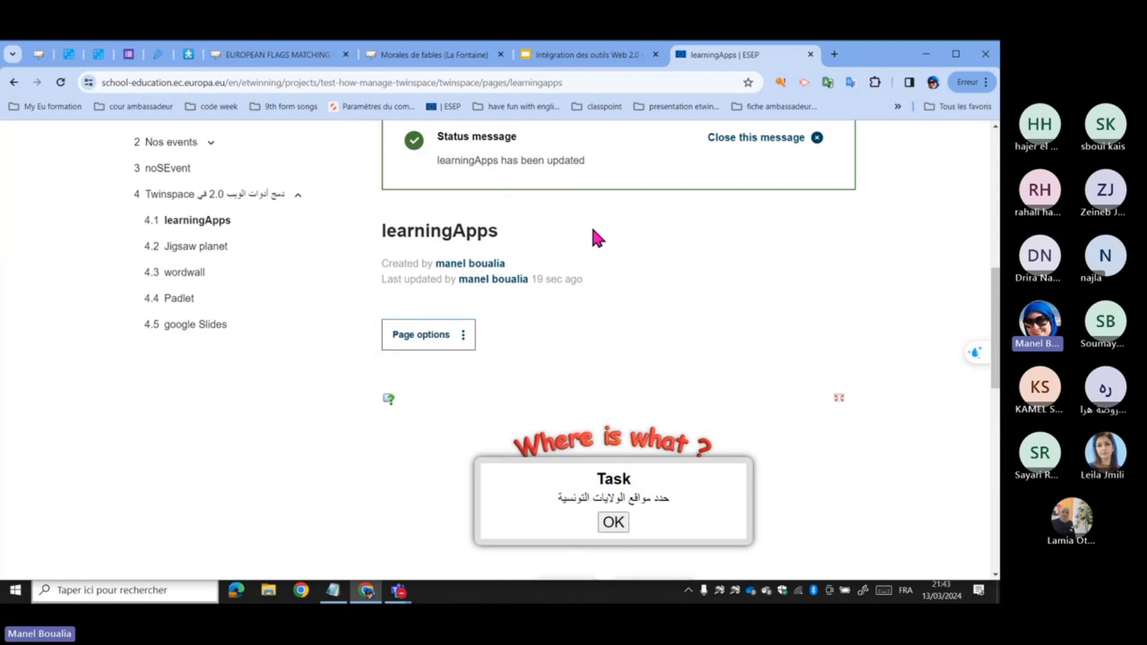
scroll(593, 230, "up", 1)
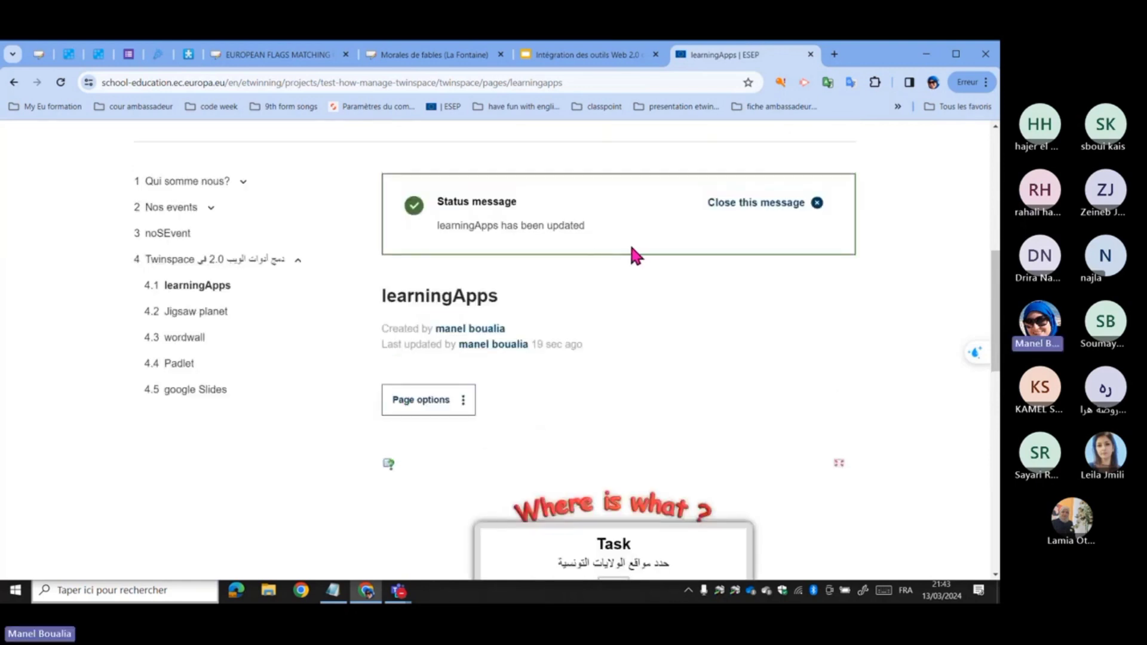
scroll(631, 248, "up", 2)
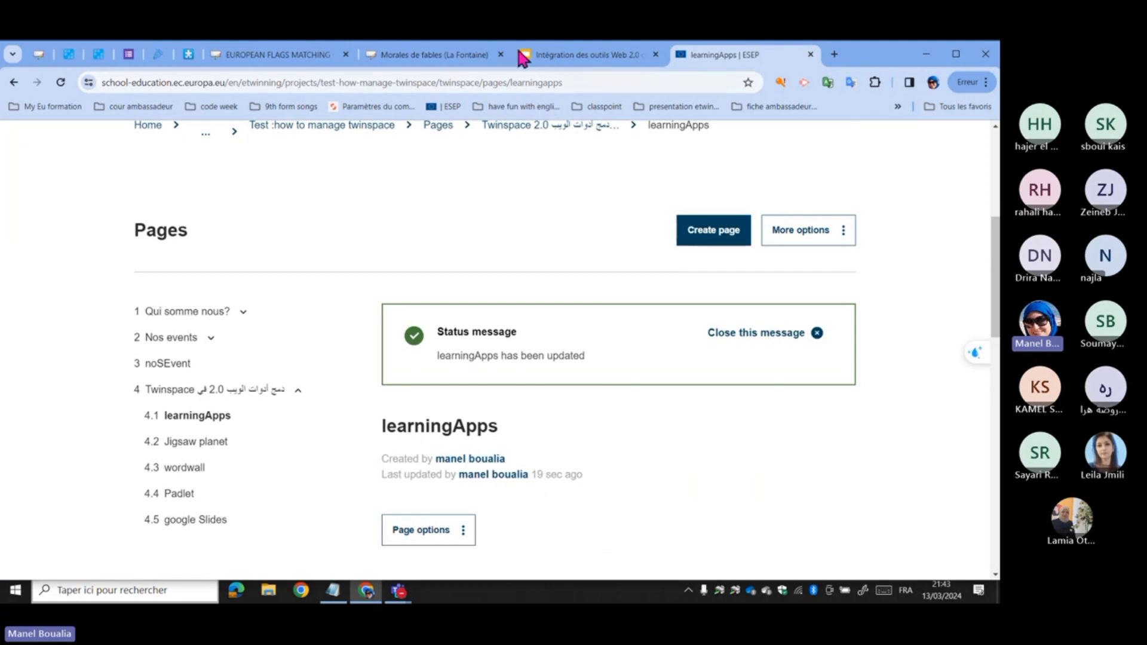
- Go to jigsawplanet.com in a new browser tab
left_click(834, 54)
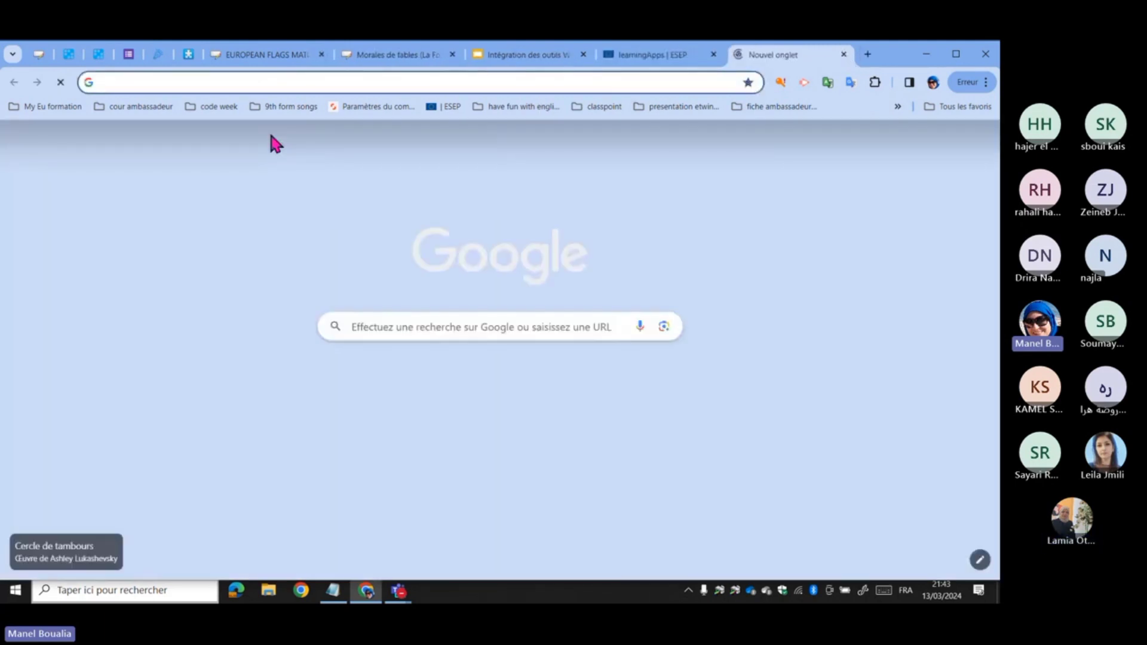
left_click(203, 82)
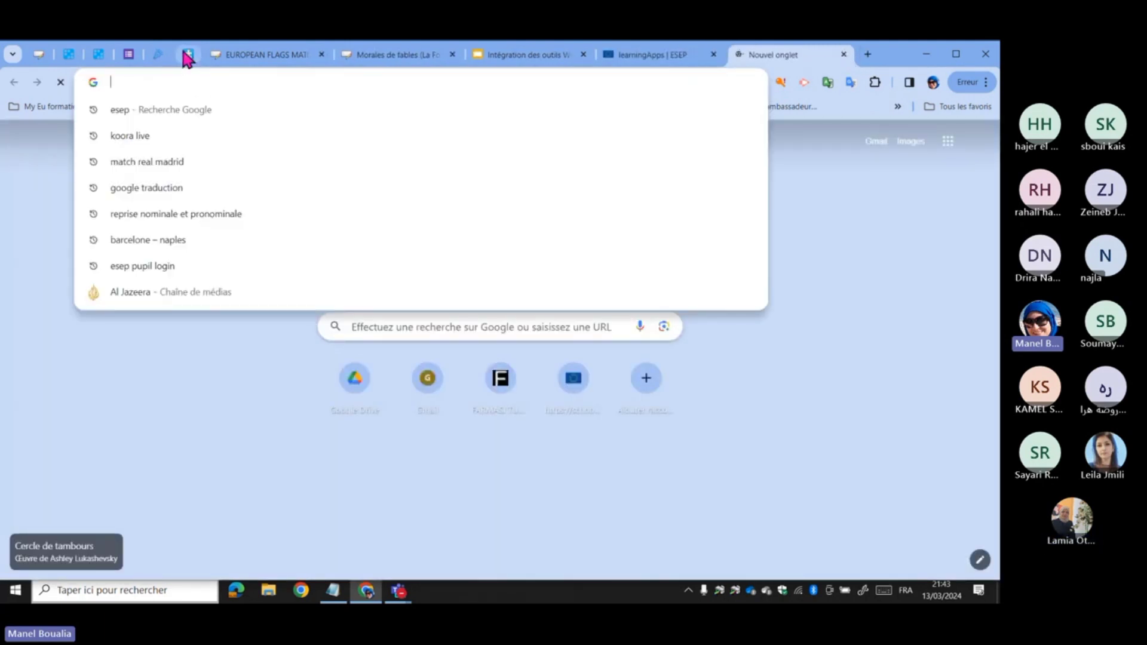
left_click(187, 54)
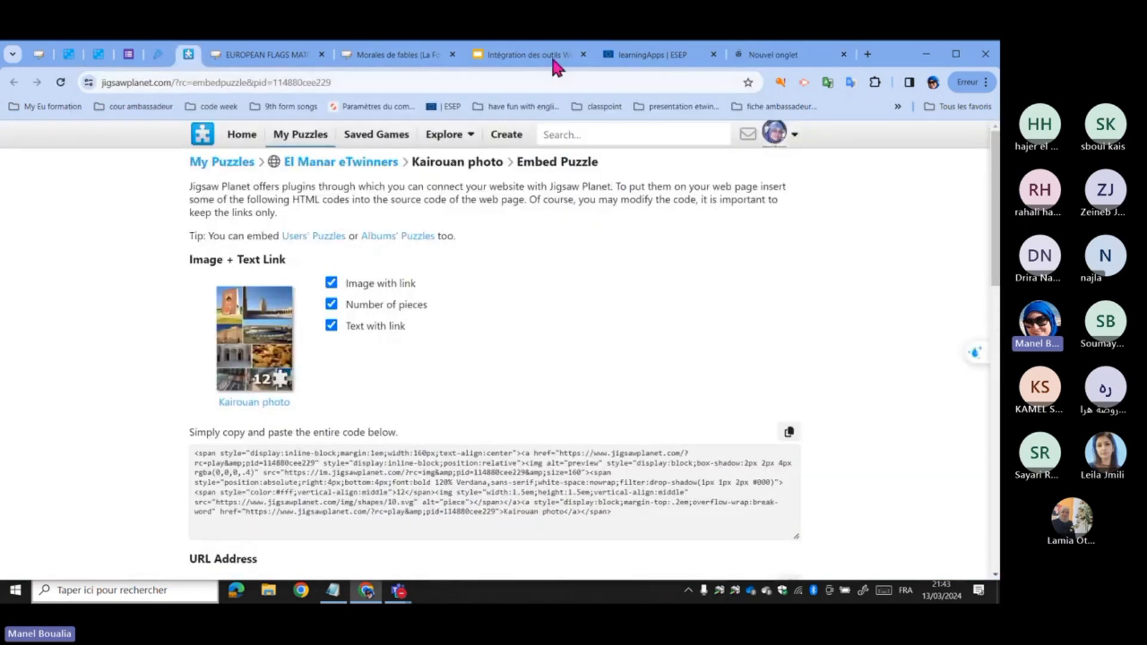
left_click(816, 49)
left_click(158, 84)
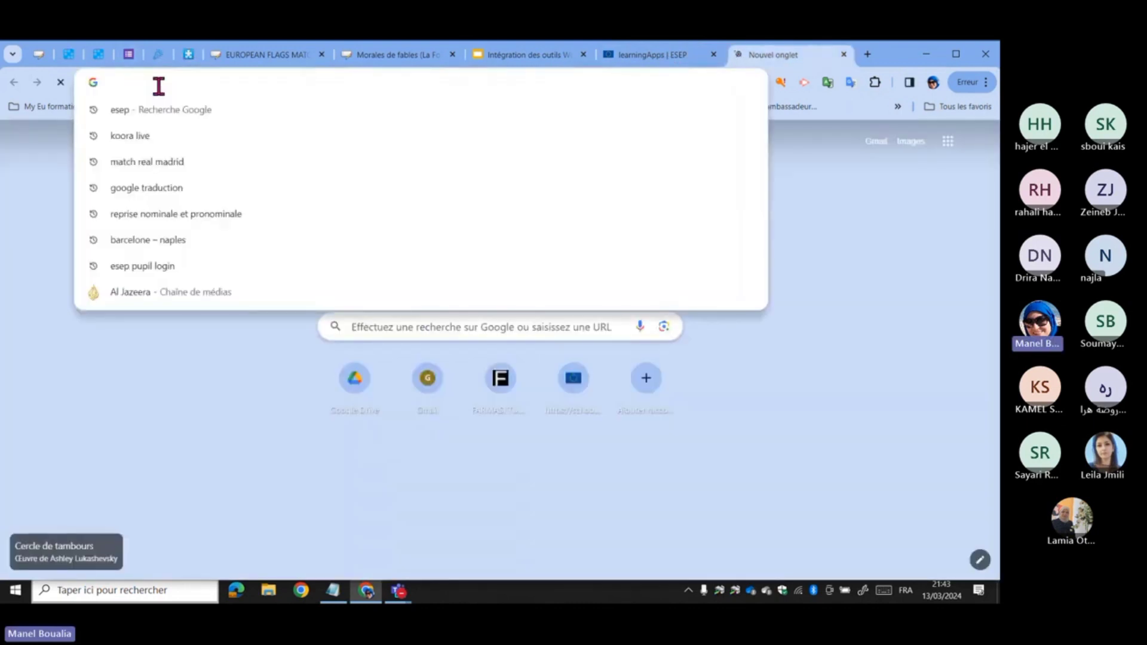
type("jigs")
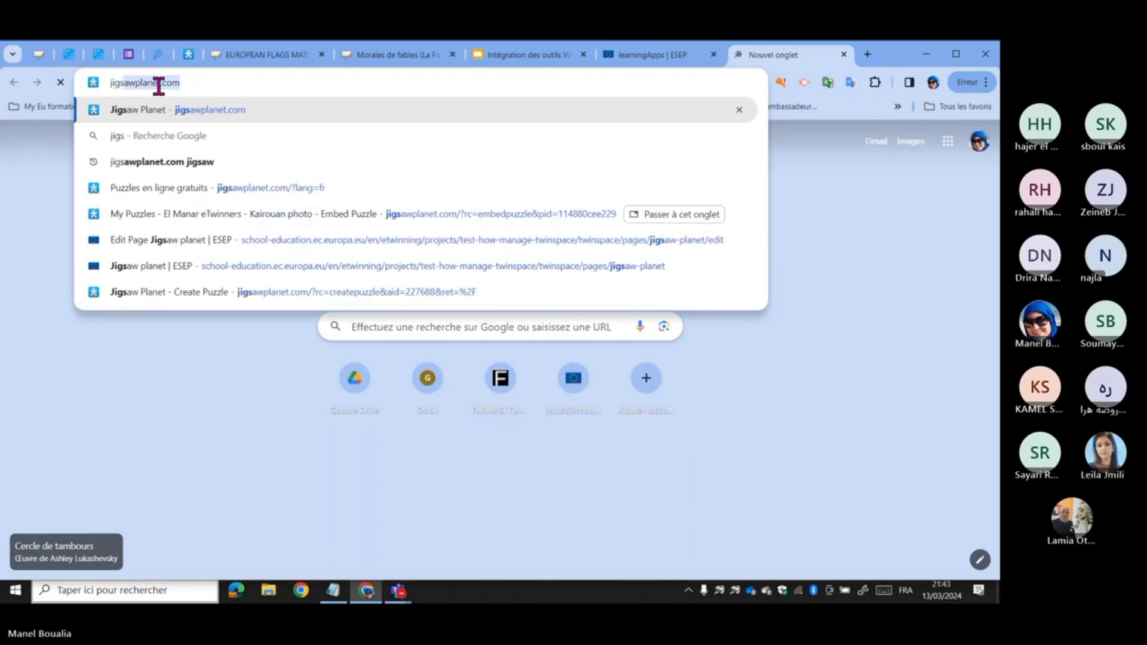
type("awp")
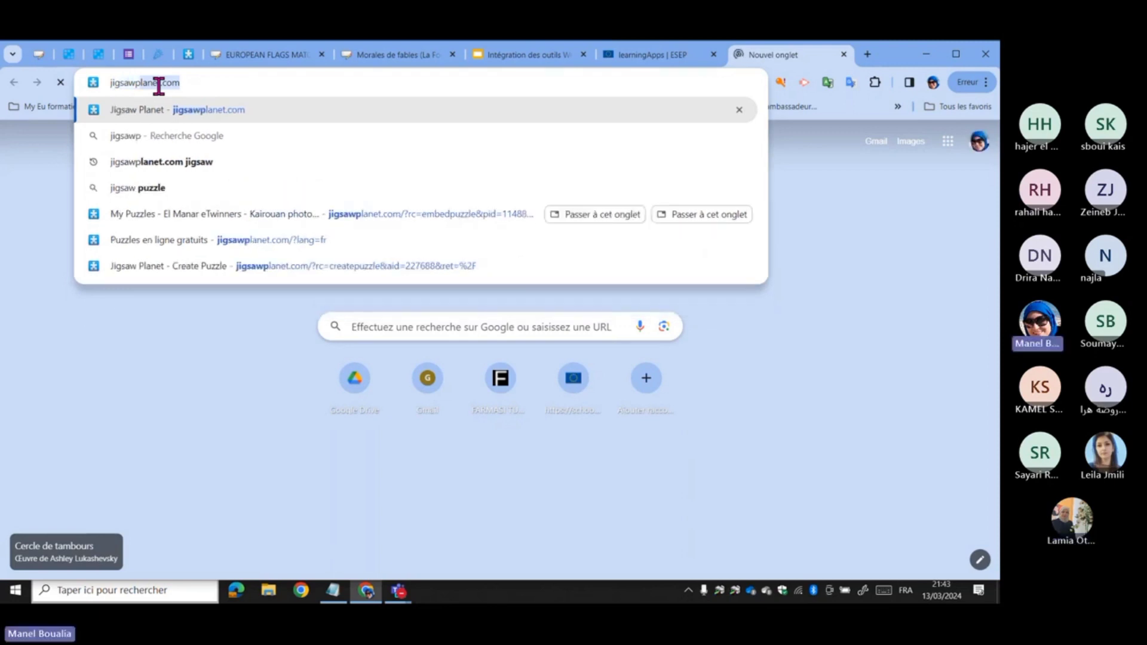
type("lanet.com")
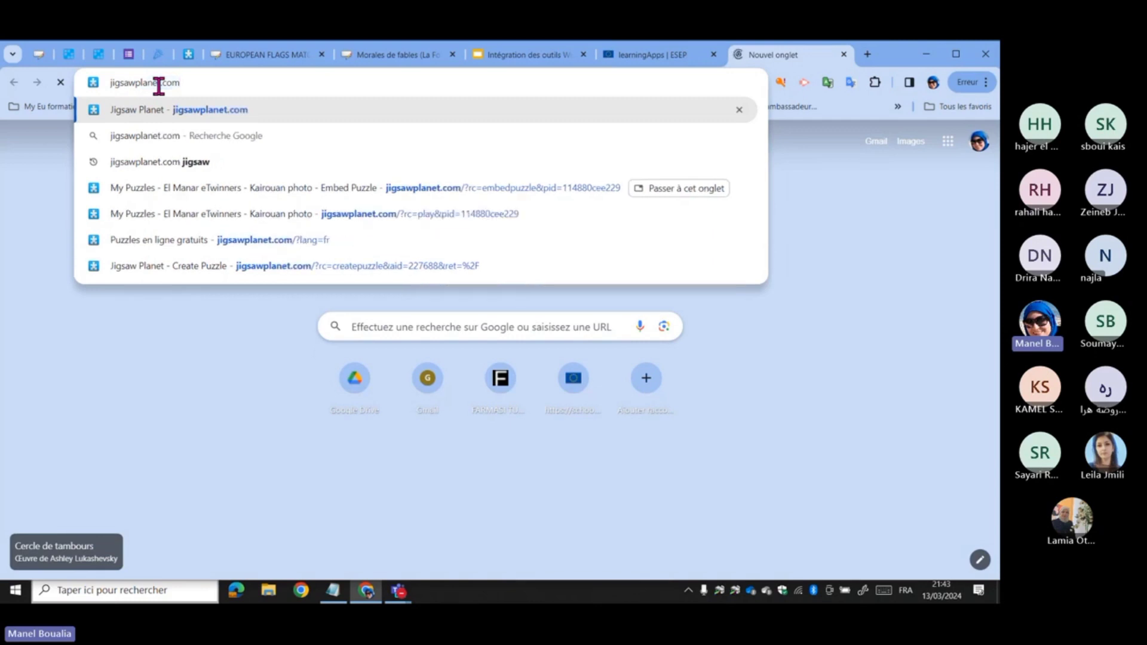
key("Return")
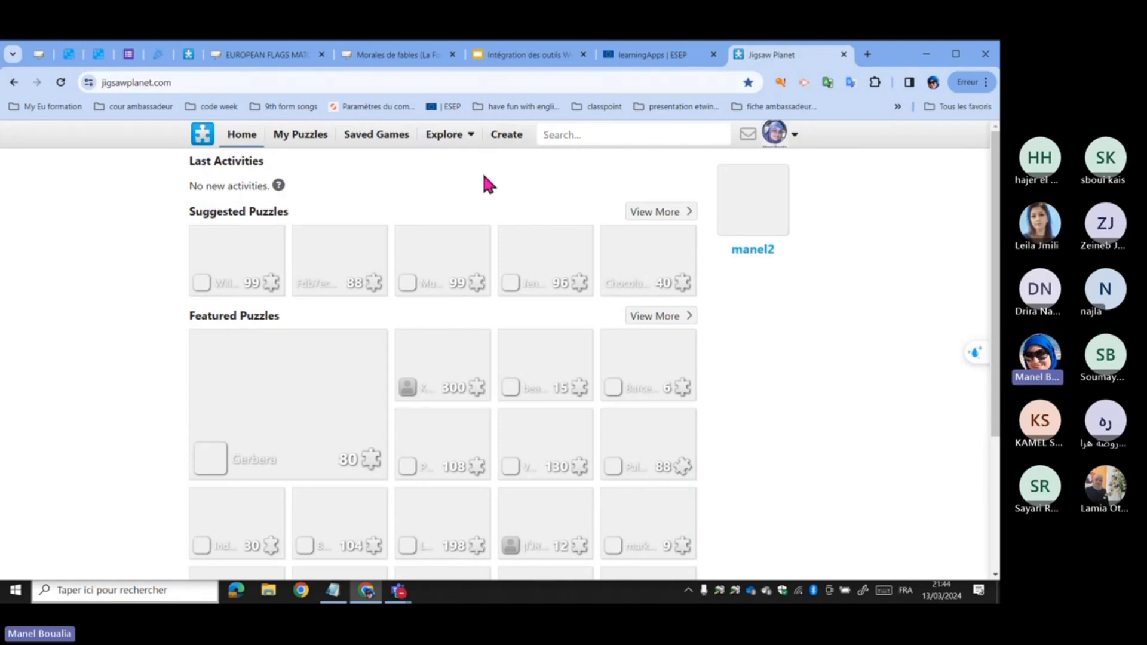
- Start creating a new puzzle and choose the Abraham_Ortelius_Map_of_Europe picture from the Bureau folder as its image
left_click(501, 142)
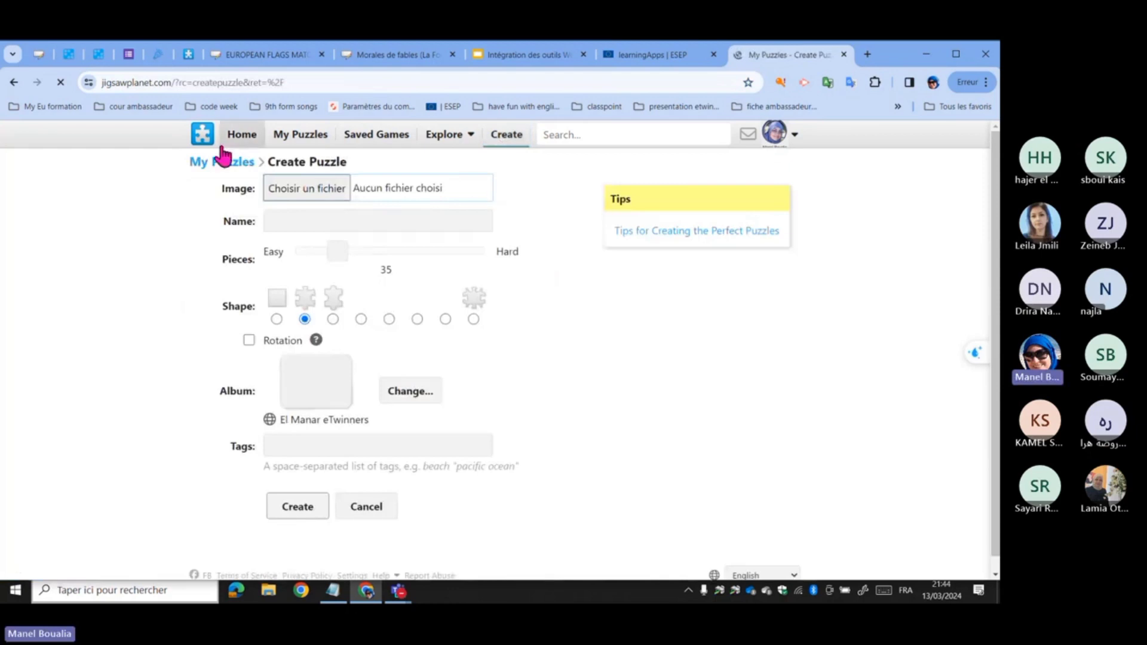
left_click(307, 190)
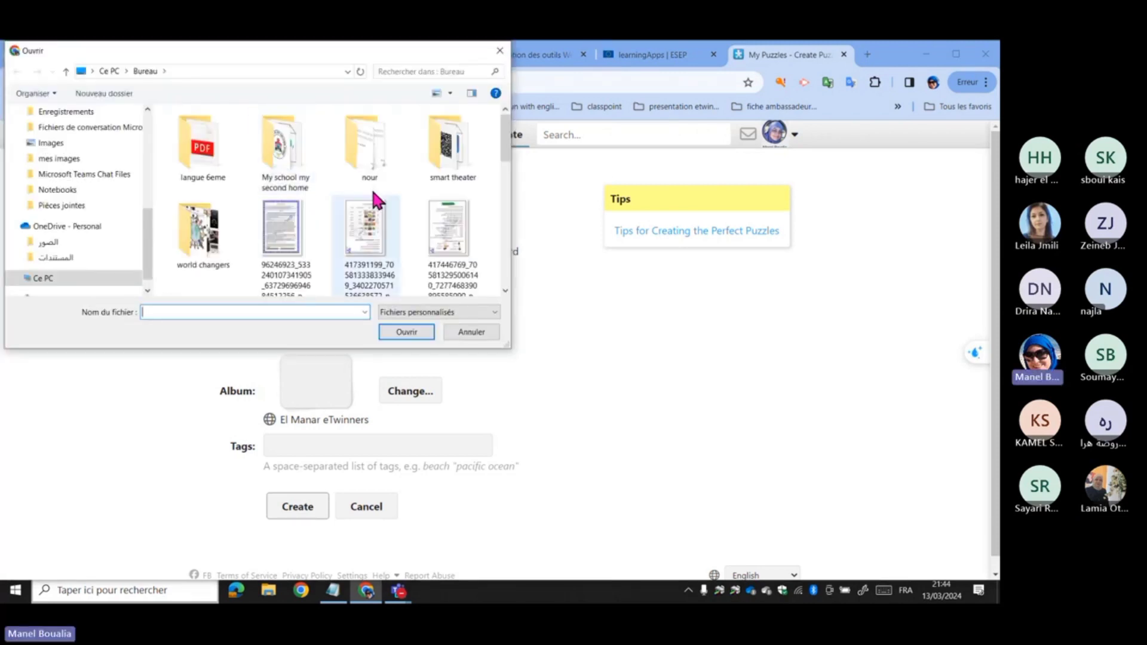
scroll(405, 146, "down", 2)
scroll(408, 150, "down", 4)
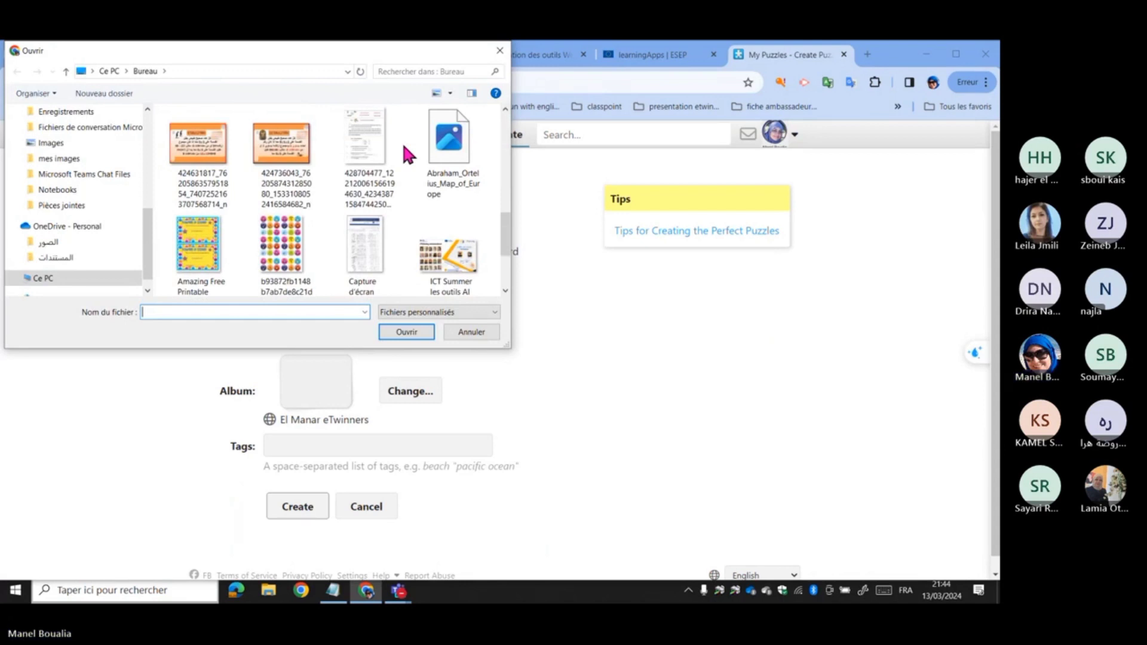
scroll(404, 154, "down", 1)
left_click(453, 143)
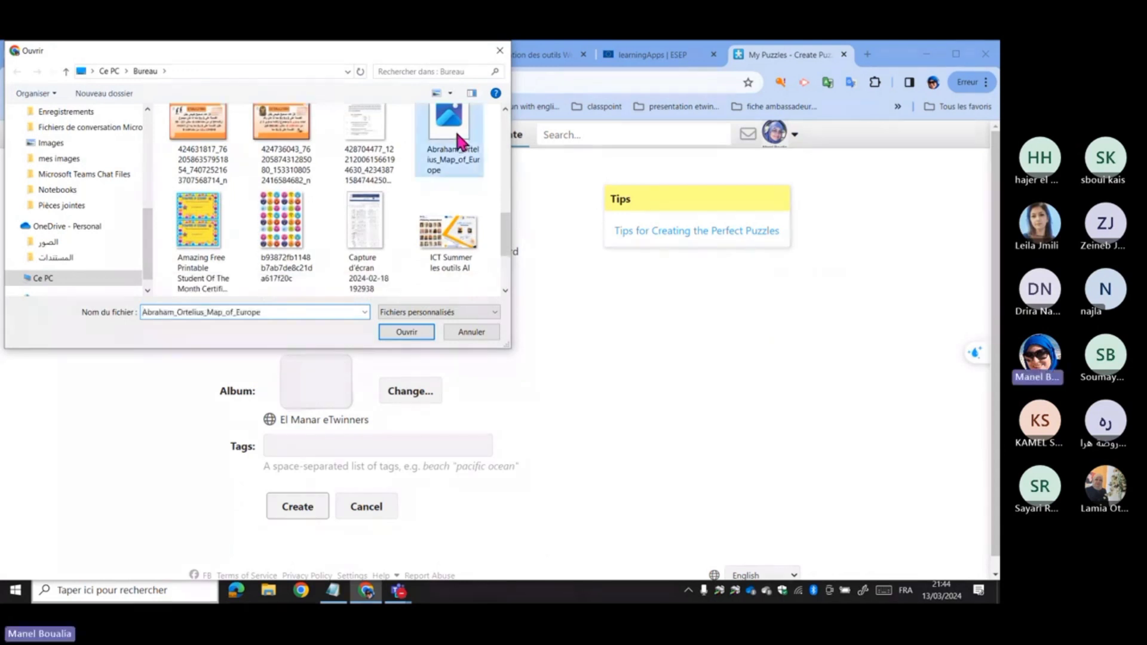
left_click(395, 336)
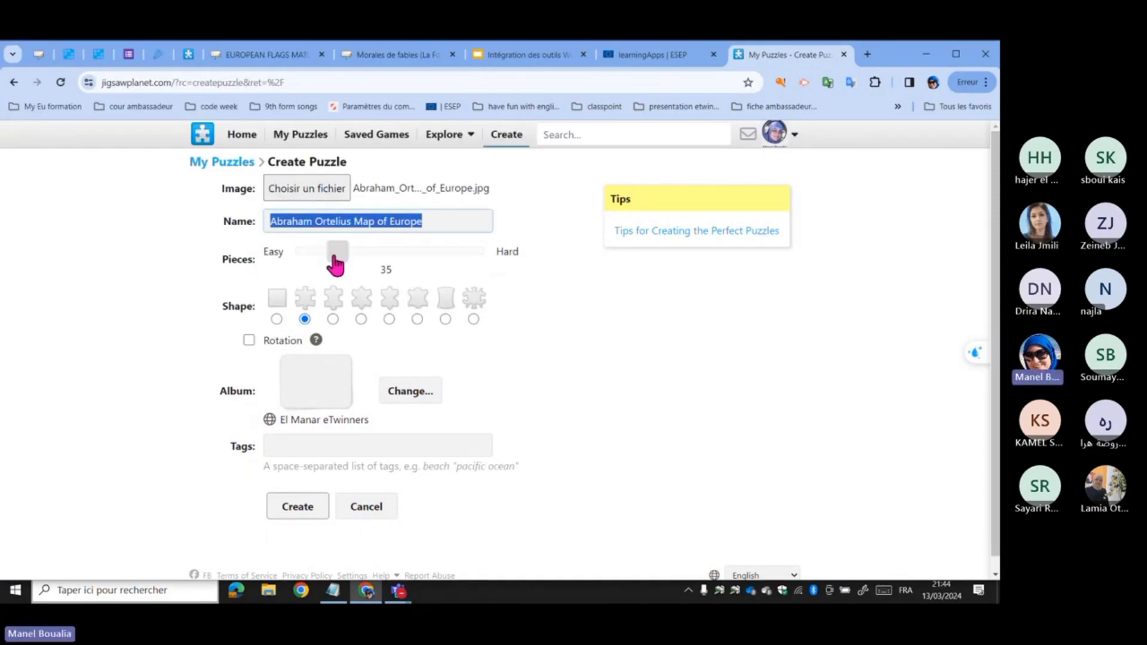
- Try the hardest difficulty of 300 pieces and settle on 12 pieces for the puzzle
left_click_drag(336, 264, 484, 255)
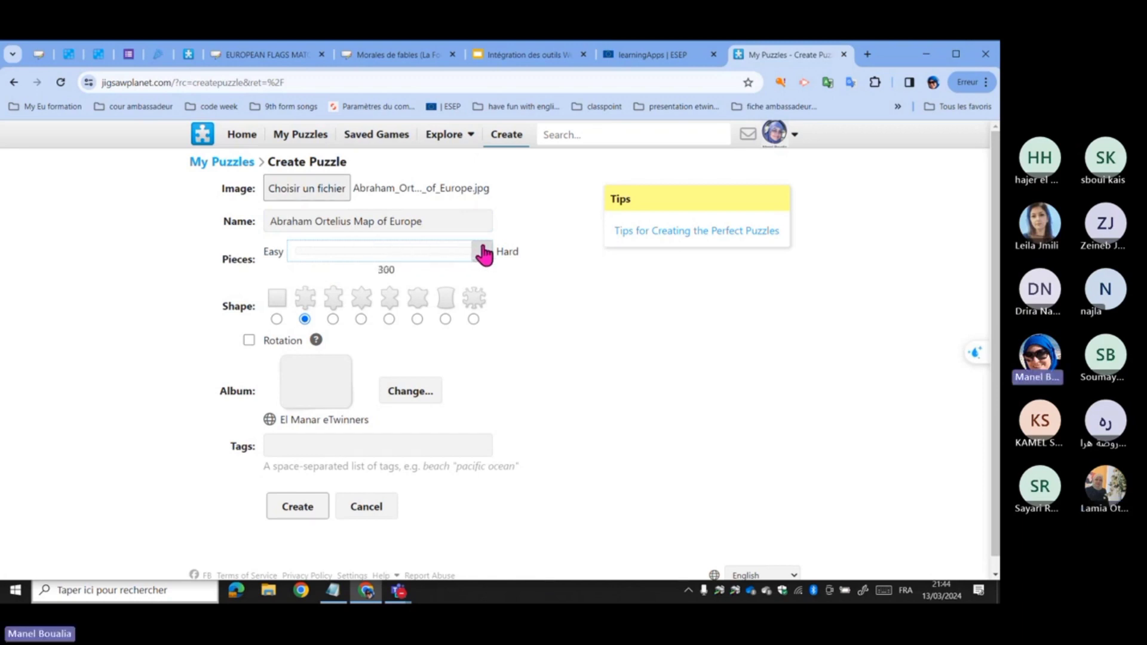
left_click_drag(484, 256, 316, 259)
key("ctrl+m")
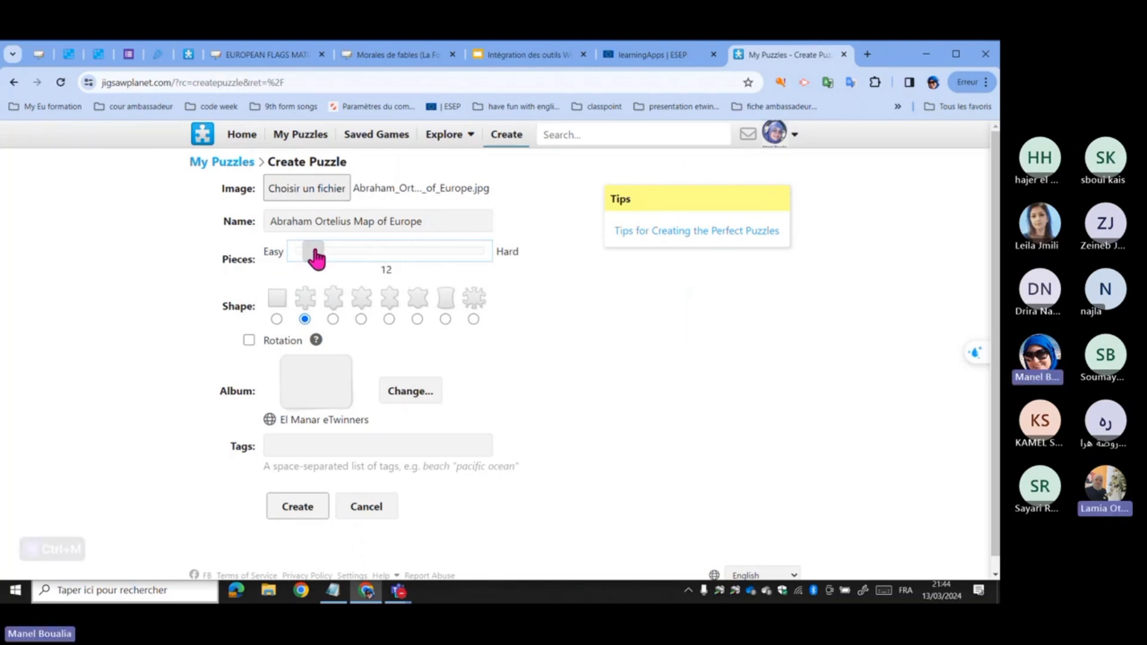
- Try the other piece shapes one after another and return to the second shape, the classic jigsaw piece
left_click(329, 303)
left_click(359, 308)
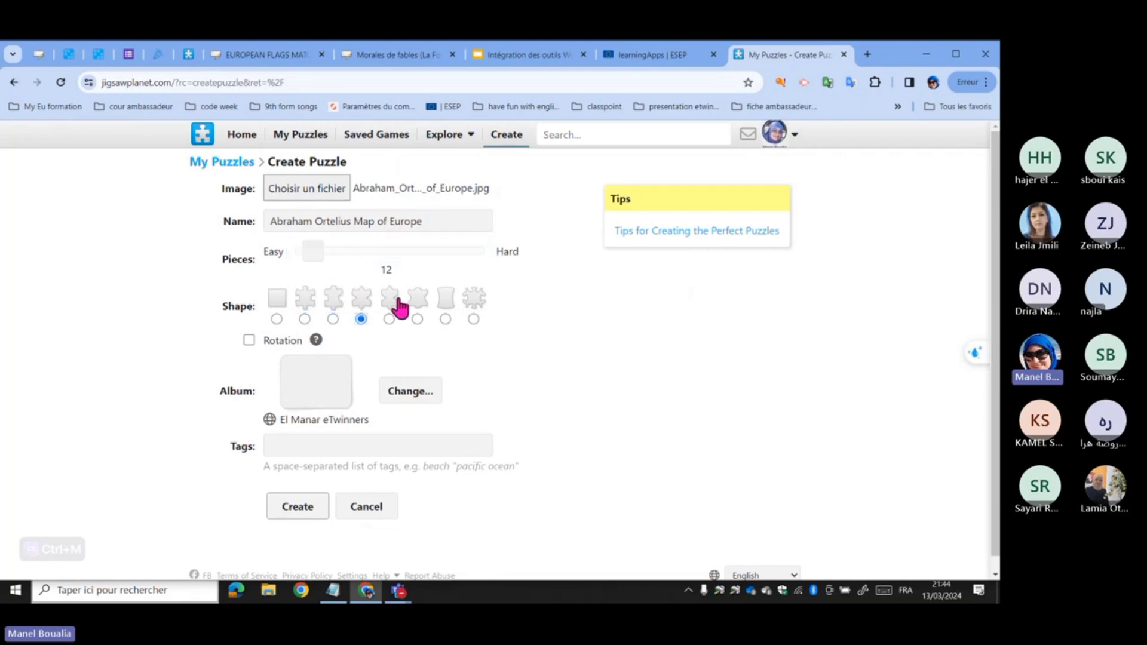
left_click(390, 306)
left_click(426, 308)
left_click(446, 302)
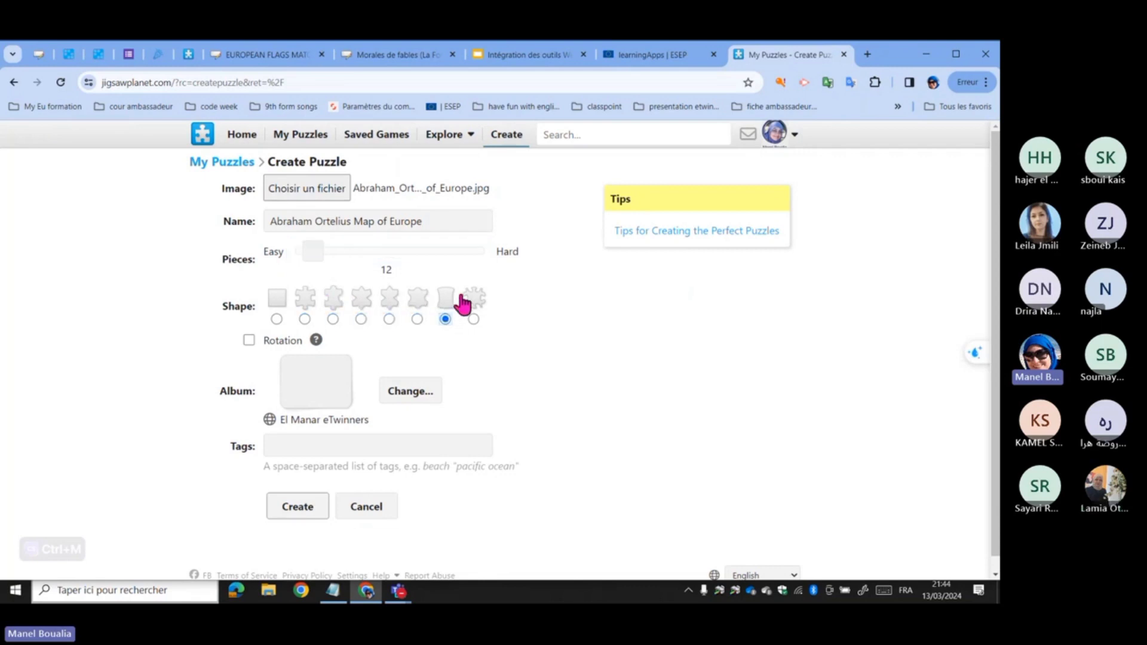
left_click(473, 302)
left_click(309, 304)
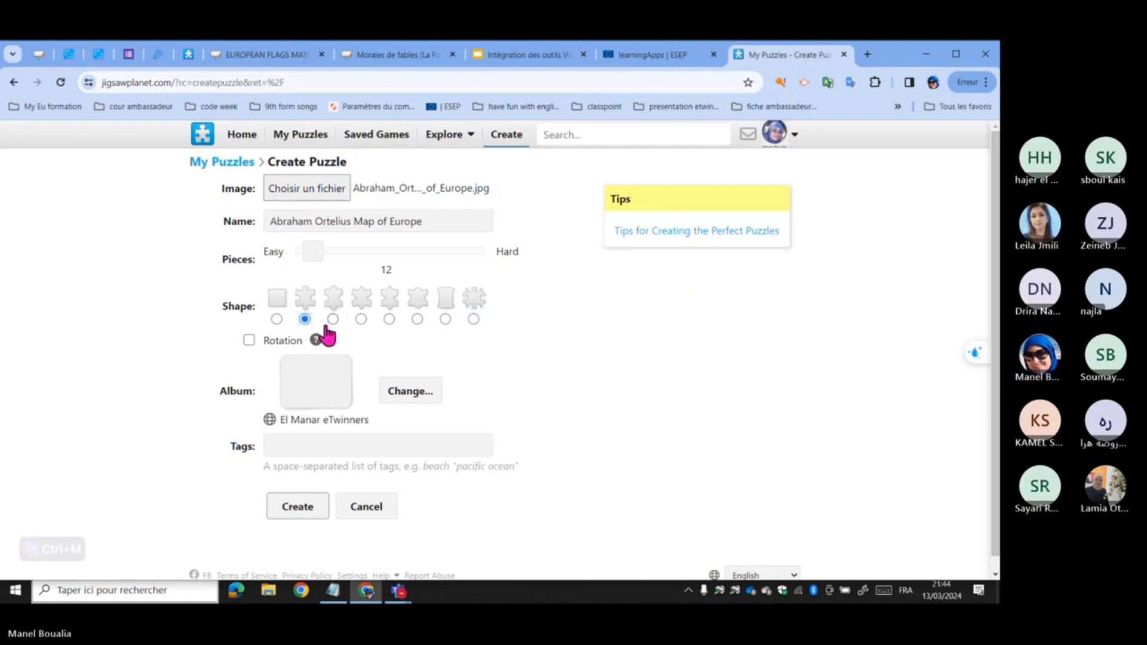
- Create the puzzle with the chosen settings and wait for its play page to load
scroll(456, 337, "down", 1)
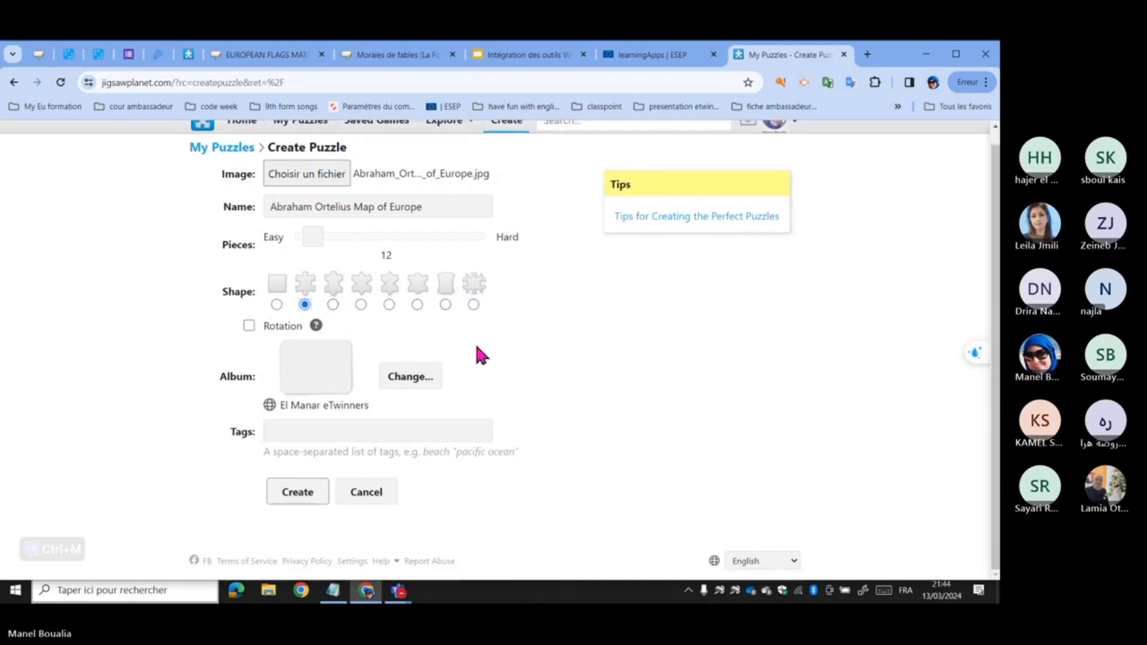
left_click(309, 500)
scroll(582, 407, "up", 1)
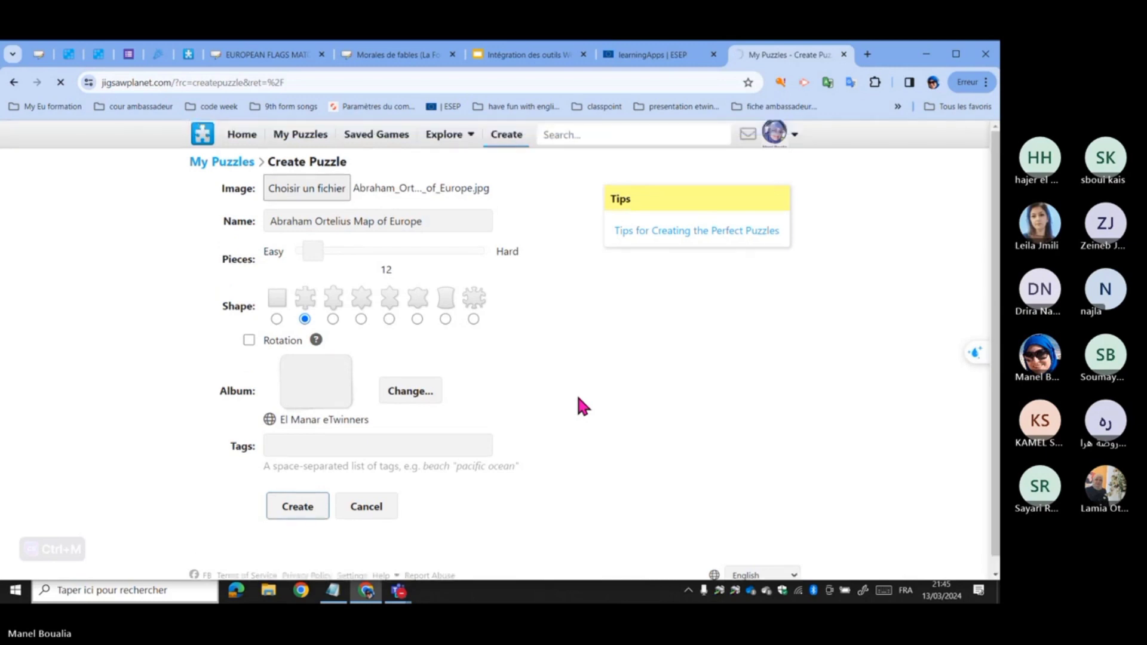
scroll(579, 398, "down", 1)
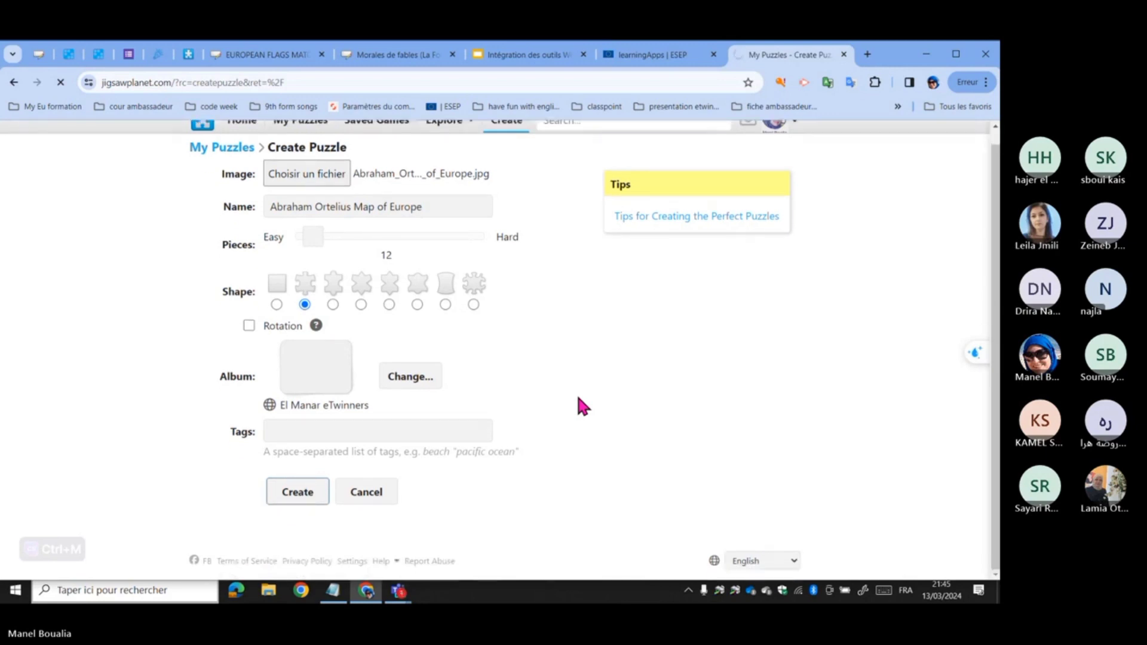
scroll(579, 398, "up", 1)
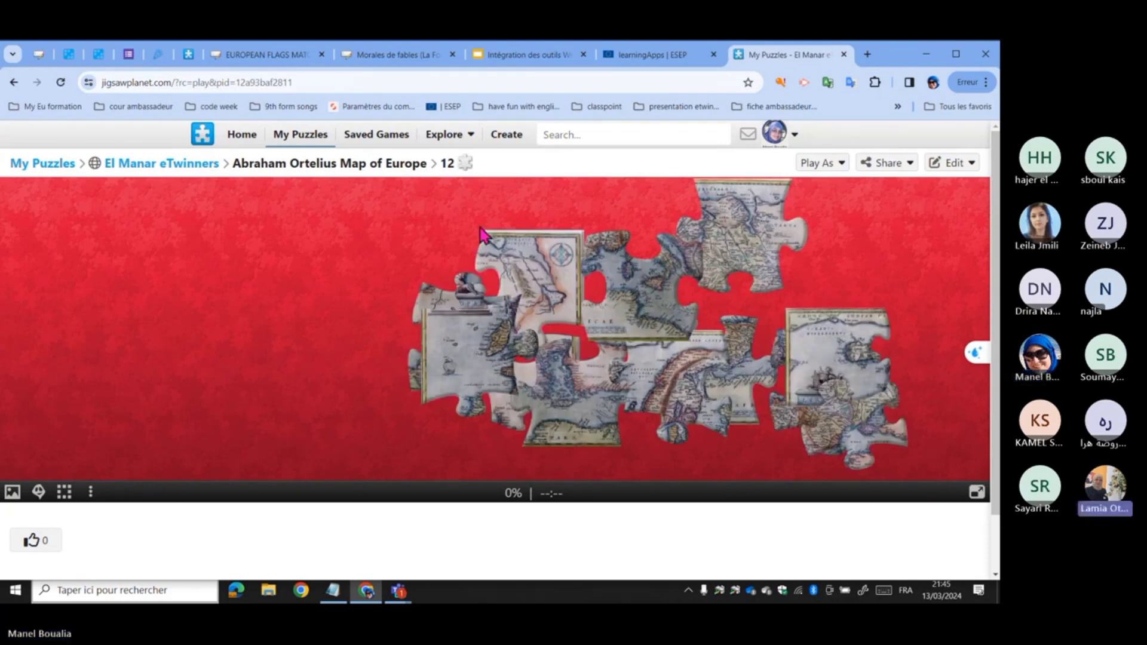
- Start the puzzle by separating the upper-right corner piece and placing a left-edge and a bottom-edge piece side by side
left_click_drag(486, 237, 570, 196)
left_click_drag(651, 310, 304, 287)
left_click_drag(464, 357, 226, 418)
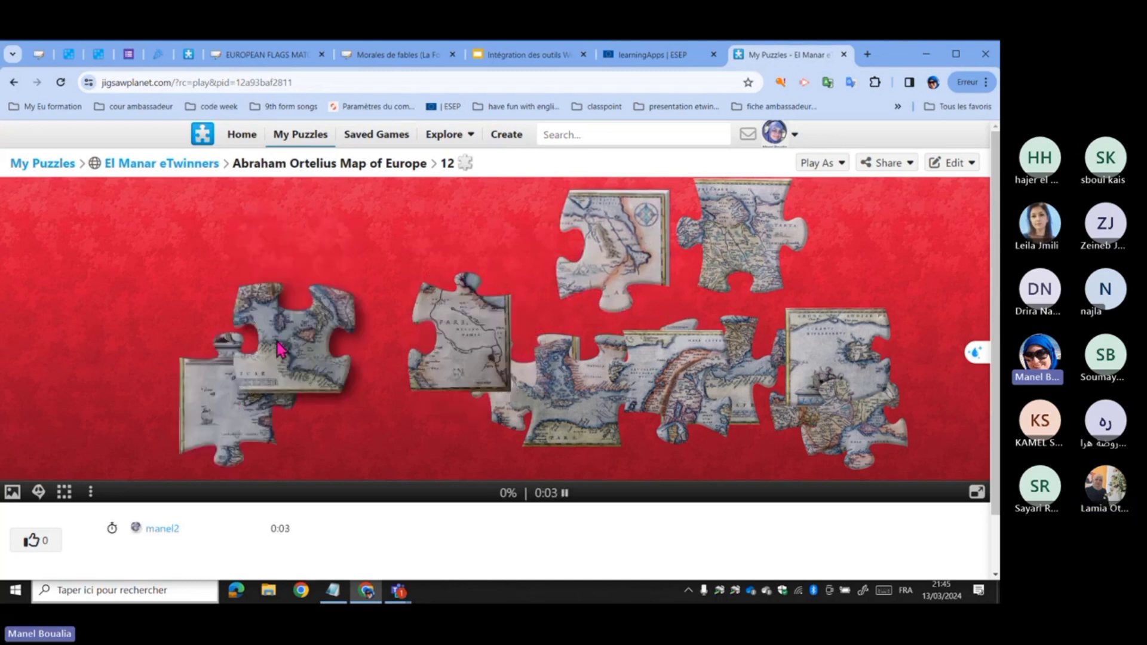
left_click_drag(280, 270, 319, 418)
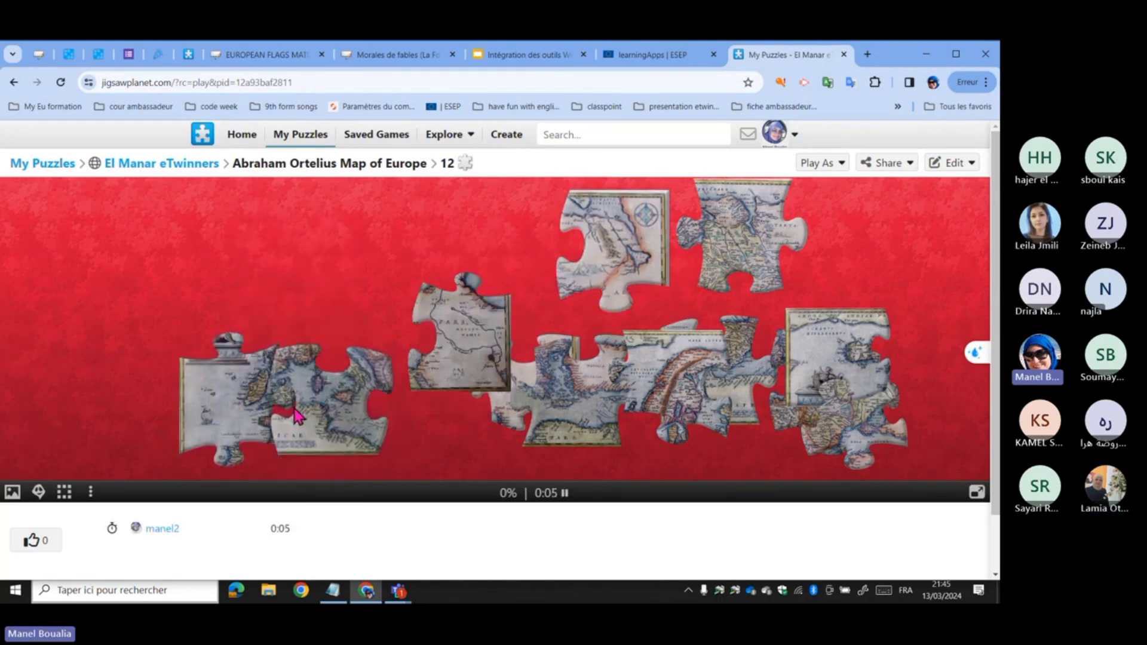
- Try the ghost image toggle and leave the faint picture of the finished map turned on behind the pieces
left_click(39, 498)
left_click(38, 494)
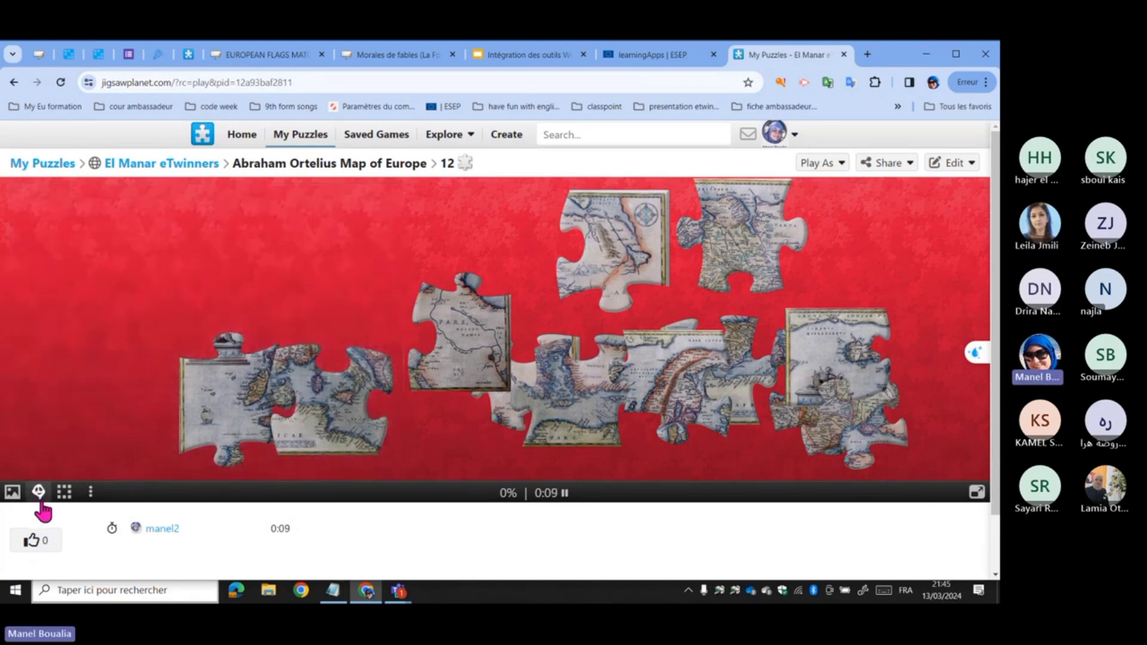
left_click(36, 494)
left_click(37, 494)
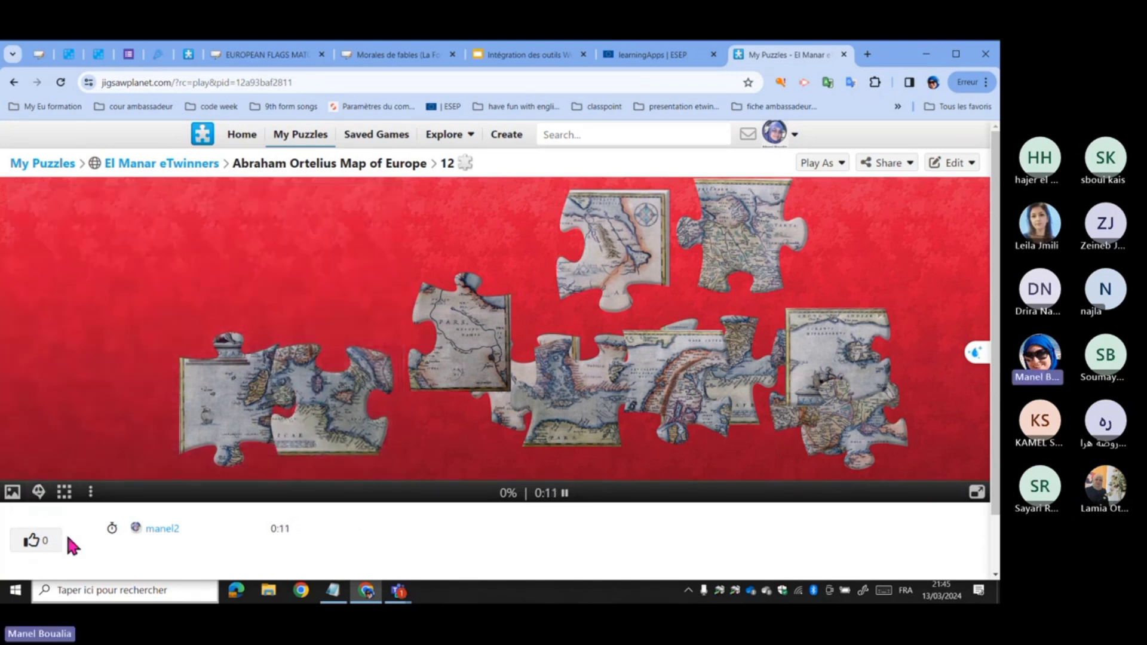
left_click(42, 503)
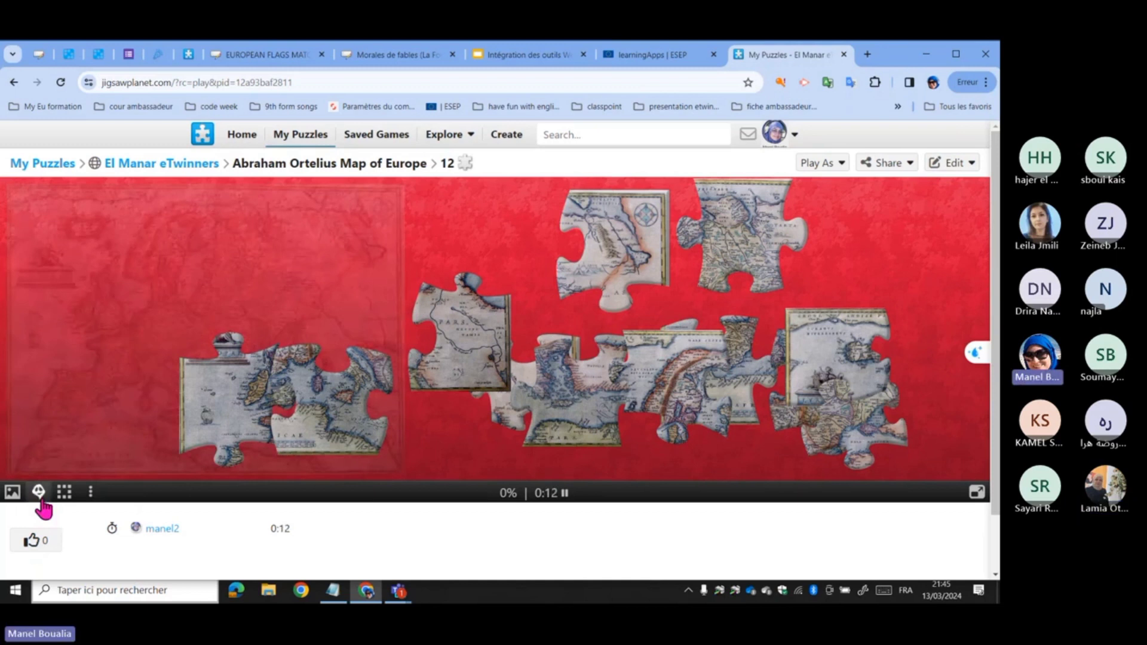
- Show and hide the small reference picture of the complete map, keeping the ghost image on
left_click(10, 501)
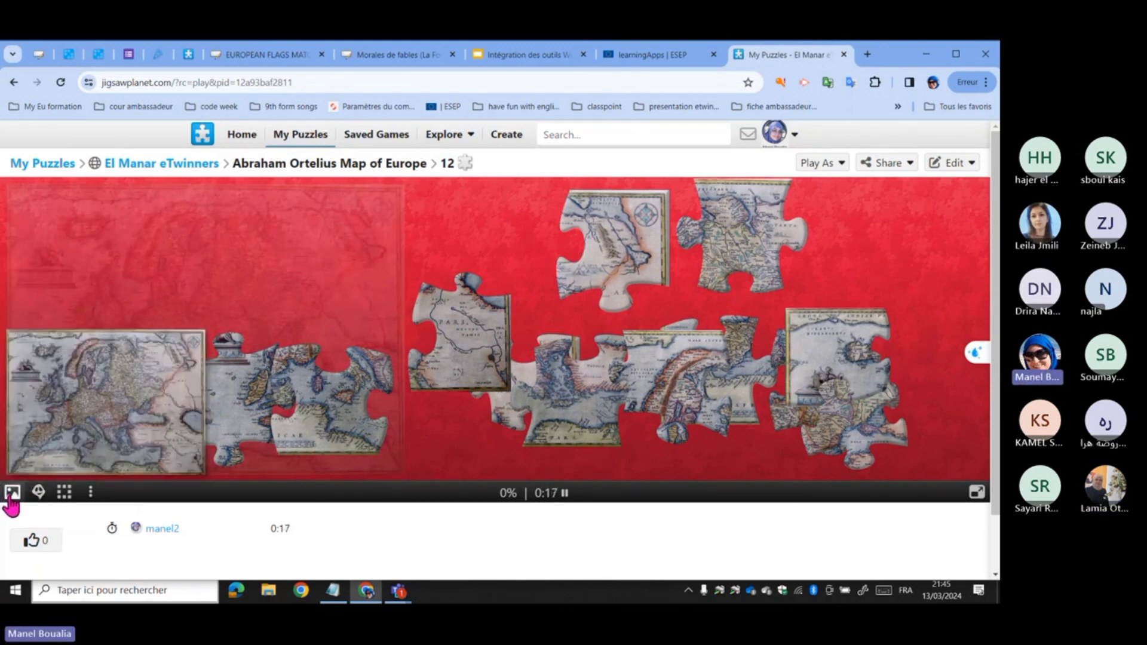
left_click(39, 493)
left_click(38, 493)
left_click(10, 501)
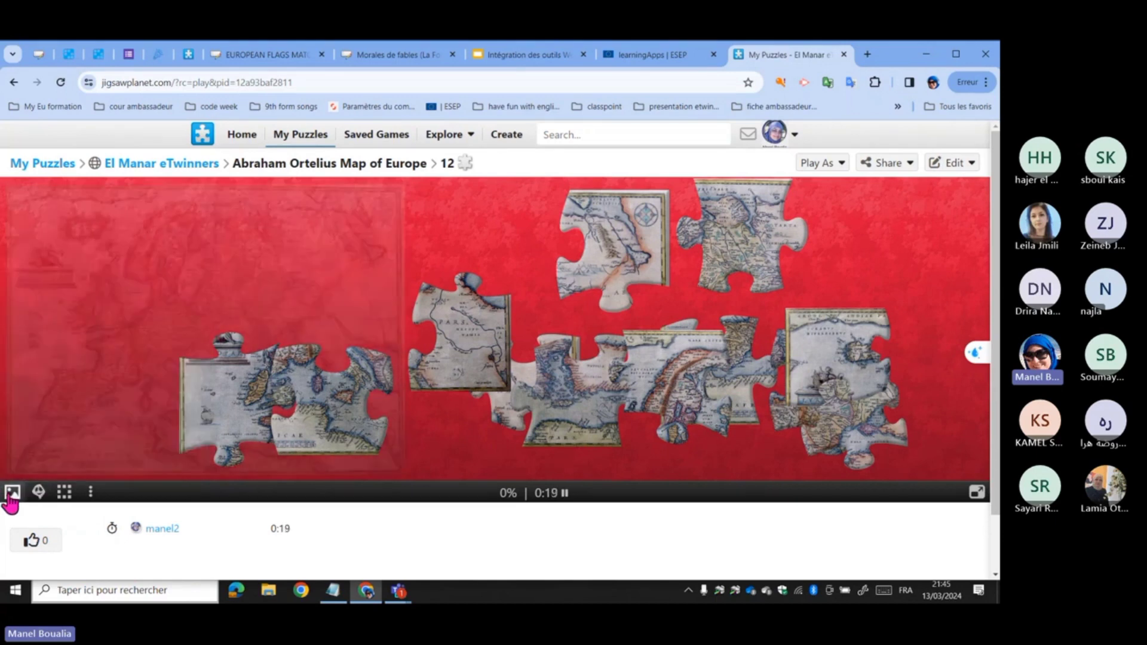
left_click(11, 498)
left_click(12, 496)
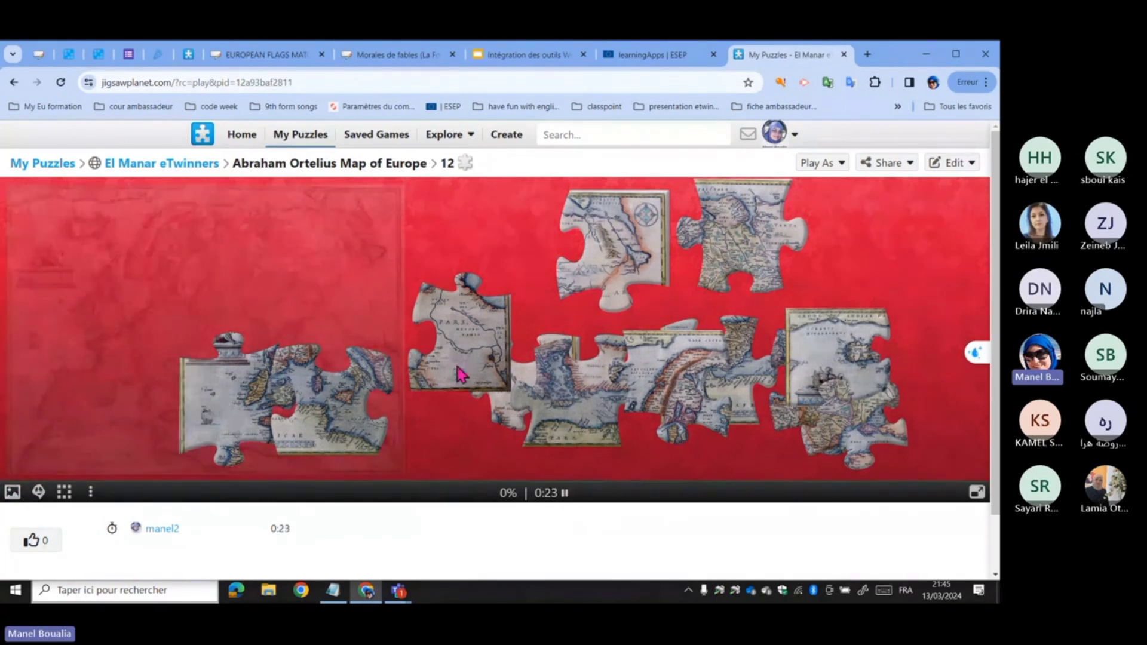
- Rearrange the loose lower-right corner, bottom-edge and left-edge pieces on and beside the ghost image
left_click_drag(460, 376, 444, 413)
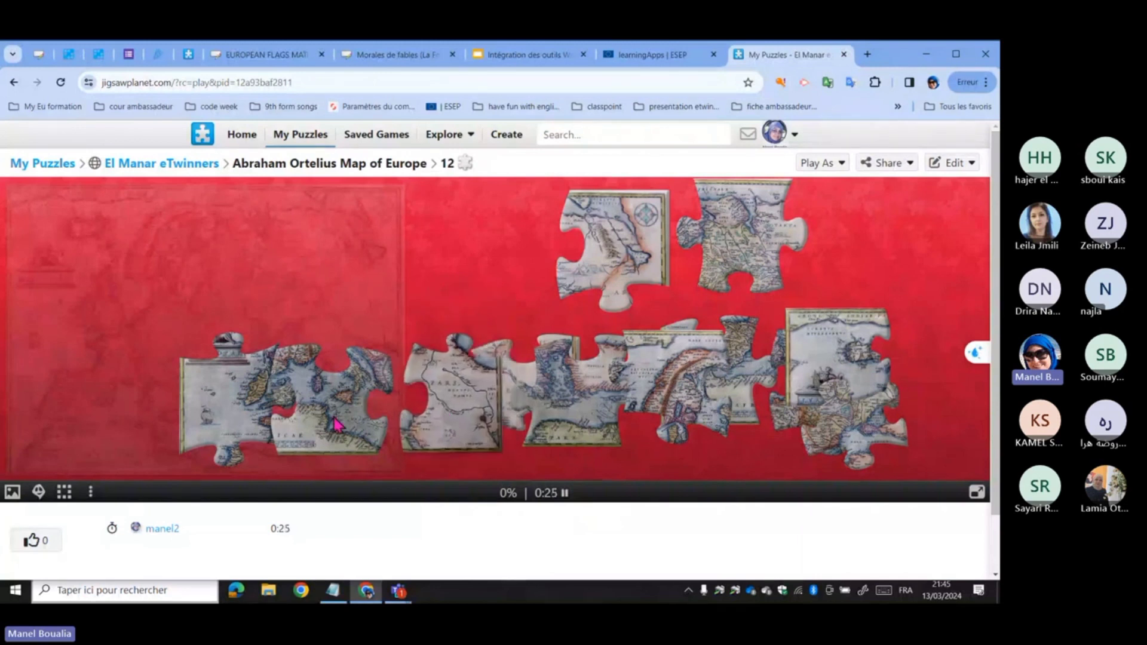
mouse_move(336, 422)
left_mouse_down()
mouse_move(347, 427)
mouse_move(341, 414)
left_mouse_up()
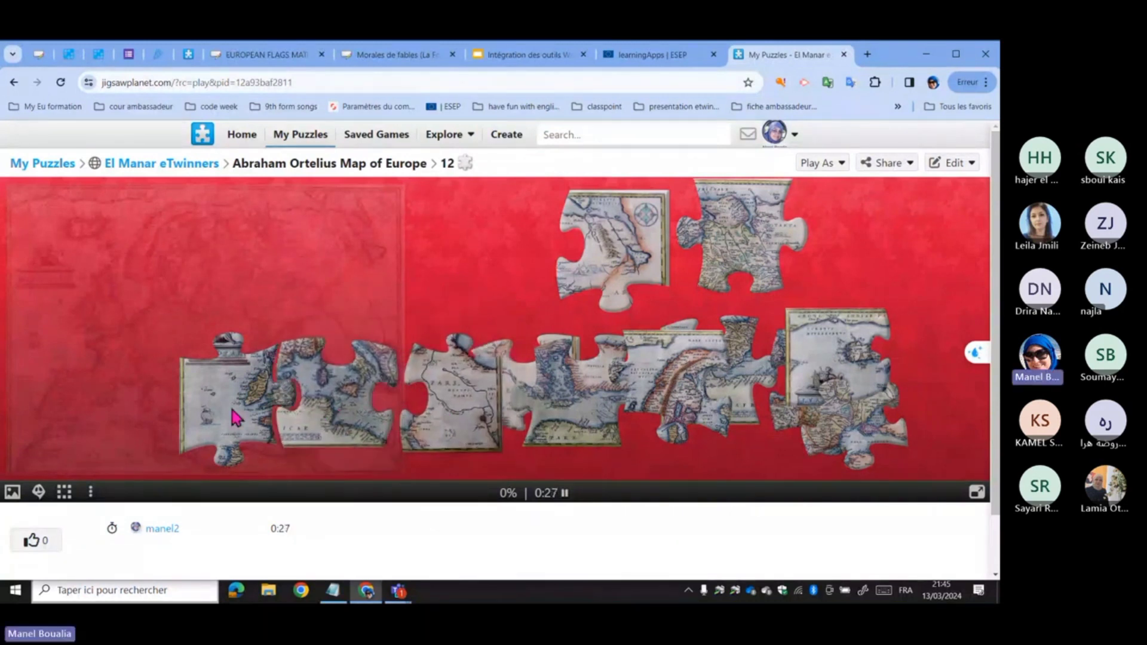
left_click_drag(231, 412, 179, 371)
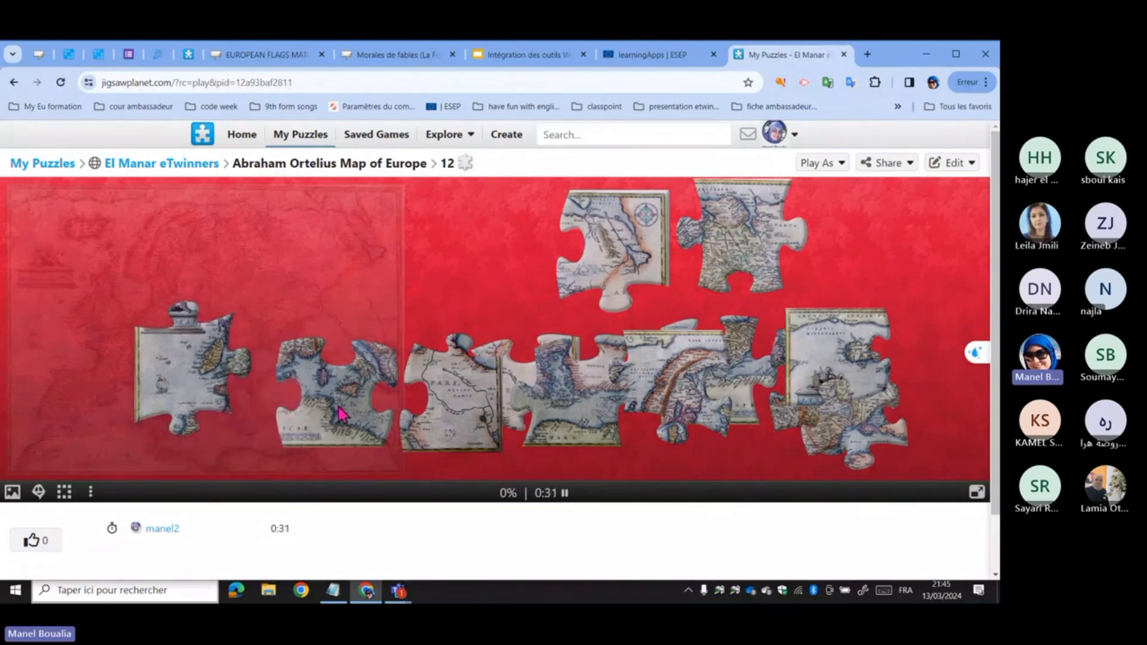
left_click_drag(339, 407, 302, 439)
left_click_drag(202, 396, 206, 347)
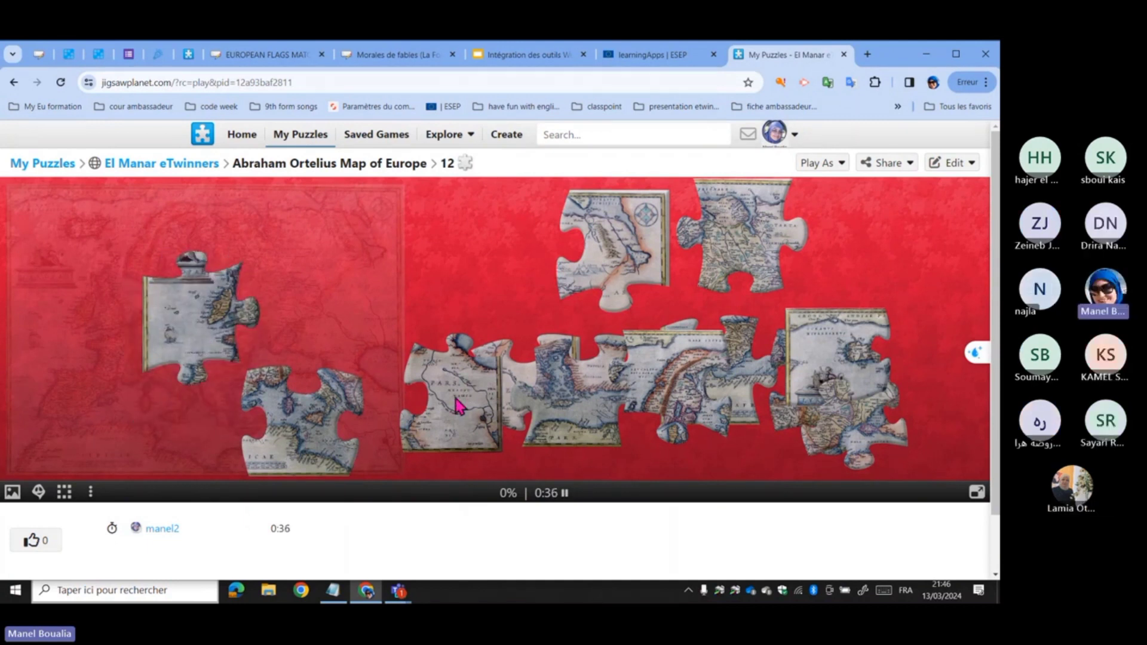
- Join the two lower right-edge pieces, attach the bottom-edge pieces to them and shift the group to make room above
left_click_drag(359, 287, 466, 299)
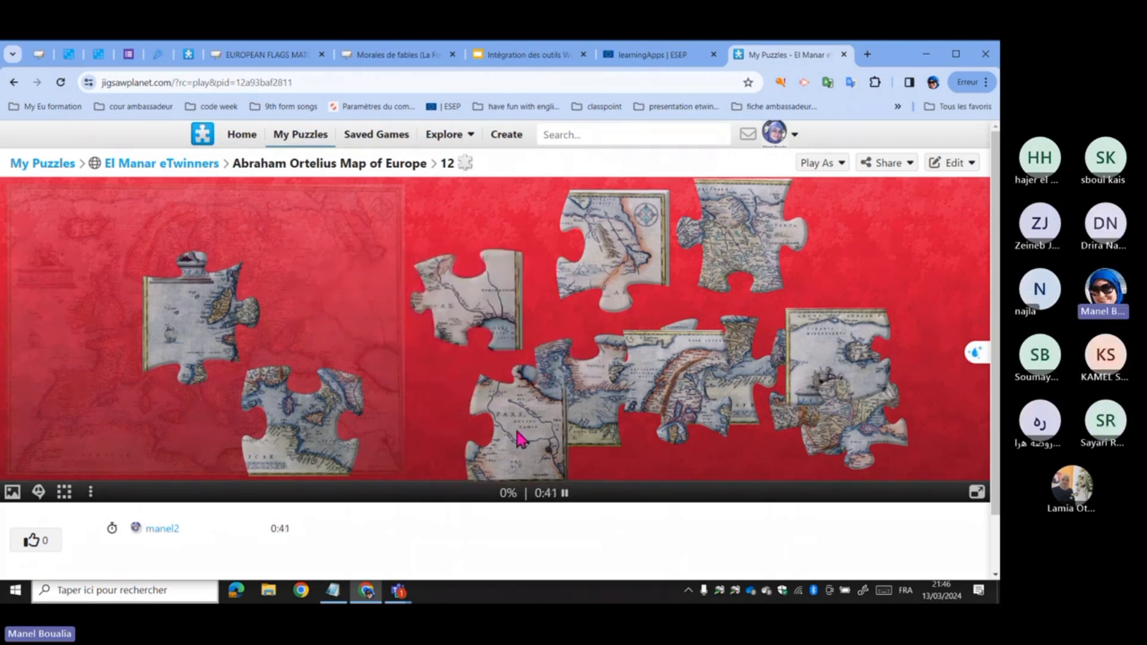
mouse_move(459, 406)
left_mouse_down()
mouse_move(490, 408)
mouse_move(474, 396)
left_mouse_up()
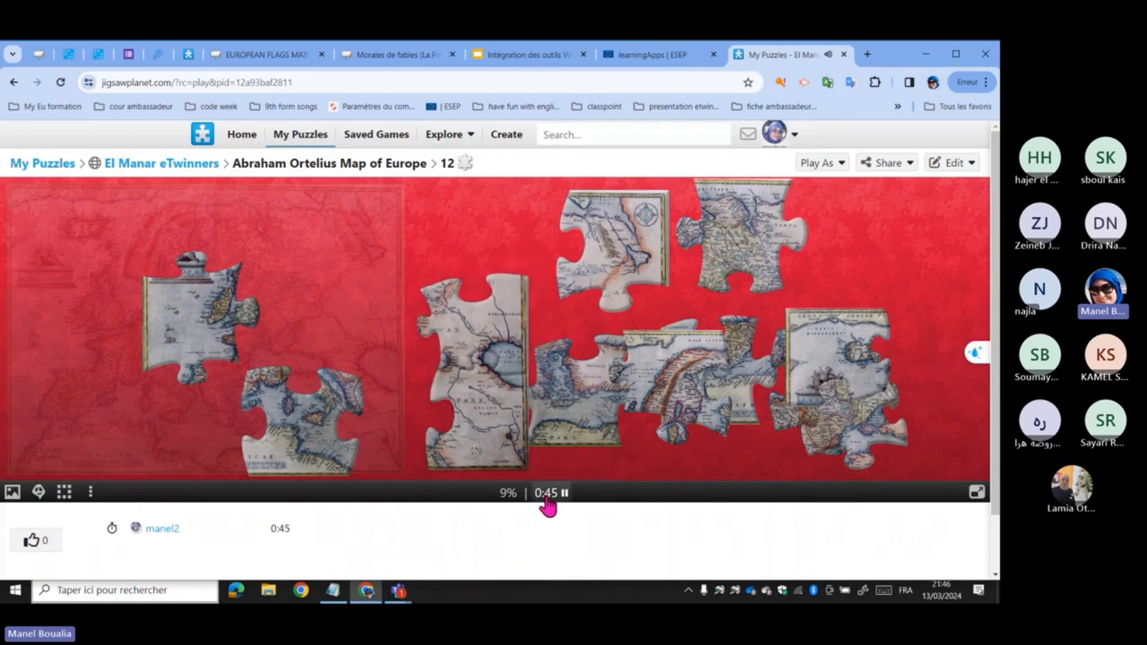
left_click_drag(558, 418, 364, 432)
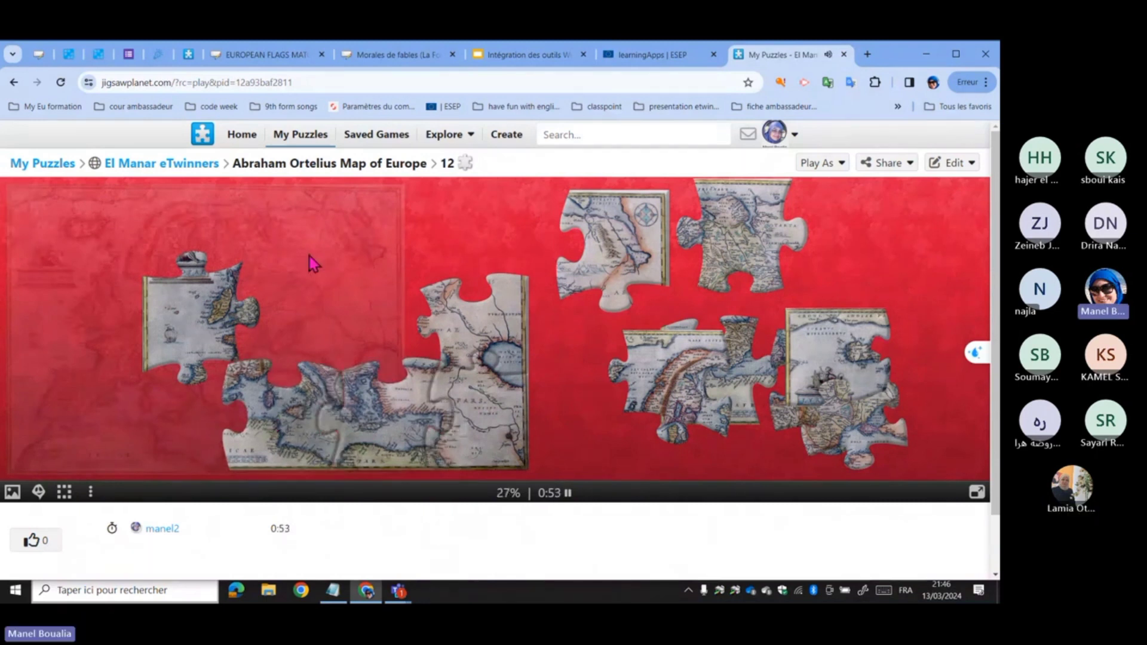
left_click_drag(499, 385, 518, 358)
- Fit the upper-right corner piece and the two middle top-edge pieces to complete the map's upper edge toward the left
left_click_drag(609, 238, 517, 234)
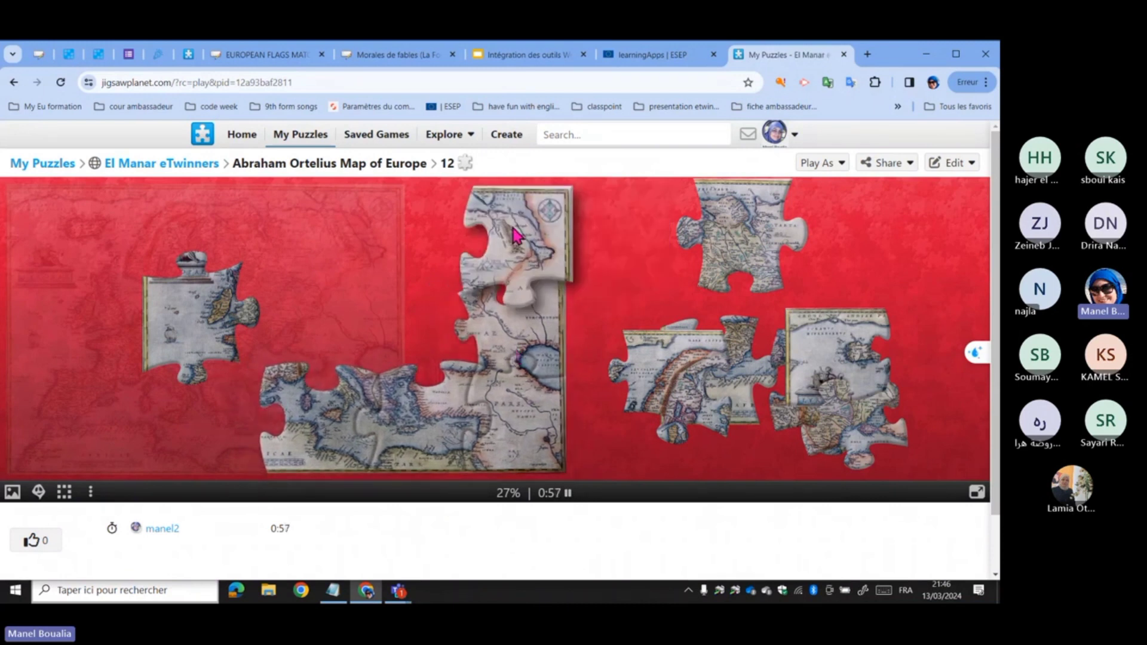
left_click_drag(715, 239, 392, 243)
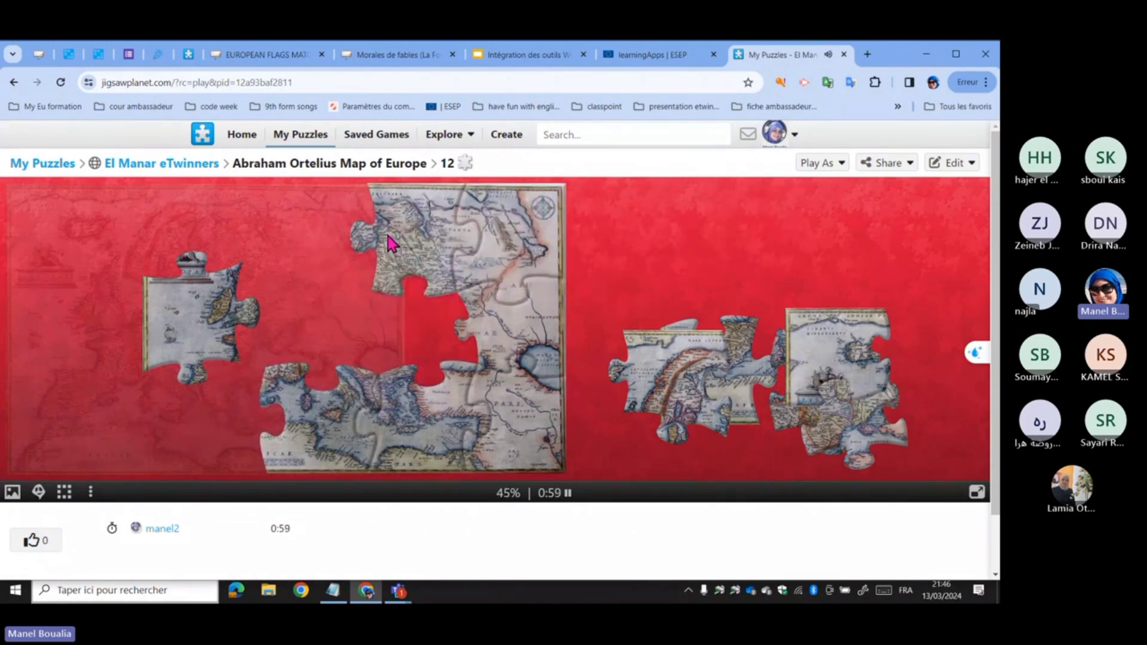
left_click_drag(660, 404, 306, 256)
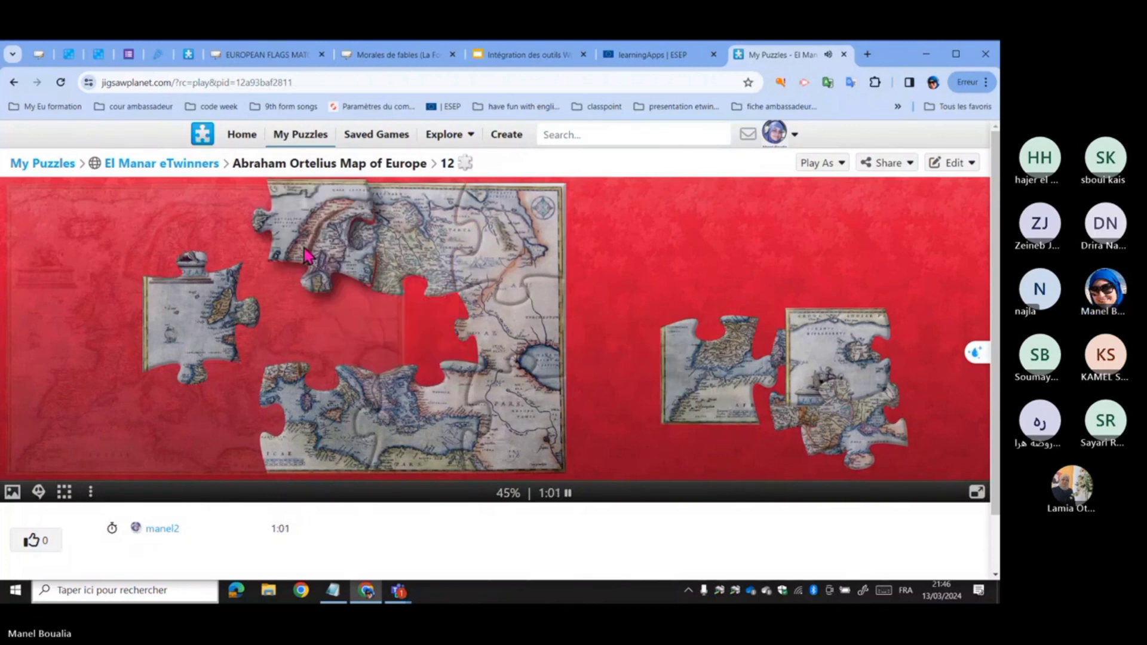
- Fit the lower-left corner, middle left-edge and upper-left corner pieces to complete the map's outer frame
left_click_drag(747, 395, 233, 442)
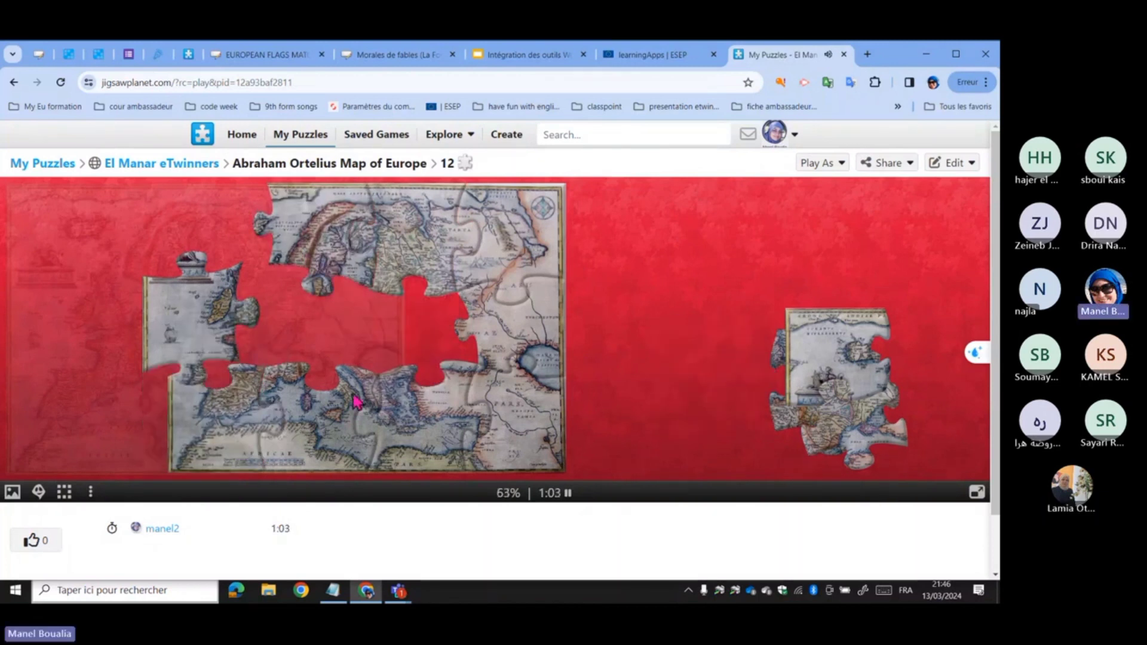
left_click_drag(232, 318, 254, 323)
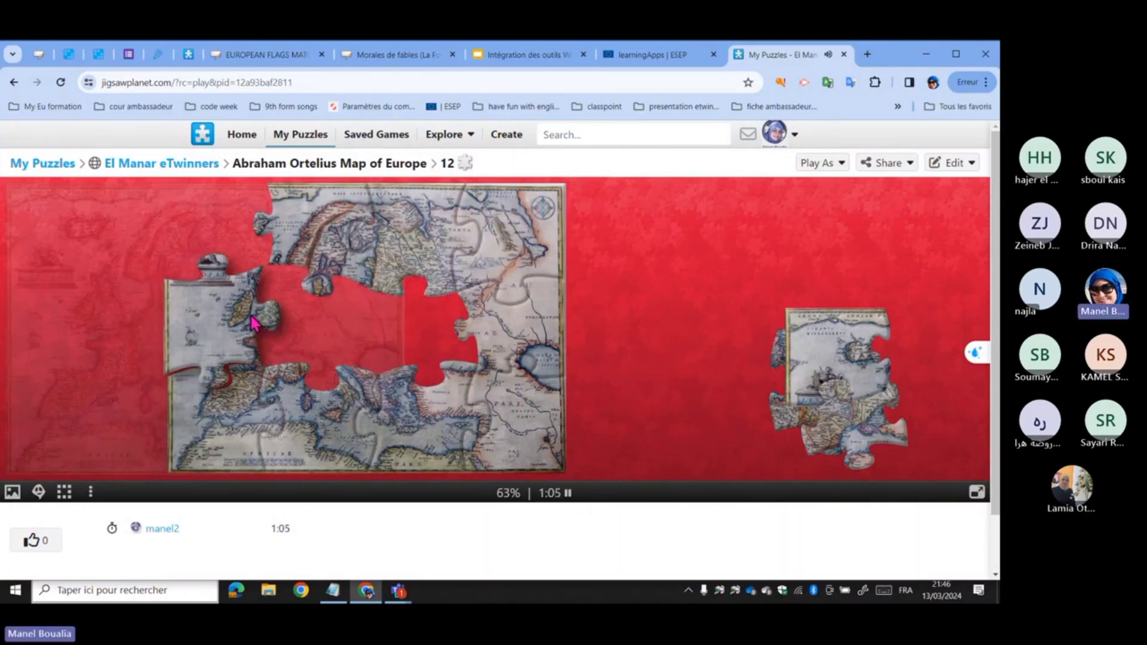
left_click_drag(815, 379, 197, 255)
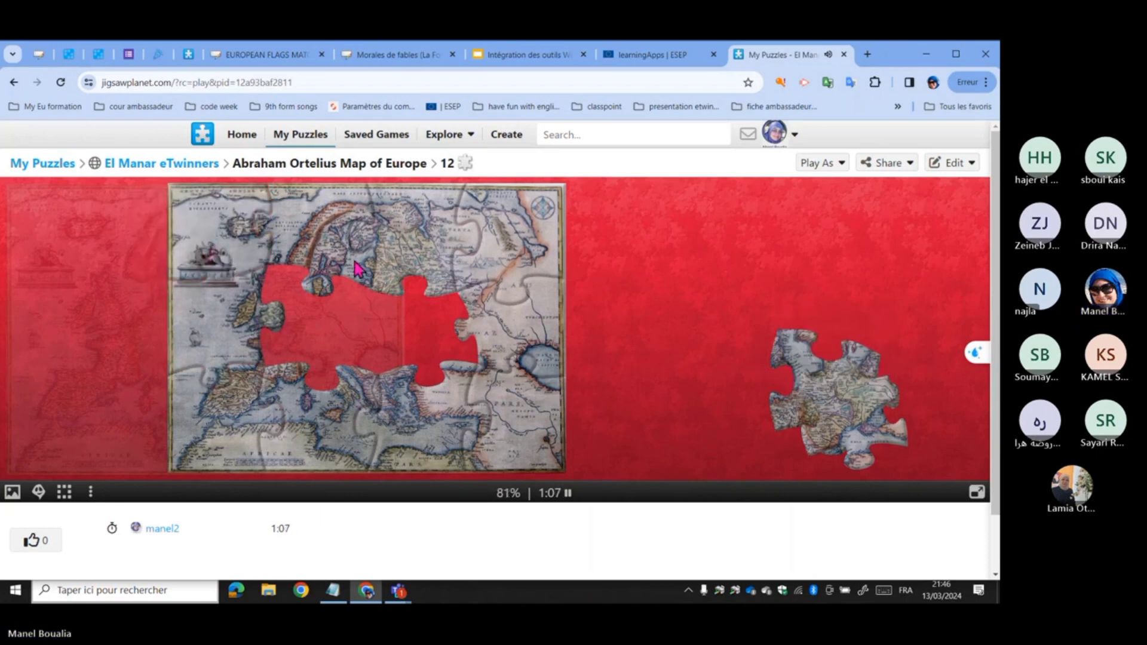
- Fit the joined centre pieces into the remaining gap to complete the Map of Europe puzzle
left_click_drag(816, 379, 416, 321)
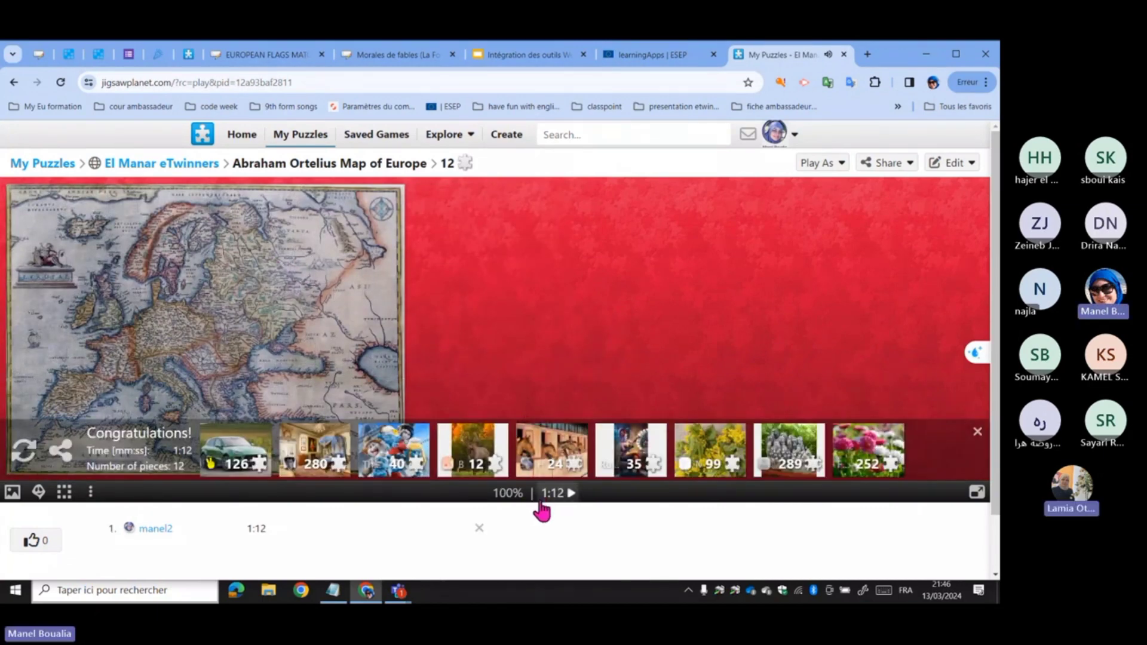
scroll(548, 356, "down", 1)
scroll(550, 358, "down", 1)
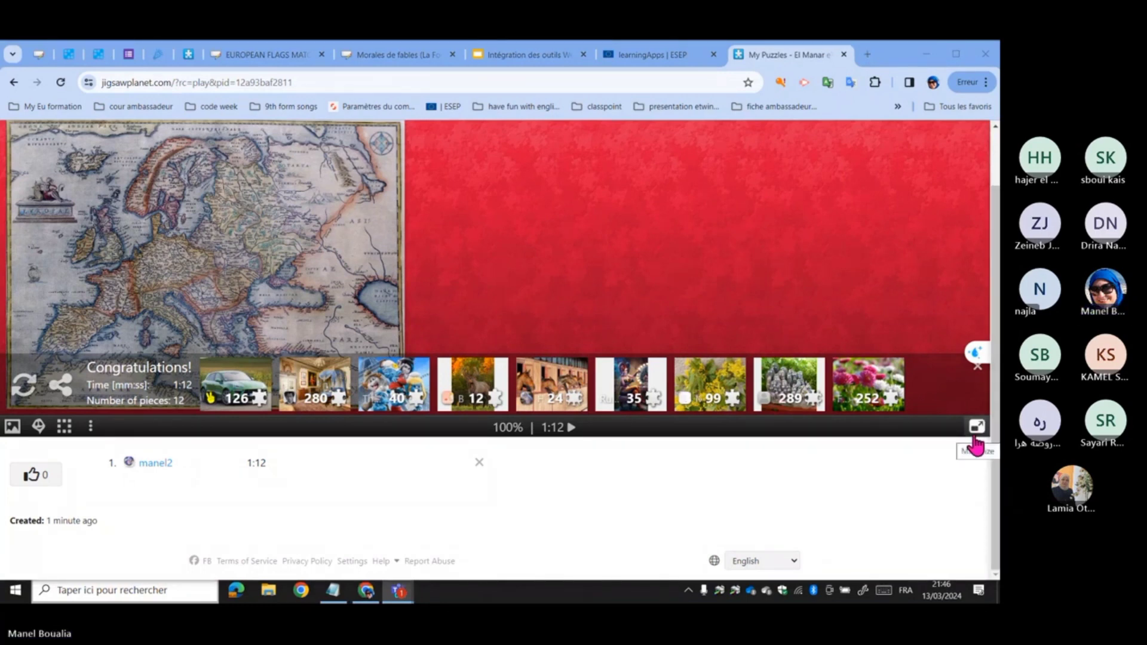
scroll(914, 355, "up", 1)
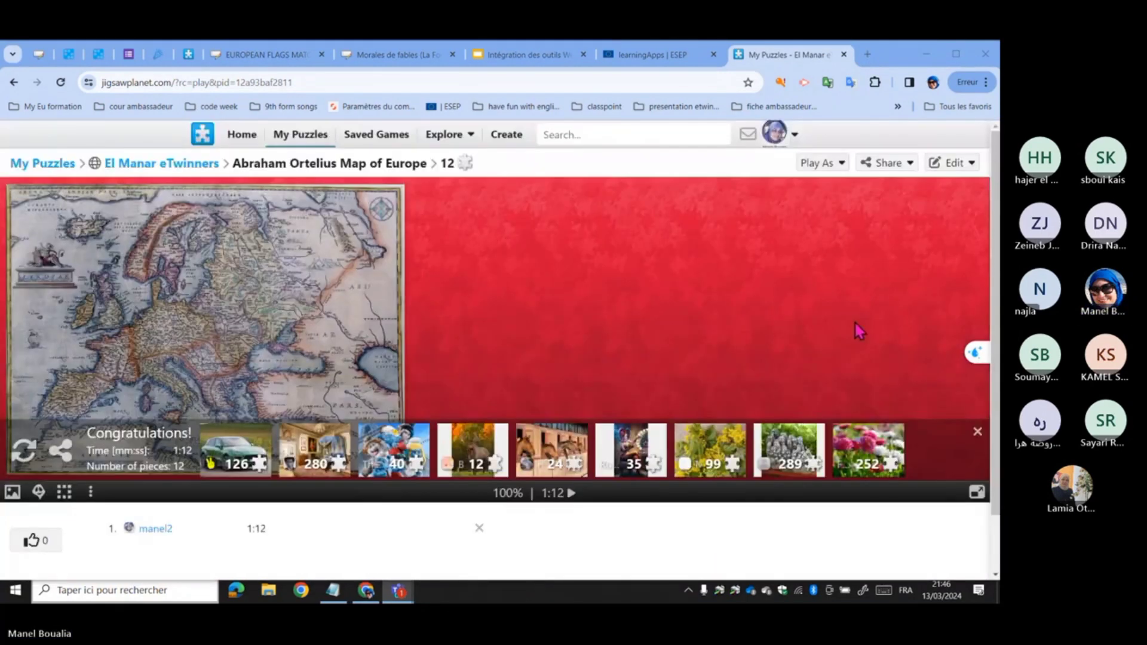
- Open the embed codes for the Abraham Ortelius Map of Europe puzzle and copy the Game iframe code
left_click(872, 167)
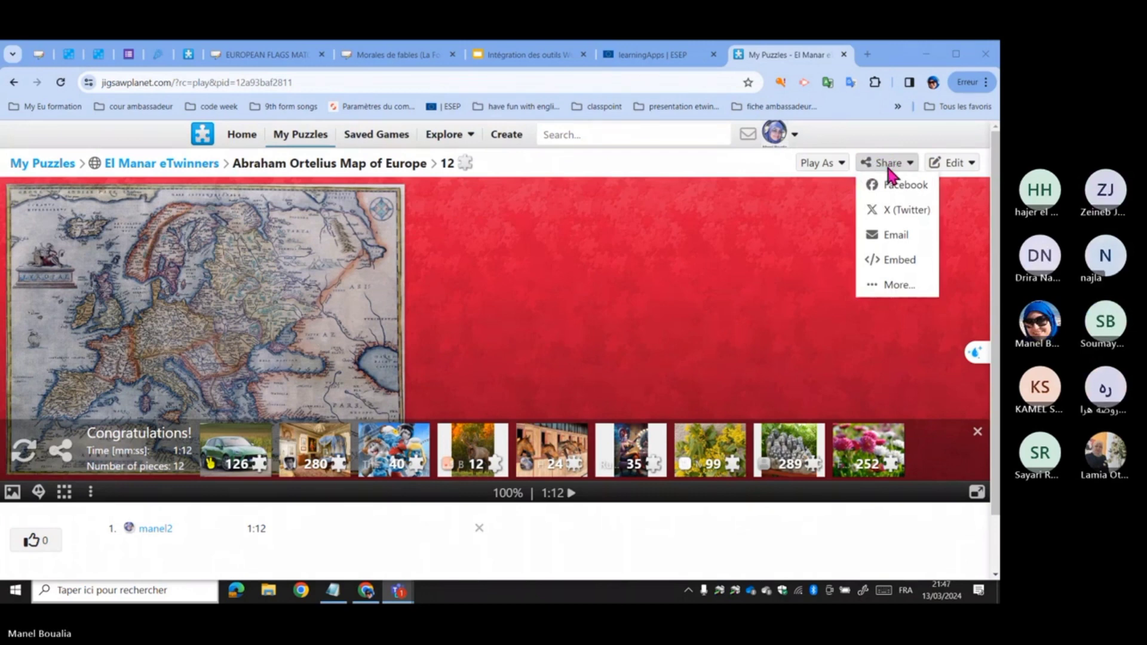
left_click(881, 263)
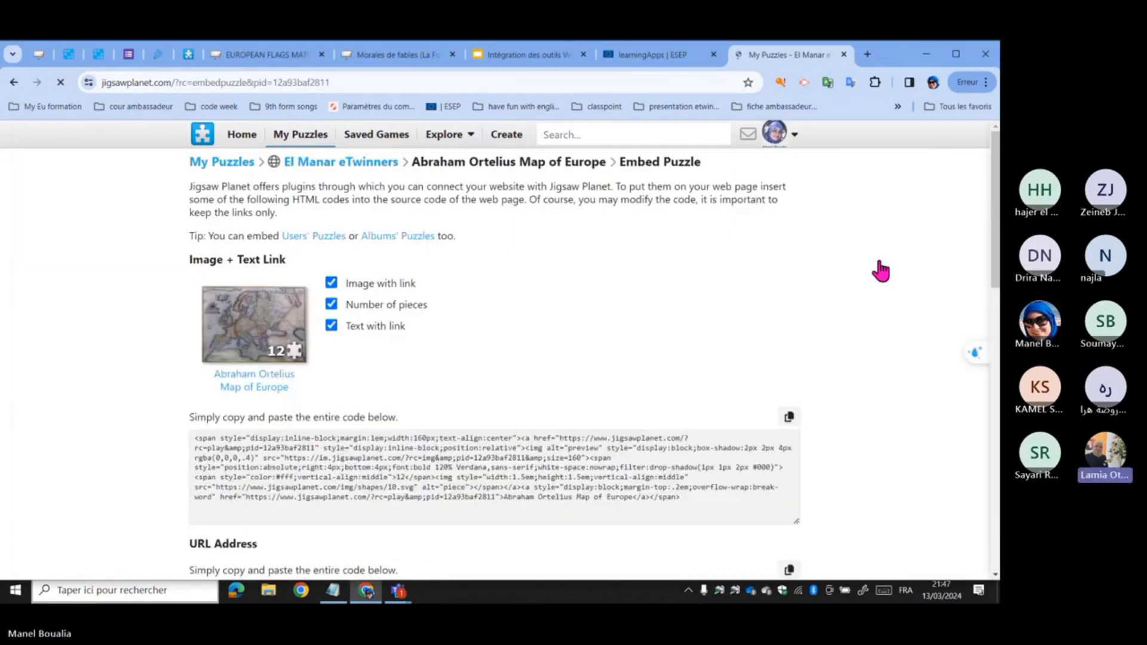
scroll(895, 277, "down", 2)
scroll(895, 283, "down", 3)
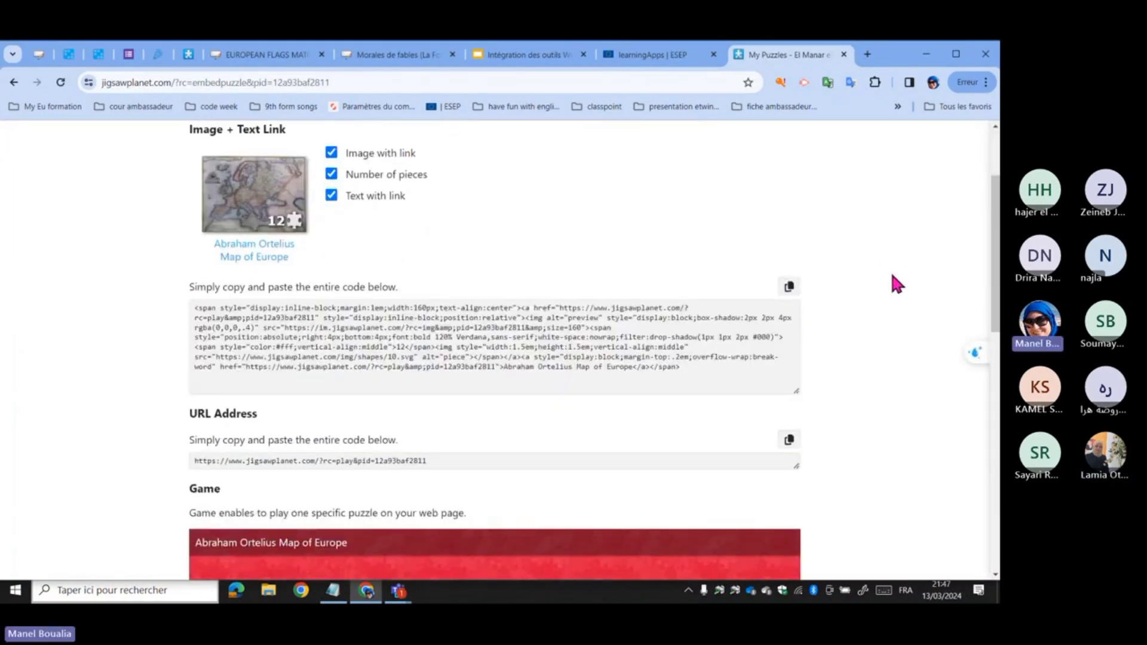
scroll(896, 284, "down", 1)
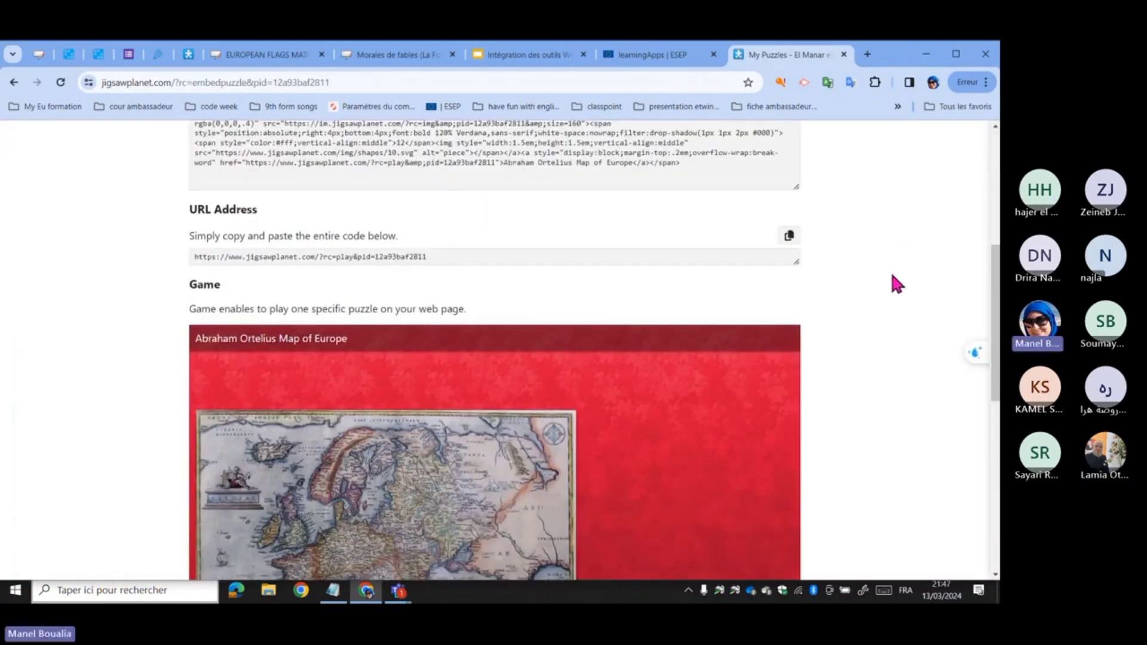
scroll(897, 284, "up", 3)
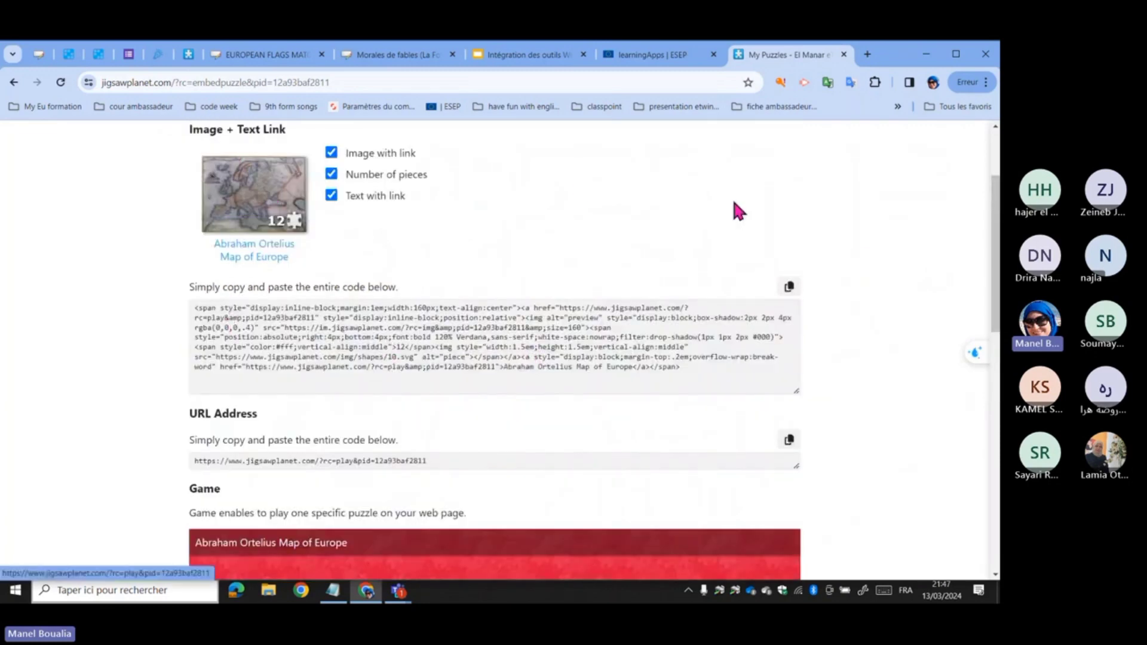
scroll(861, 235, "down", 1)
scroll(860, 232, "down", 4)
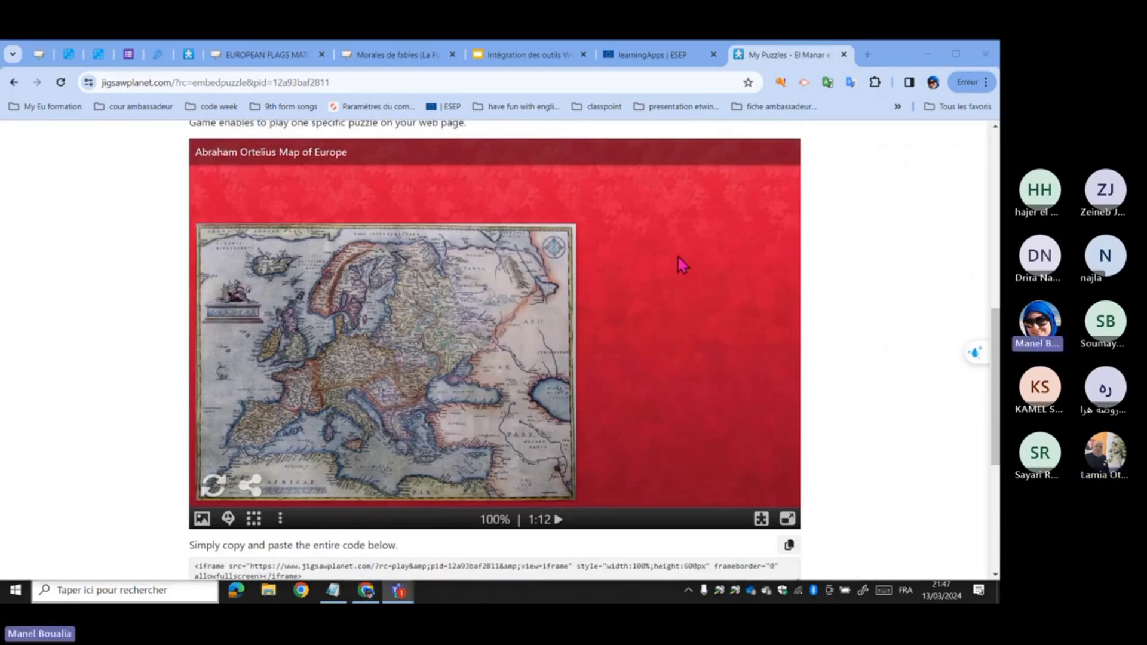
scroll(679, 257, "down", 3)
scroll(676, 261, "down", 1)
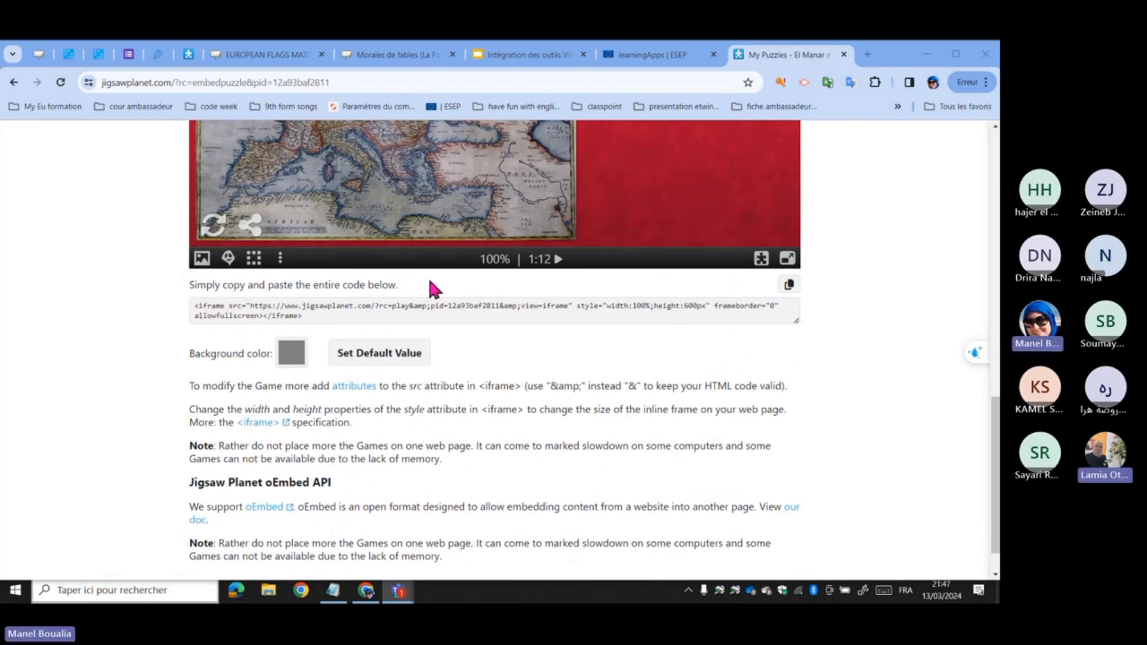
left_click(789, 285)
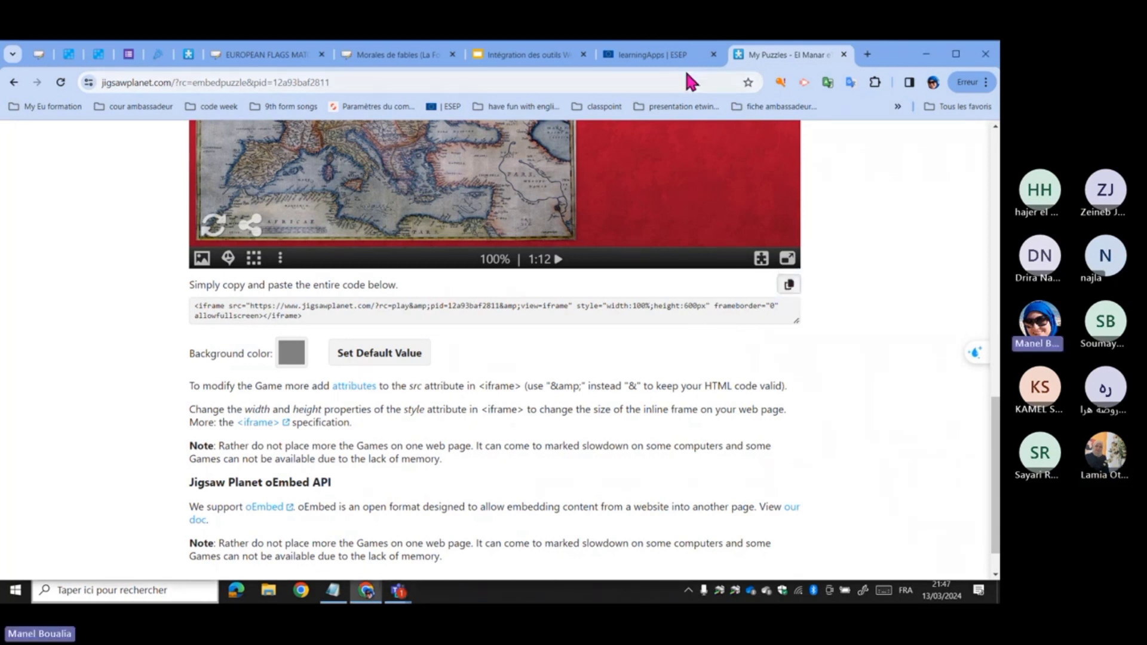
- Switch to the TwinSpace project and open its Jigsaw planet page for editing
left_click(661, 57)
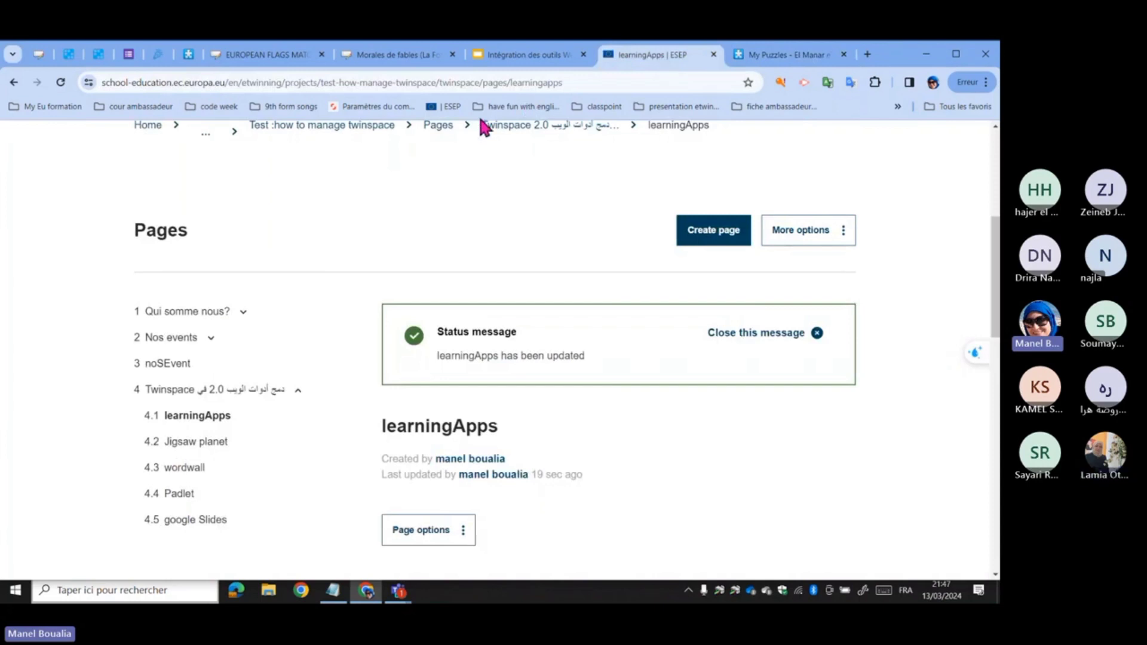
scroll(94, 435, "down", 2)
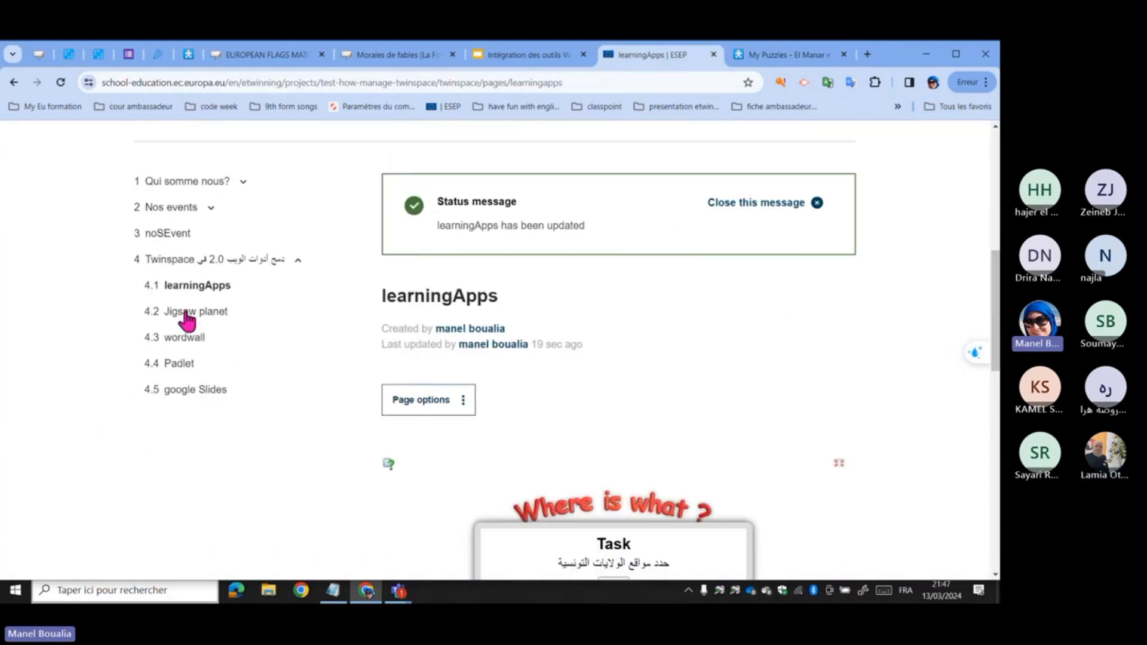
left_click(187, 320)
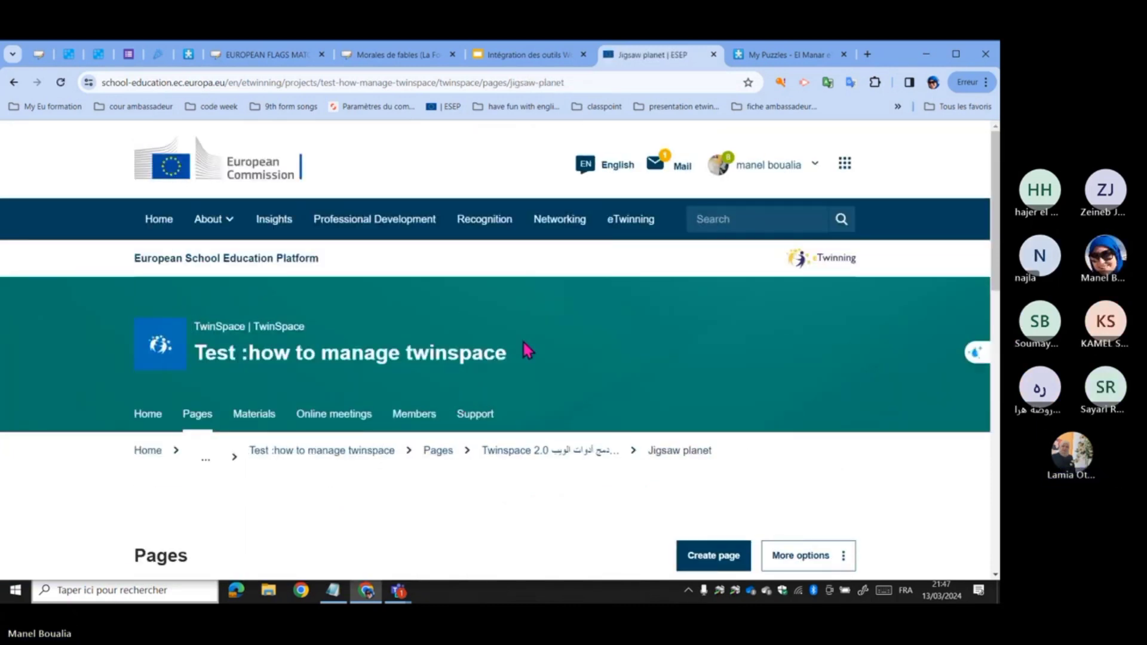
scroll(524, 345, "down", 4)
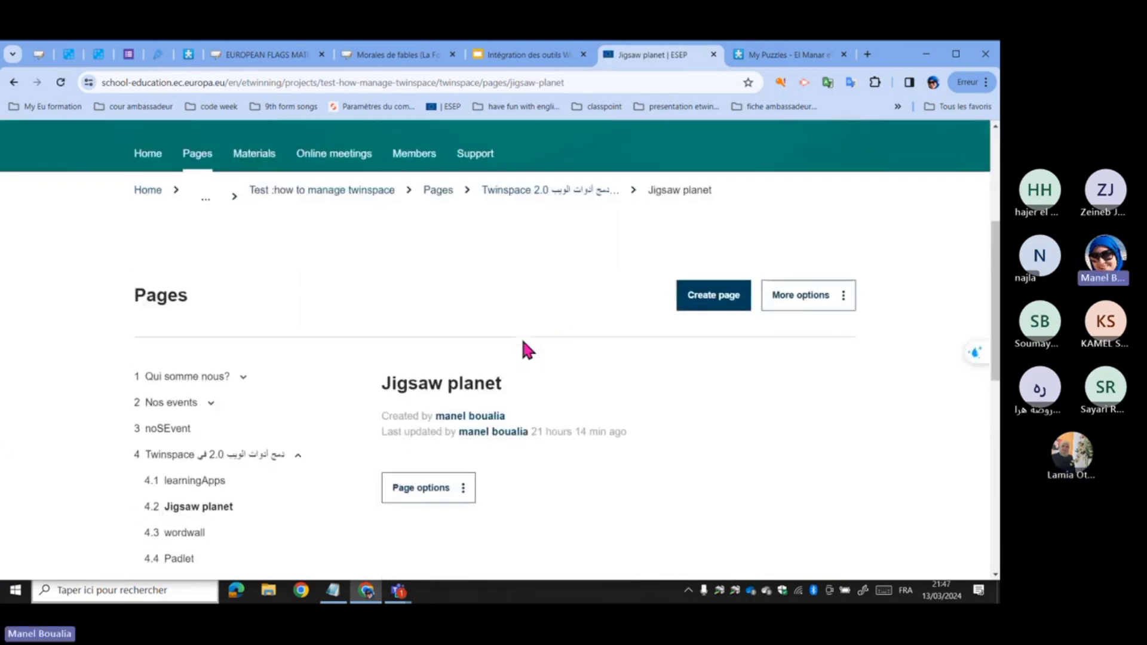
scroll(524, 349, "down", 3)
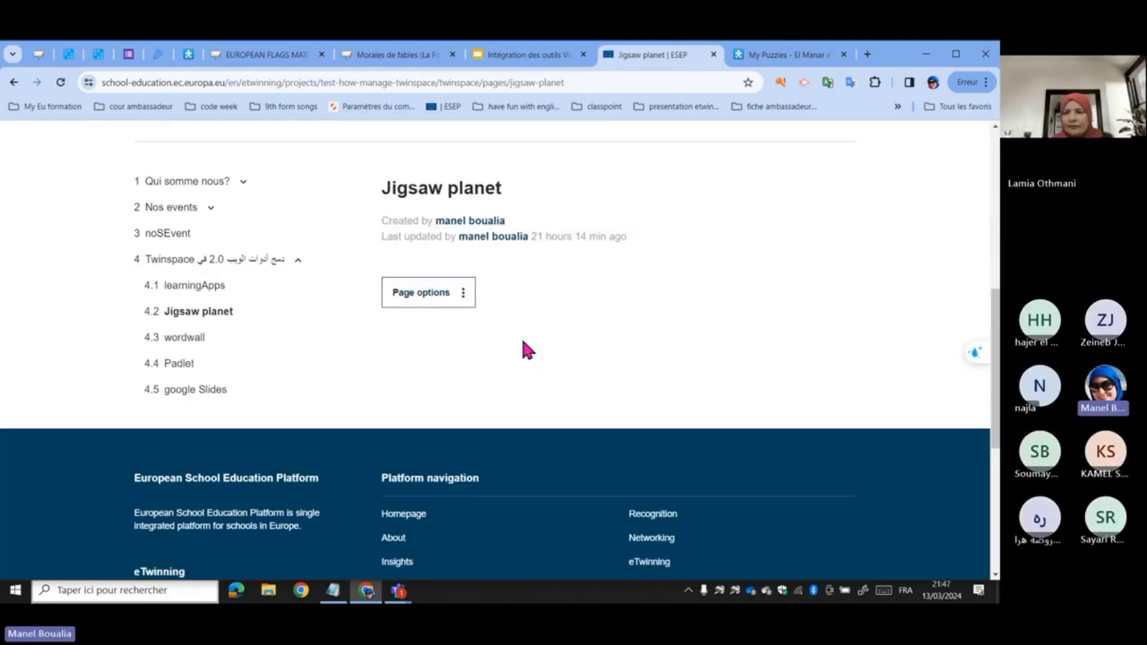
scroll(481, 346, "down", 1)
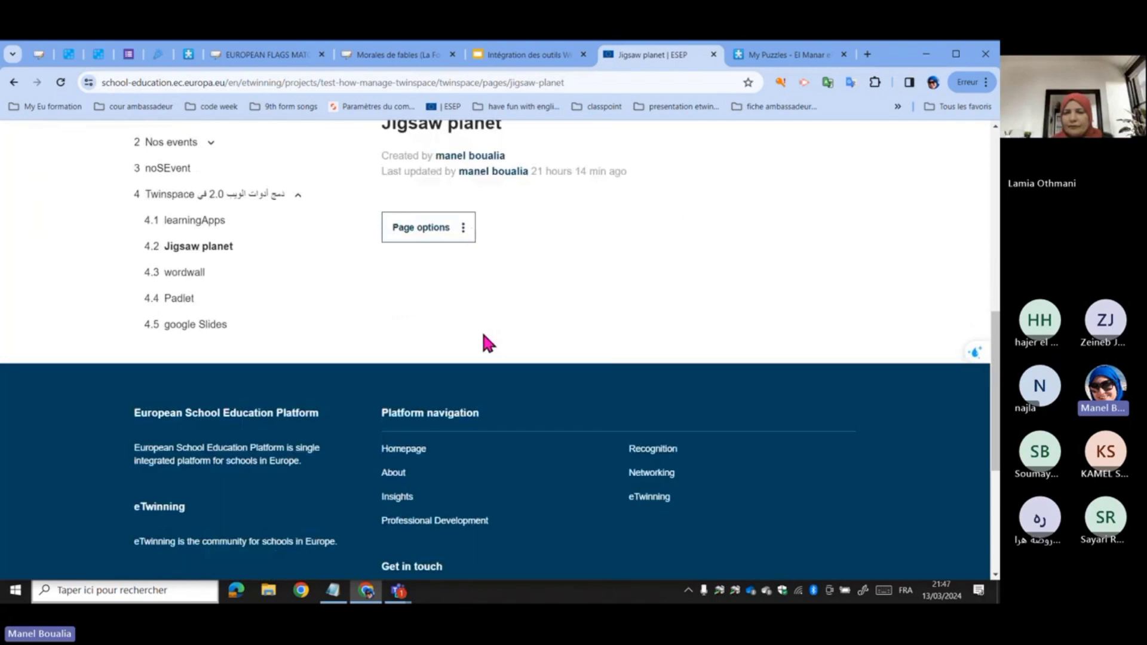
left_click(406, 235)
left_click(365, 263)
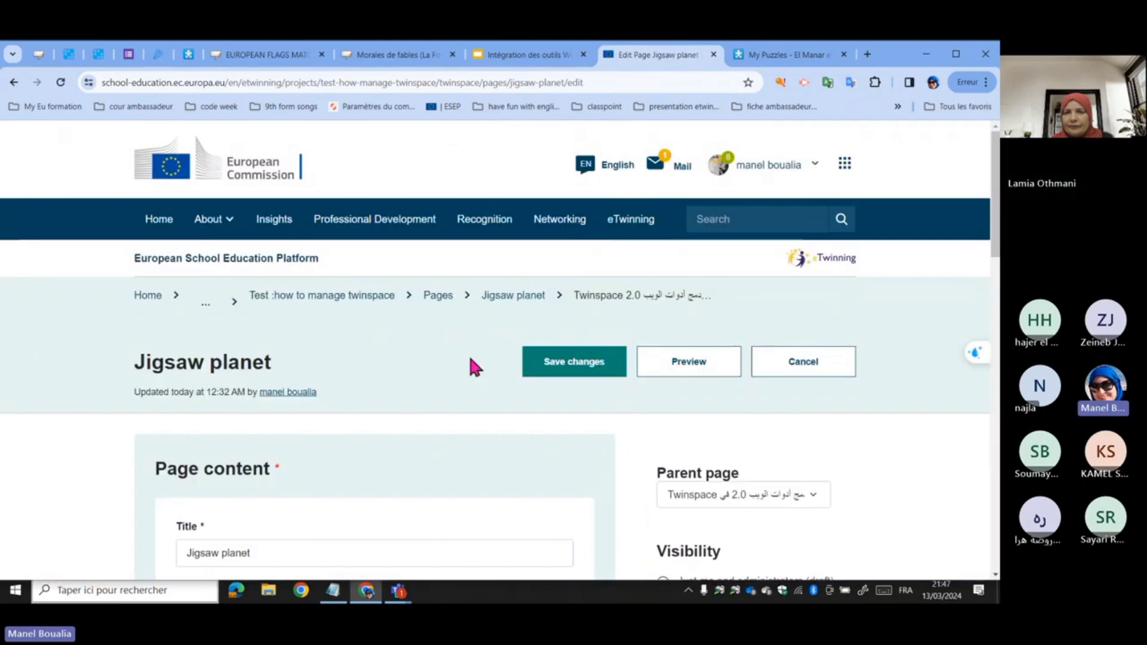
- Add a Text content block to the Jigsaw planet page
scroll(471, 359, "down", 3)
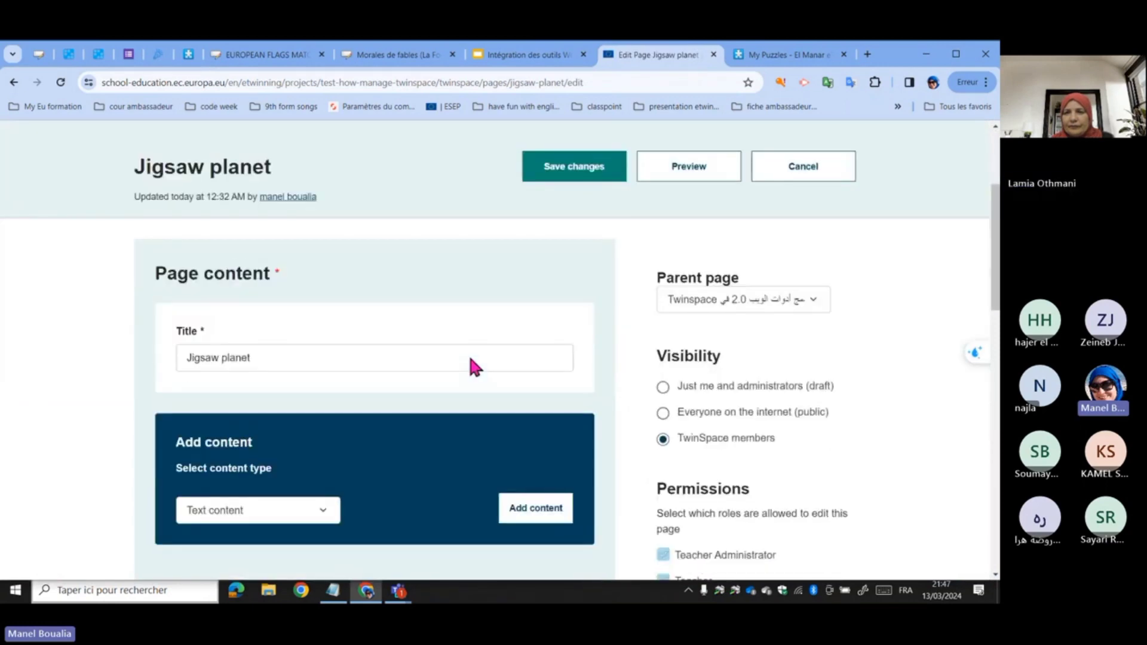
scroll(471, 359, "down", 2)
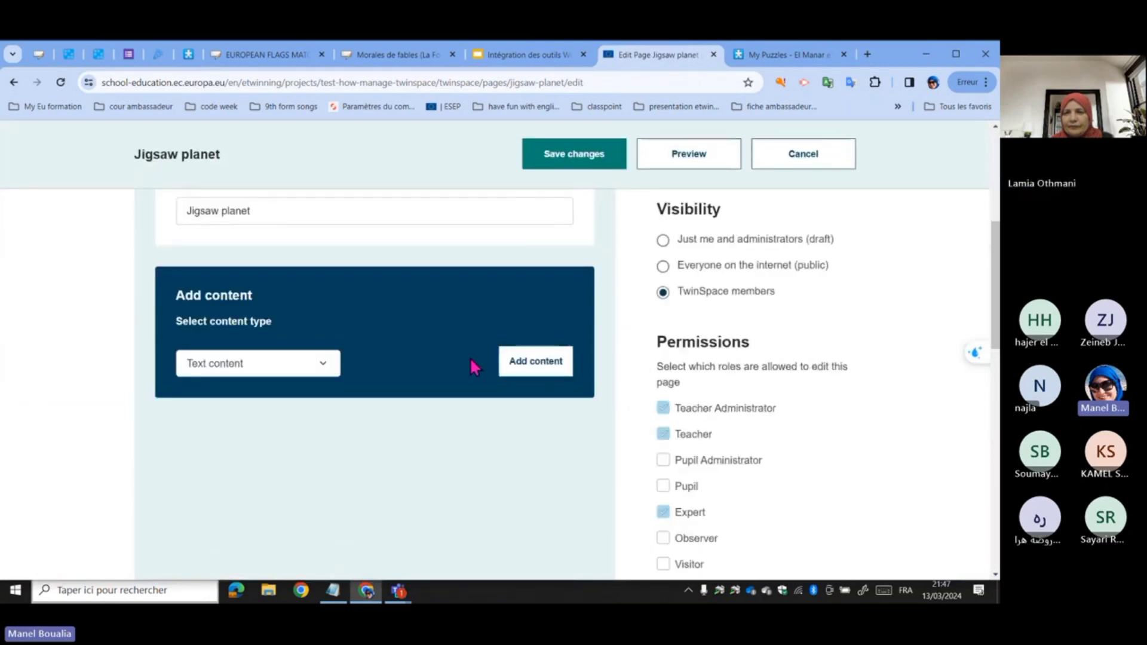
left_click(523, 366)
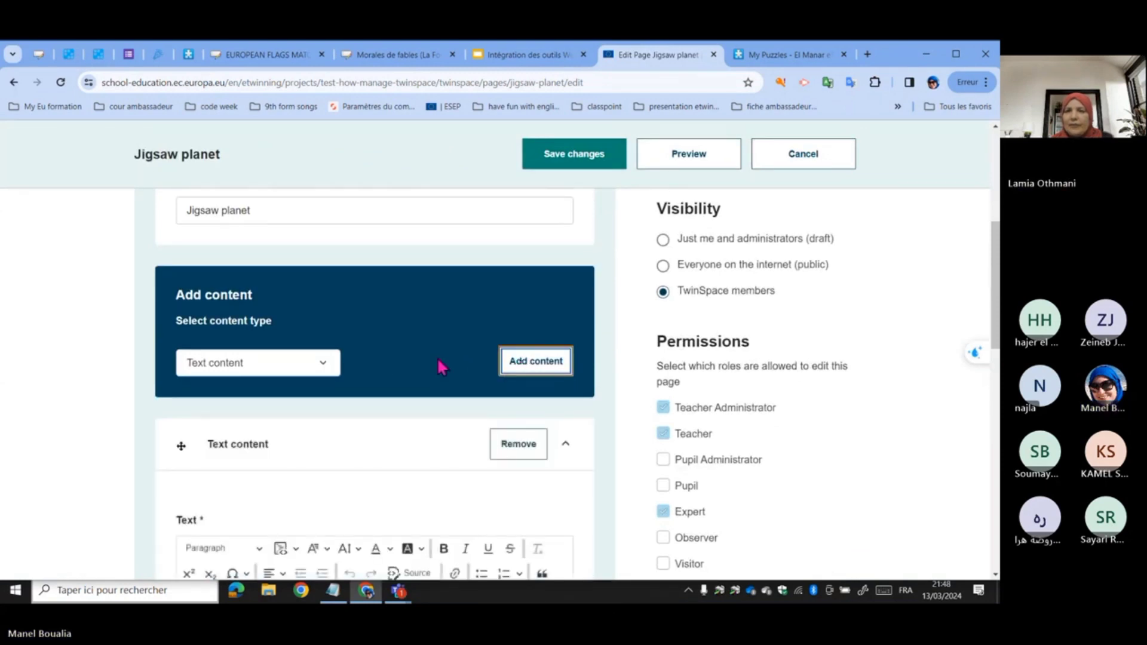
- Paste the copied puzzle iframe code into the text block's source view and save the page changes
scroll(438, 360, "down", 4)
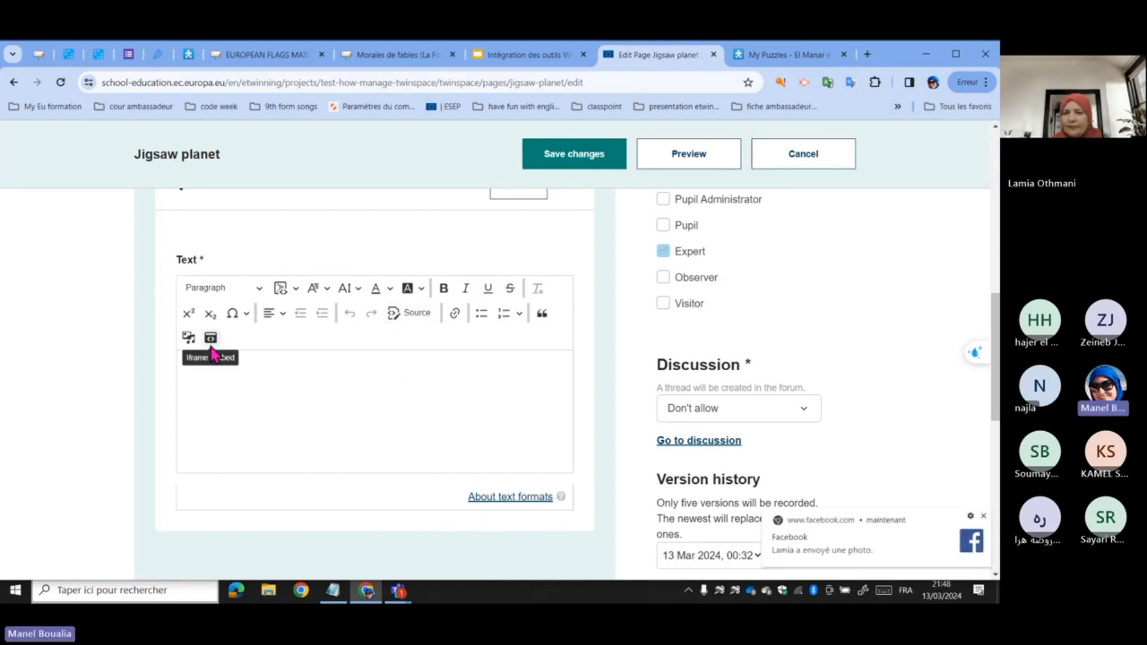
left_click(402, 310)
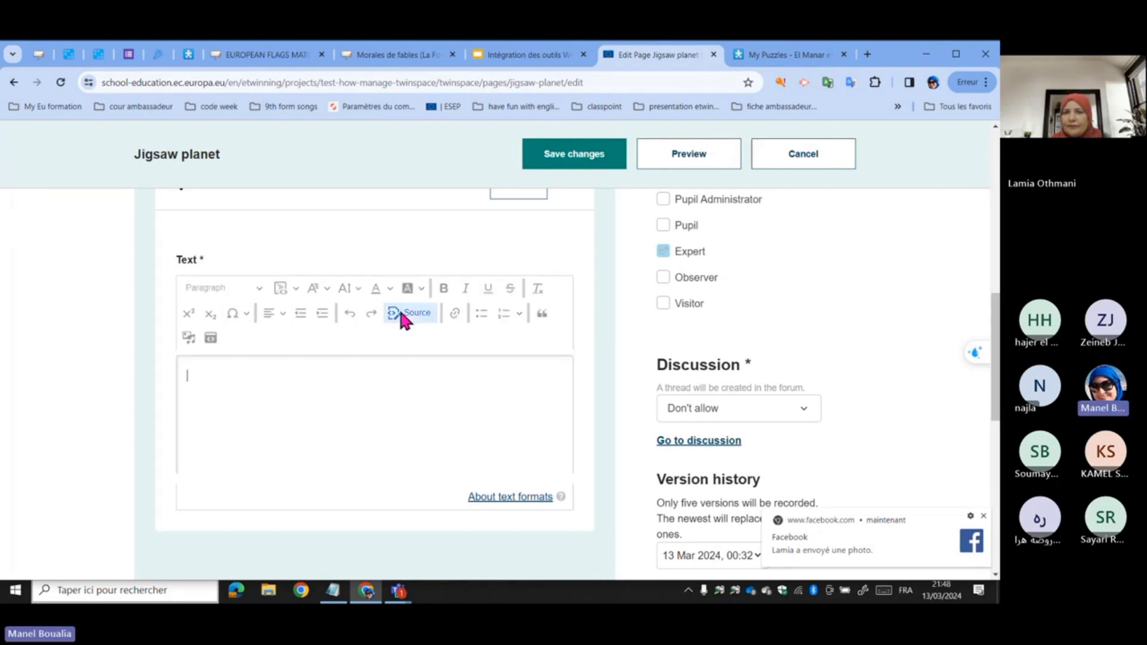
right_click(203, 374)
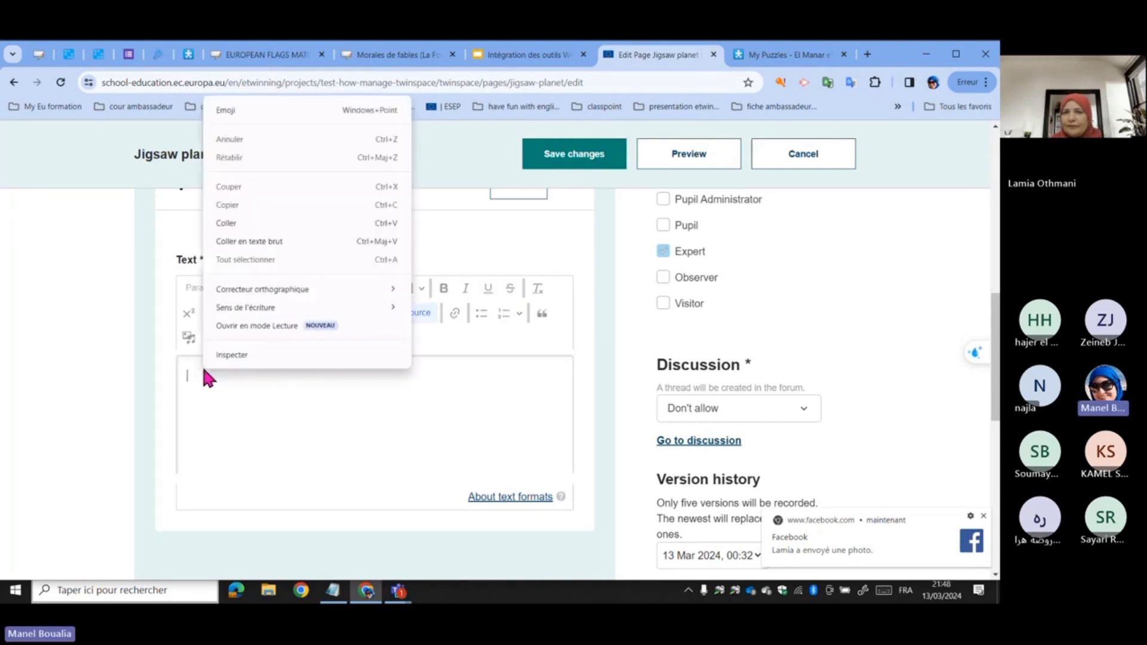
left_click(237, 222)
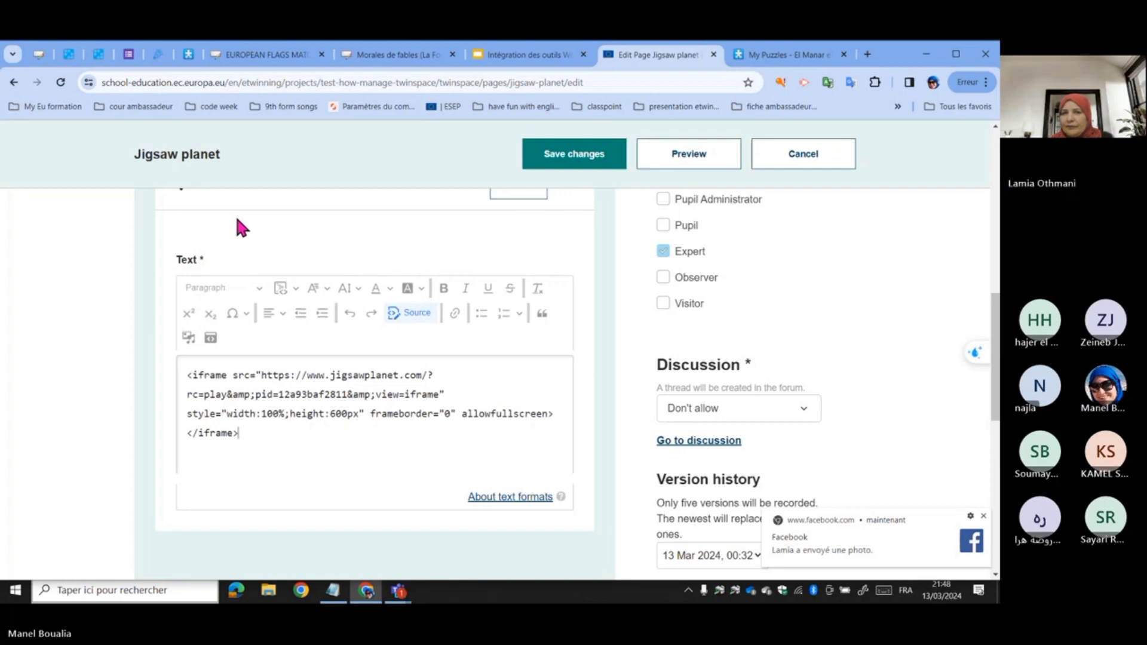
left_click(588, 157)
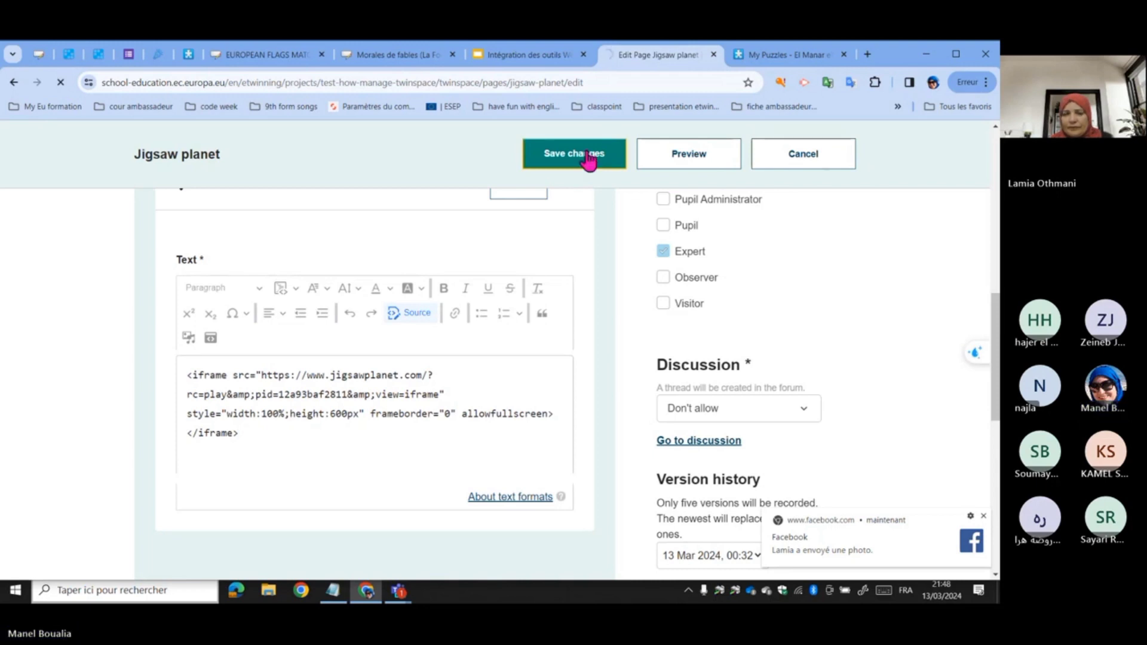
scroll(607, 407, "down", 5)
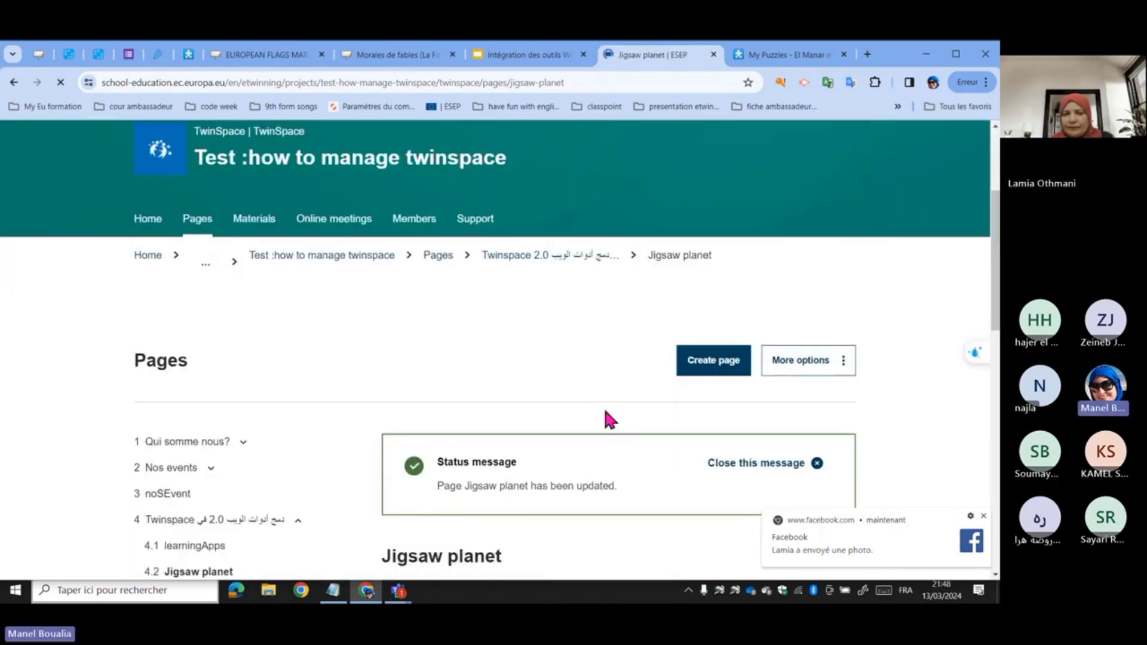
scroll(603, 405, "down", 5)
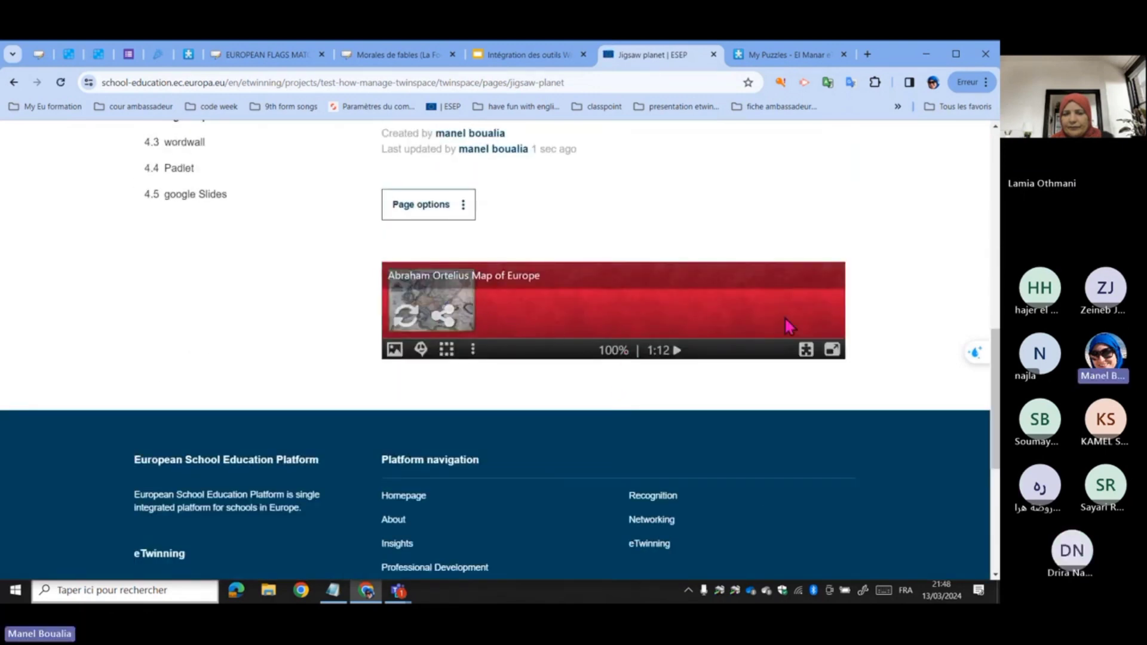
- Reopen the Jigsaw planet page for editing and delete the empty line above the embedded puzzle
left_click(406, 214)
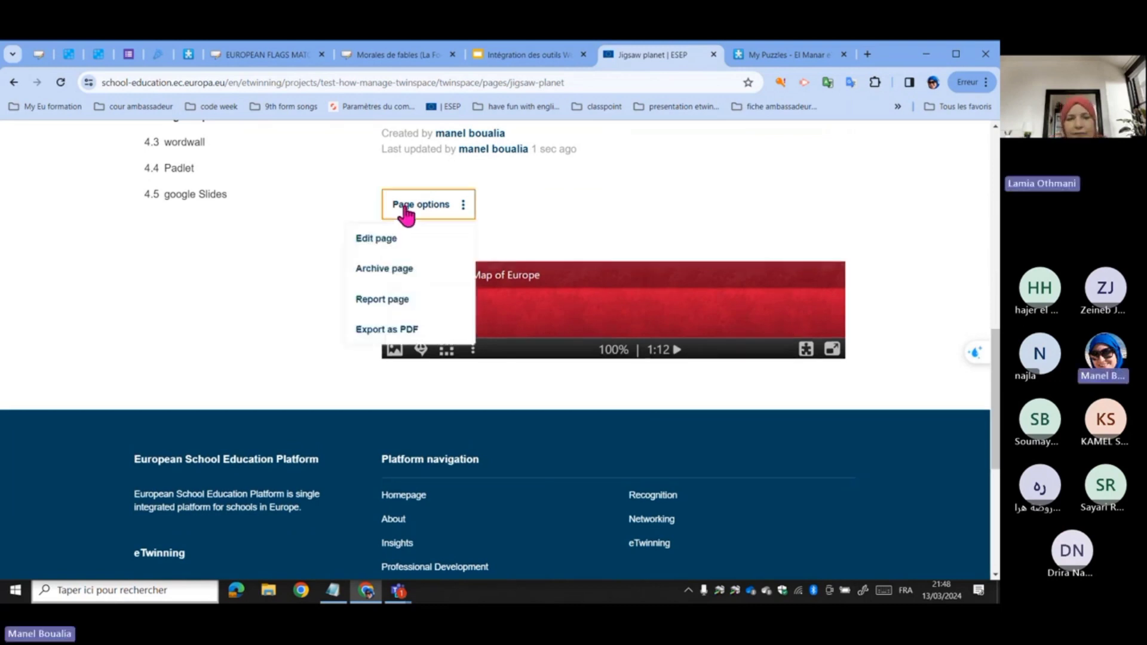
left_click(367, 246)
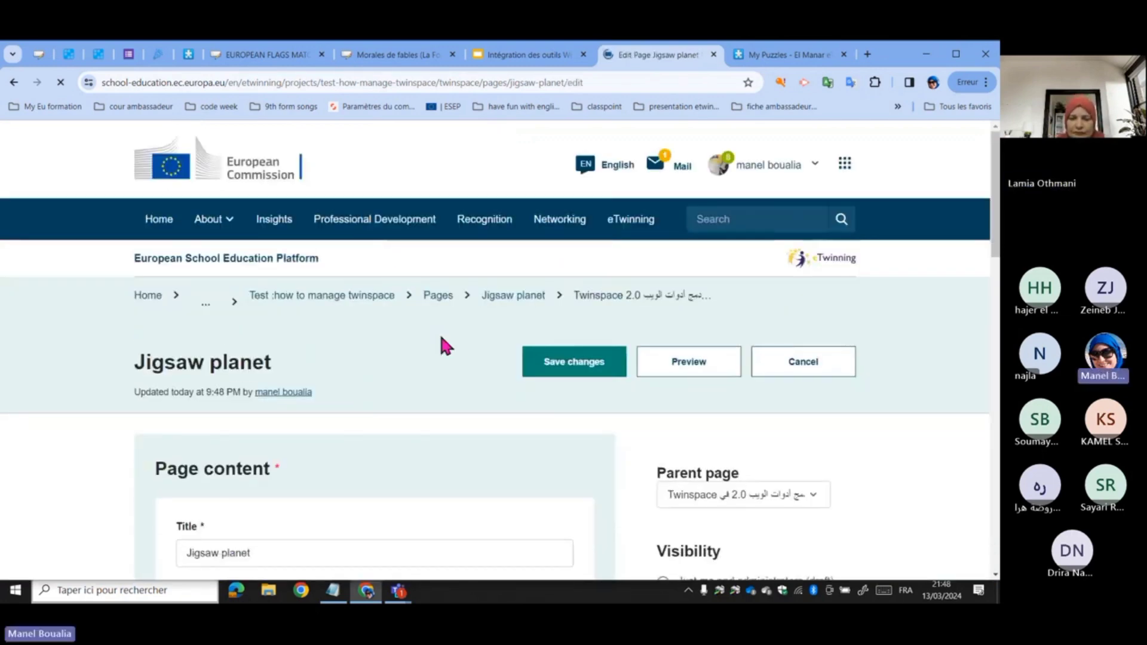
scroll(442, 343, "down", 3)
scroll(441, 338, "down", 8)
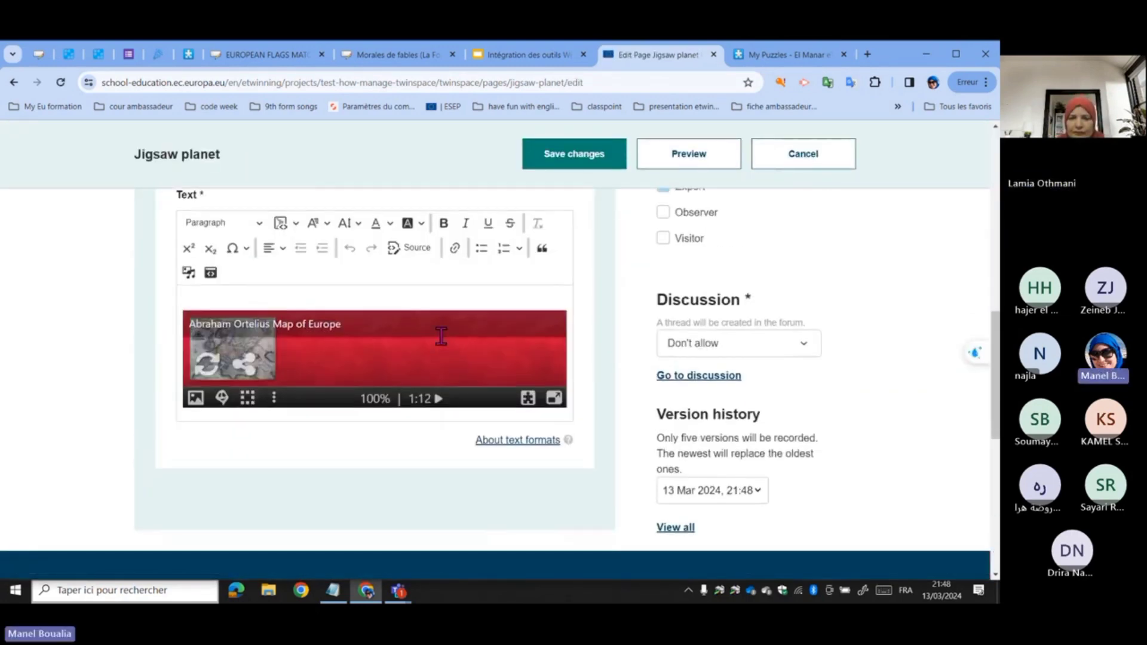
left_click(361, 295)
key("Delete")
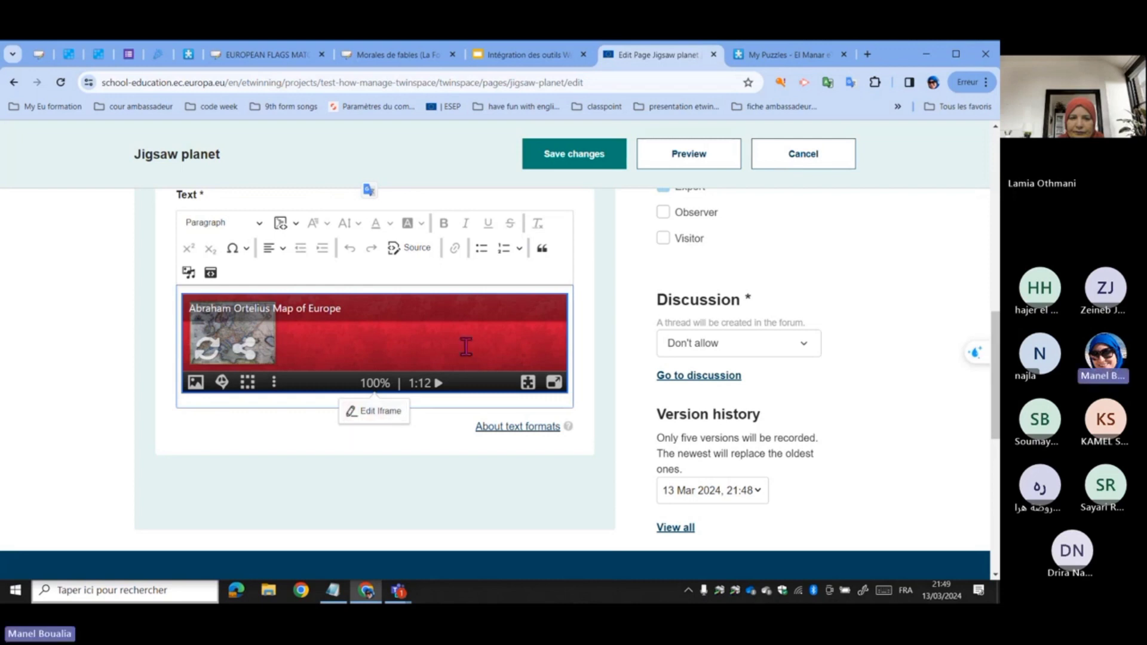
- Set the embedded puzzle iframe's width to 500 and height to 500
left_click(585, 272)
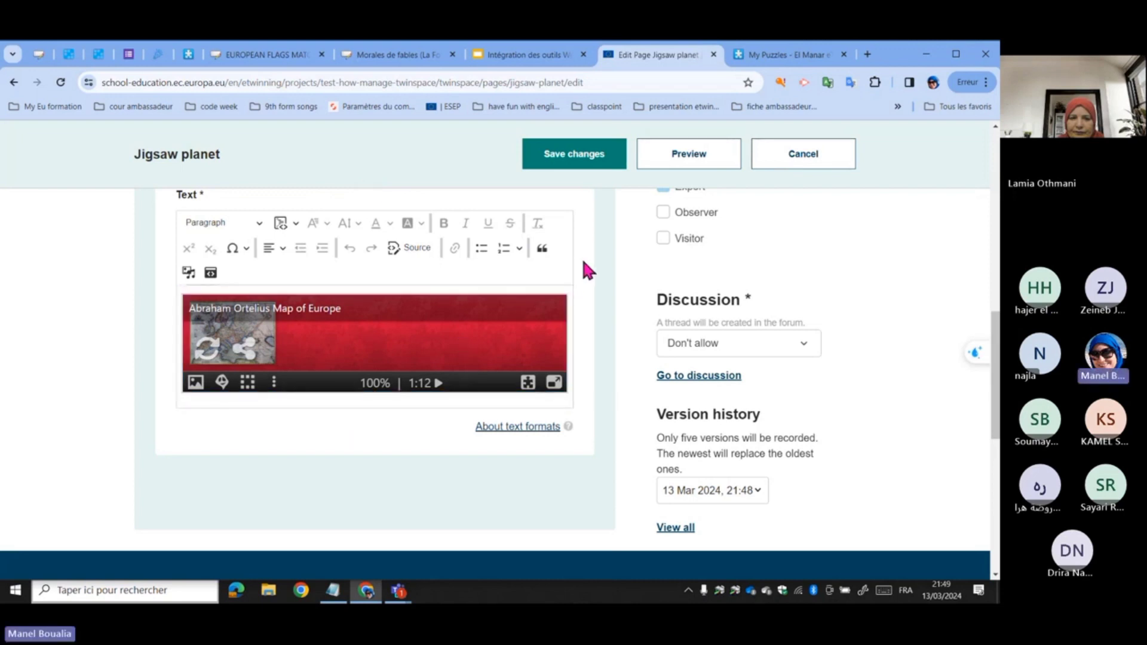
left_click(340, 370)
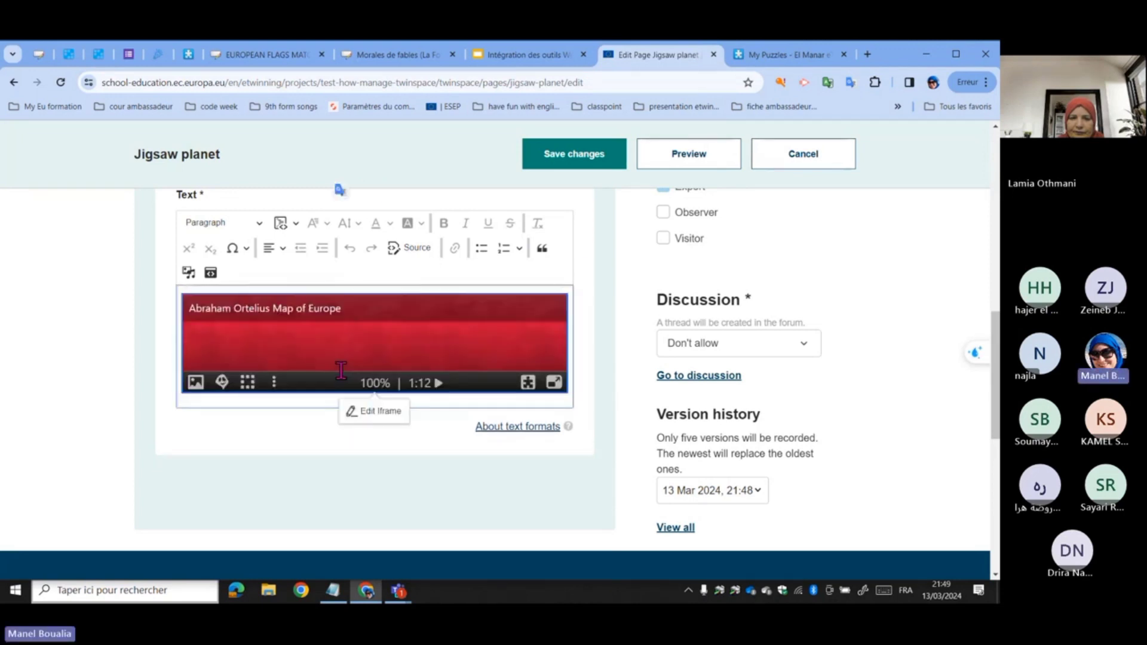
left_click(376, 411)
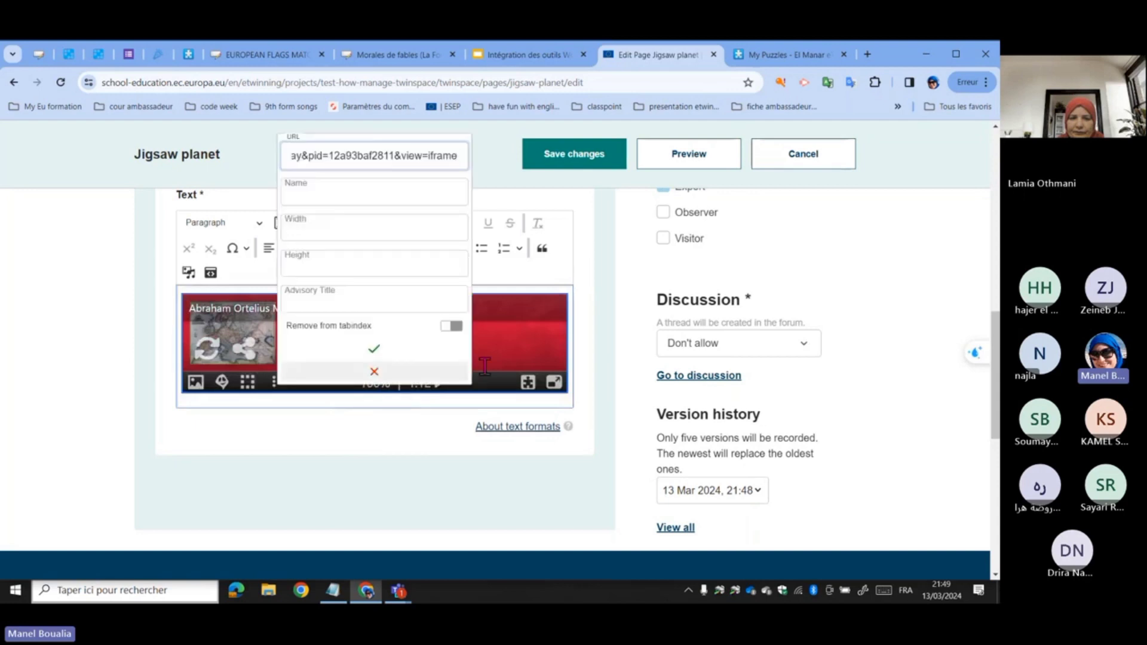
left_click(373, 231)
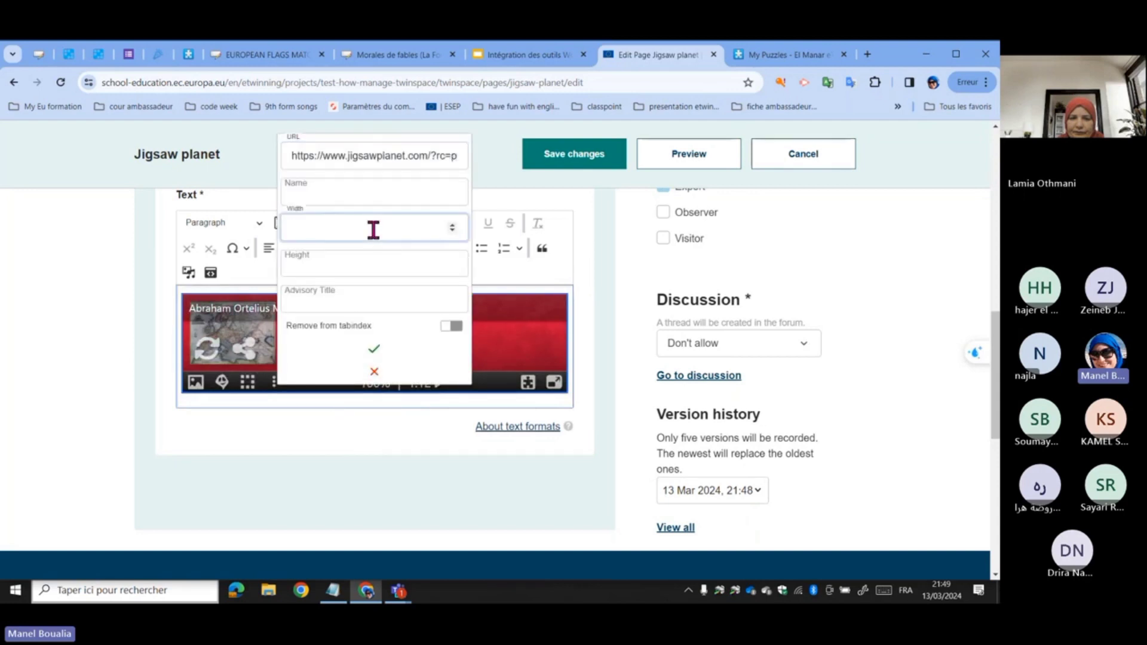
type("500")
left_click(352, 263)
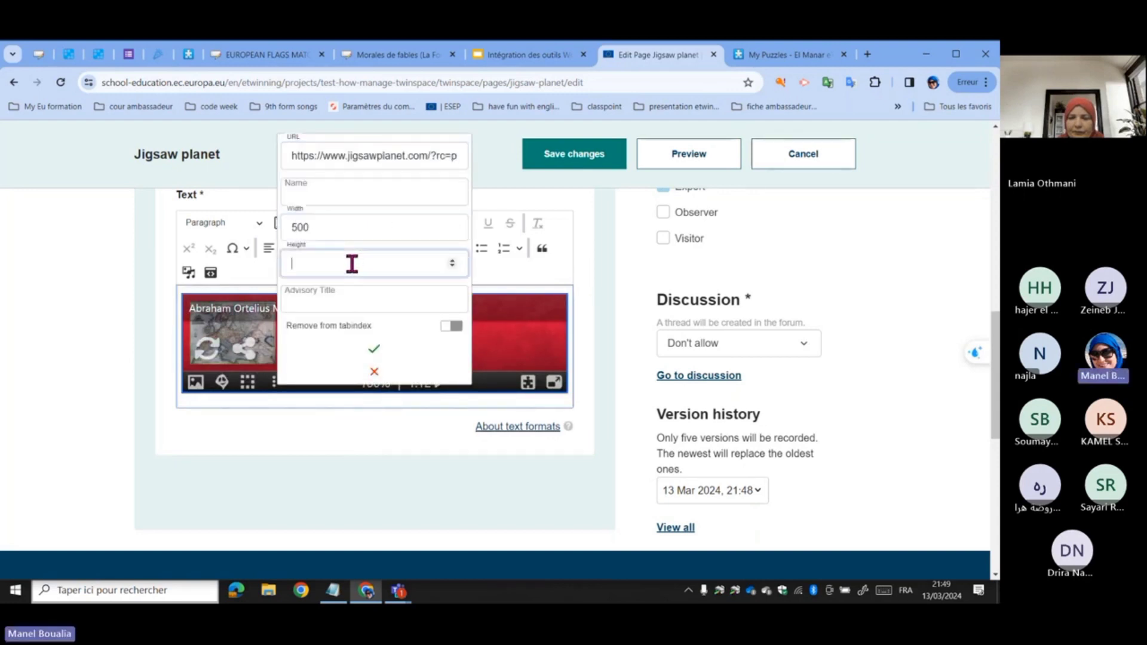
type("500")
left_click(376, 347)
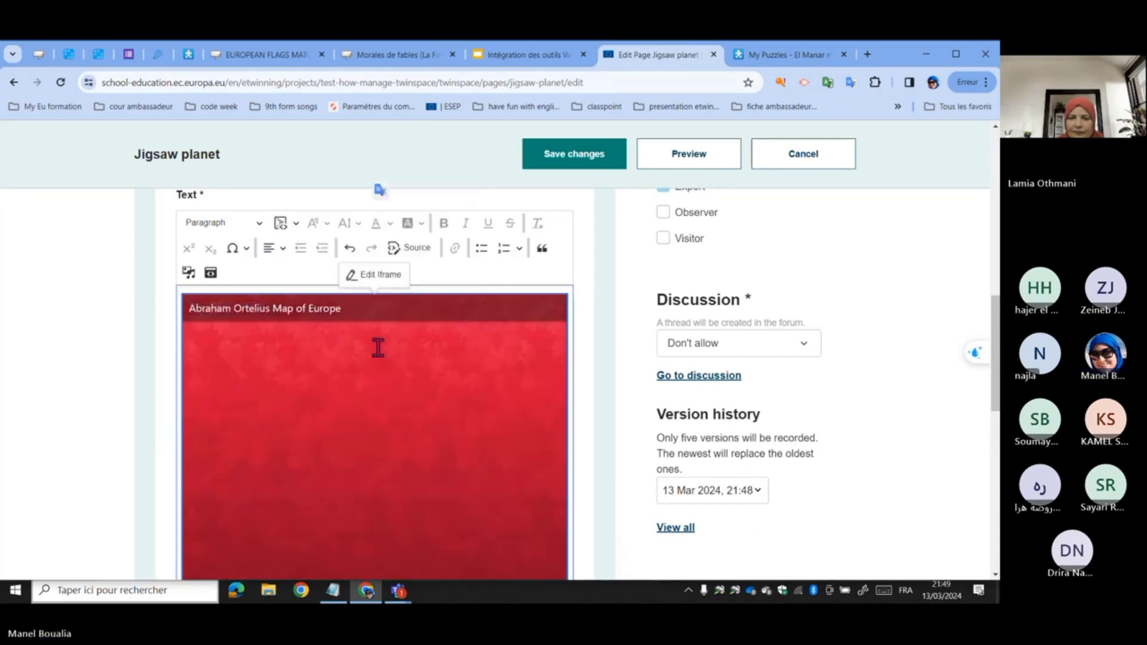
- Preview the Jigsaw planet page and test the embedded puzzle by restarting it and moving a few pieces
left_click(692, 159)
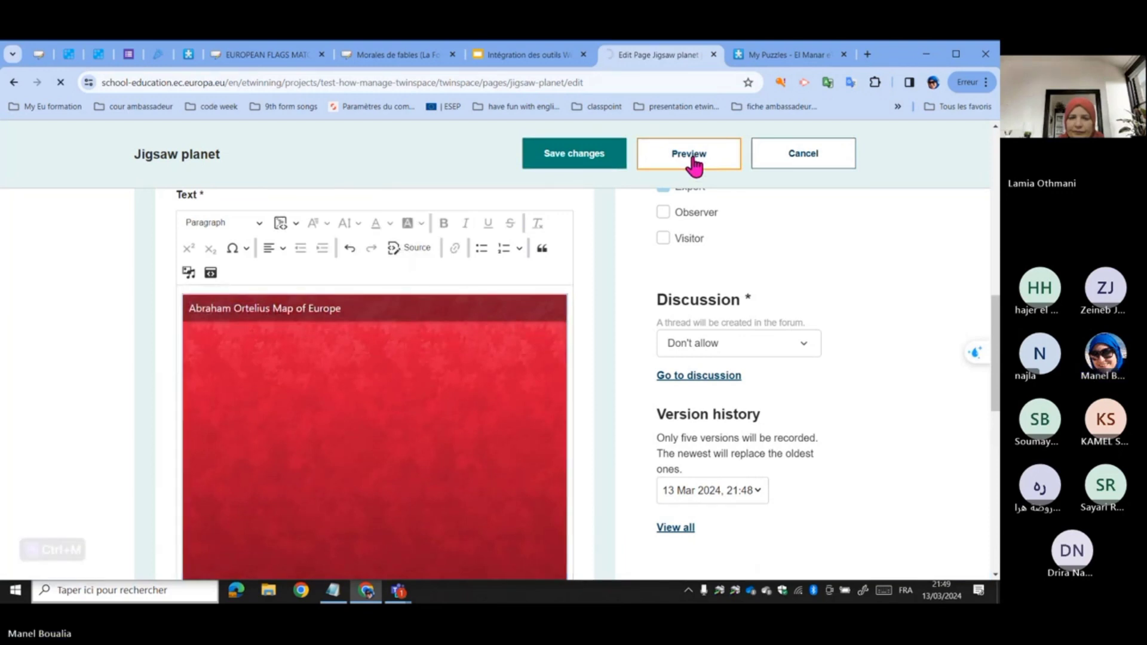
scroll(587, 324, "down", 4)
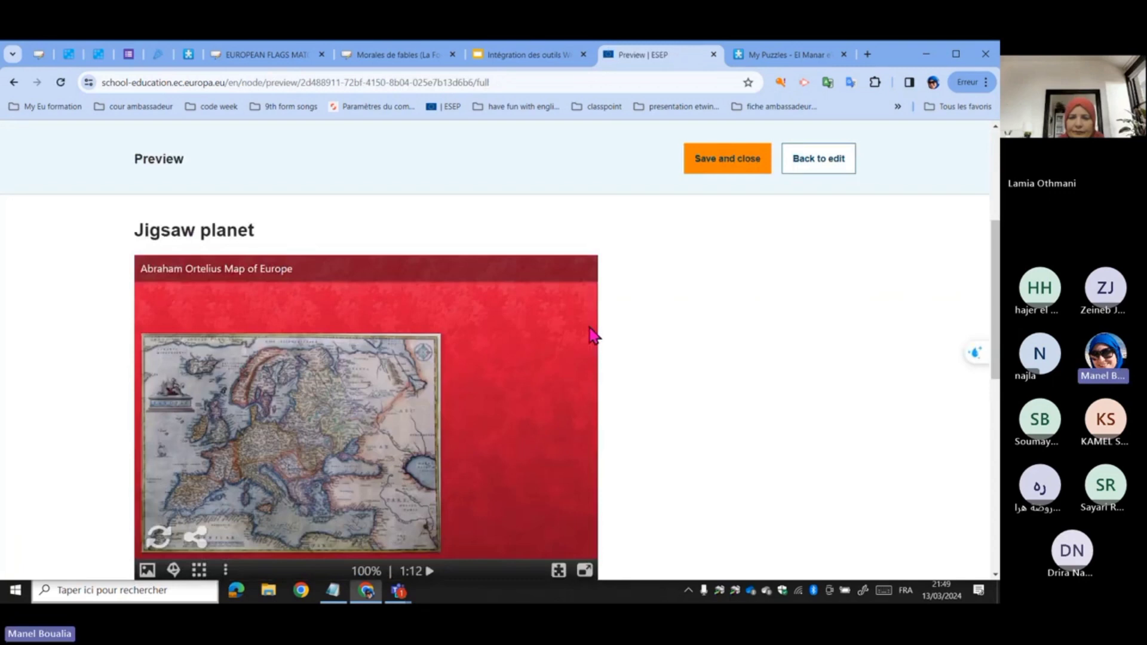
scroll(592, 334, "down", 2)
left_click(159, 405)
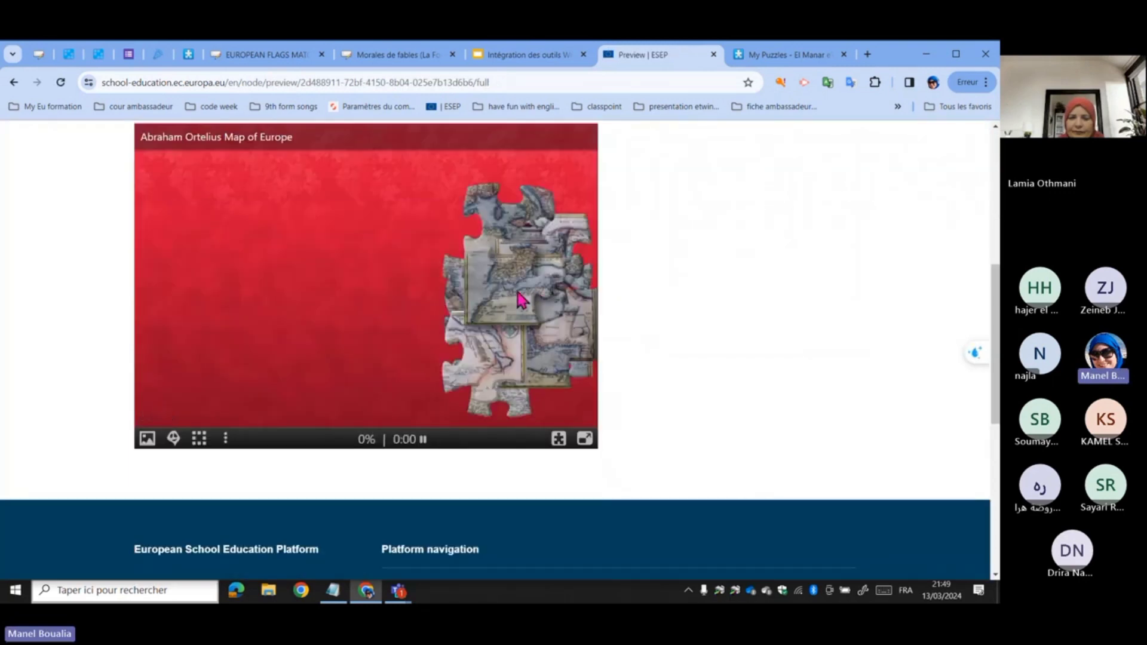
left_click_drag(522, 299, 352, 305)
left_click_drag(484, 358, 385, 209)
left_click_drag(373, 286, 353, 327)
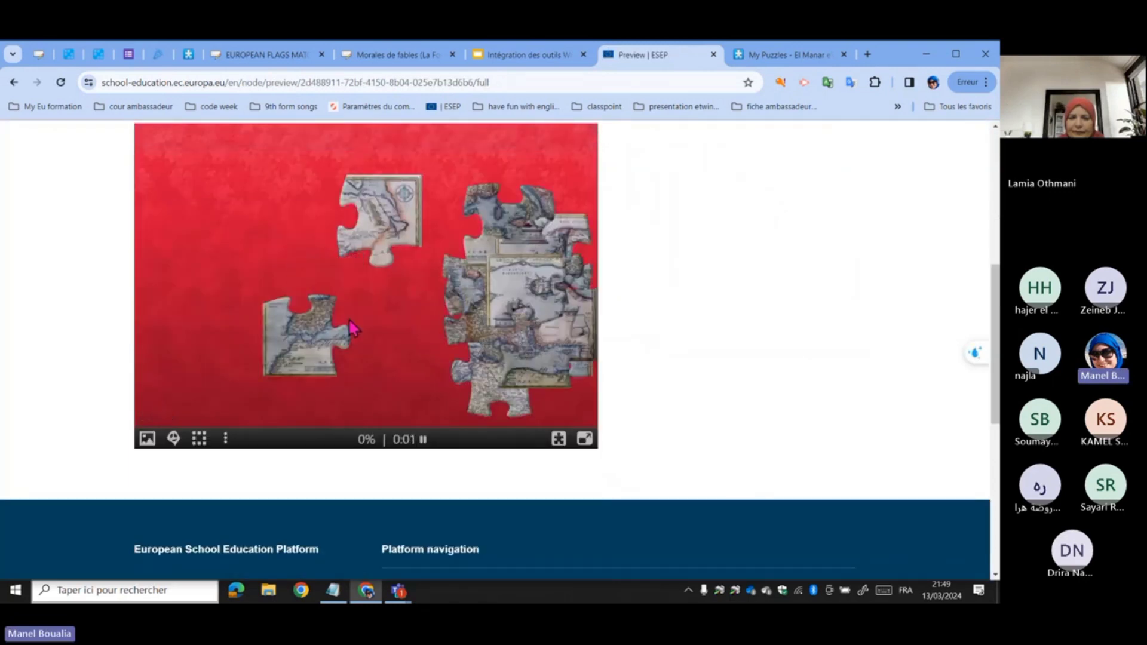
scroll(446, 317, "up", 3)
scroll(446, 317, "down", 2)
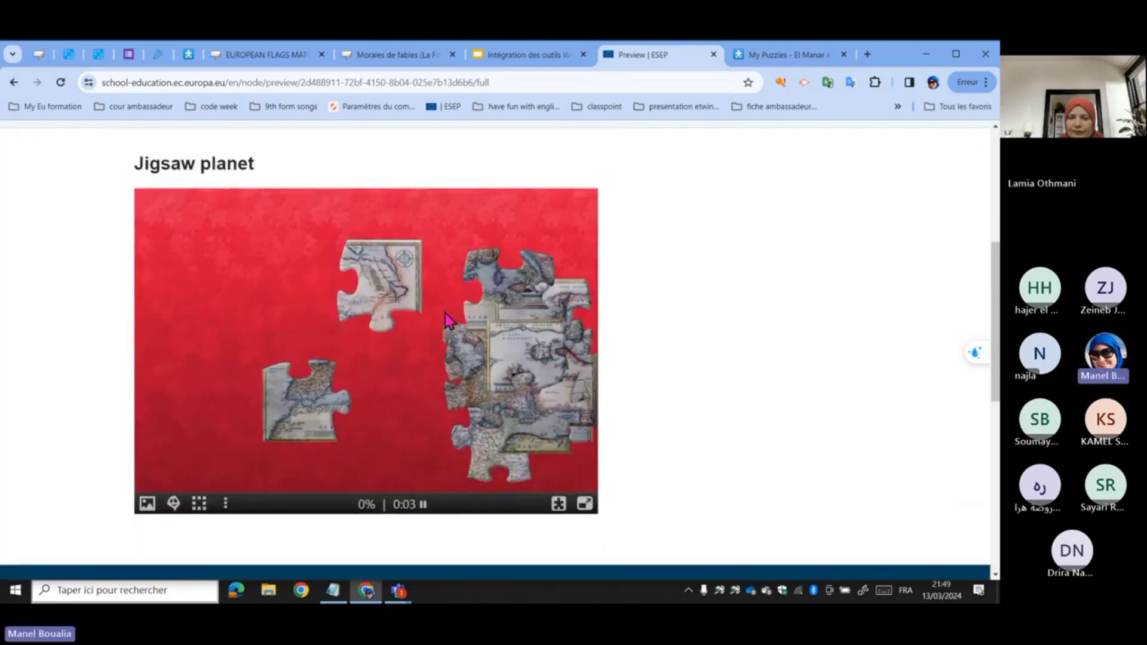
scroll(446, 313, "up", 1)
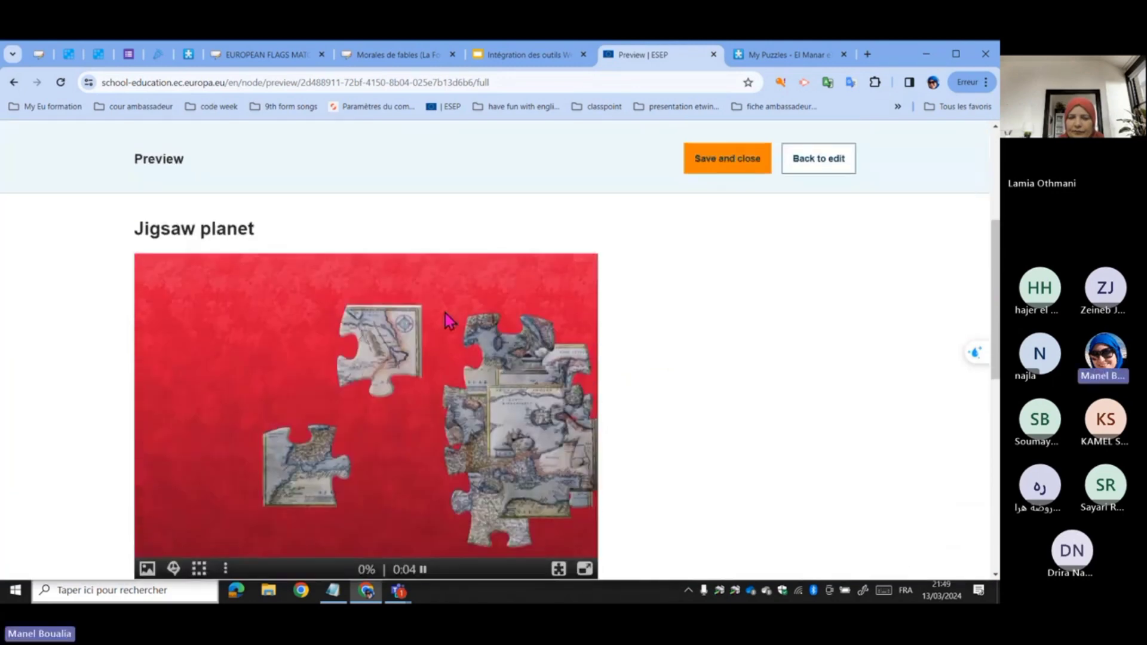
- Save the Jigsaw planet page from the preview and view the published page
left_click(707, 165)
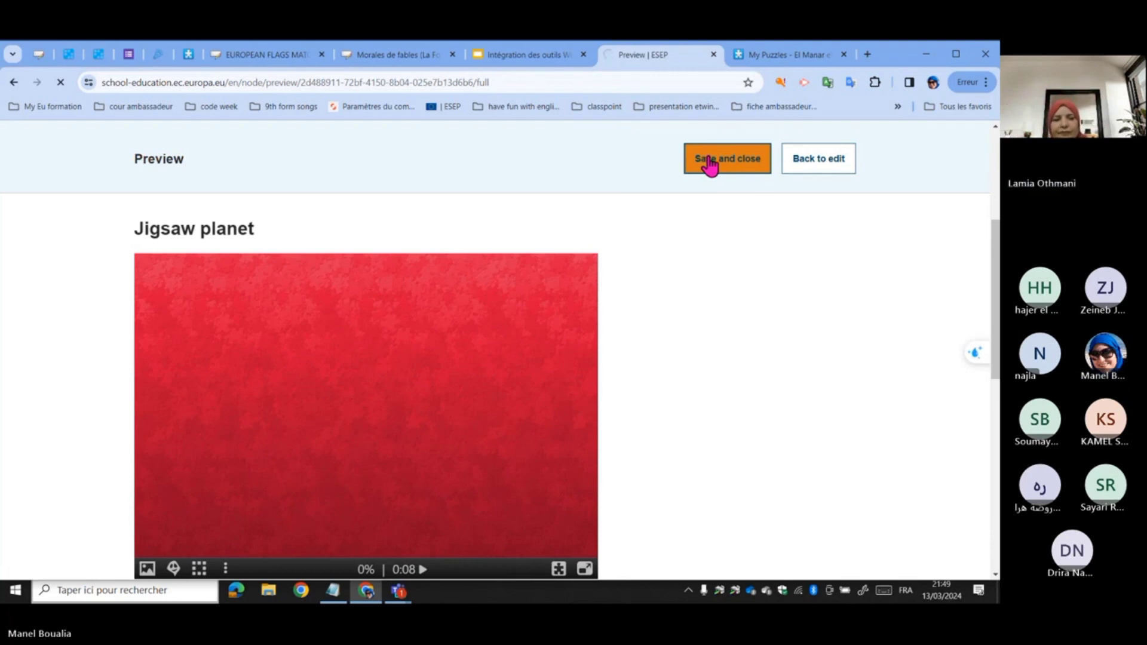
scroll(685, 284, "down", 5)
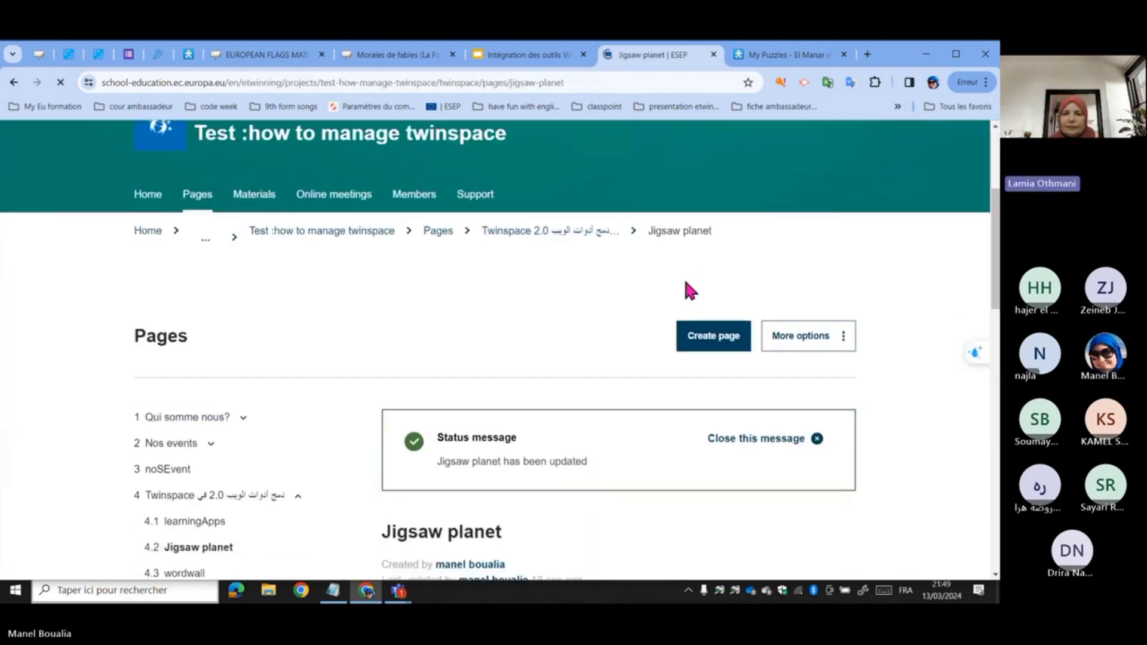
scroll(685, 285, "up", 3)
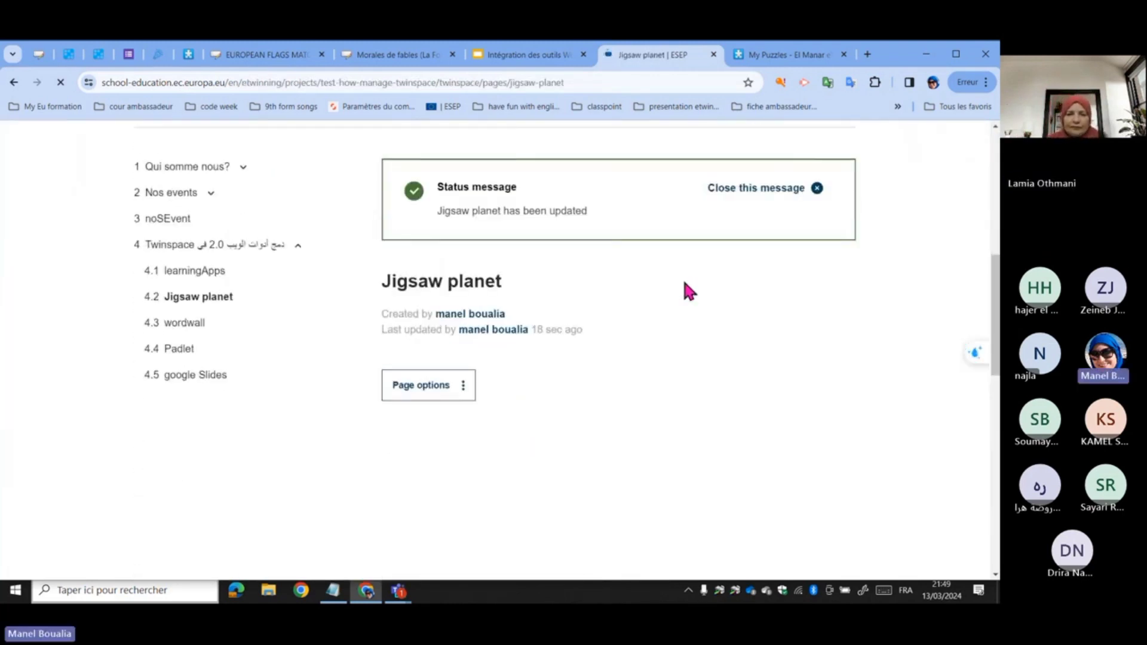
scroll(685, 283, "up", 2)
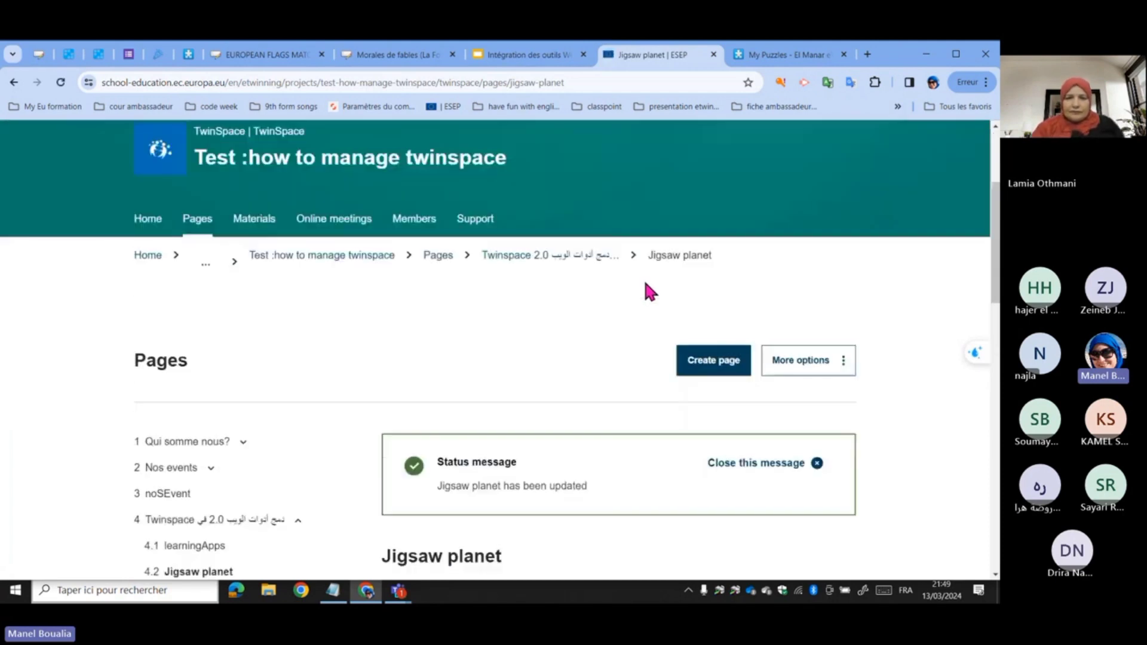
- Go to the TwinSpace home page and examine the Teacher bulletin section and its option for creating posts
left_click(147, 225)
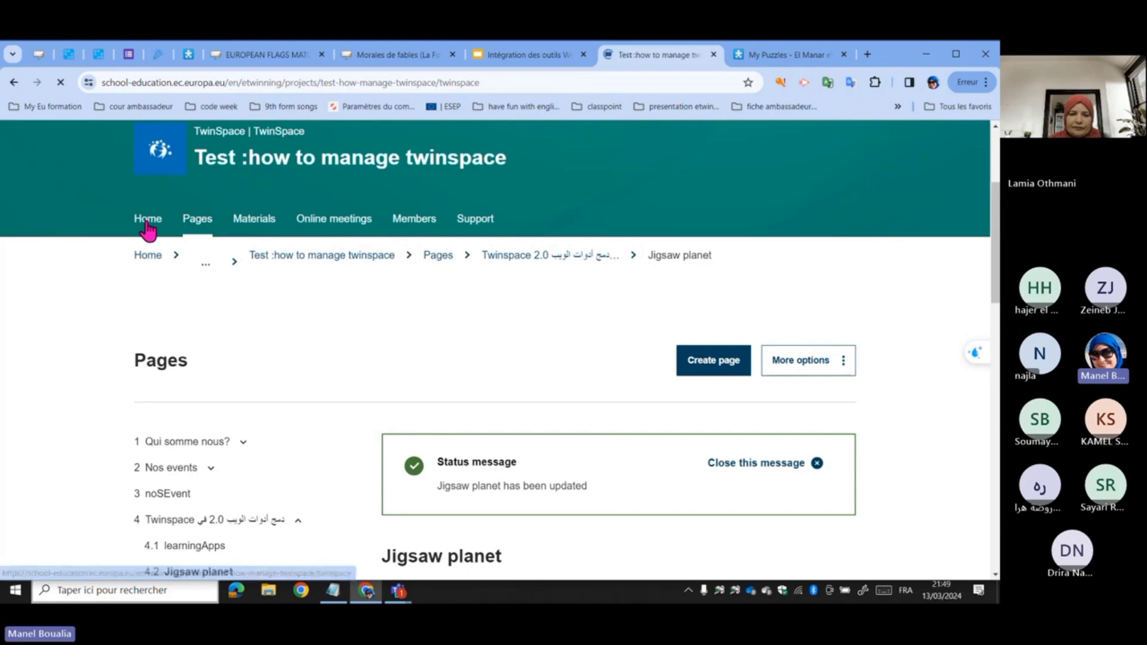
scroll(568, 342, "down", 5)
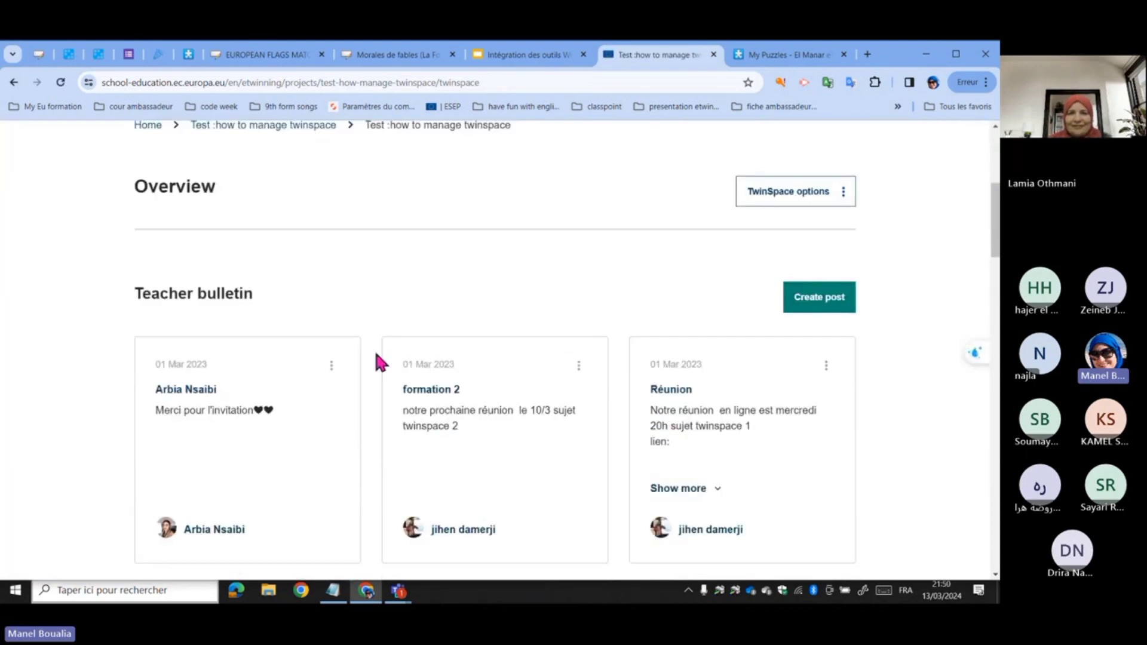
scroll(328, 310, "down", 1)
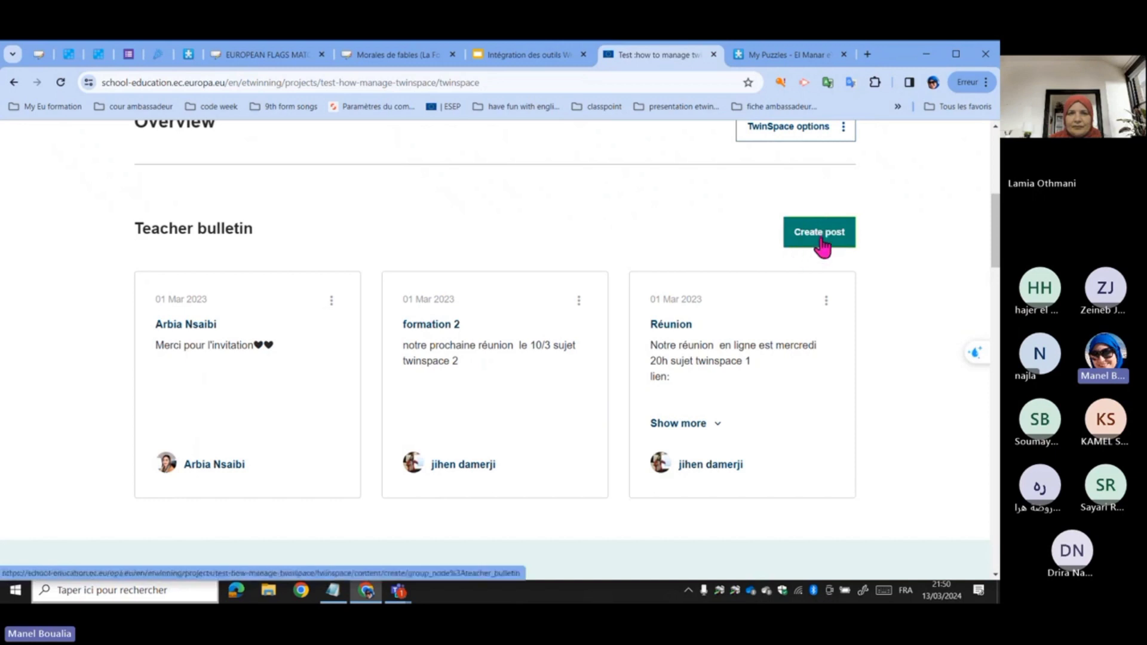
scroll(823, 245, "down", 3)
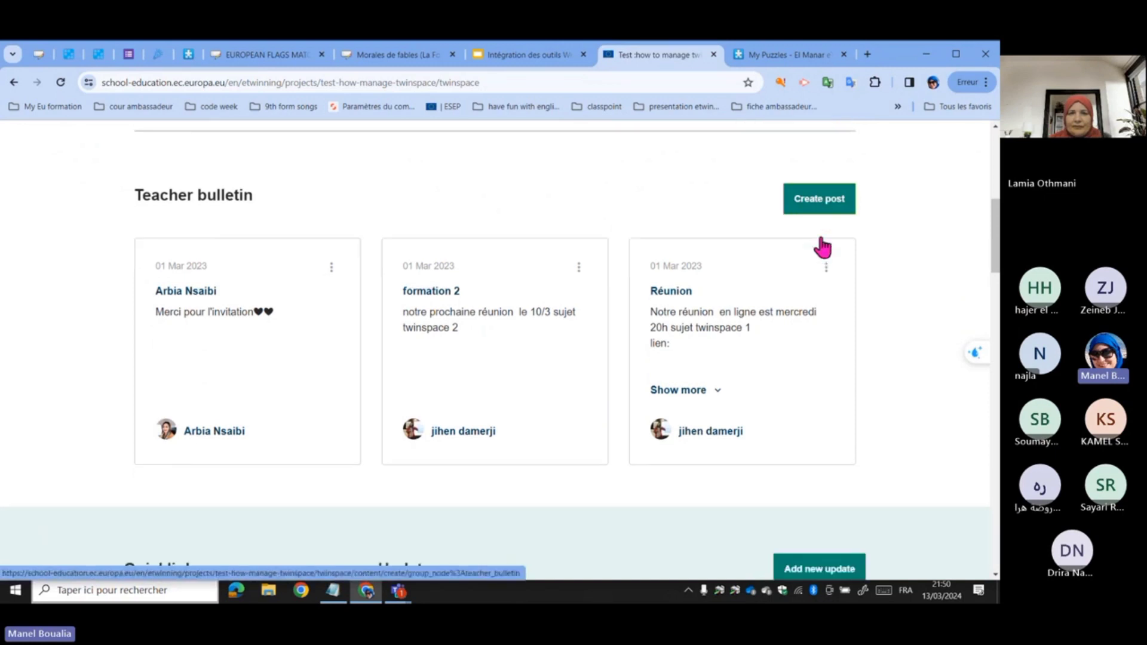
scroll(824, 245, "up", 1)
scroll(828, 244, "up", 2)
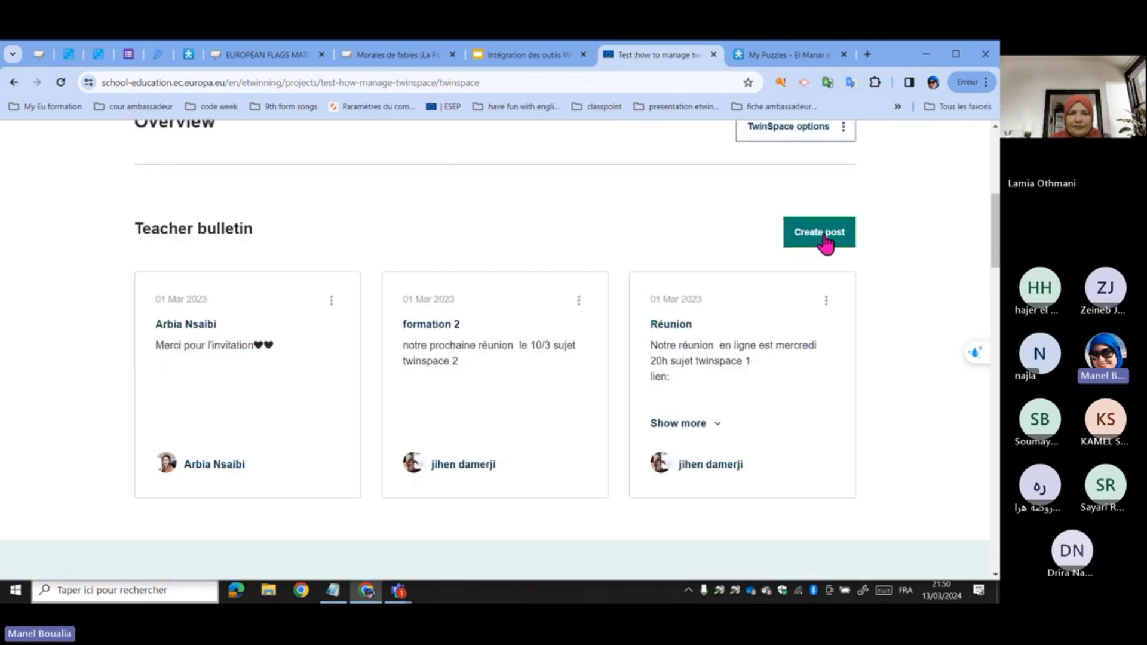
scroll(827, 244, "down", 4)
scroll(827, 243, "up", 3)
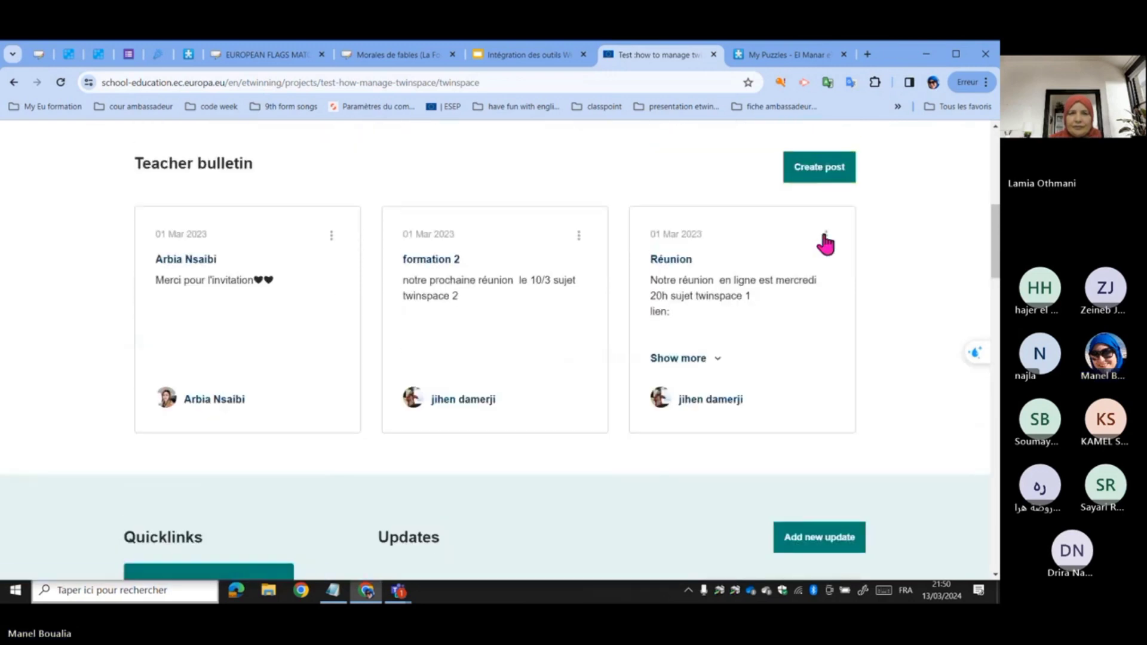
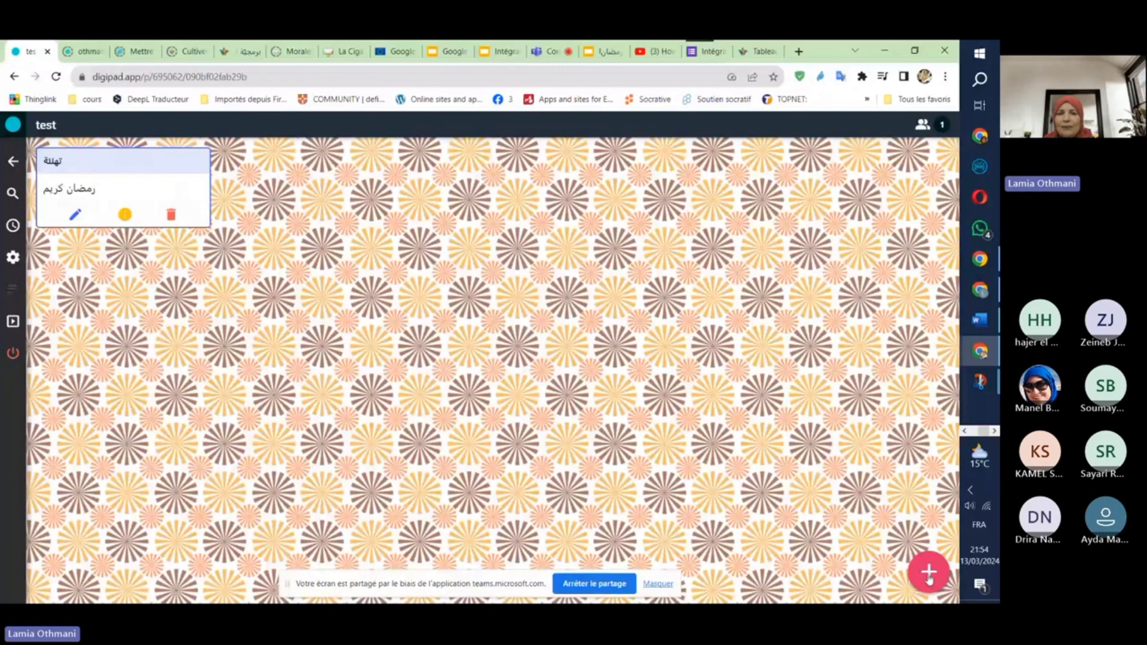
- Start a new capsule on the test pad with the title "Test" and the text "Bonsoir"
left_click(929, 575)
left_click(605, 246)
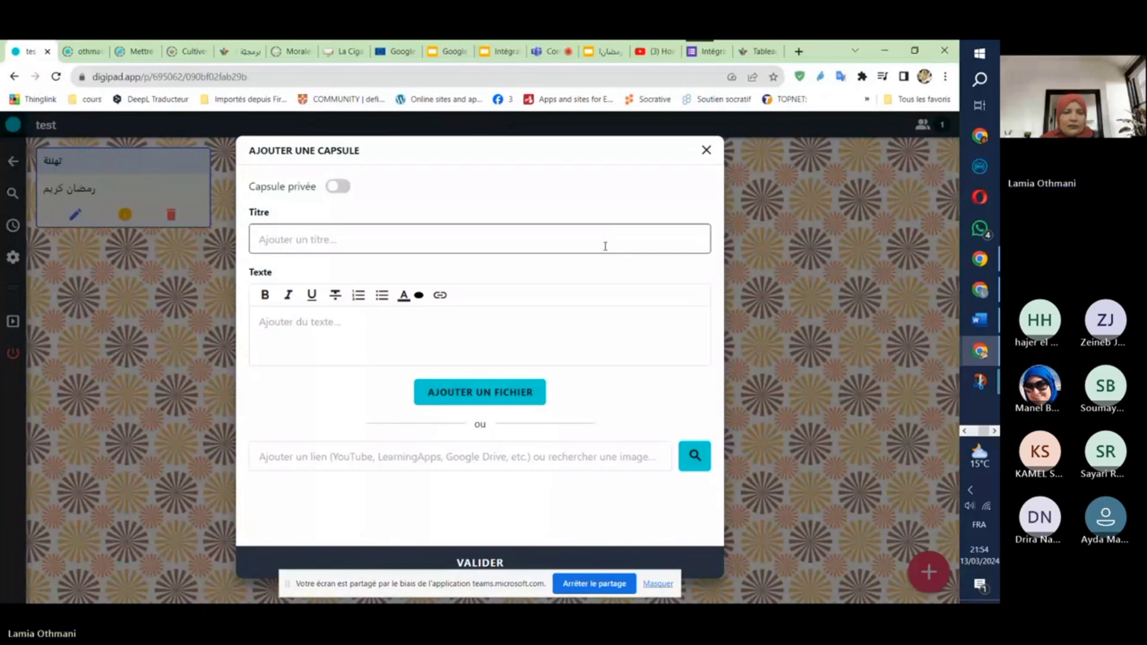
type("Test")
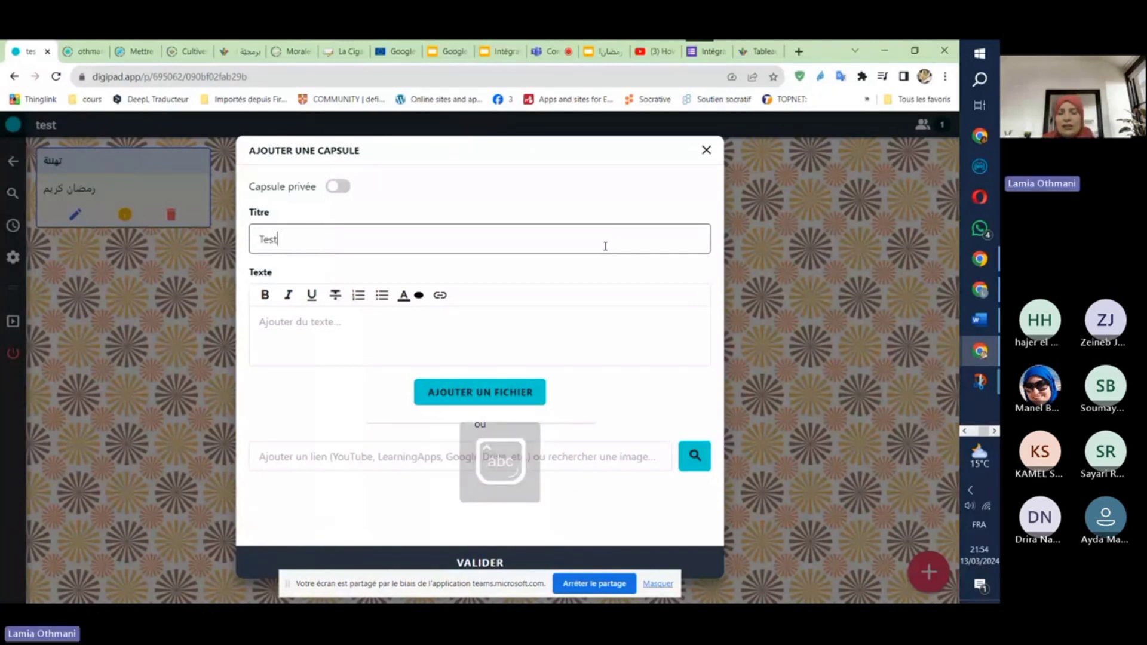
left_click(516, 327)
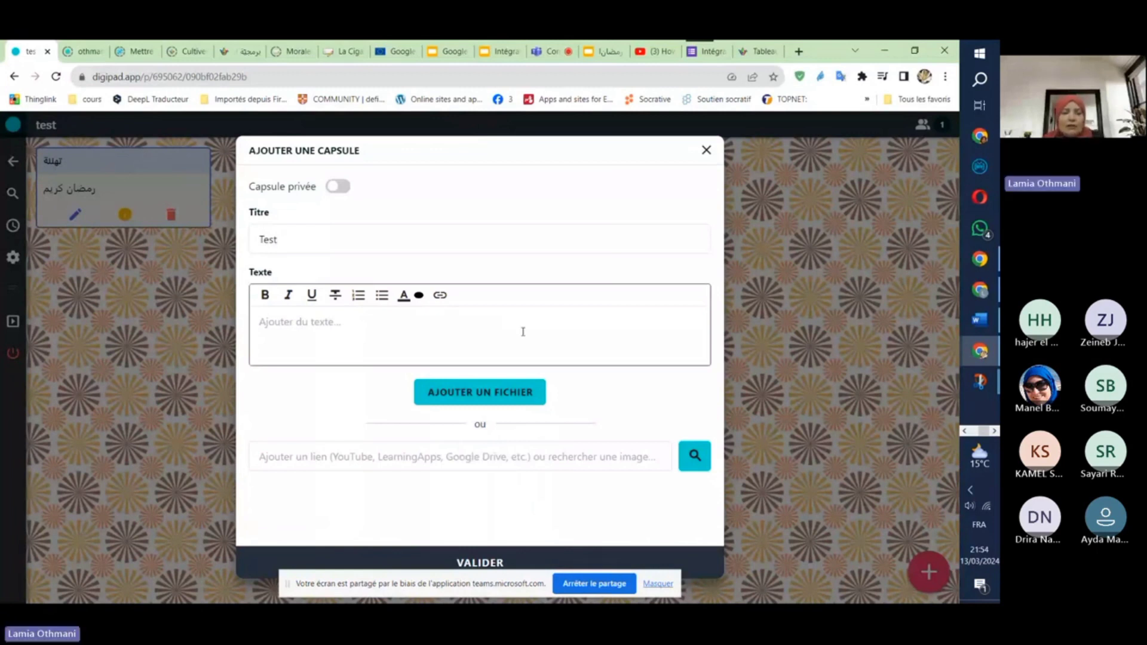
type("Bons")
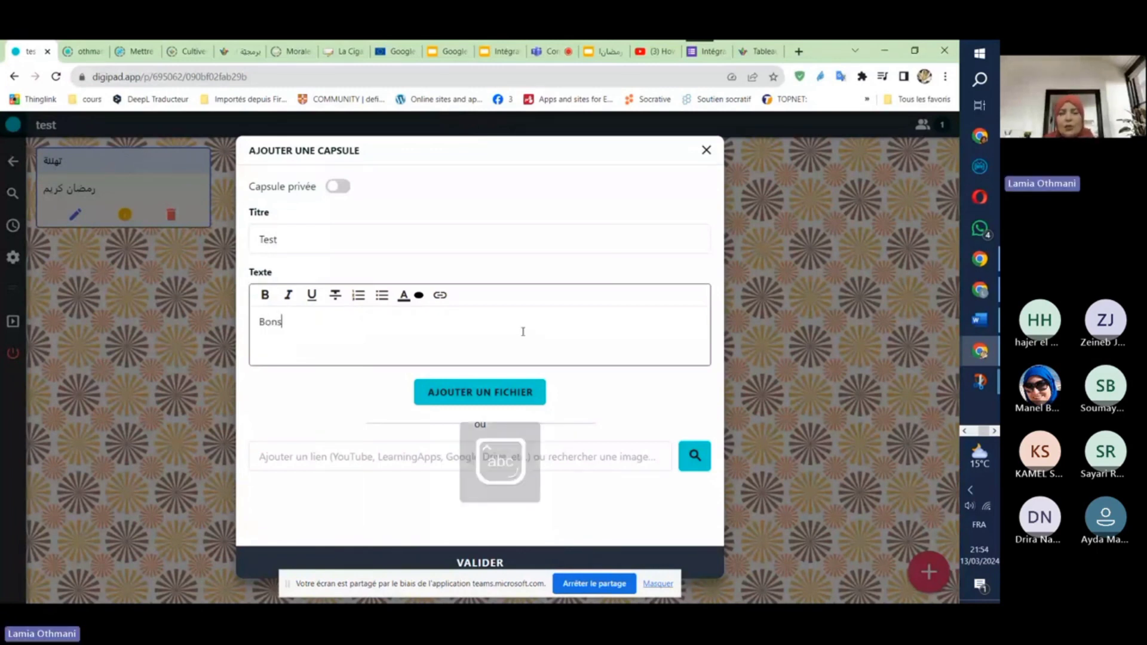
type("oir")
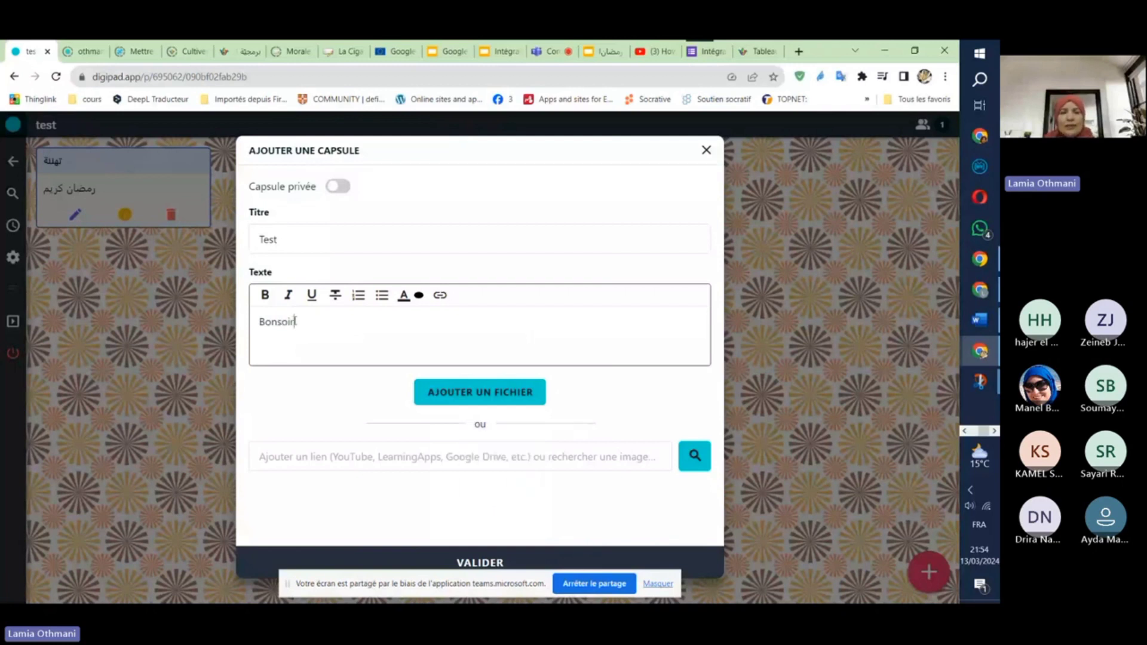
- Format the word "Bonsoir" in the capsule text as bold and italic
left_click_drag(296, 322, 259, 321)
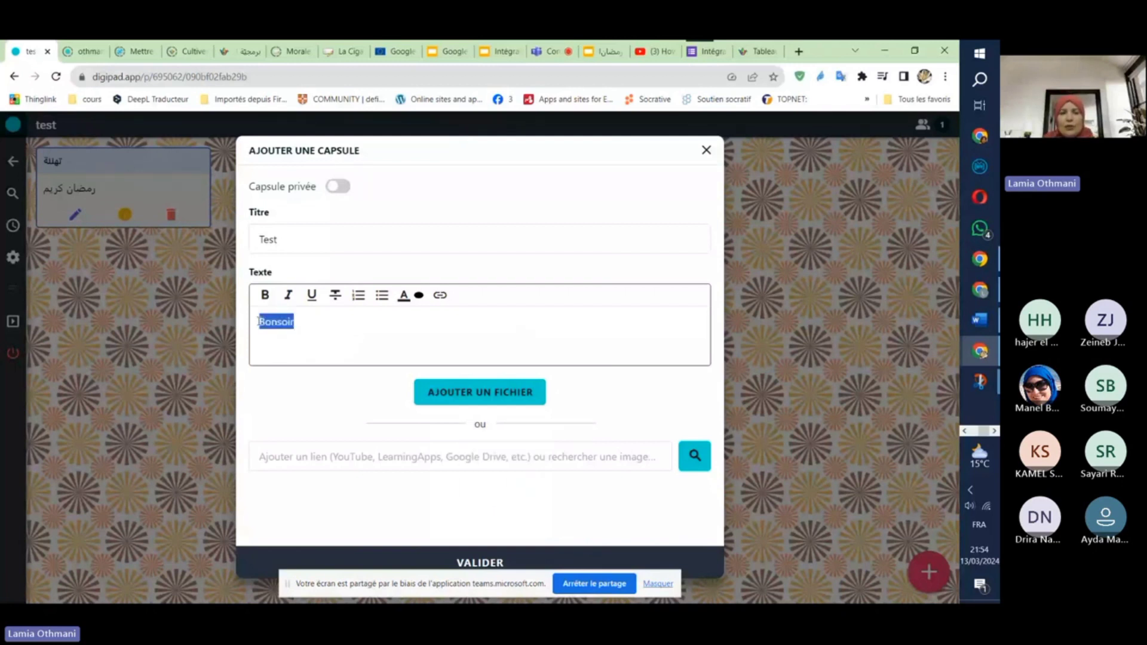
left_click(265, 298)
left_click(321, 327)
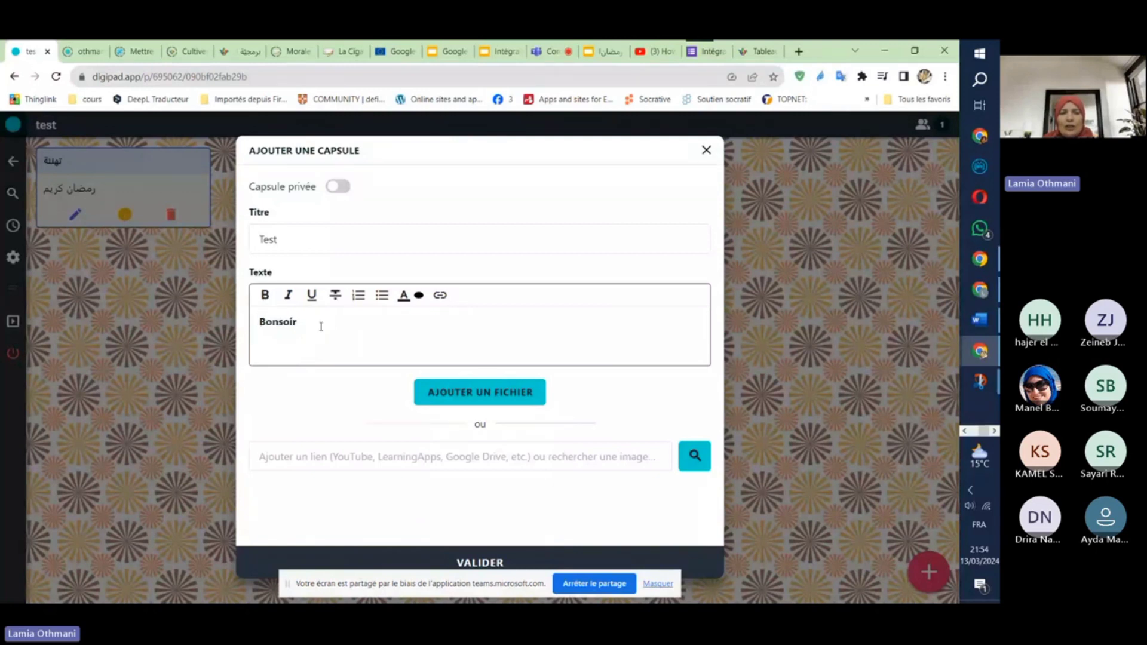
left_click_drag(306, 319, 259, 322)
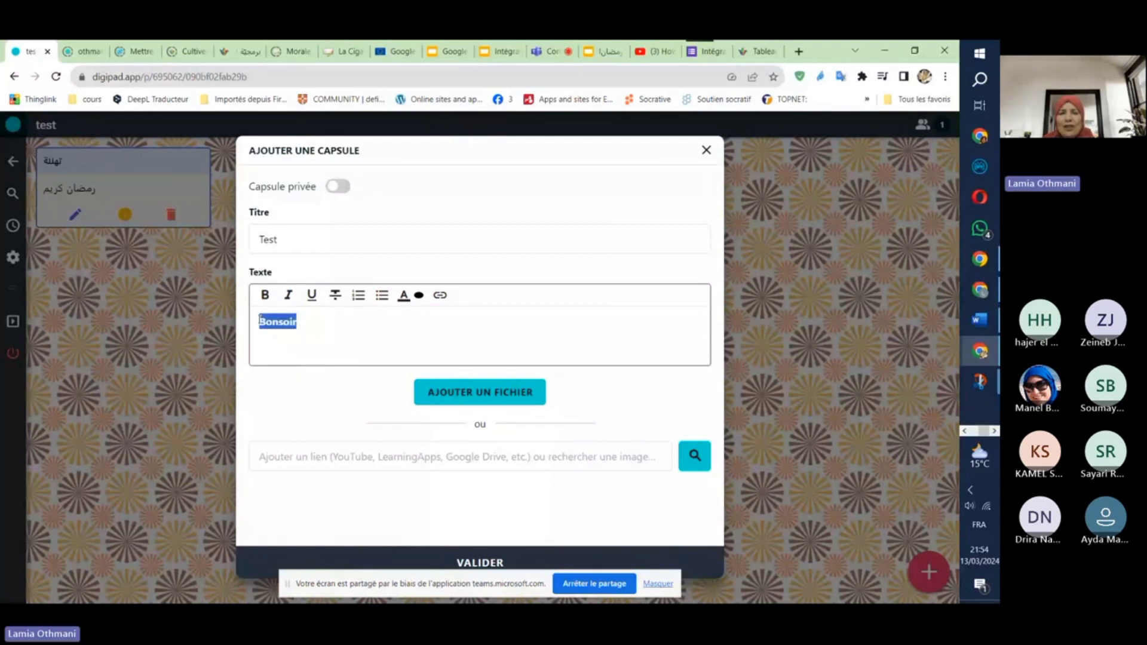
left_click(287, 297)
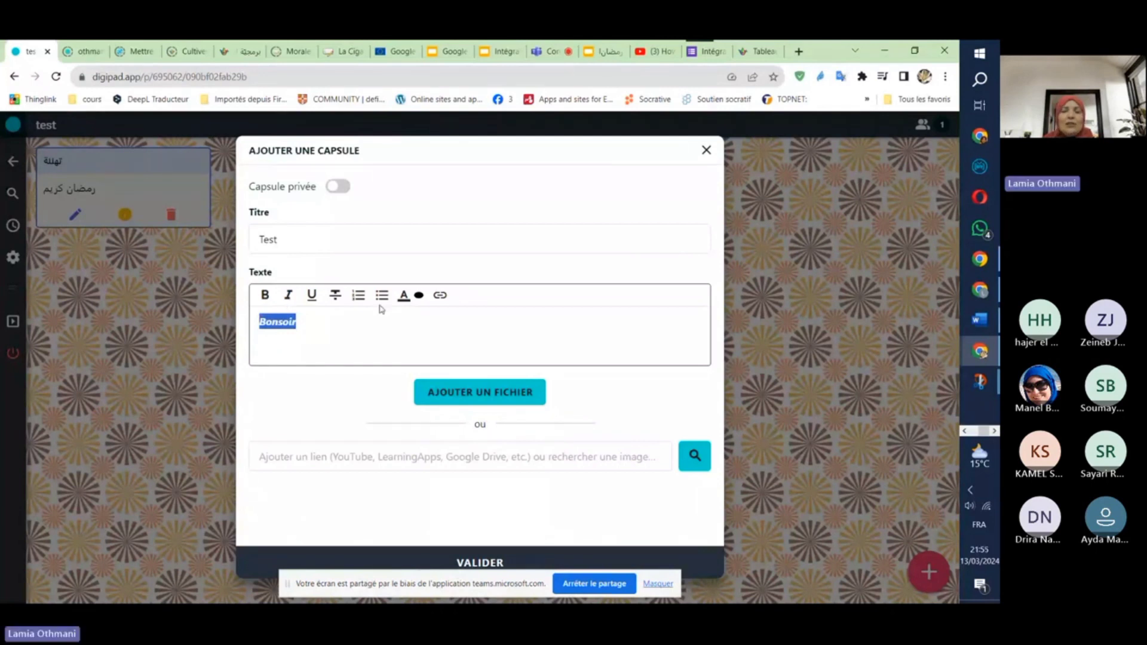
- Link the word "Bonsoir" in the capsule text to the open YouTube video on registering for ESEP eTwinning
left_click(438, 302)
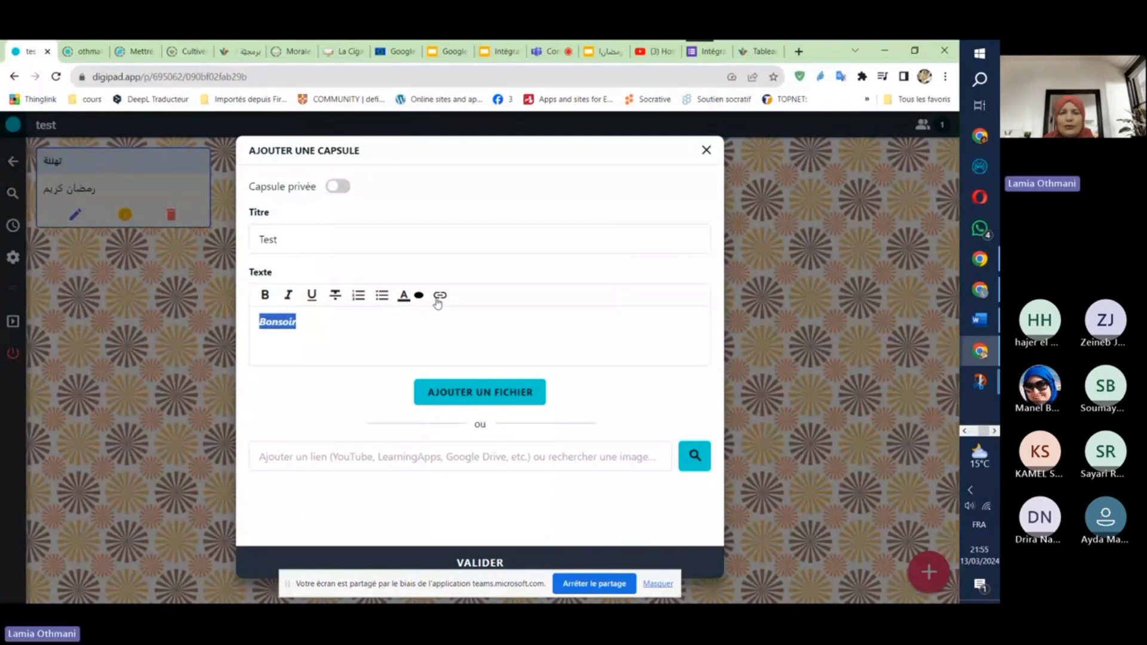
left_click(438, 300)
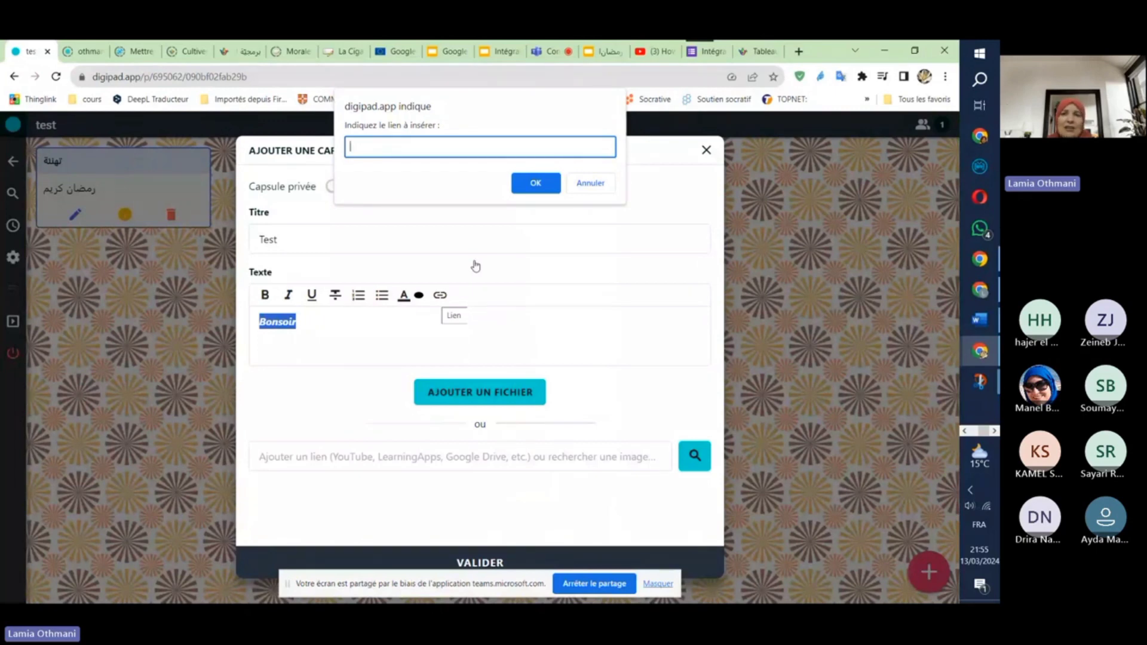
left_click(646, 55)
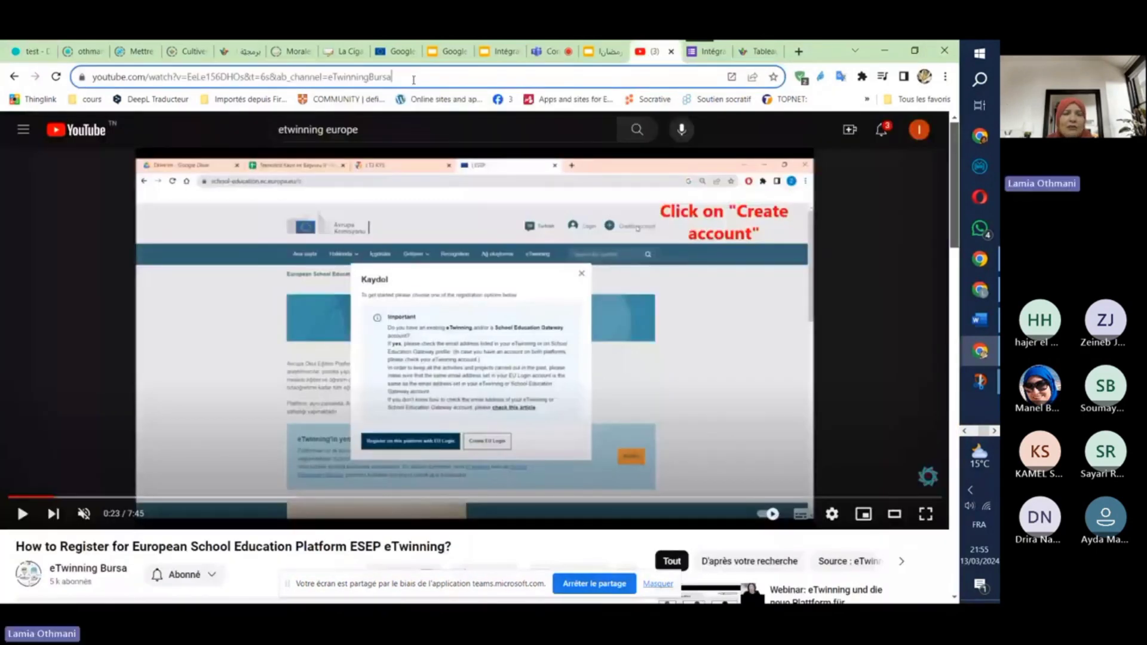
key("ctrl+a")
key("ctrl+c")
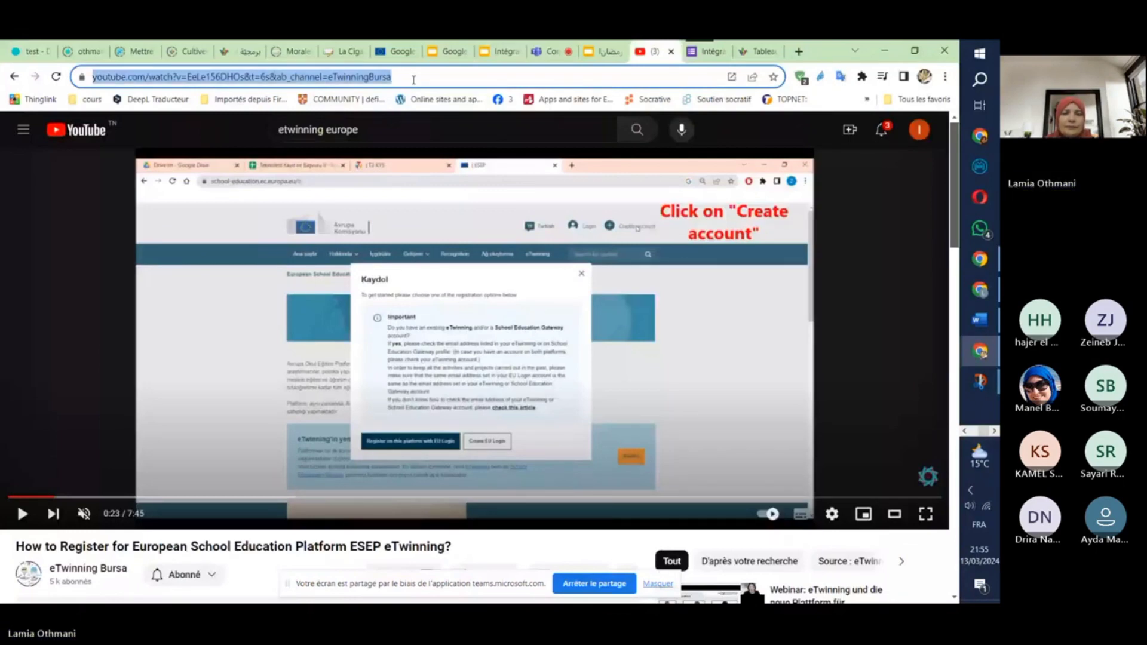
key("ctrl+1")
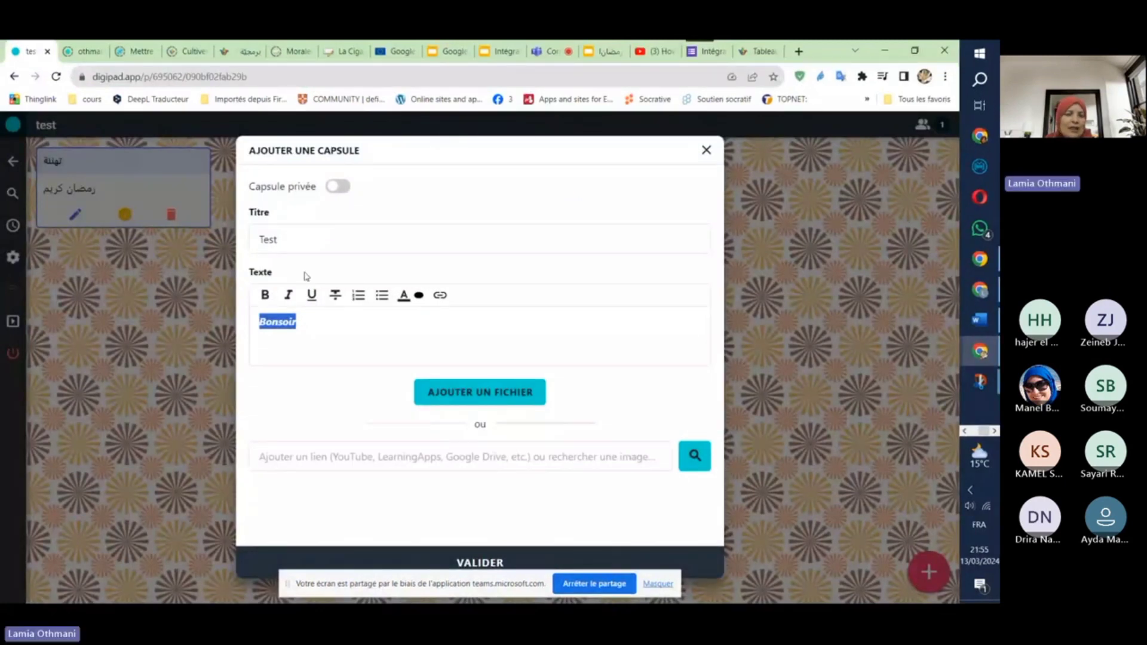
left_click(440, 295)
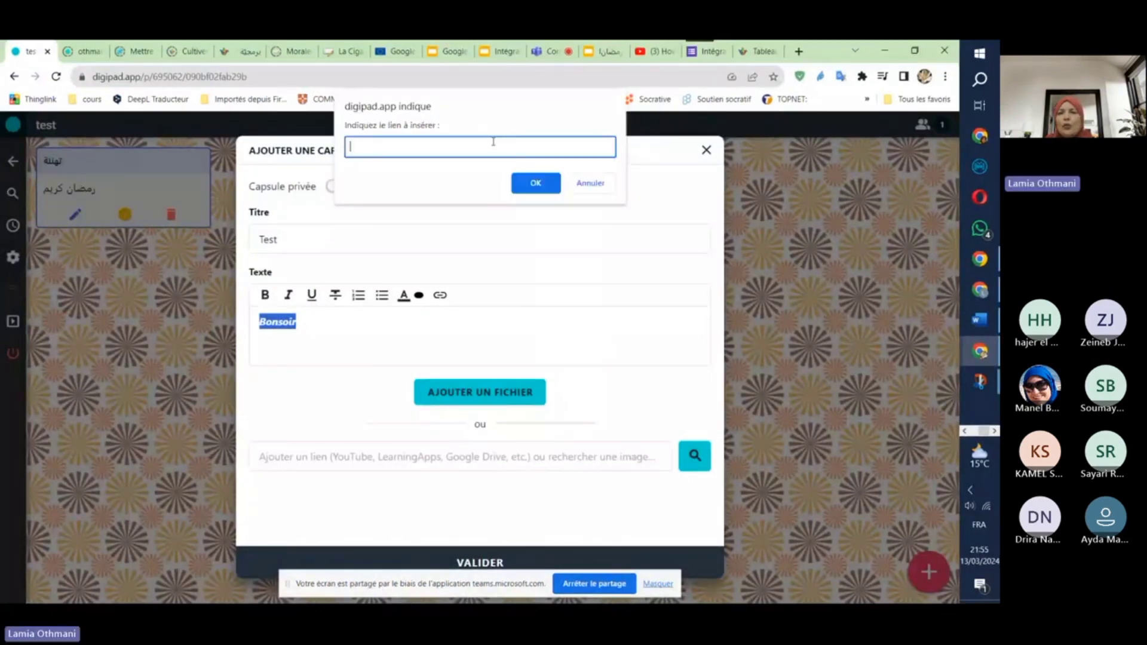
key("ctrl+v")
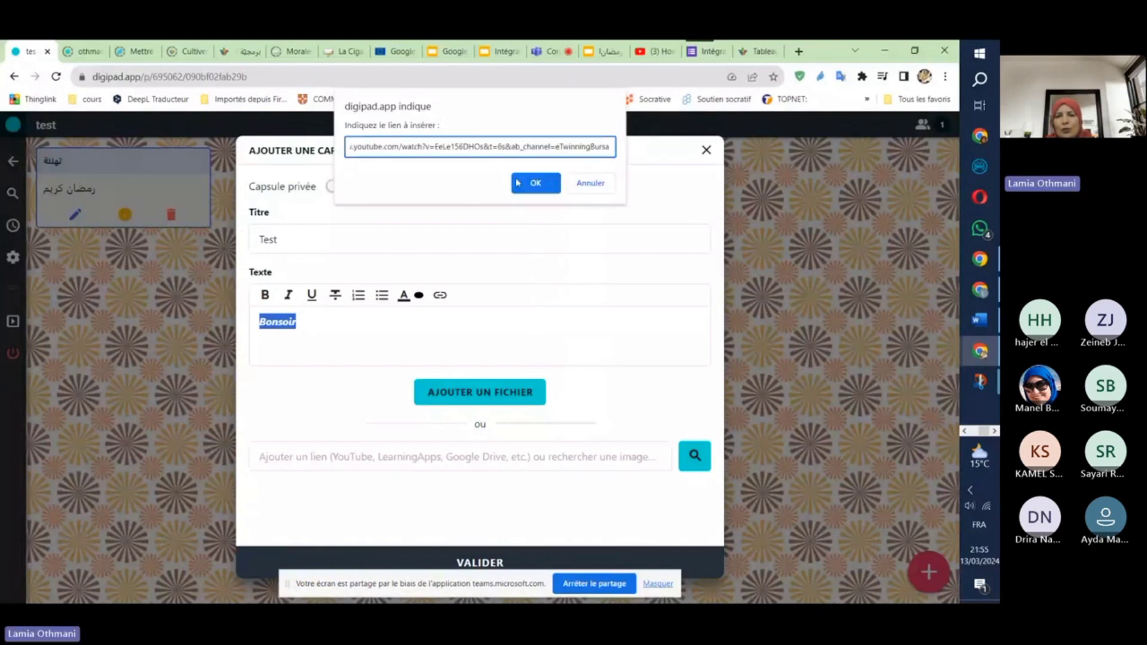
left_click(518, 183)
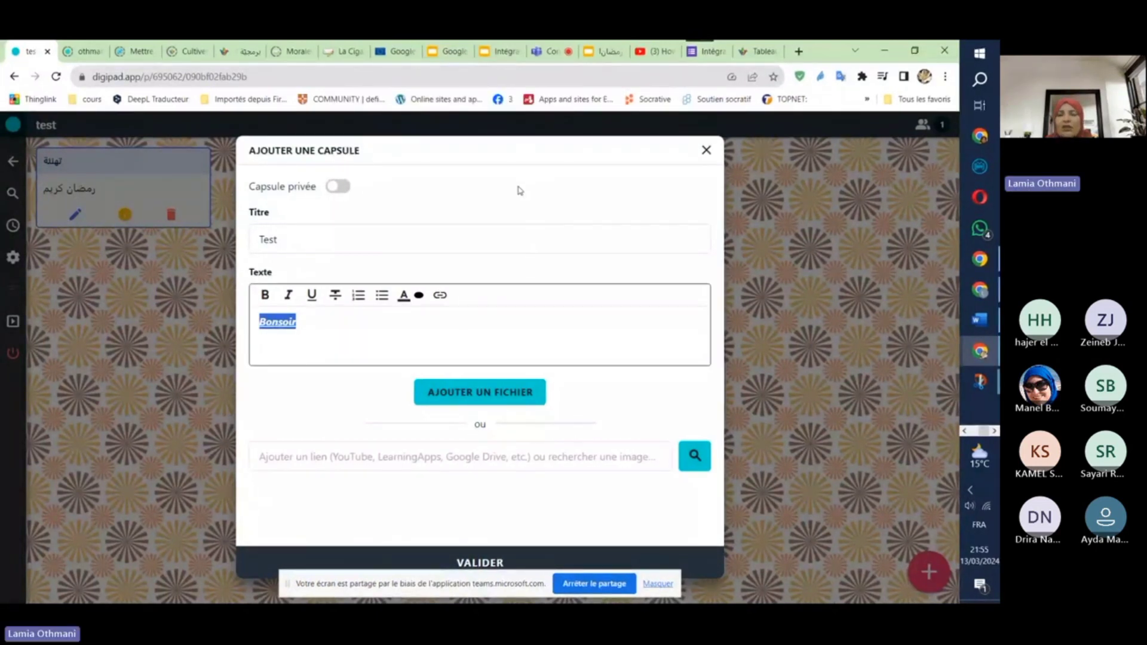
- Add the image "8 étapes faciles pour créer un projet !" from the 22-01-2024 folder to the capsule and validate the capsule
left_click(469, 391)
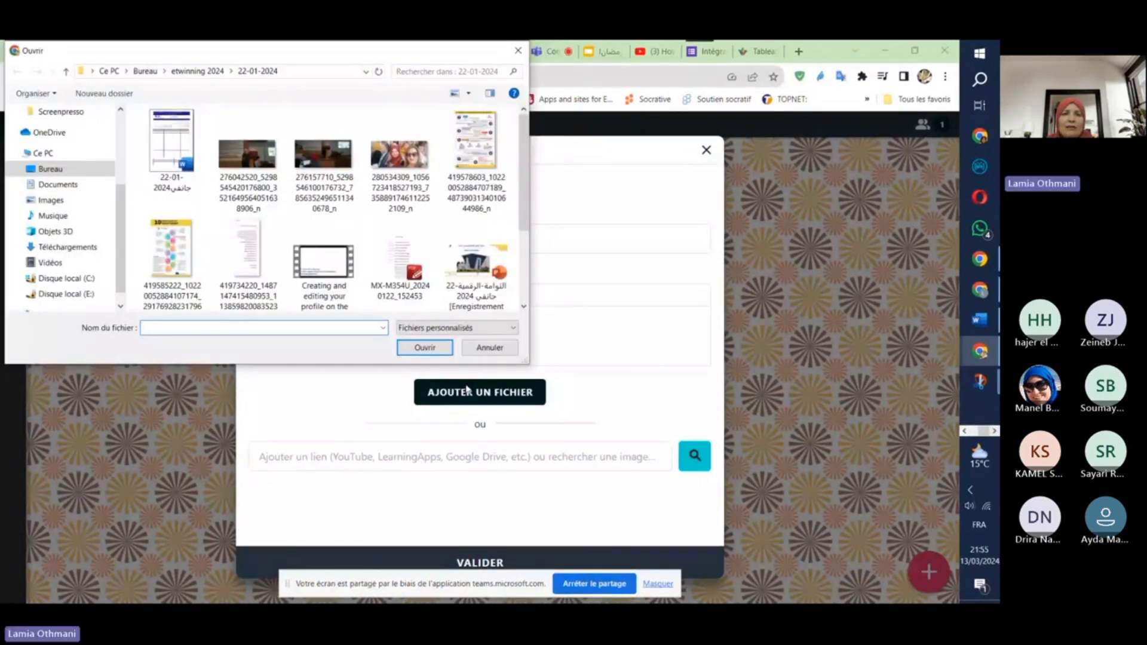
left_click(487, 159)
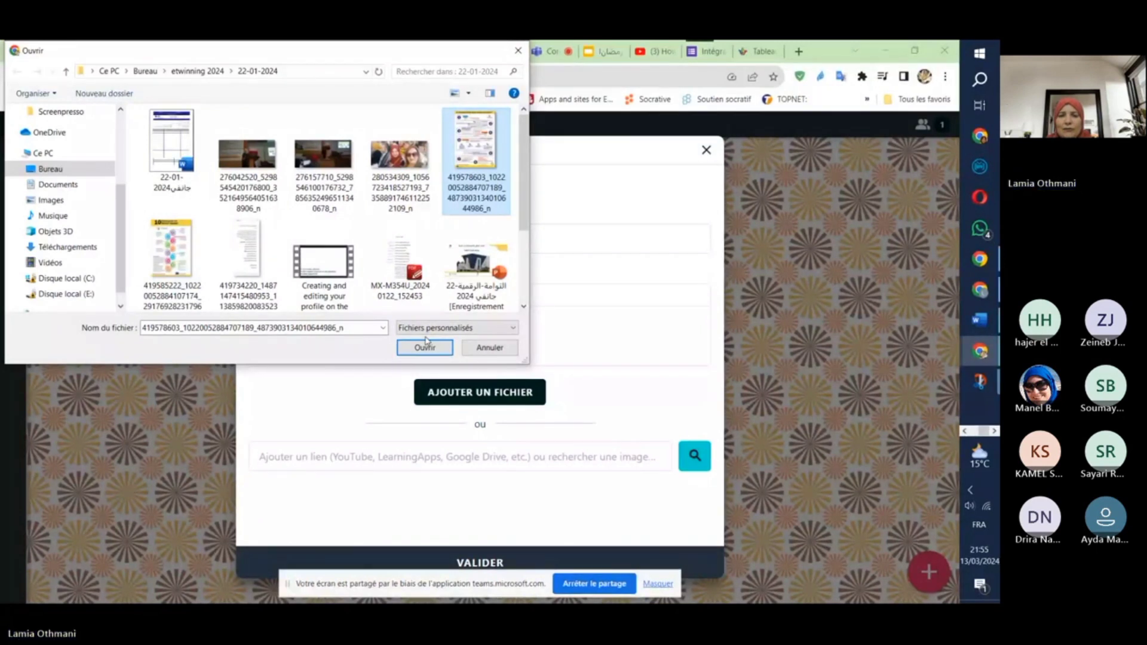
left_click(426, 344)
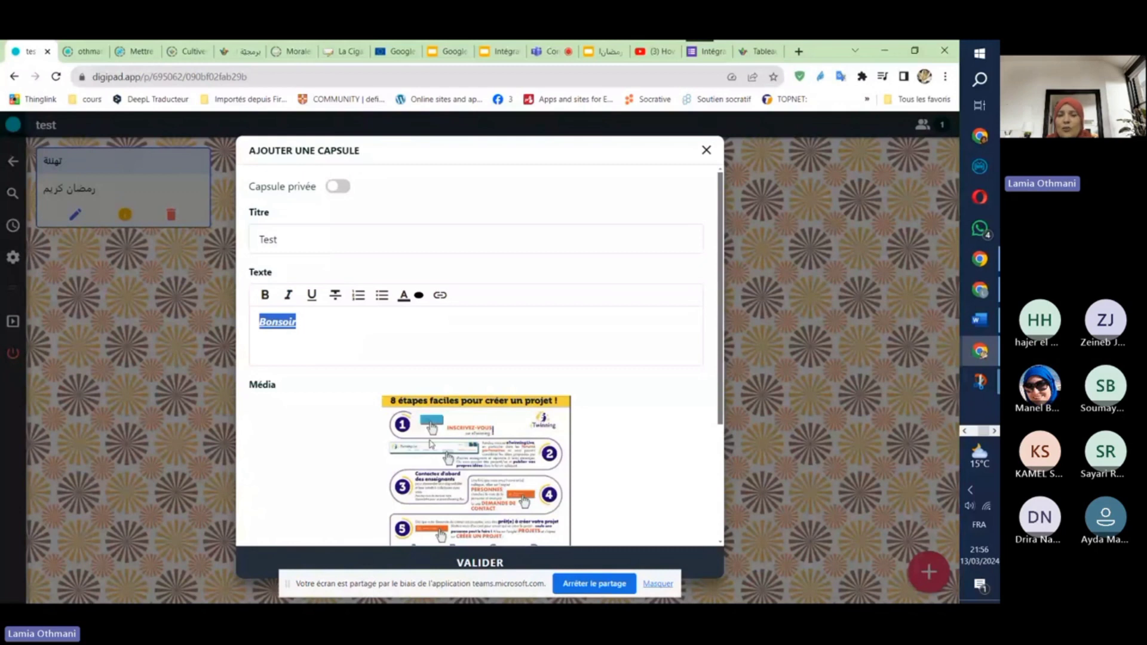
left_click(722, 498)
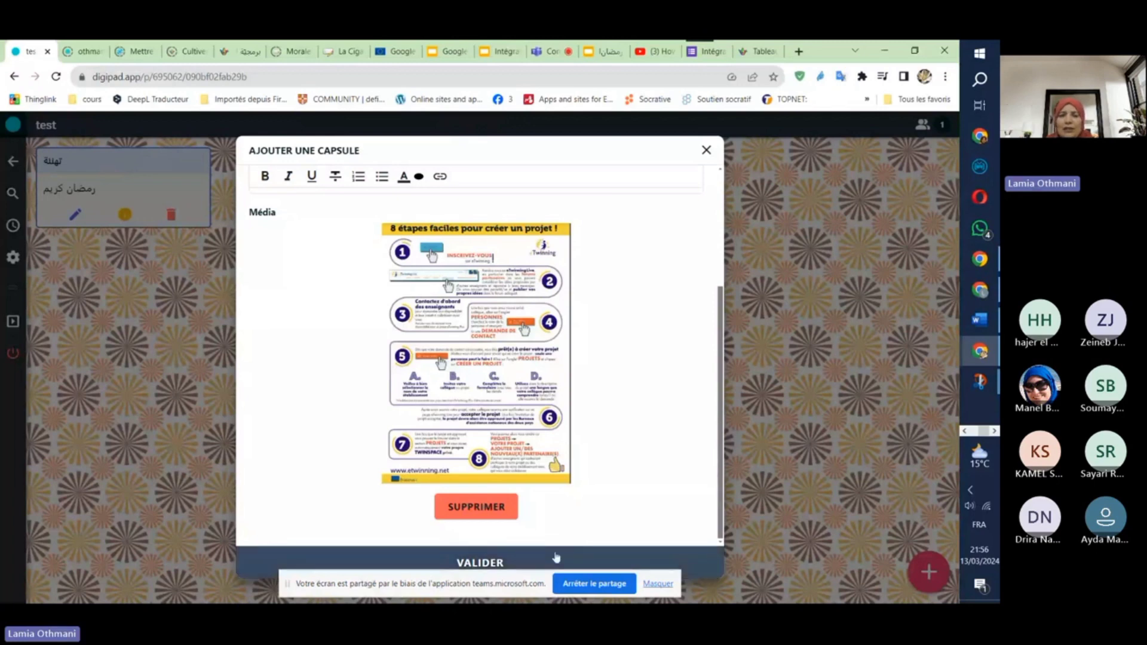
left_click(658, 585)
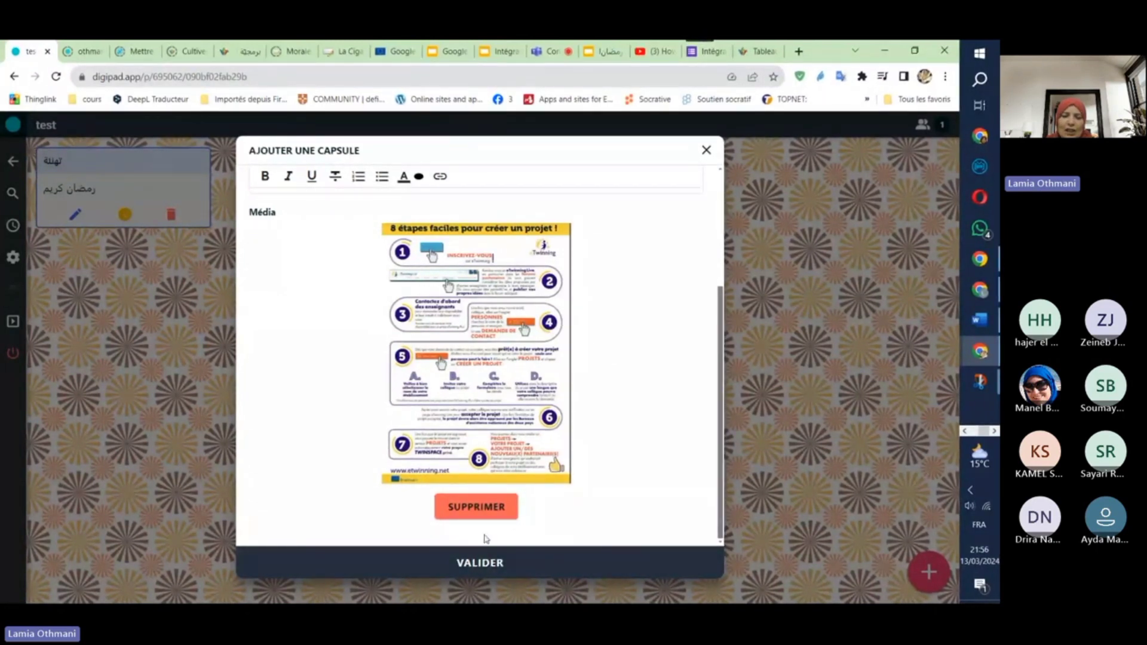
left_click(479, 574)
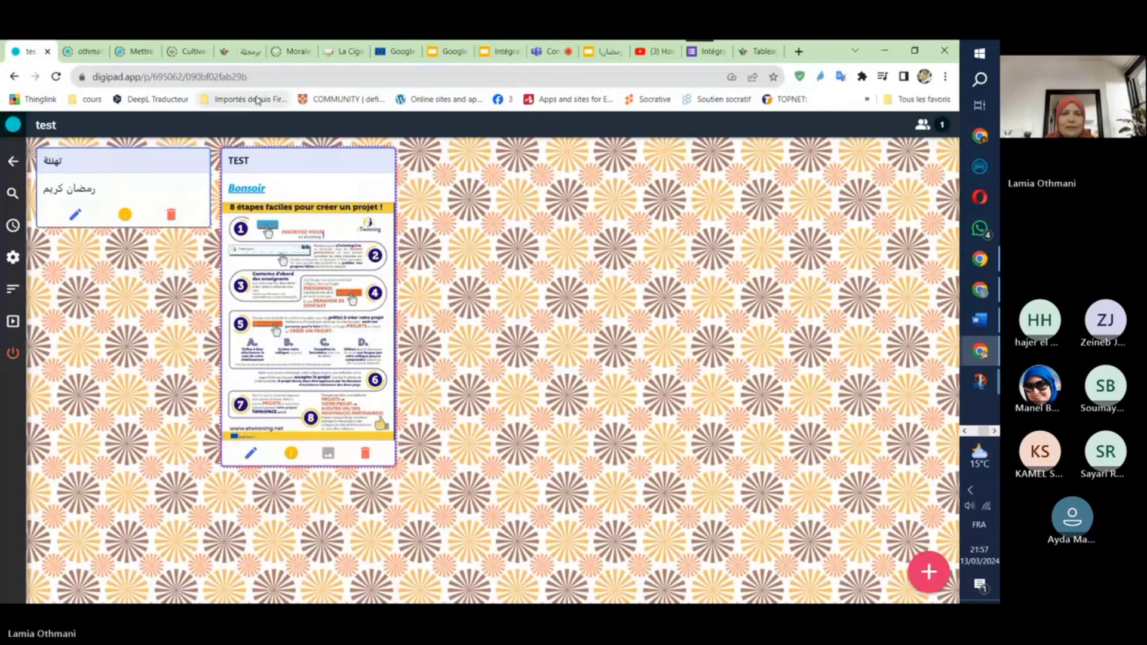
- Copy the test pad's web address and send it in the Teams meeting conversation
key("ctrl+l")
key("ctrl+c")
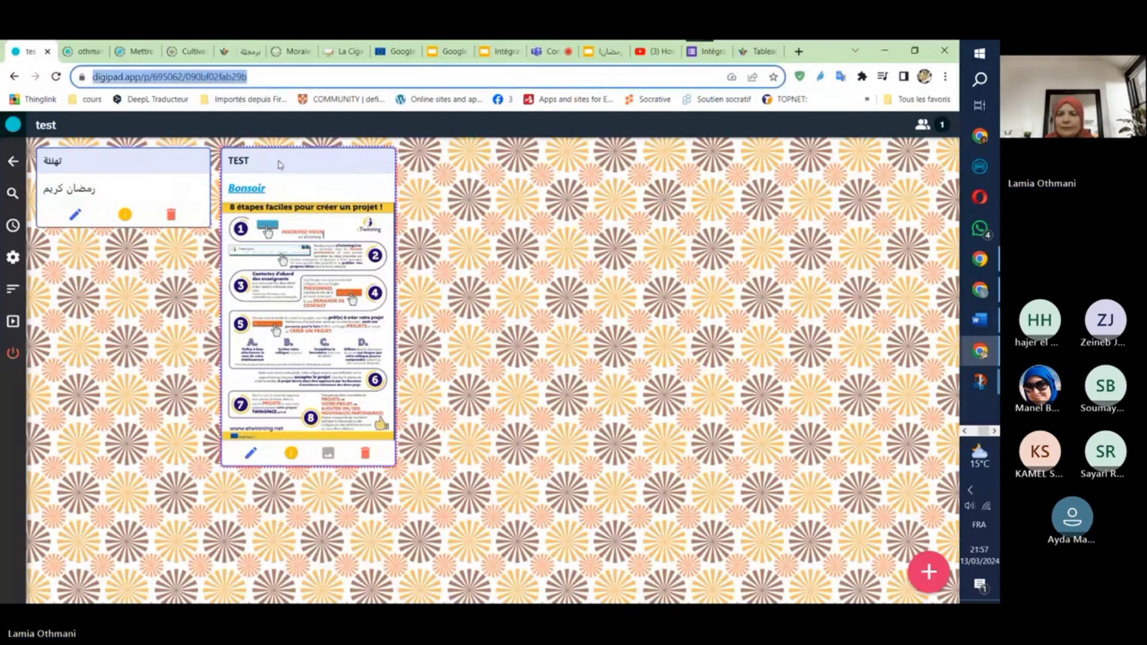
left_click(544, 52)
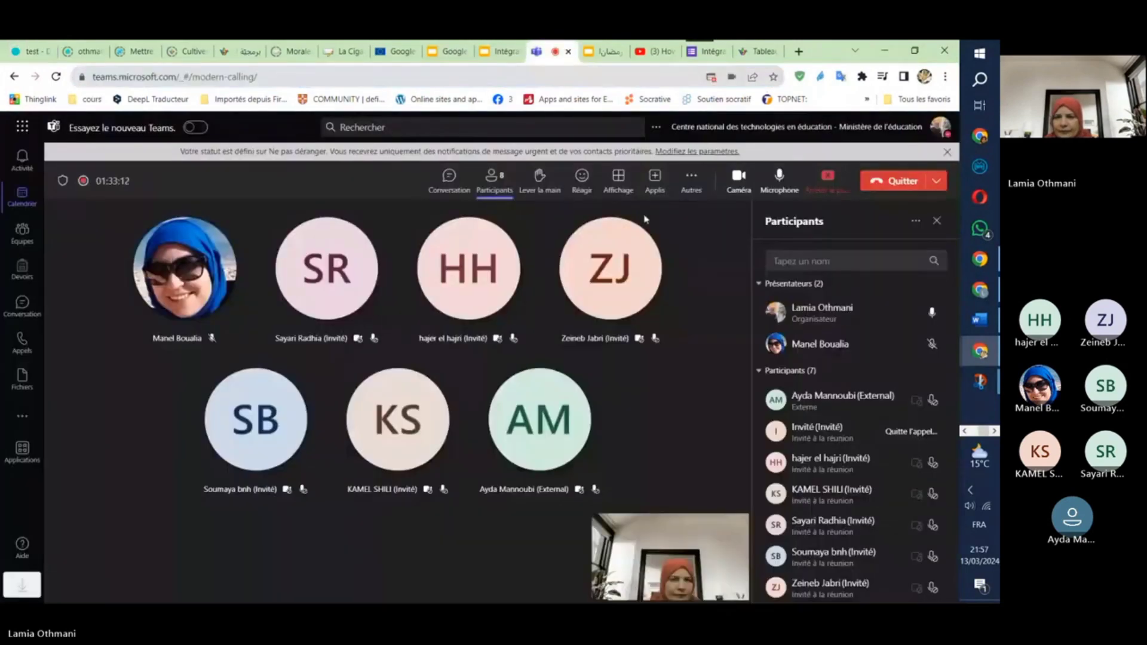
left_click(504, 185)
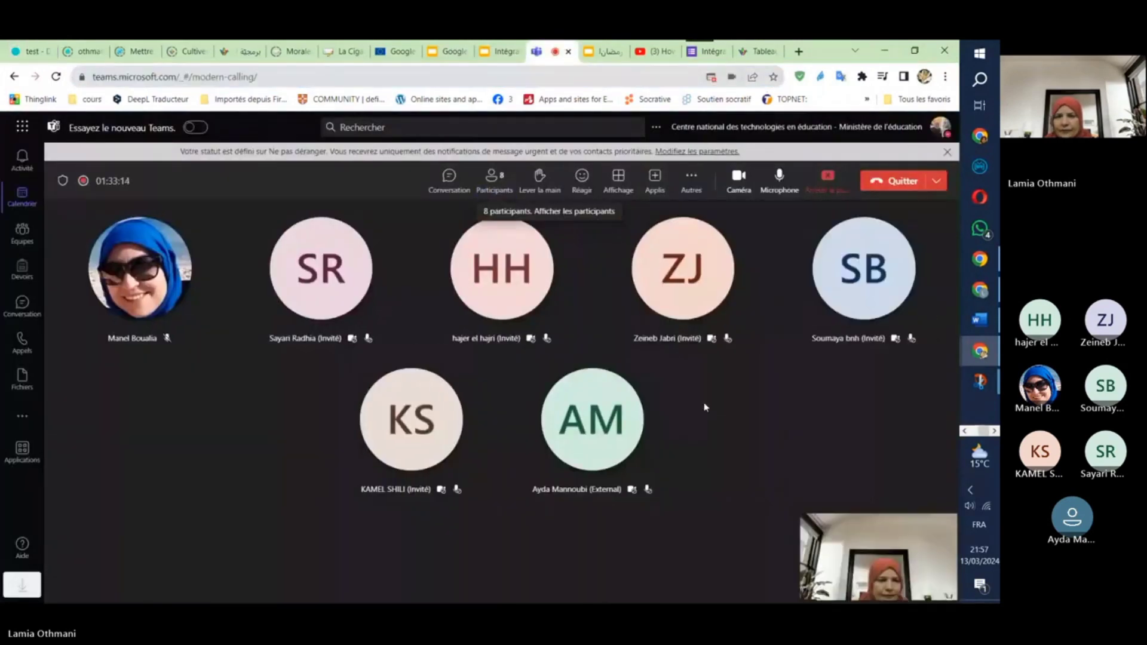
left_click(447, 179)
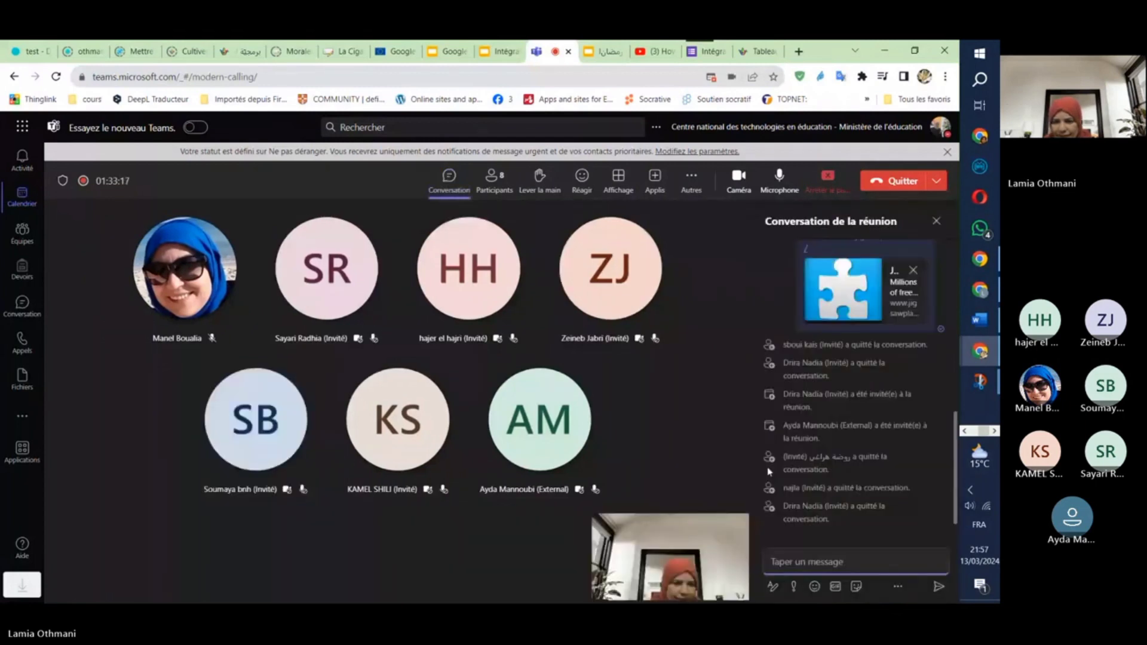
left_click(799, 562)
key("ctrl+v")
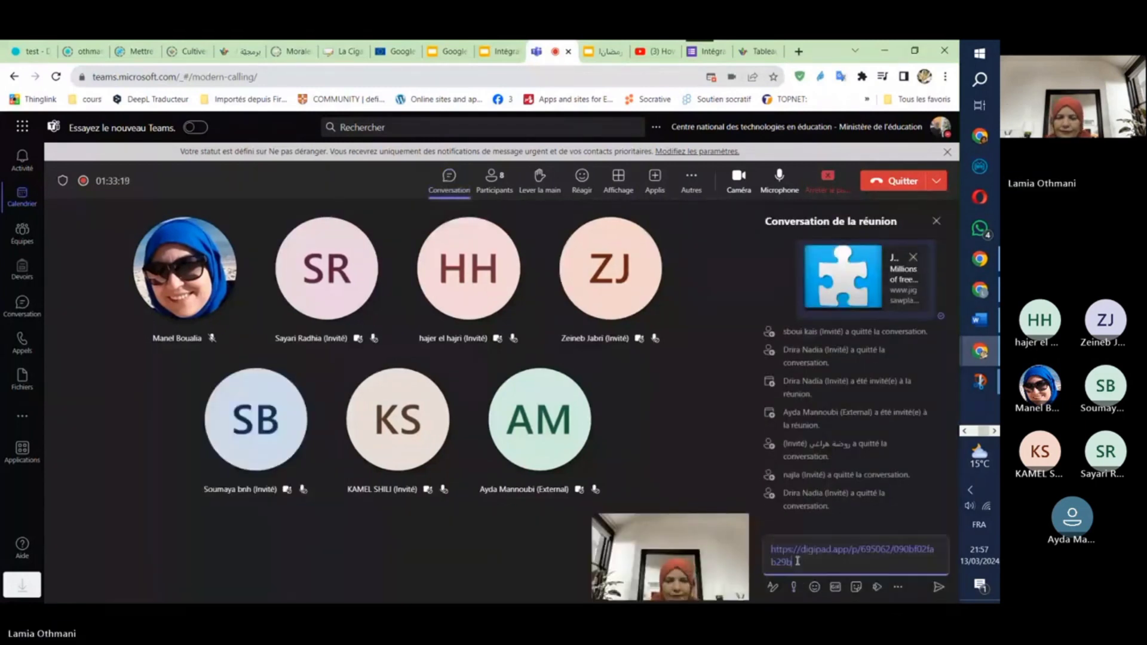
key("Return")
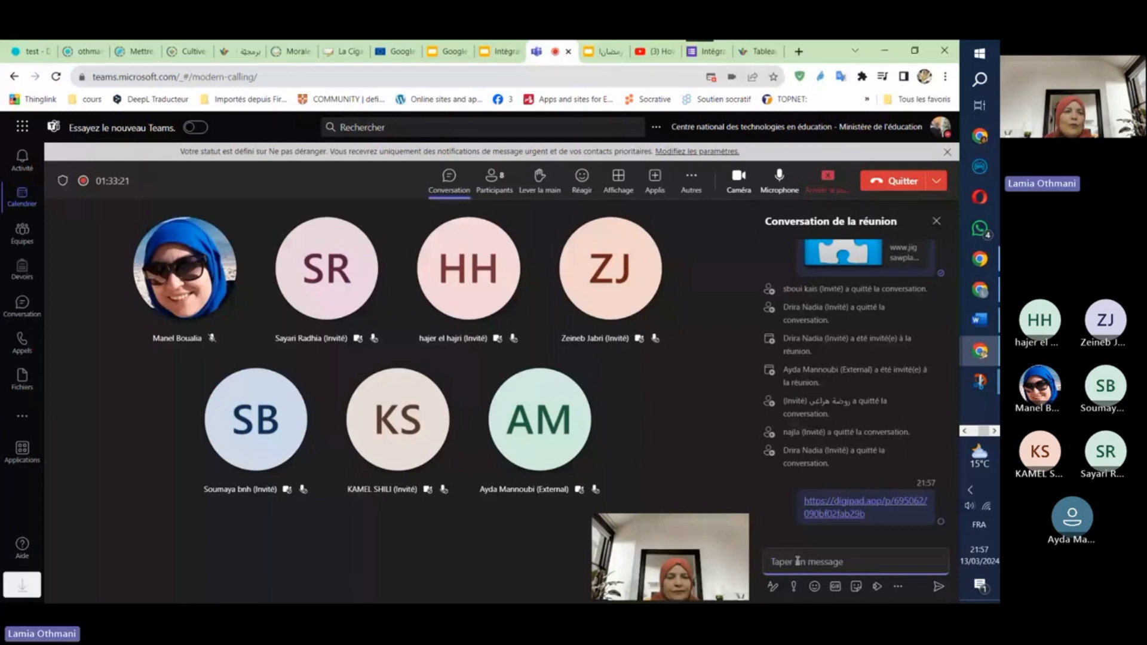
- Return to the Digipad test pad and copy its integration code from the pad settings
left_click(18, 52)
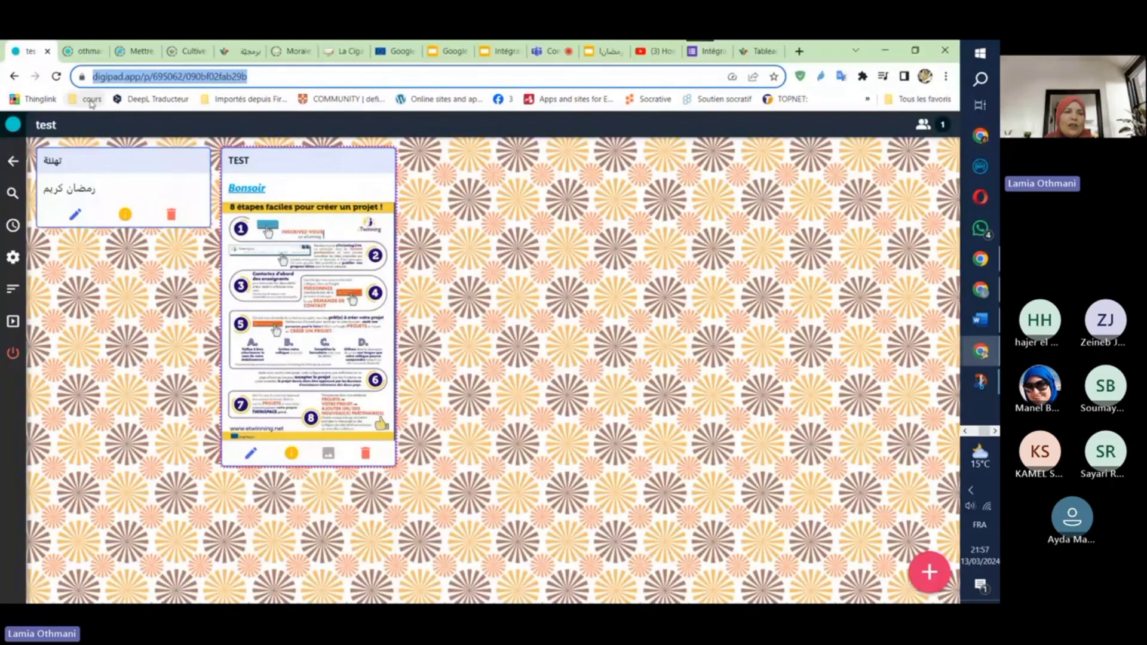
left_click(13, 257)
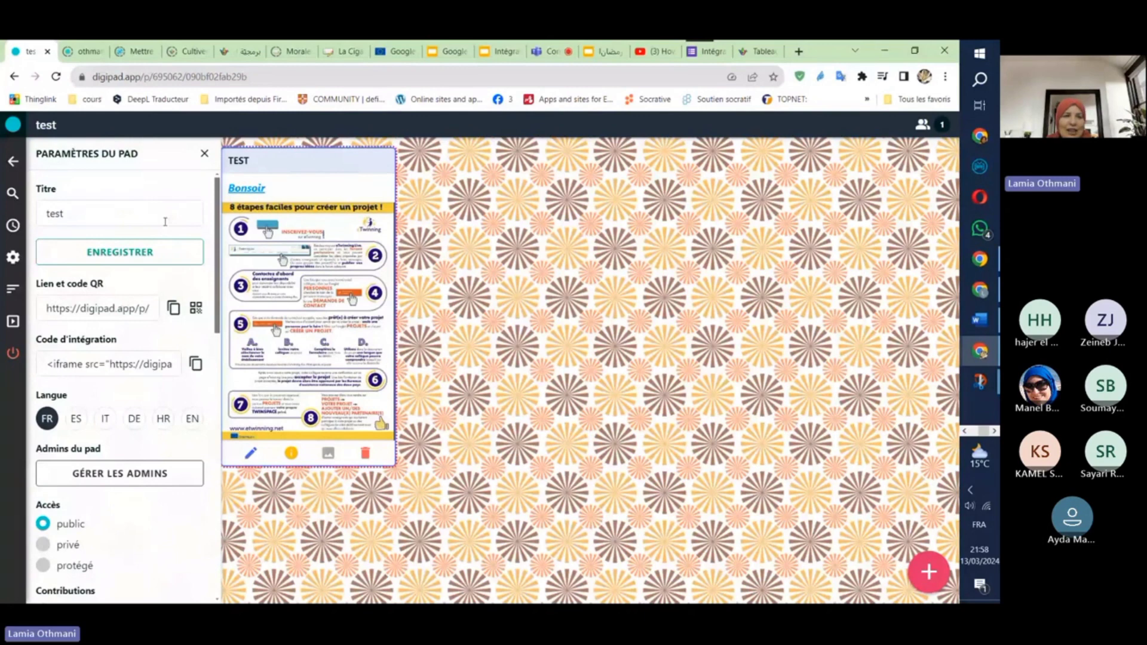
key("Escape")
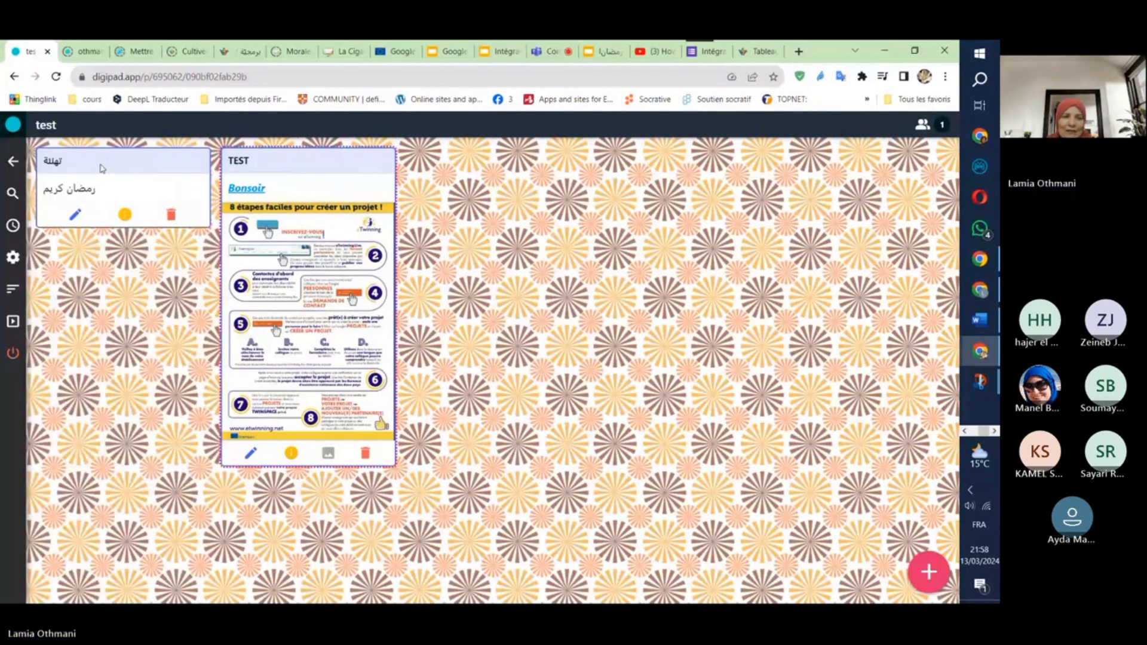
left_click(12, 257)
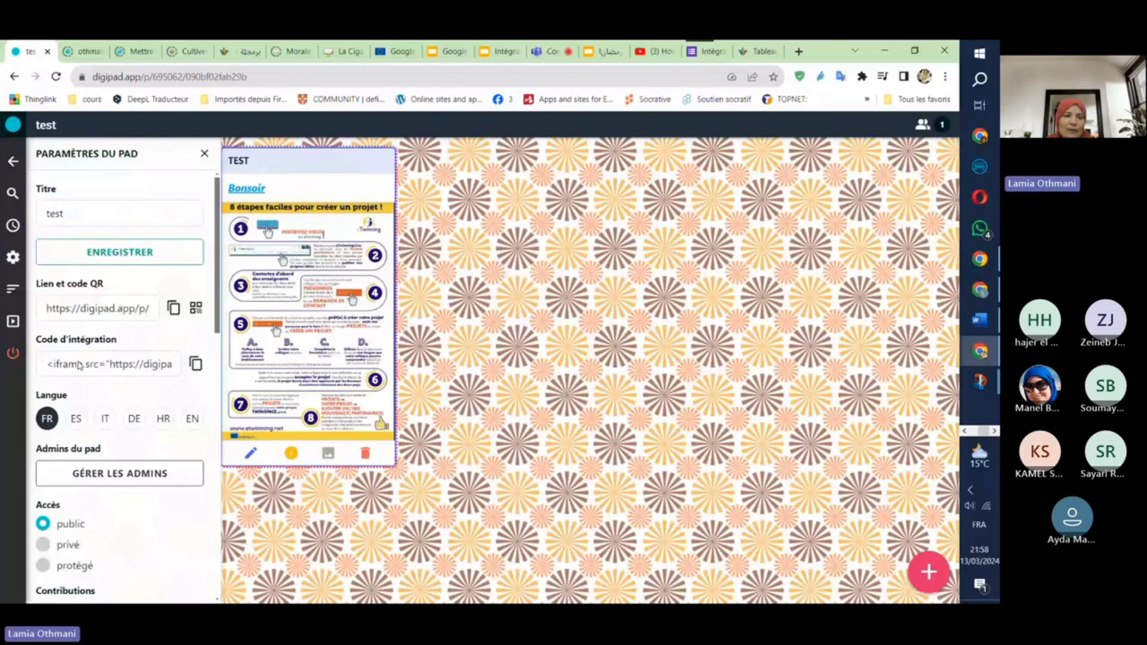
left_click(196, 364)
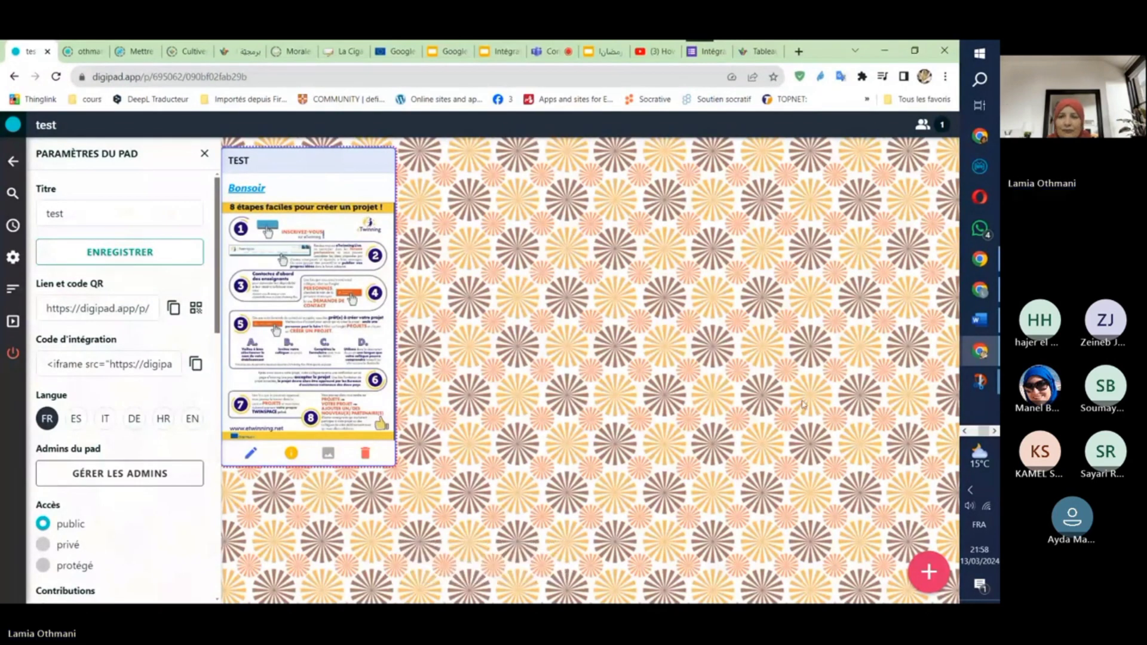
- Switch to the Word document yyy and paste the pad's iframe code on a new page below the last Digipad link
left_click(980, 320)
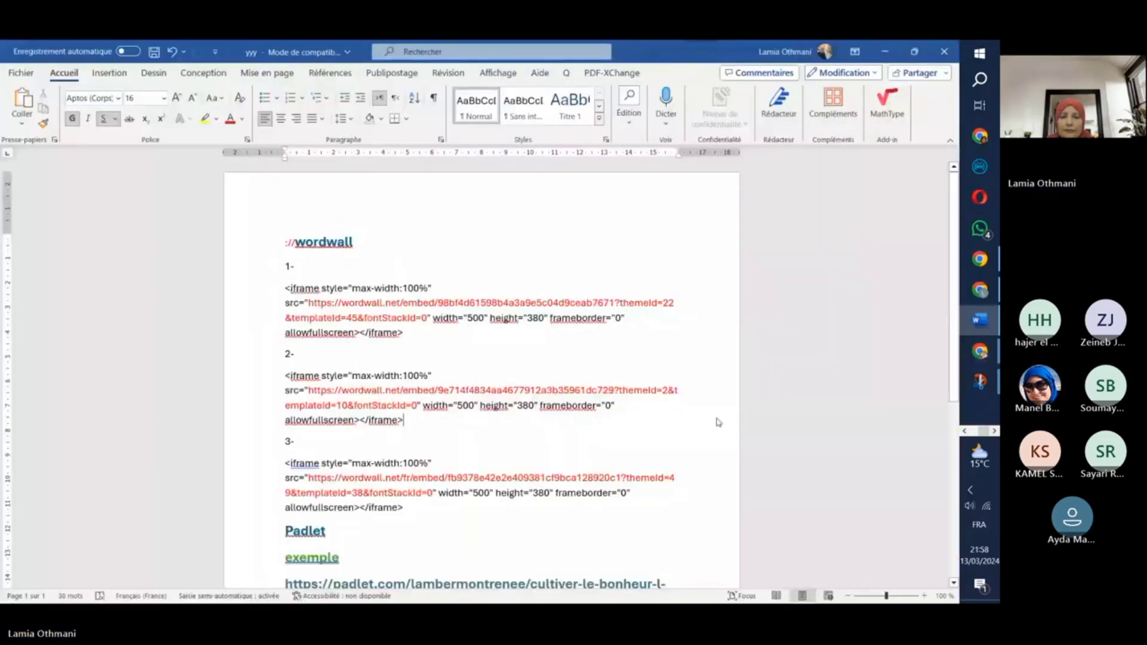
left_click(639, 477)
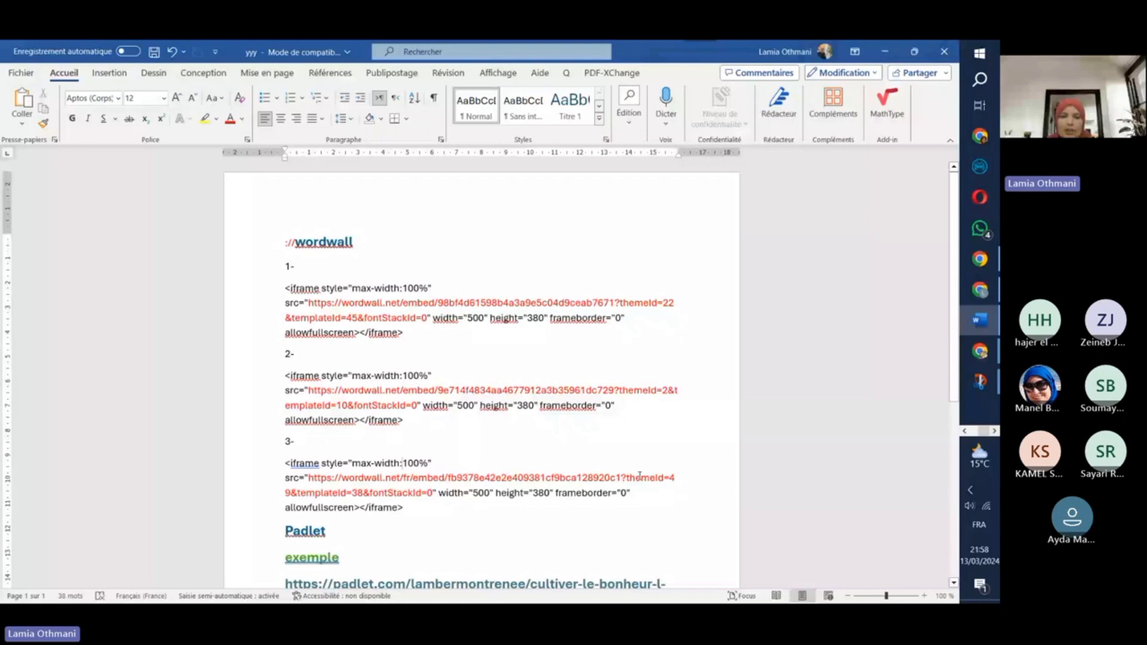
scroll(639, 476, "down", 3)
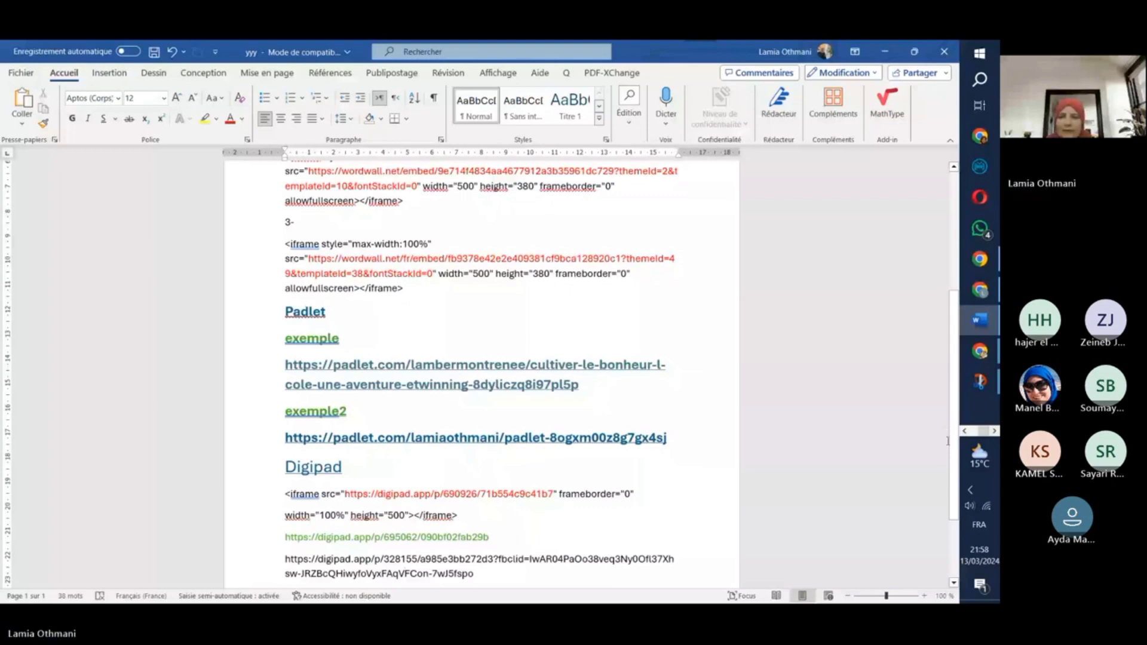
scroll(948, 441, "down", 3)
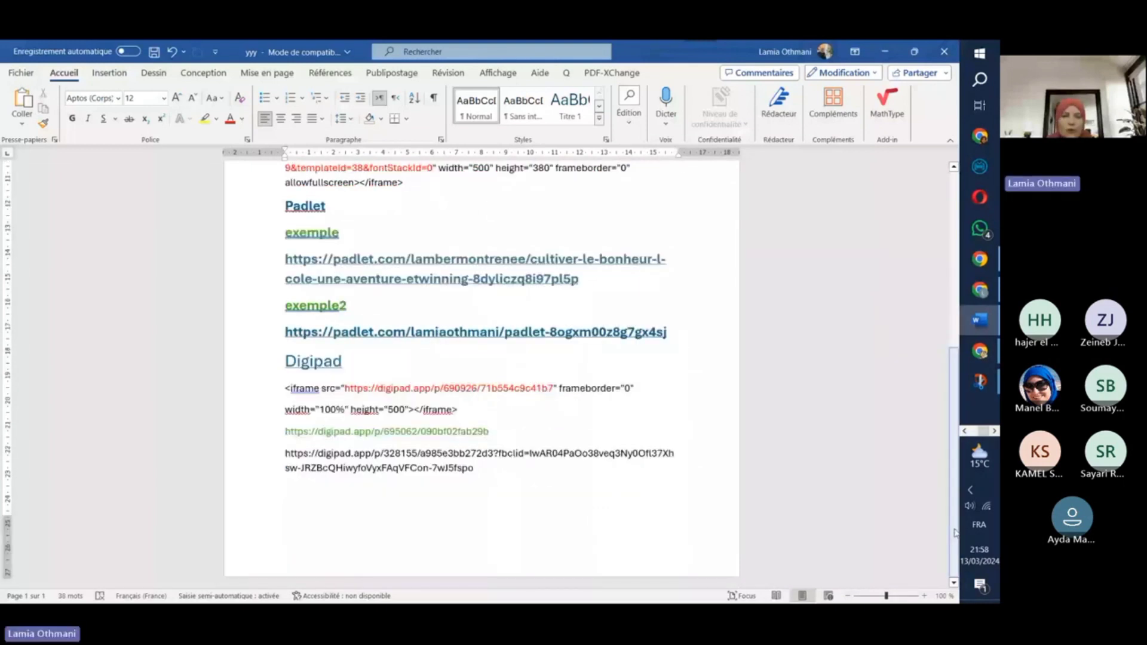
left_click(604, 532)
key("Return")
key("Return")
key("Return")
key("Return")
key("Return")
key("Return")
key("Return")
key("Return")
key("Return")
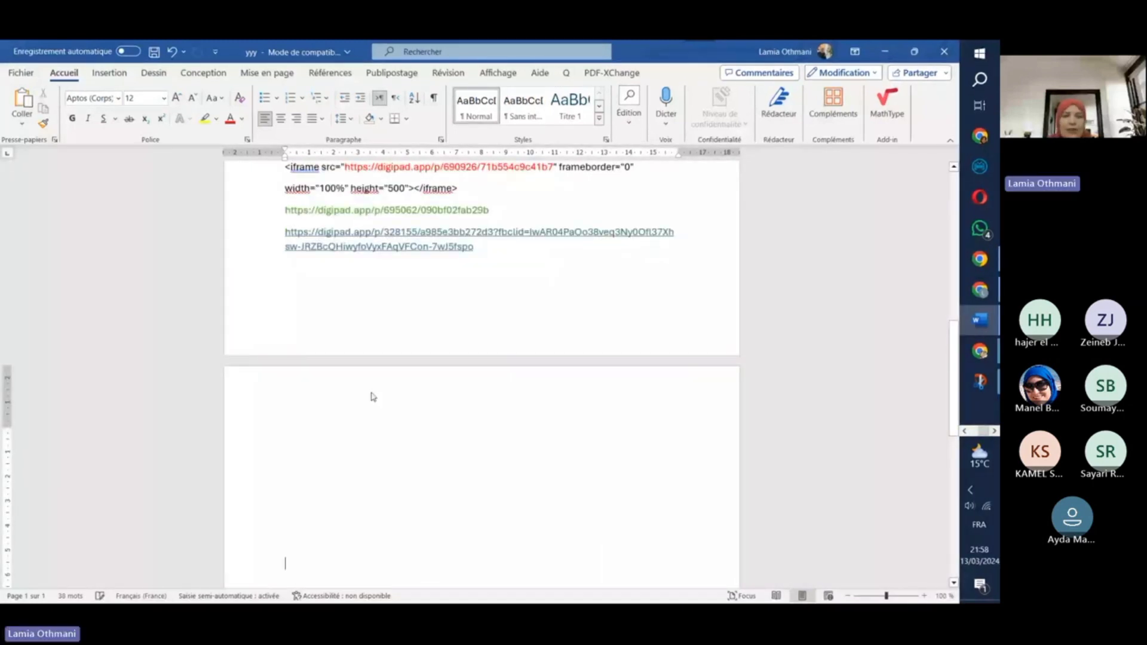
key("ctrl+z")
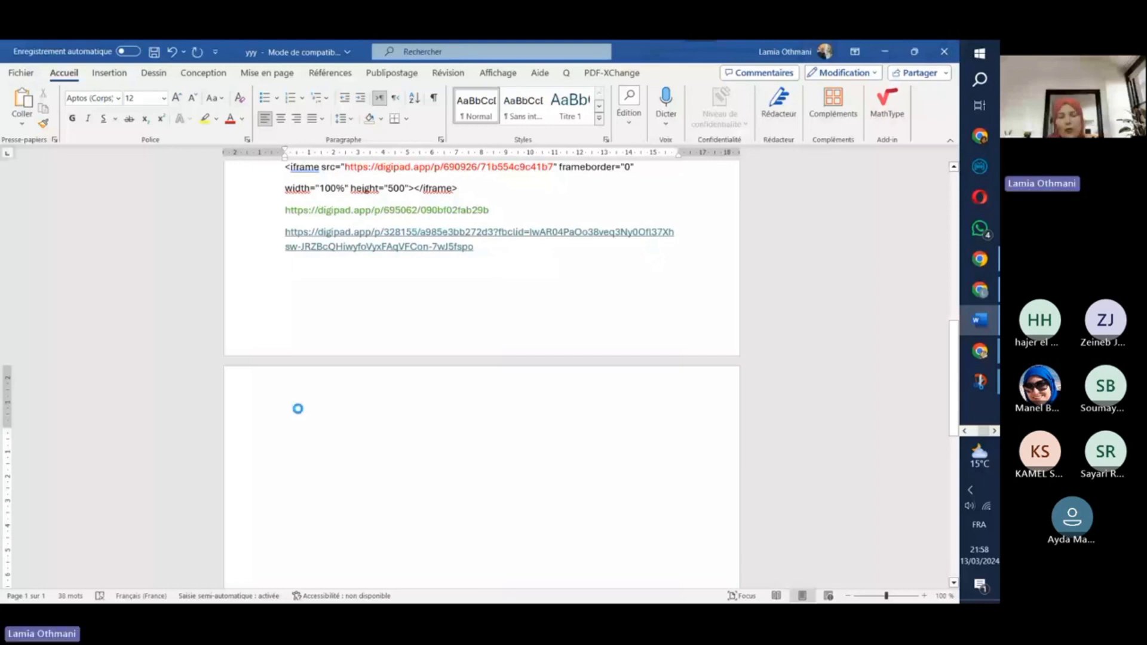
key("ctrl+v")
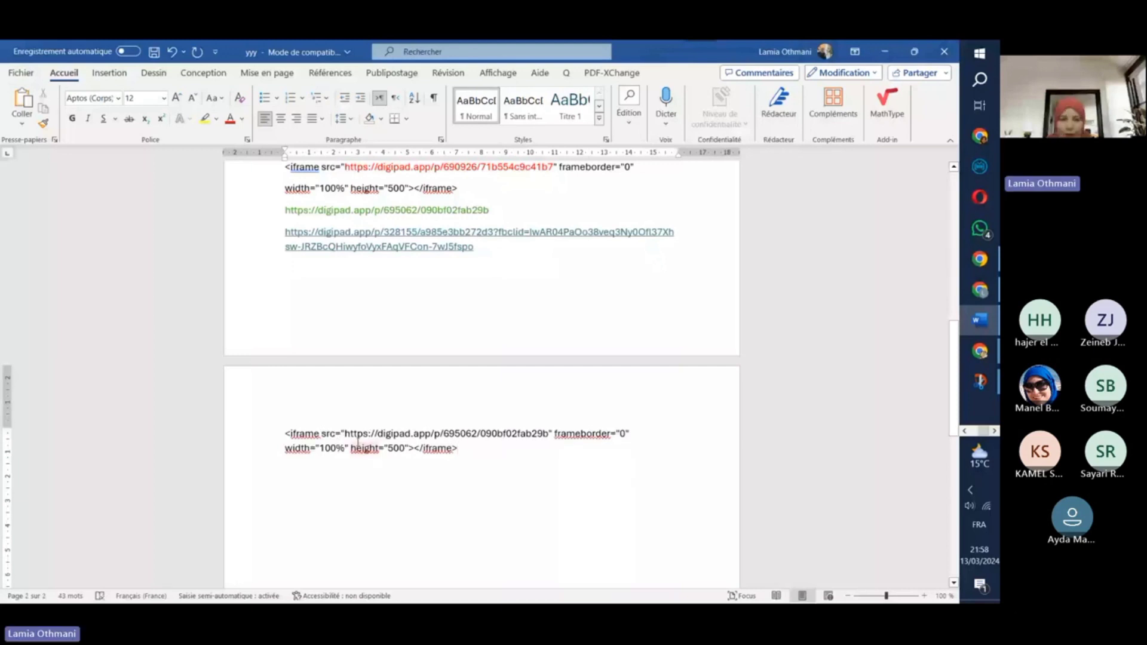
- Format the Digipad web address inside the pasted iframe code in red at font size 18
double_click(319, 440)
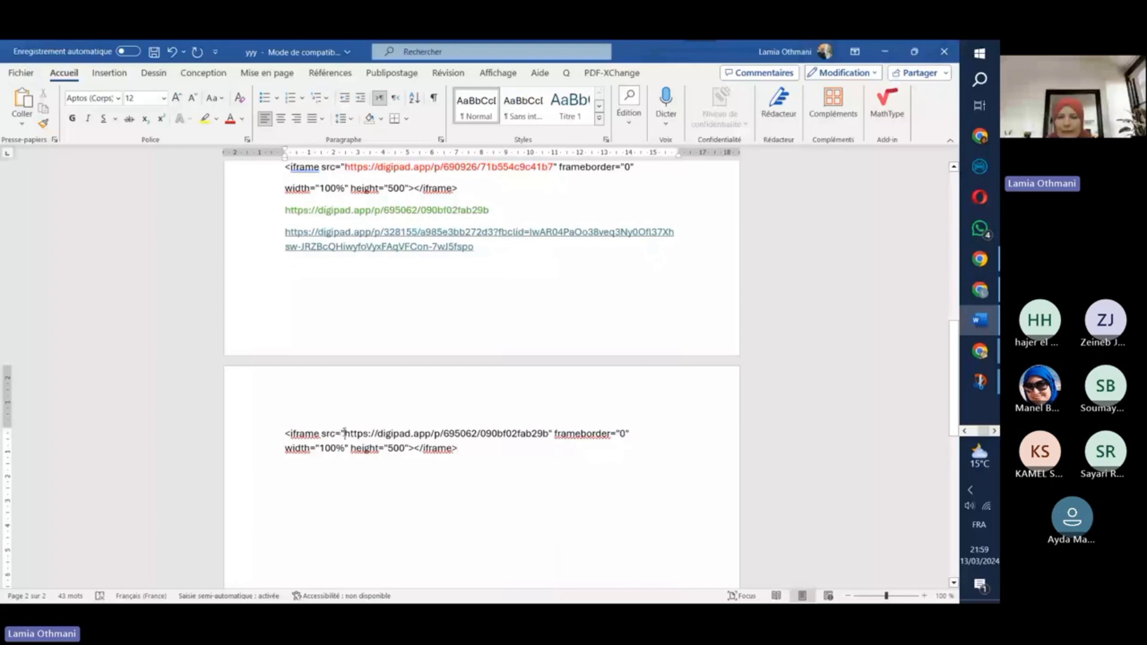
left_click_drag(344, 432, 508, 436)
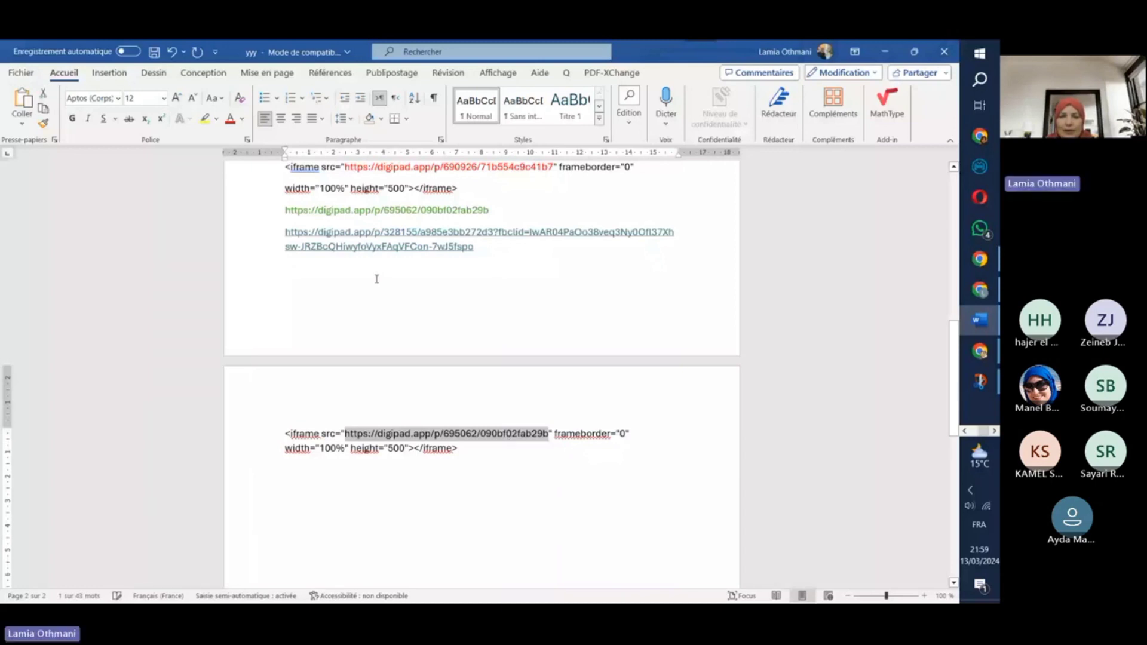
left_click(177, 98)
left_click(176, 98)
left_click(177, 98)
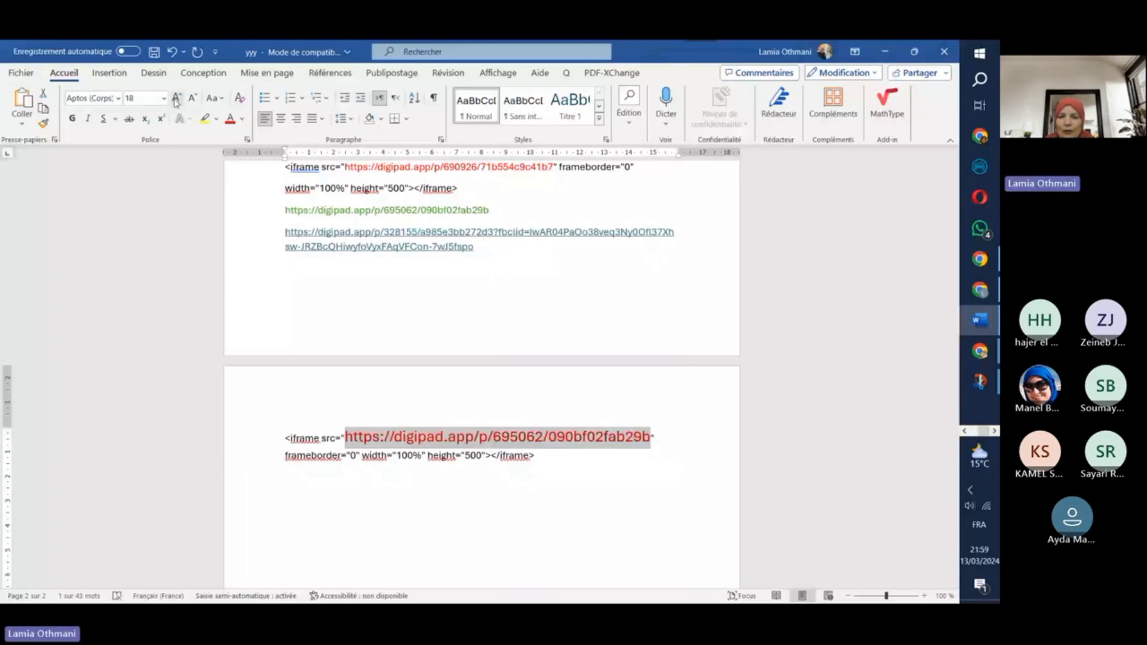
- Enlarge the red Digipad address inside the iframe code to font size 20
left_click(176, 98)
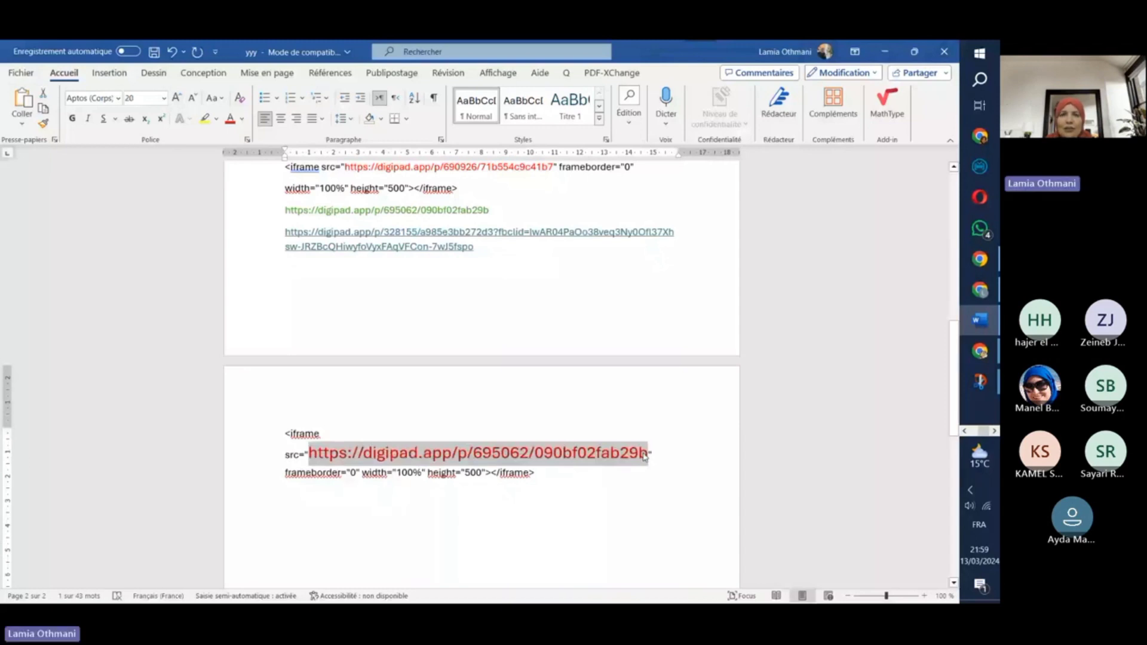
- Switch to the TwinSpace google Slides page in Chrome and set its translation back to English
left_click(983, 354)
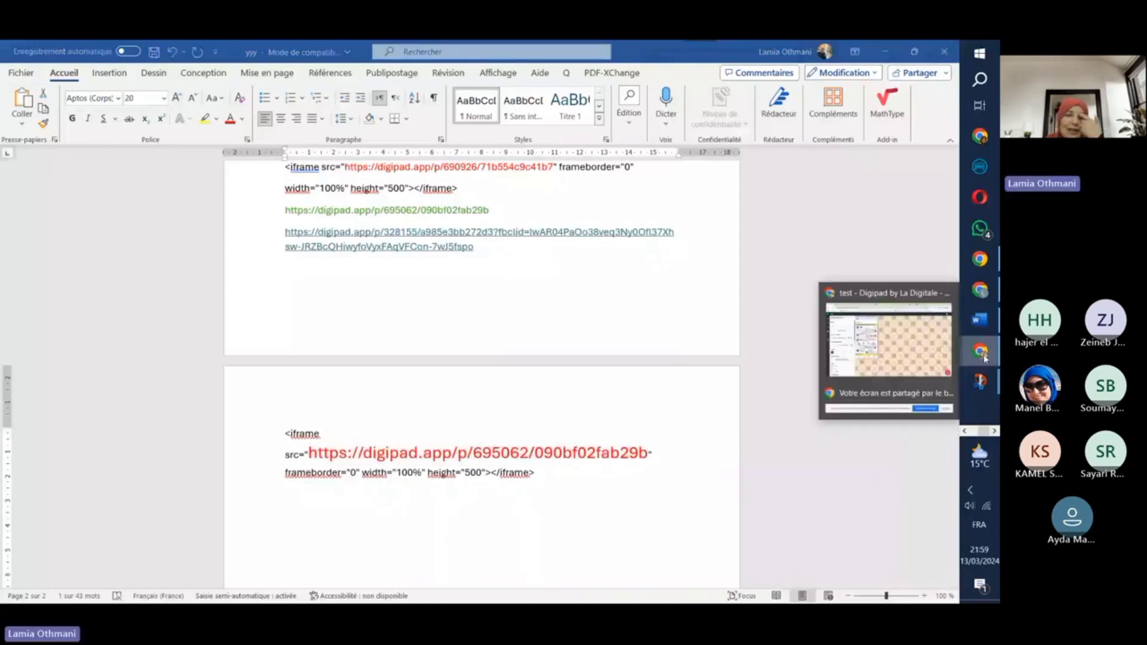
left_click(889, 341)
left_click(391, 51)
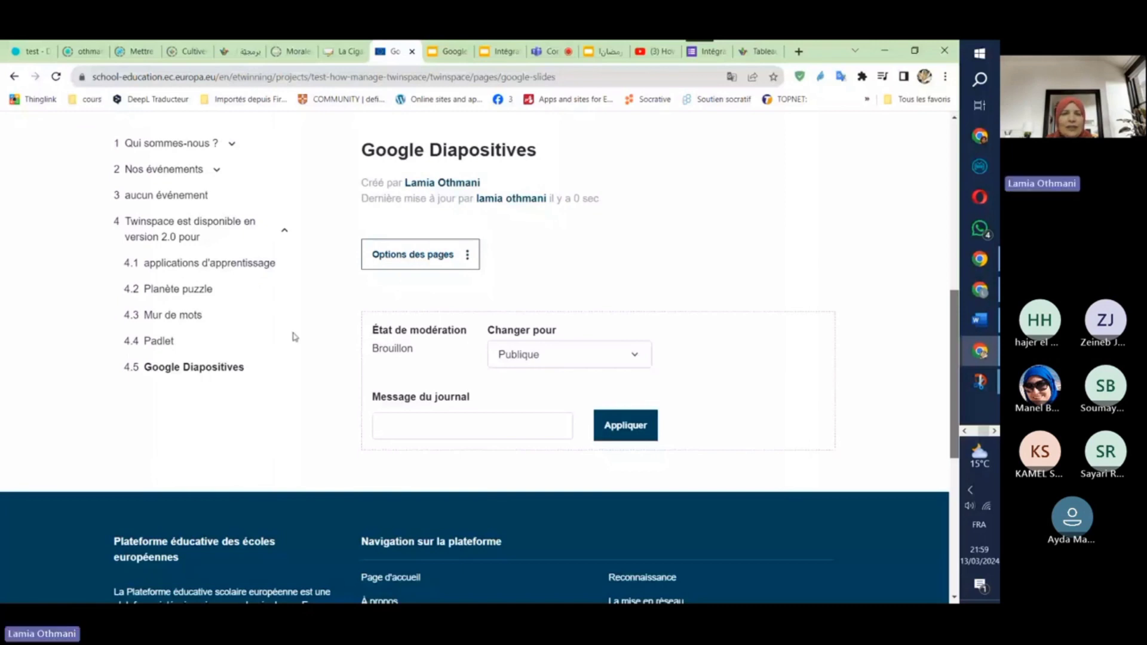
left_click(730, 81)
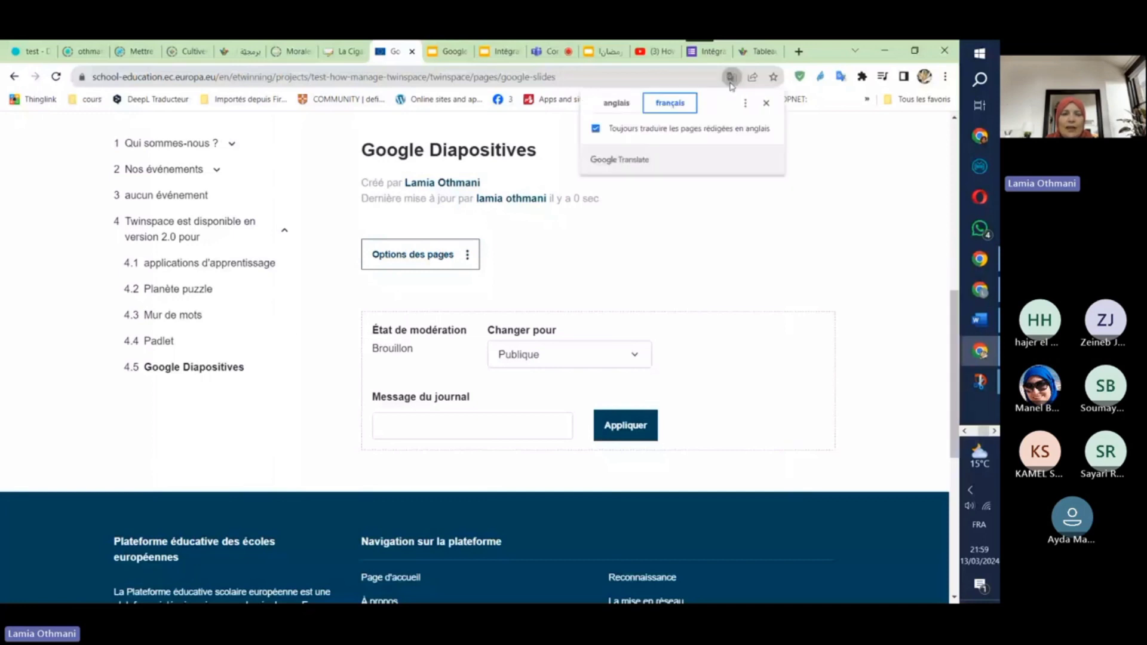
left_click(616, 103)
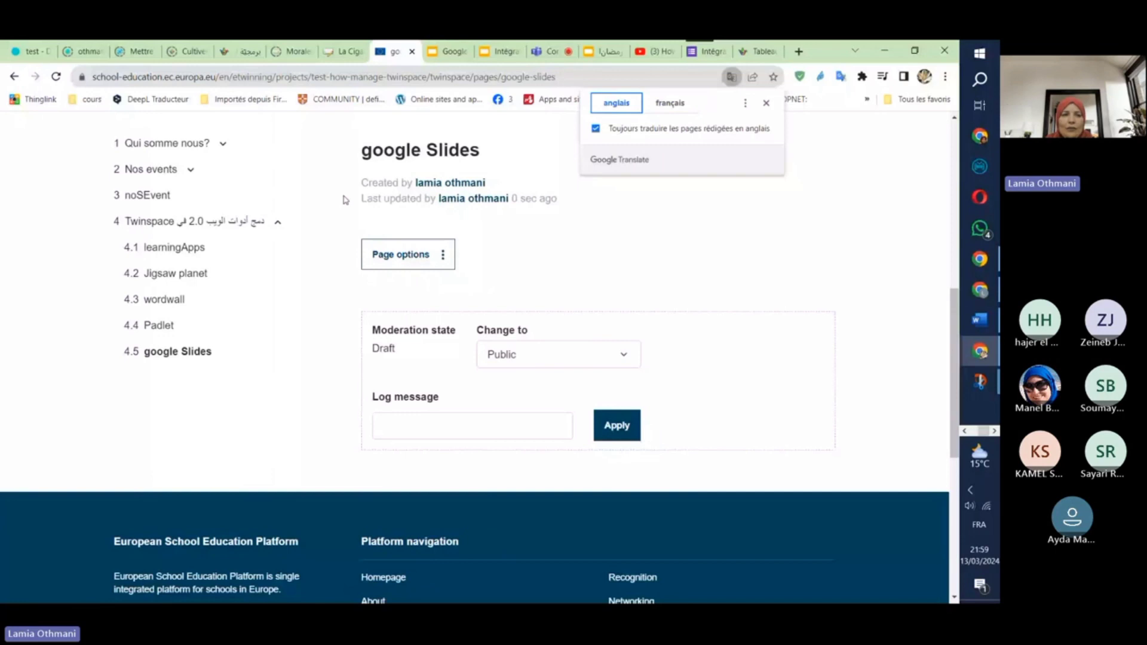
- Create a TwinSpace page titled Digipad under the parent page "دمج أدوات الويب 2.0 في Twinspace"
left_click(442, 256)
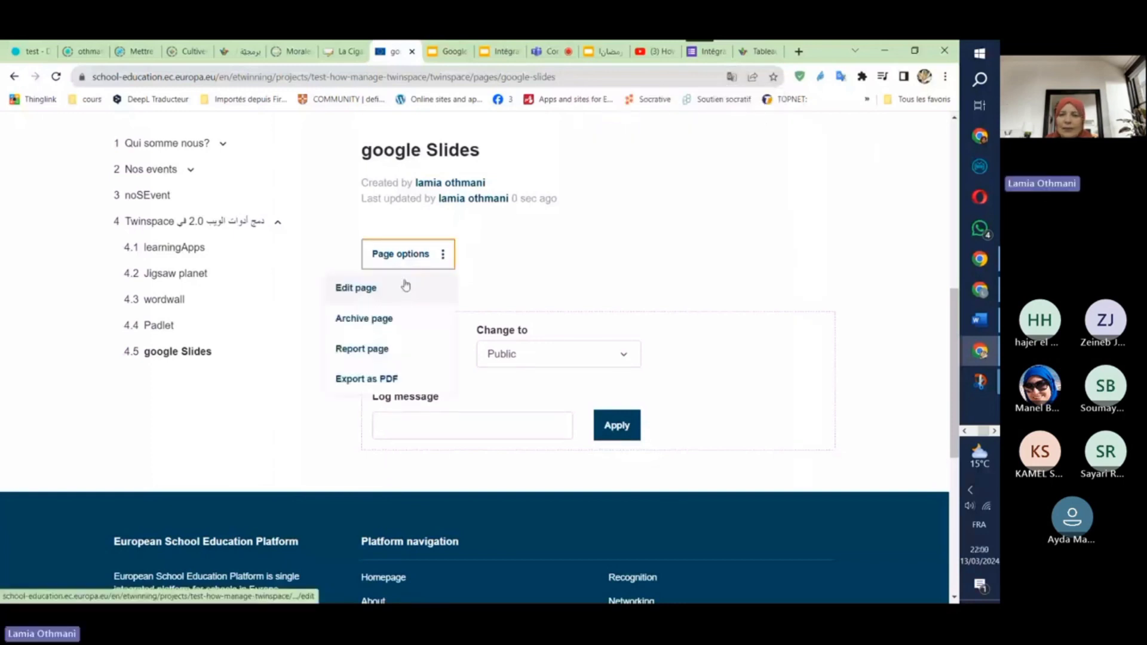
scroll(894, 253, "up", 6)
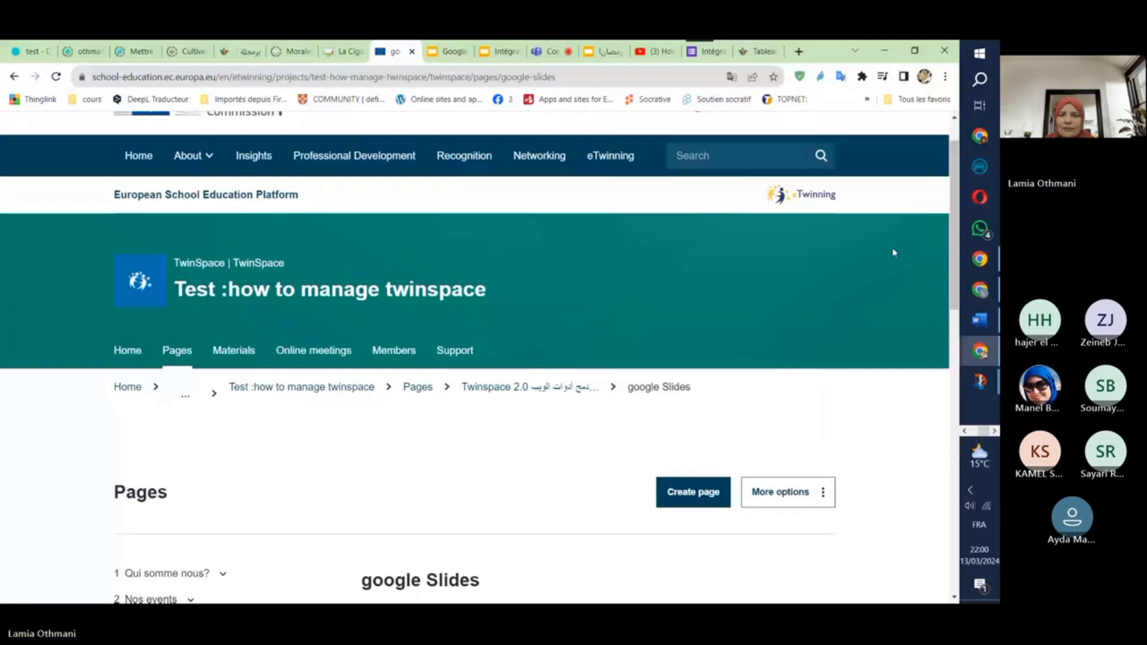
left_click(693, 492)
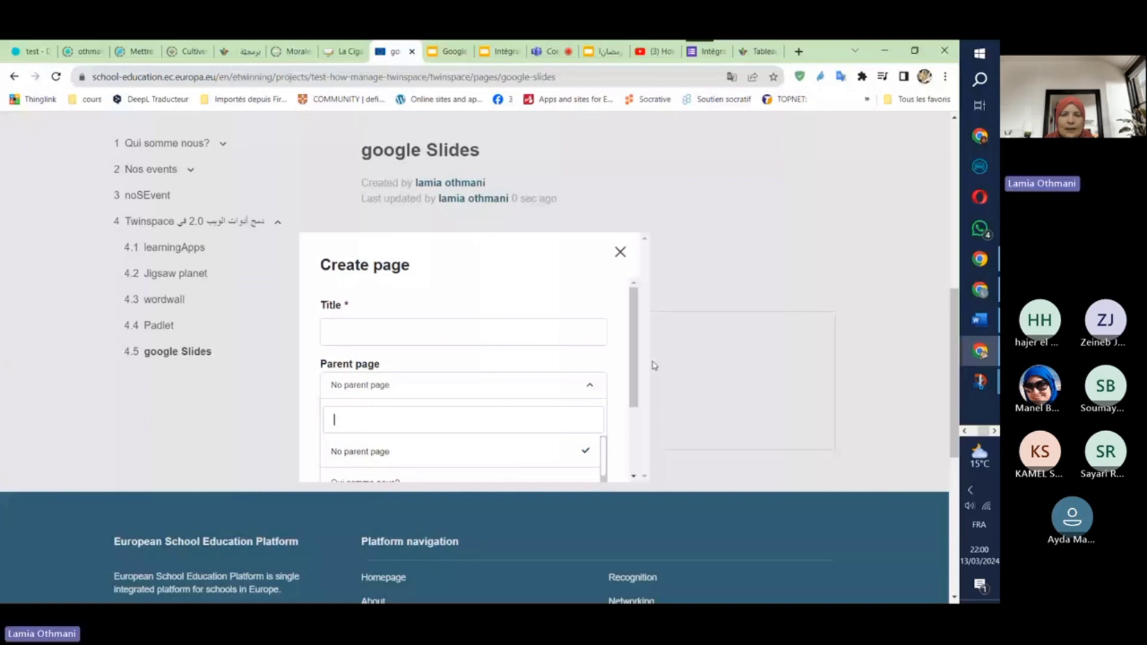
scroll(591, 323, "down", 1)
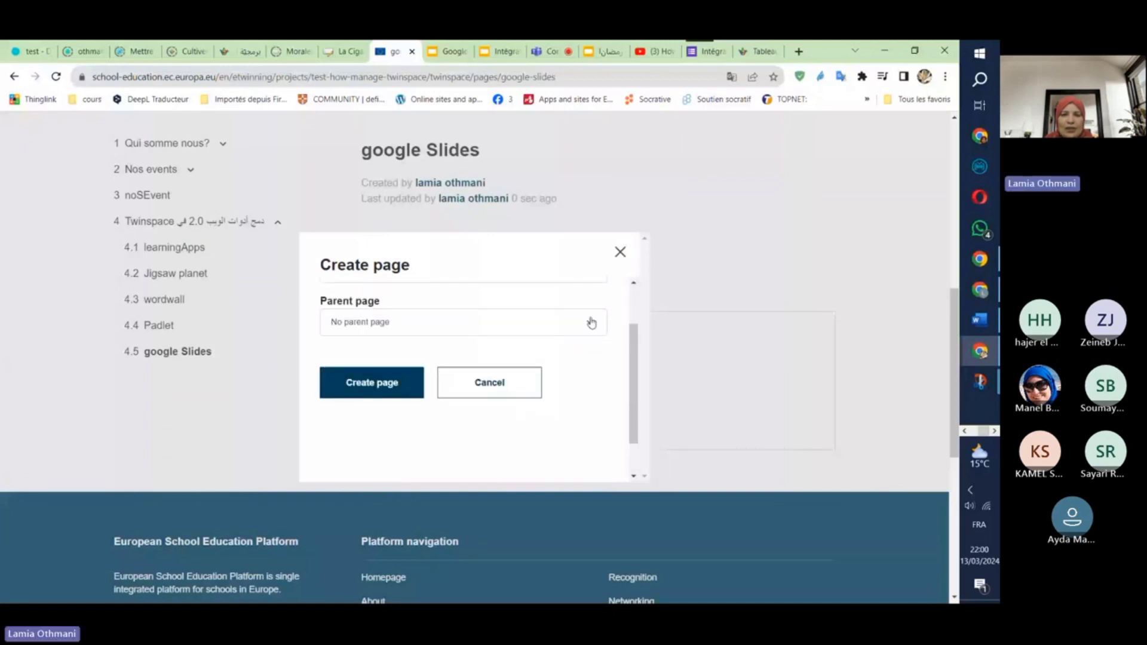
left_click(592, 322)
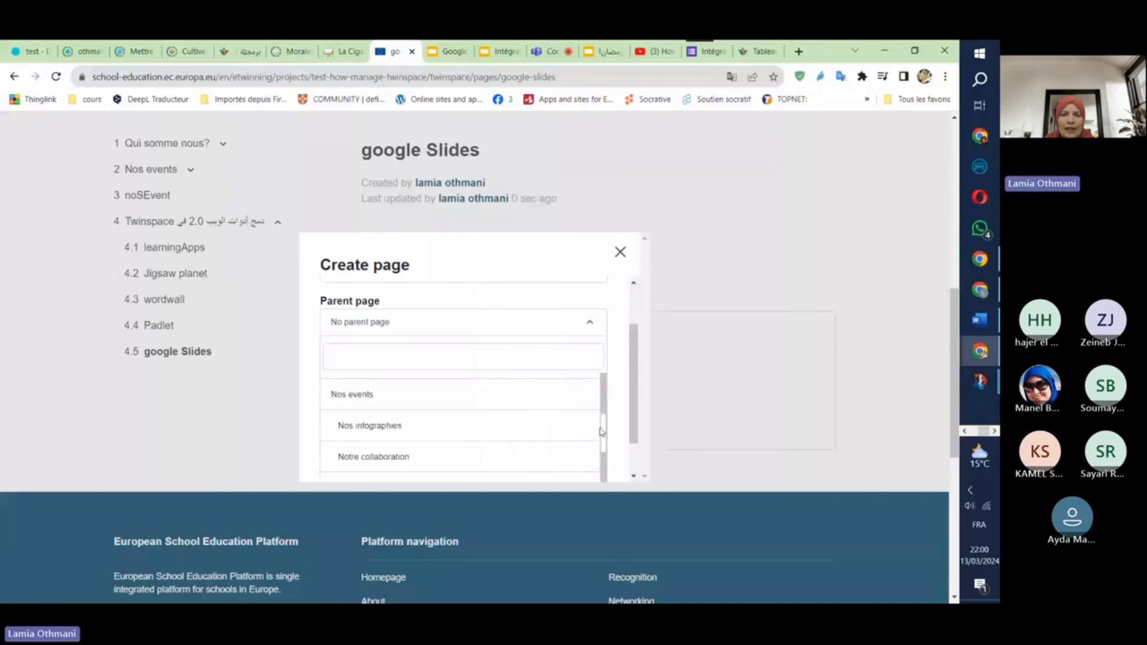
scroll(601, 432, "down", 3)
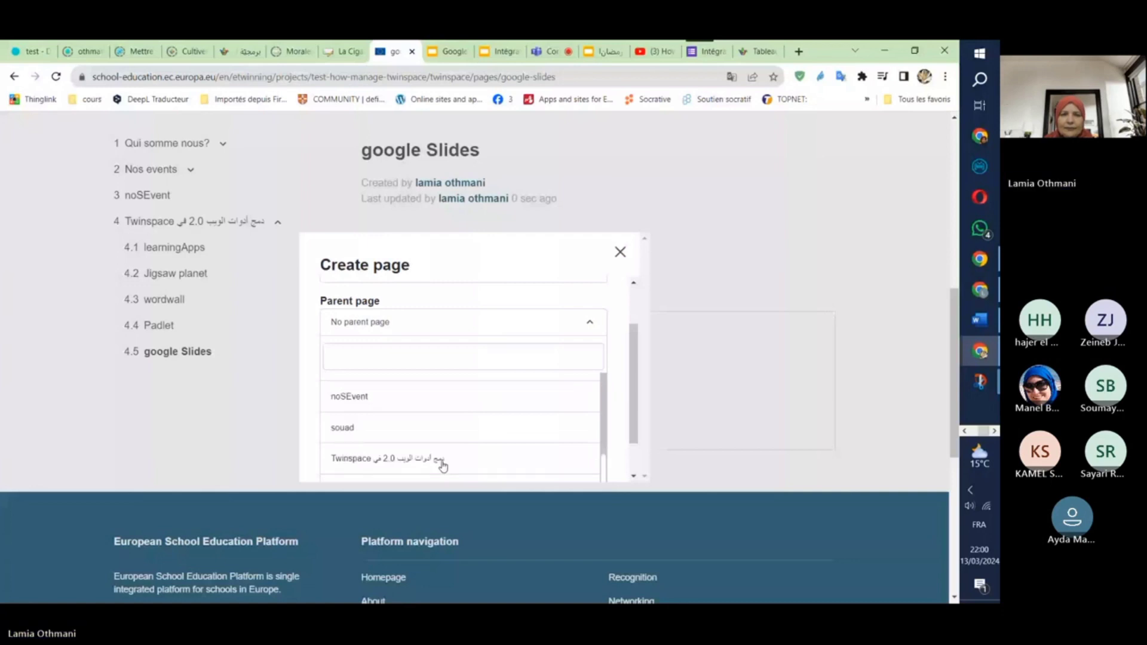
left_click(442, 464)
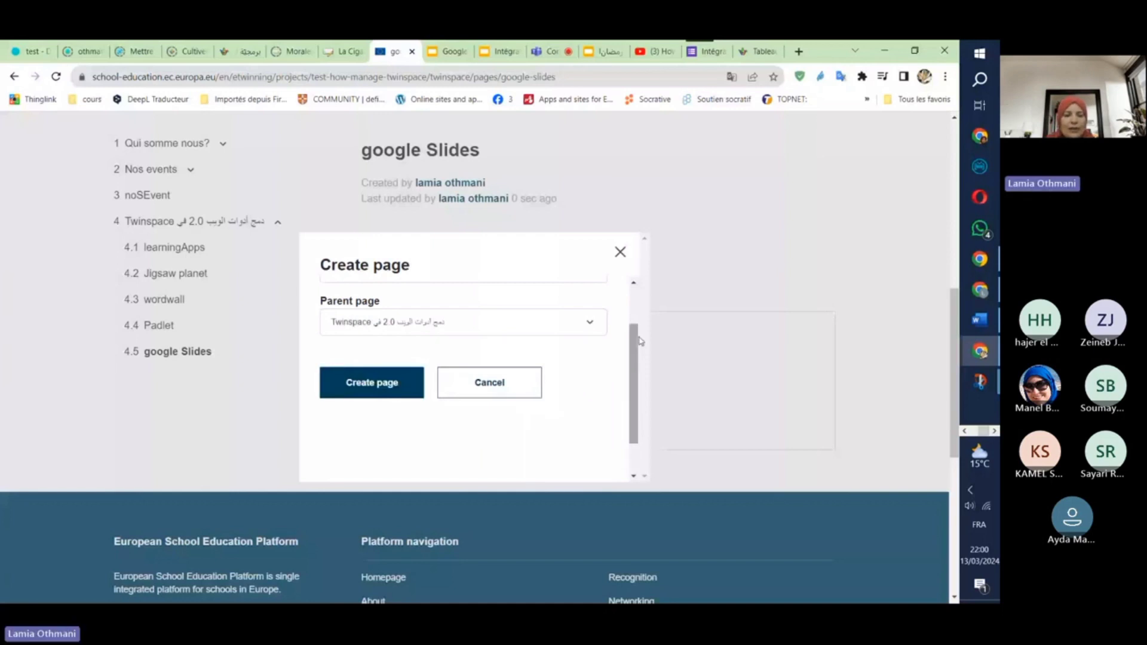
scroll(639, 340, "up", 1)
left_click(566, 328)
type("D")
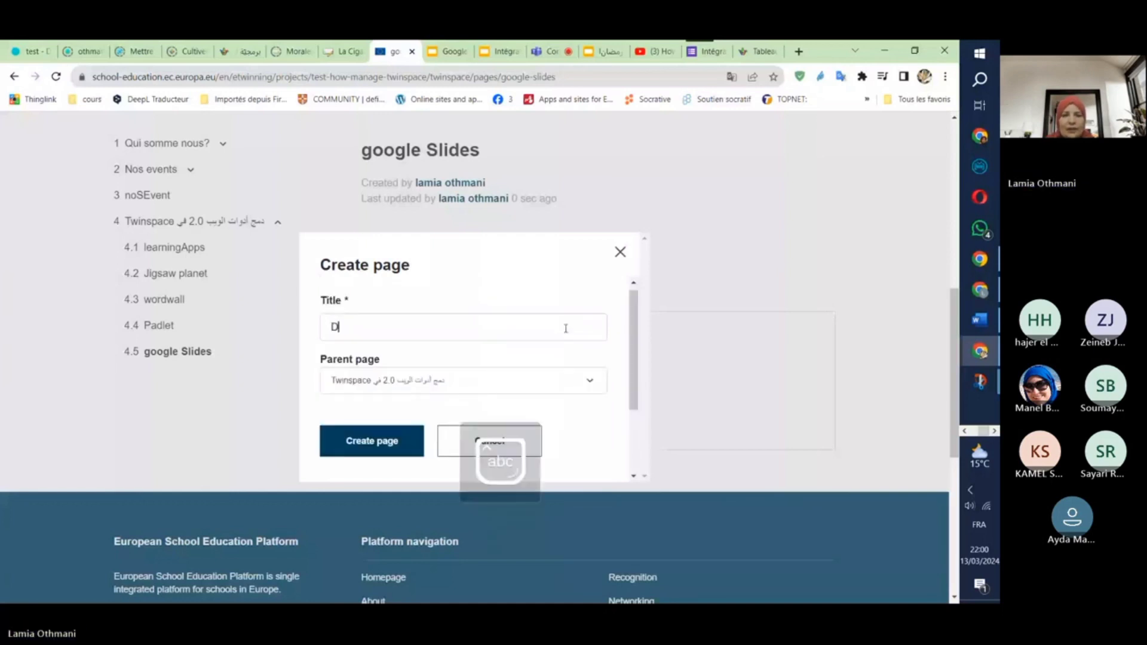
type("igipad")
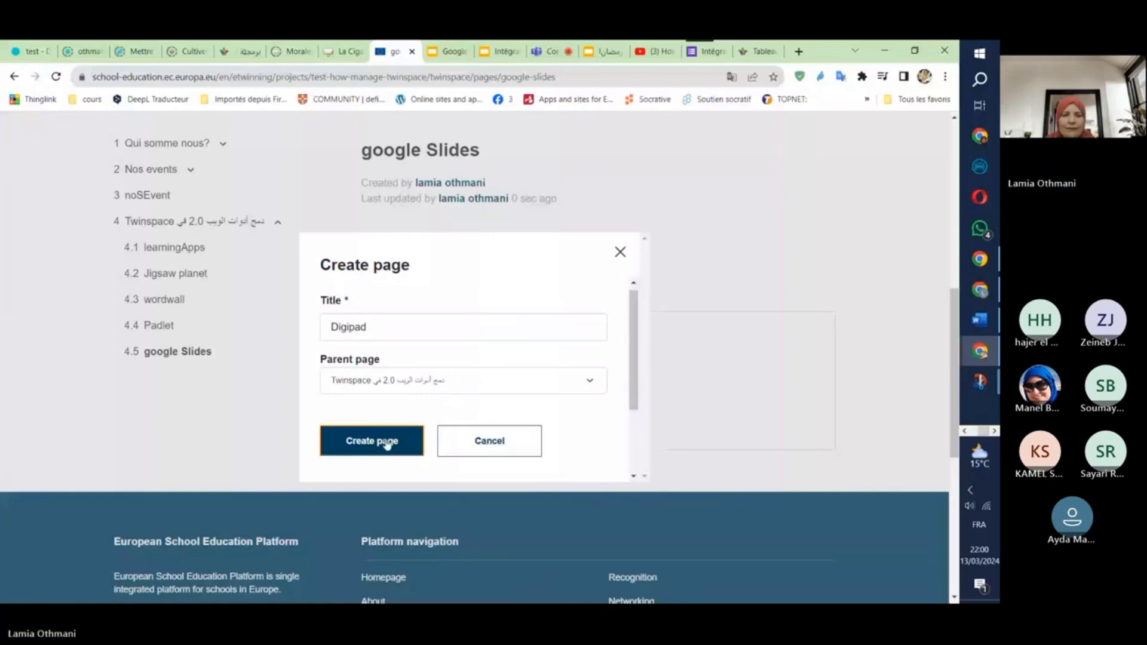
left_click(387, 444)
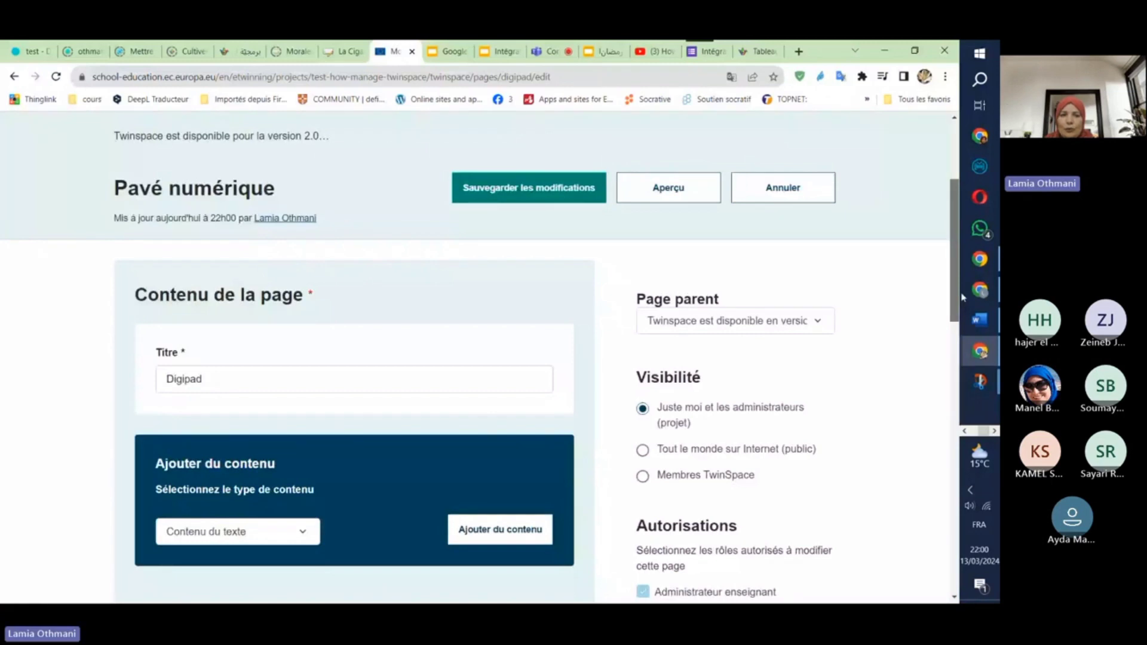
- Add a text content block to the new Digipad page
scroll(540, 399, "down", 2)
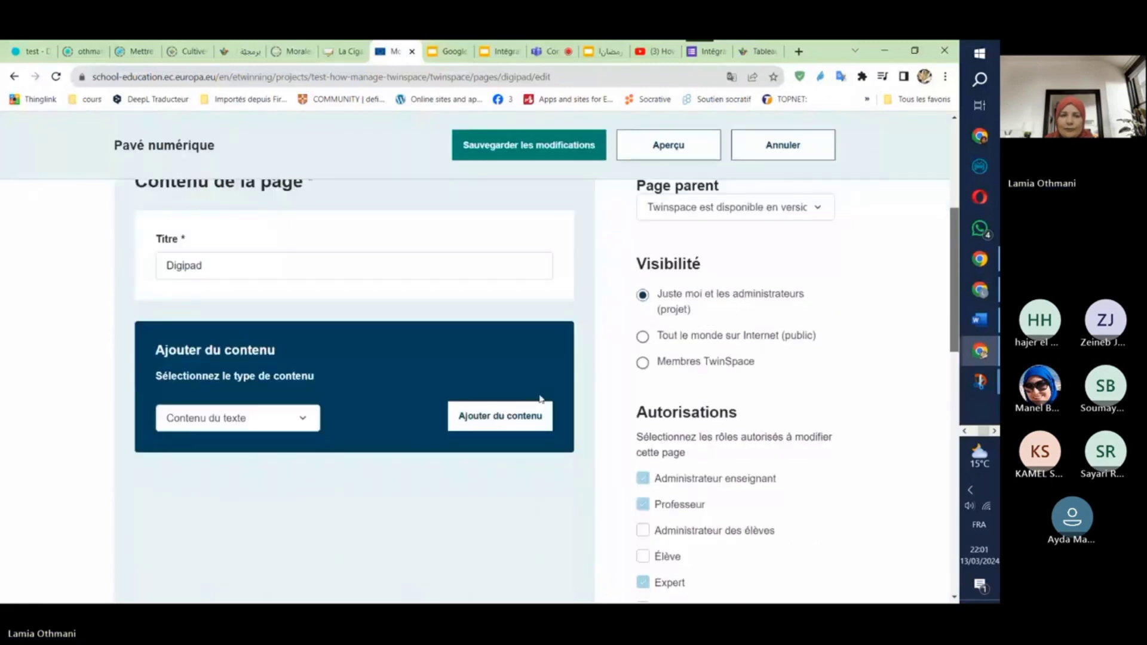
left_click(476, 426)
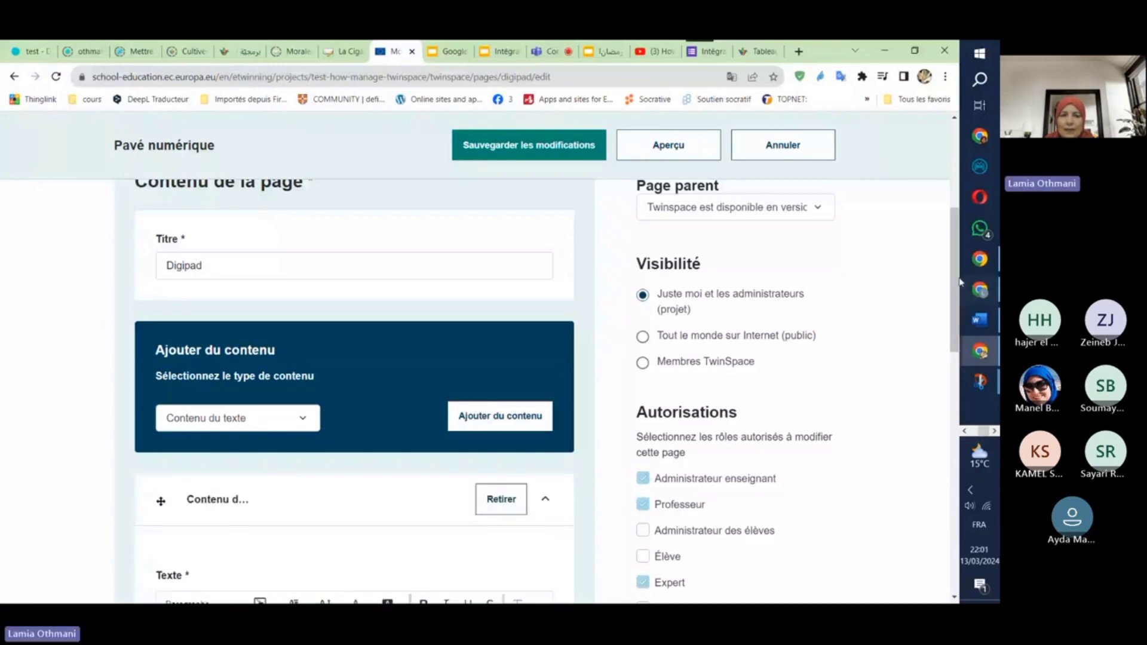
scroll(198, 251, "down", 5)
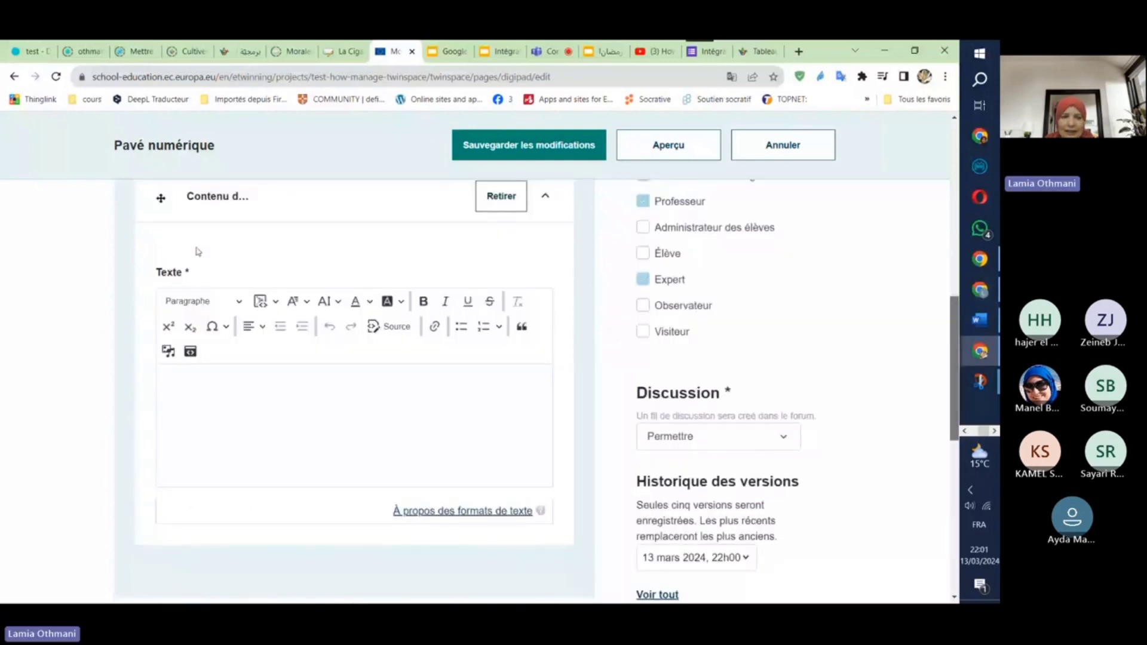
left_click(192, 355)
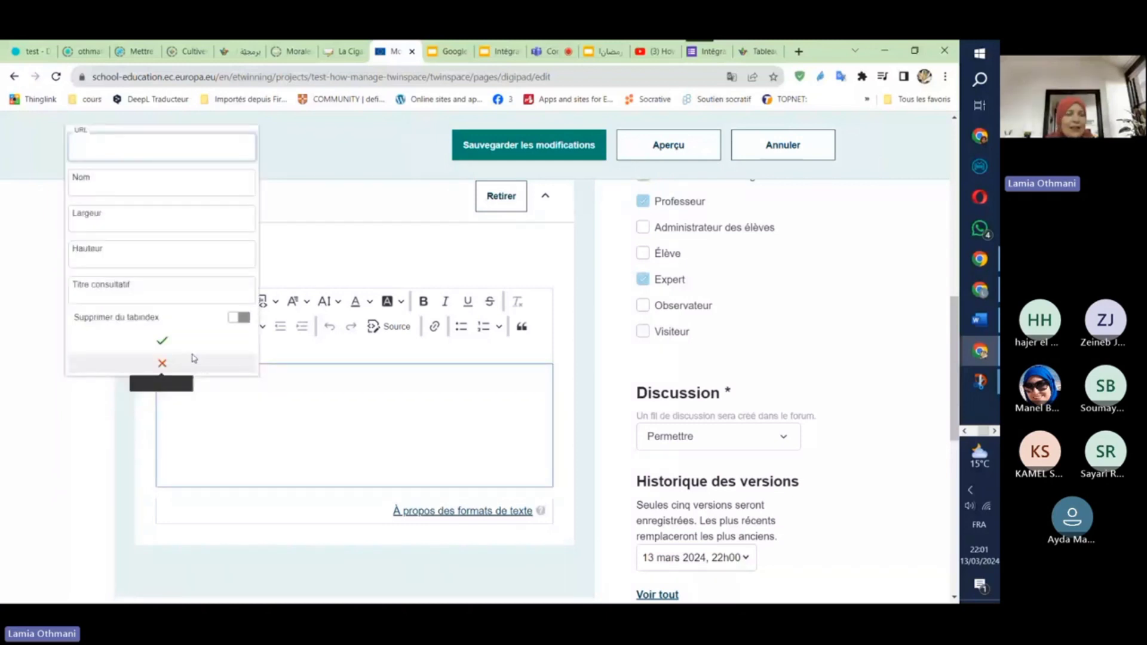
left_click(109, 159)
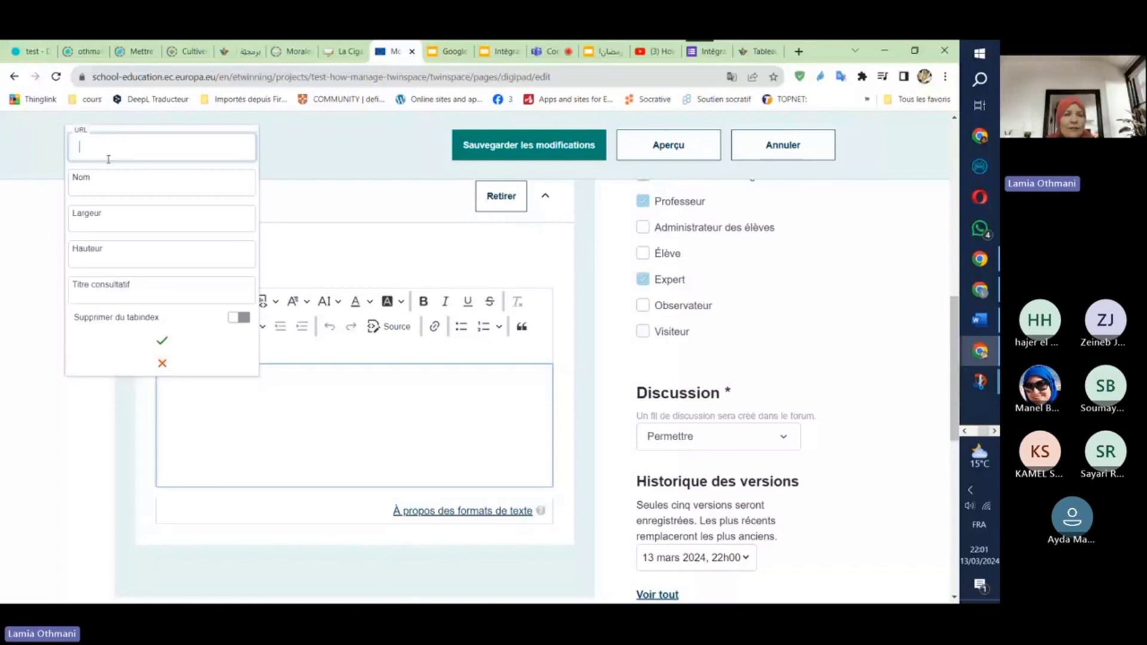
key("ctrl+v")
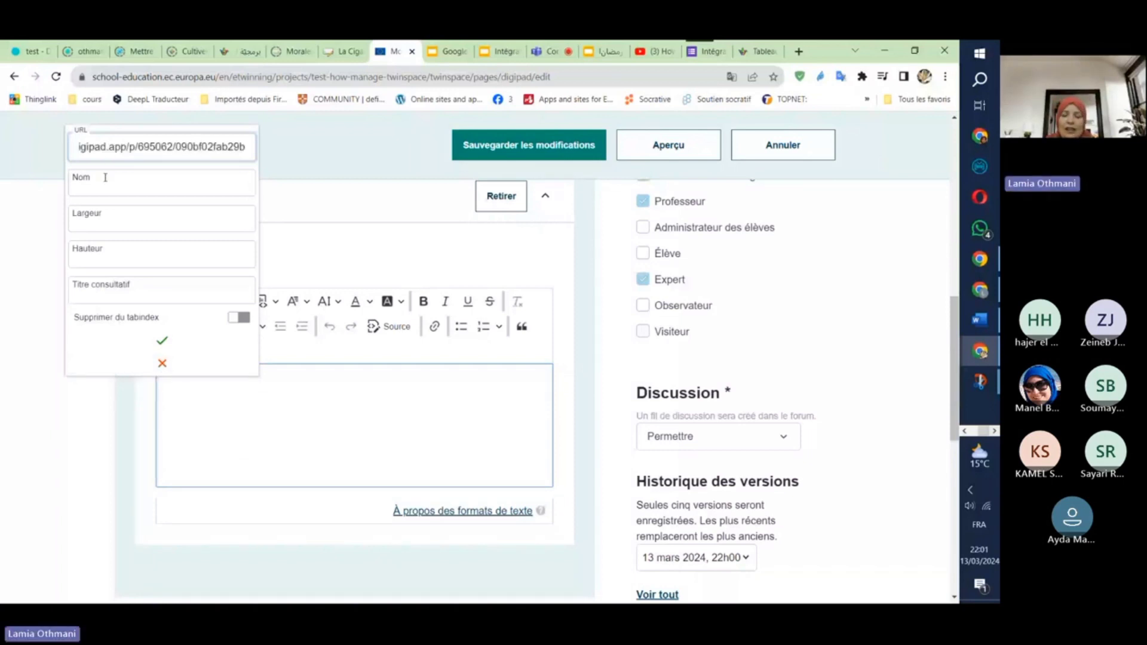
left_click(108, 220)
type("500")
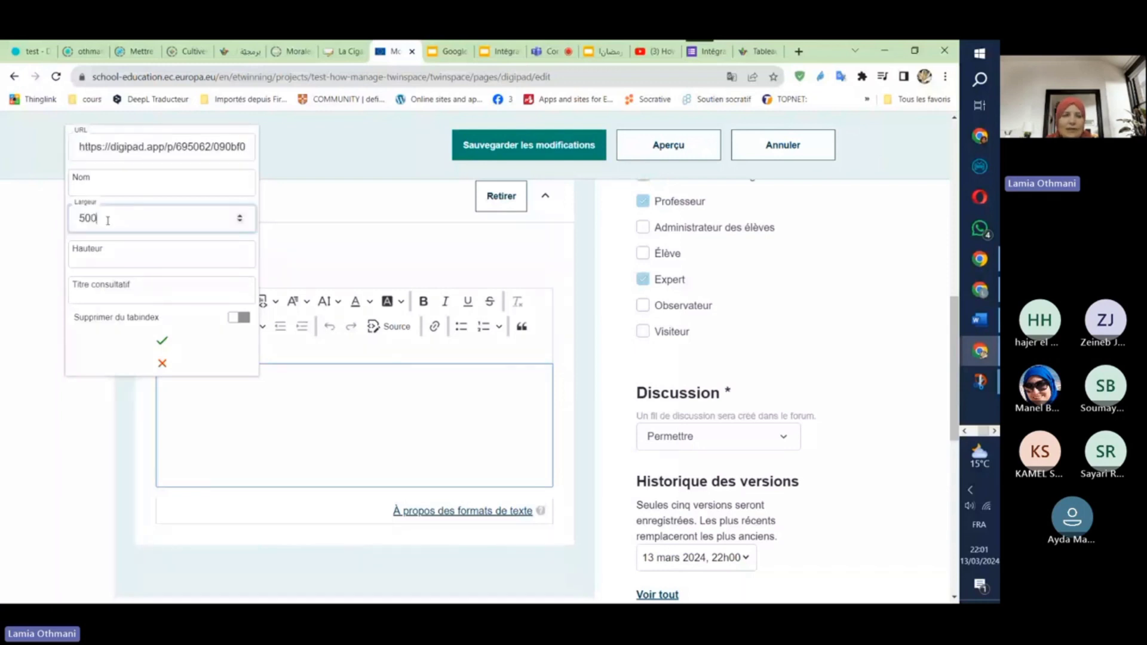
left_click(117, 254)
type("500")
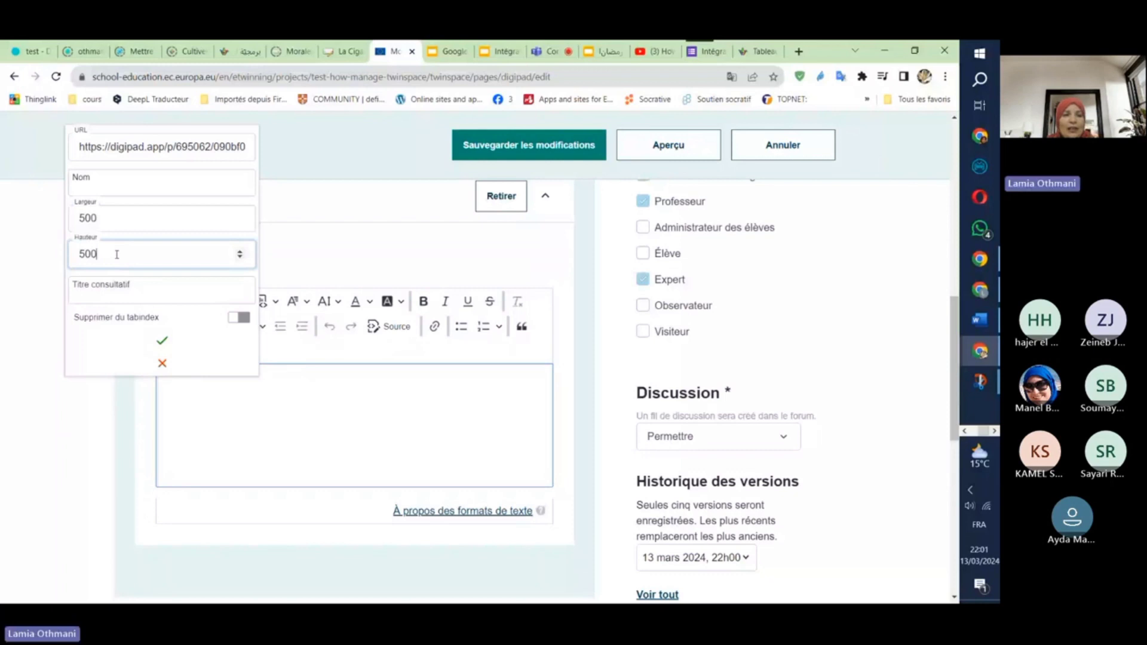
left_click(134, 350)
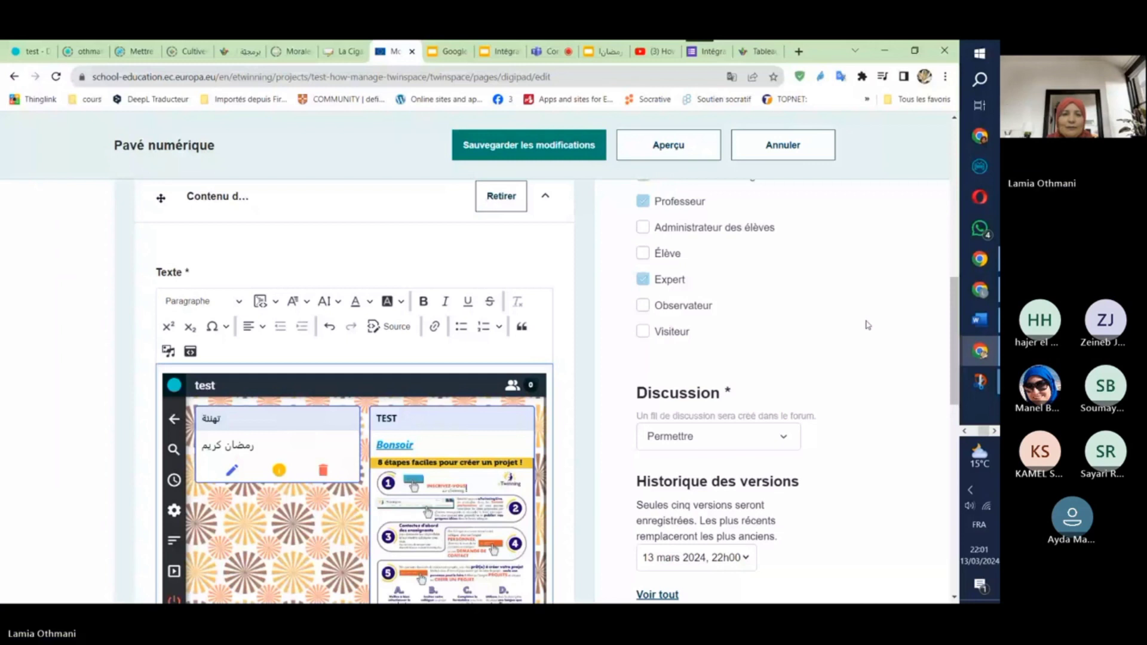
- Preview the Digipad page containing the embedded pad, and save and close it
scroll(867, 324, "down", 3)
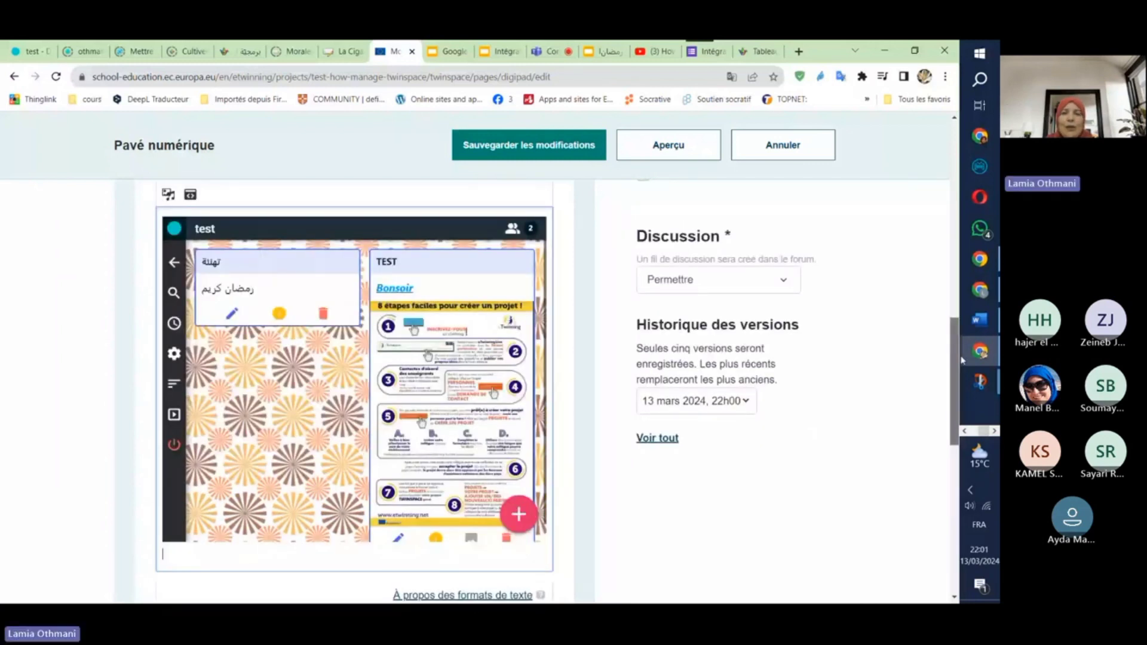
scroll(952, 340, "up", 2)
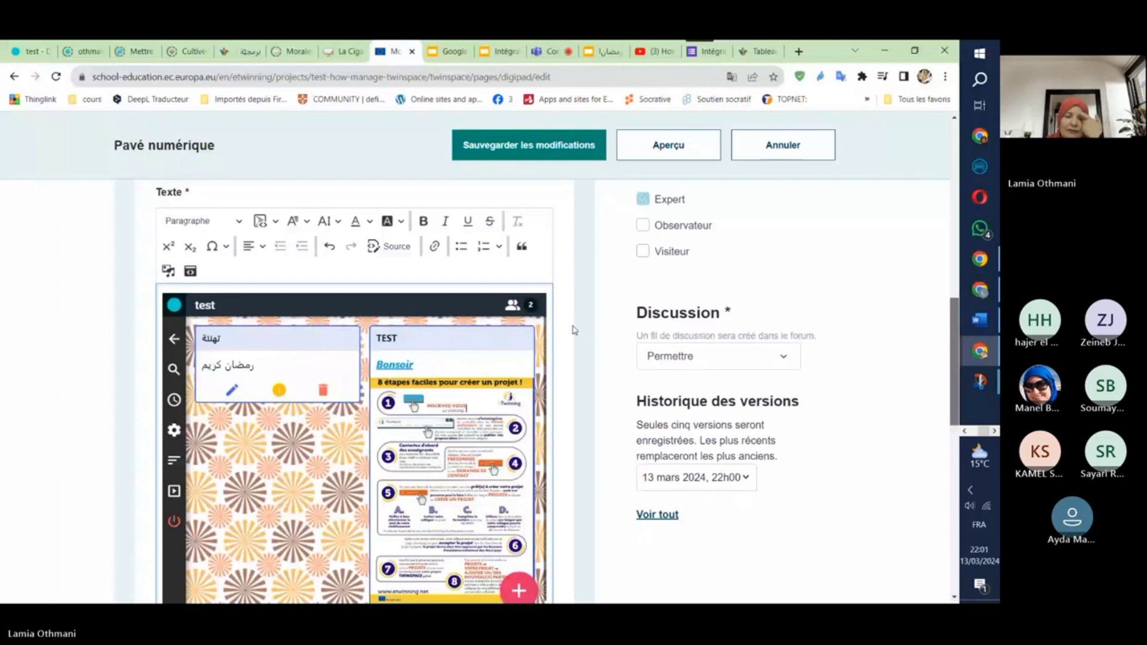
left_click(666, 153)
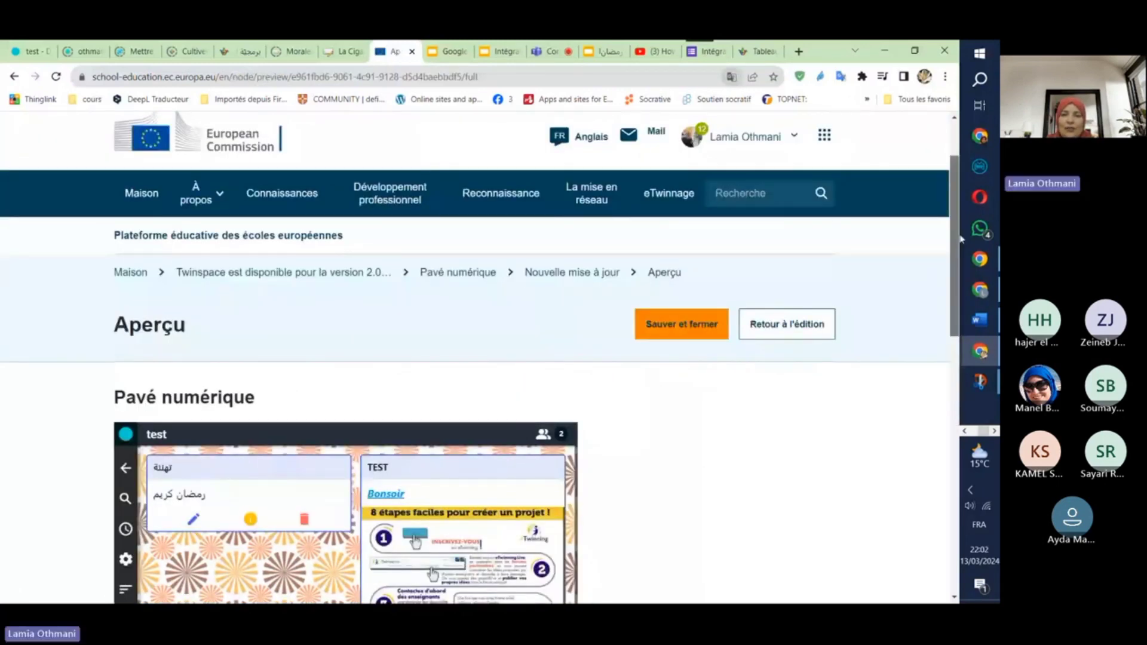
scroll(956, 239, "up", 1)
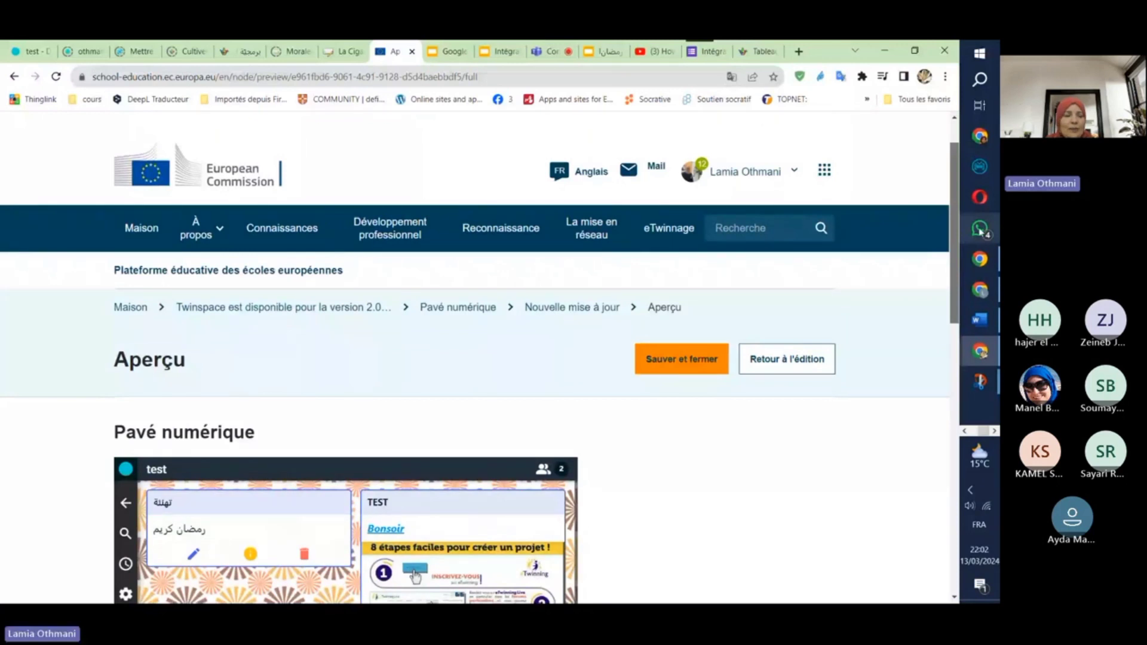
left_click(687, 365)
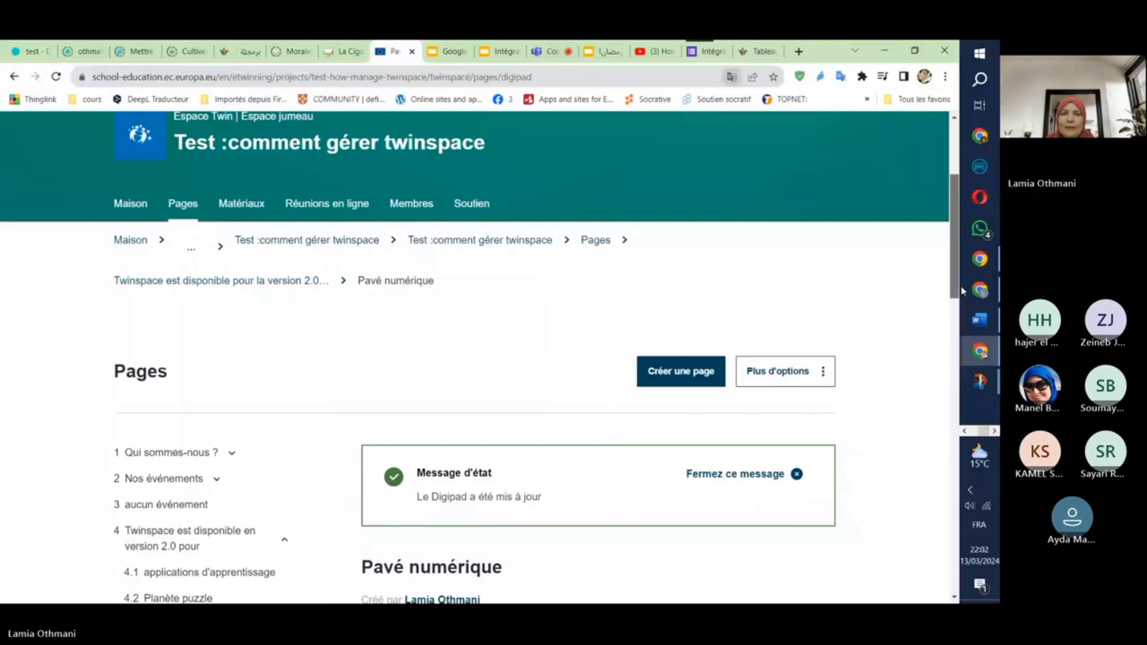
left_click_drag(962, 291, 997, 478)
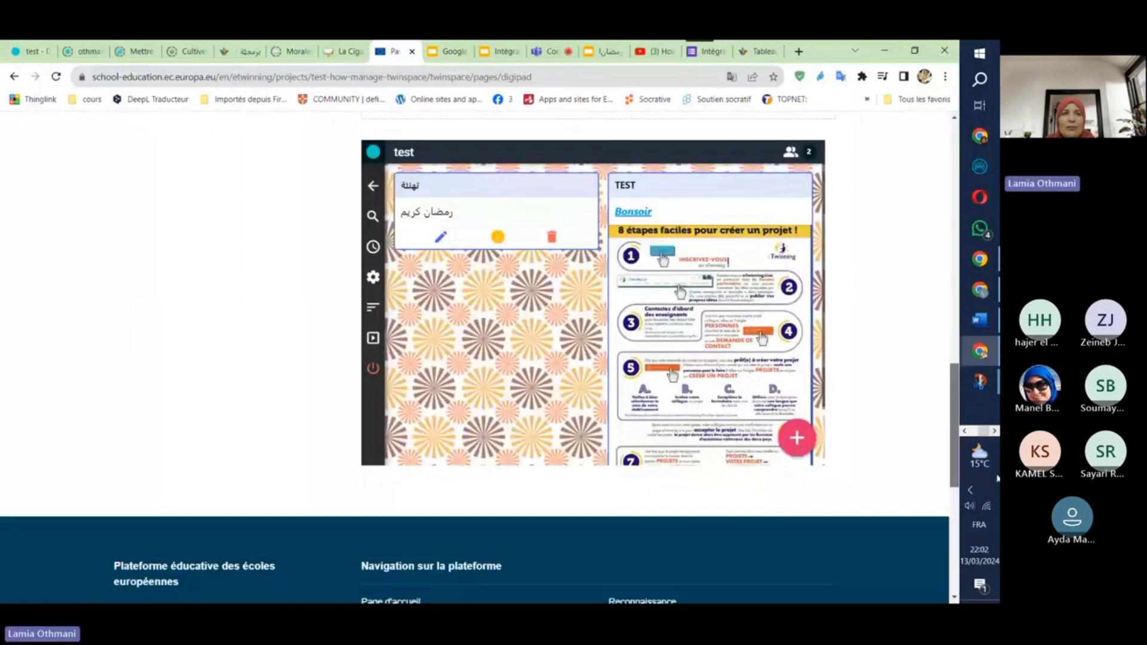
left_click_drag(997, 478, 972, 243)
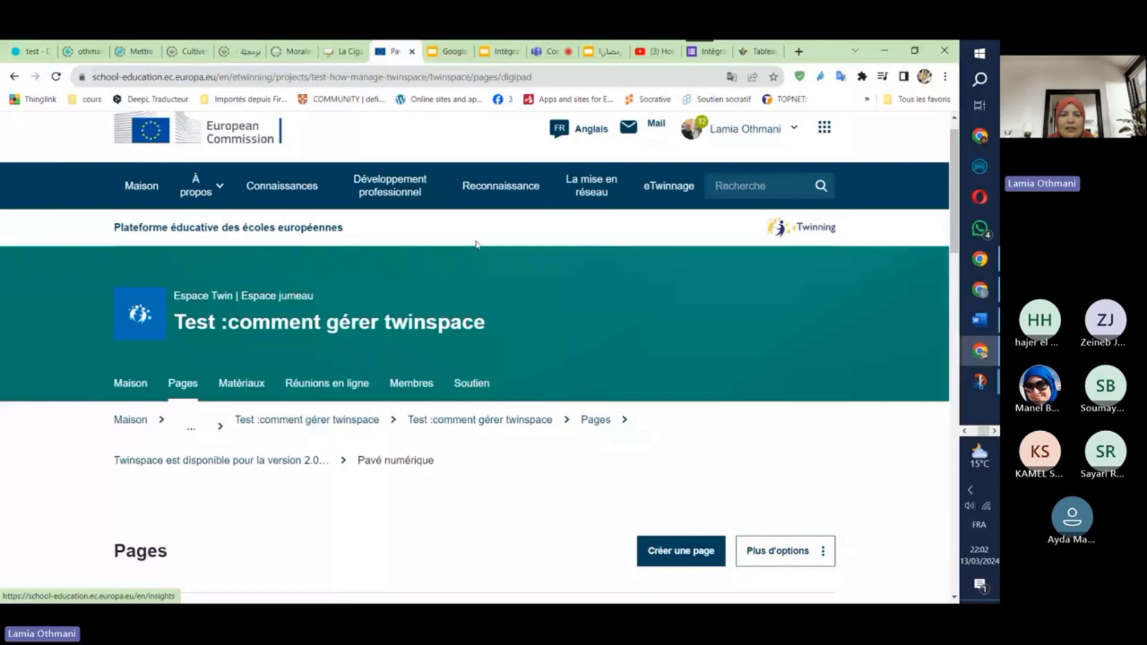
- Switch to the Word document yyy and open the last Digipad link, pad 328155, above the page break in the browser
key("alt+Tab")
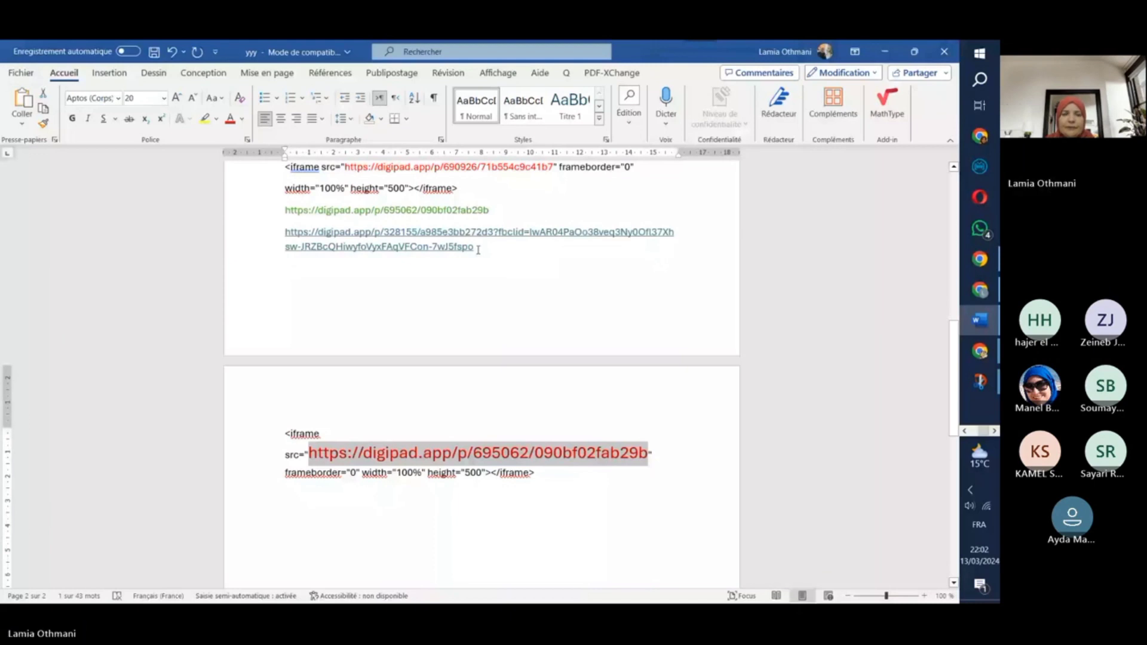
left_click_drag(478, 250, 304, 238)
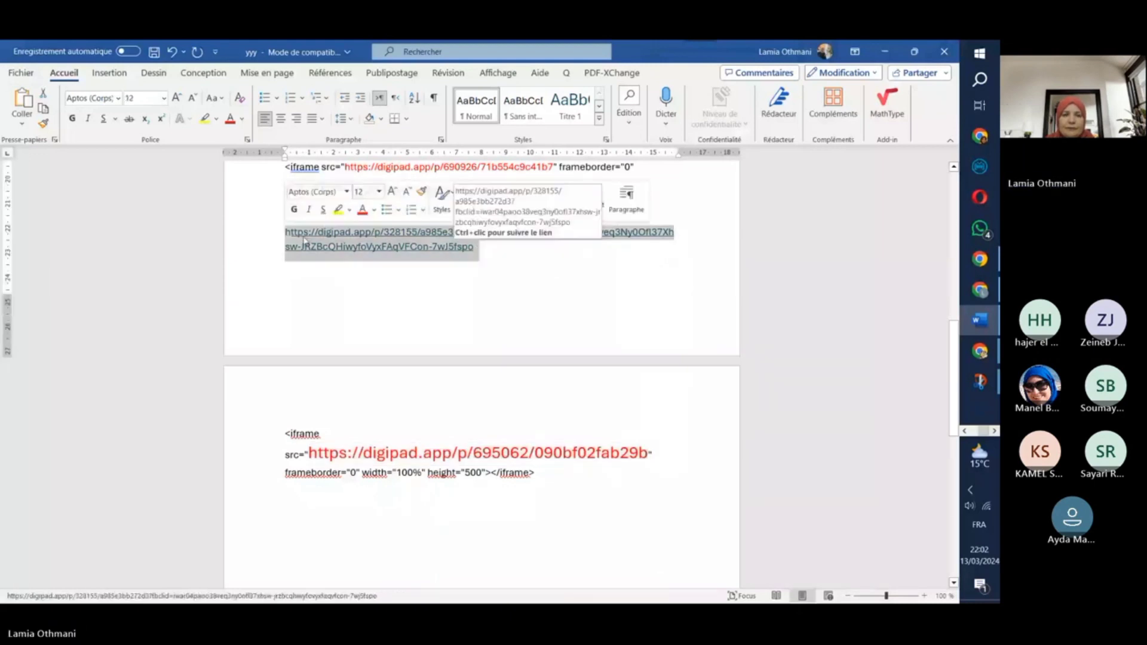
right_click(305, 241)
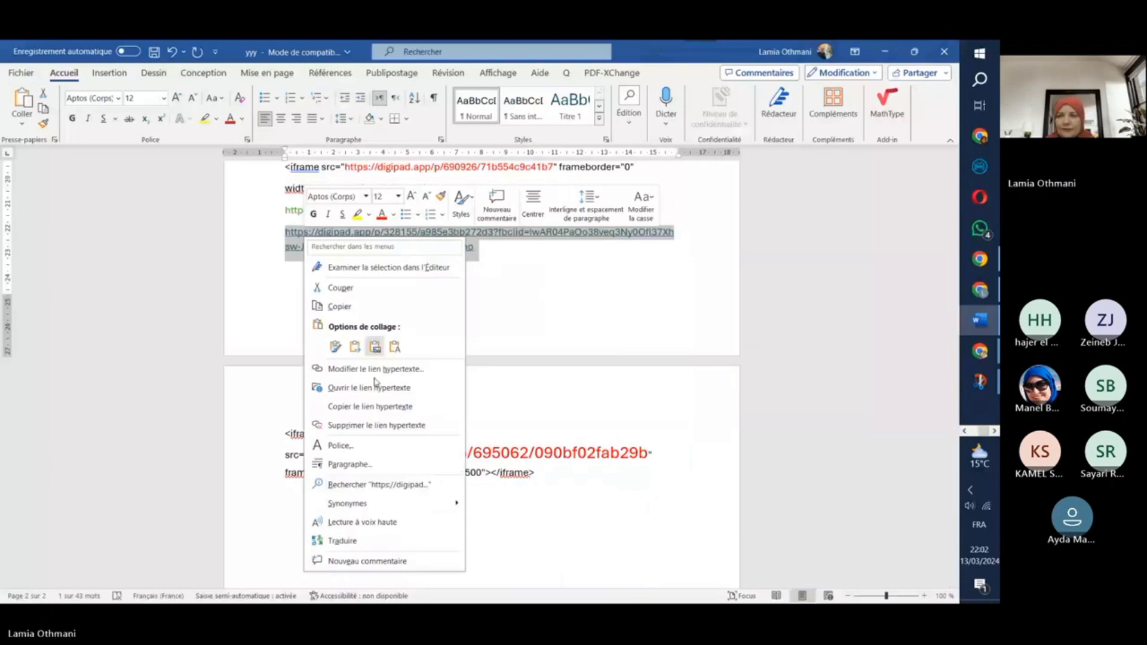
left_click(906, 335)
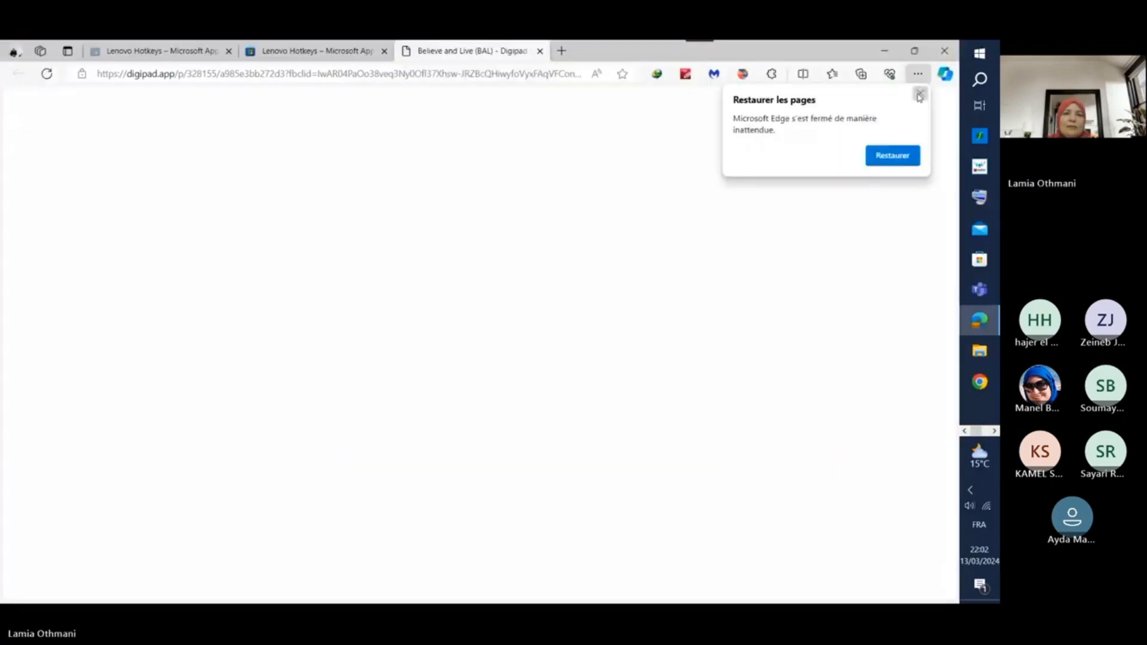
- Dismiss the page restore prompt and close both Lenovo Hotkeys tabs, keeping the Believe and Live (BAL) pad open
left_click(919, 95)
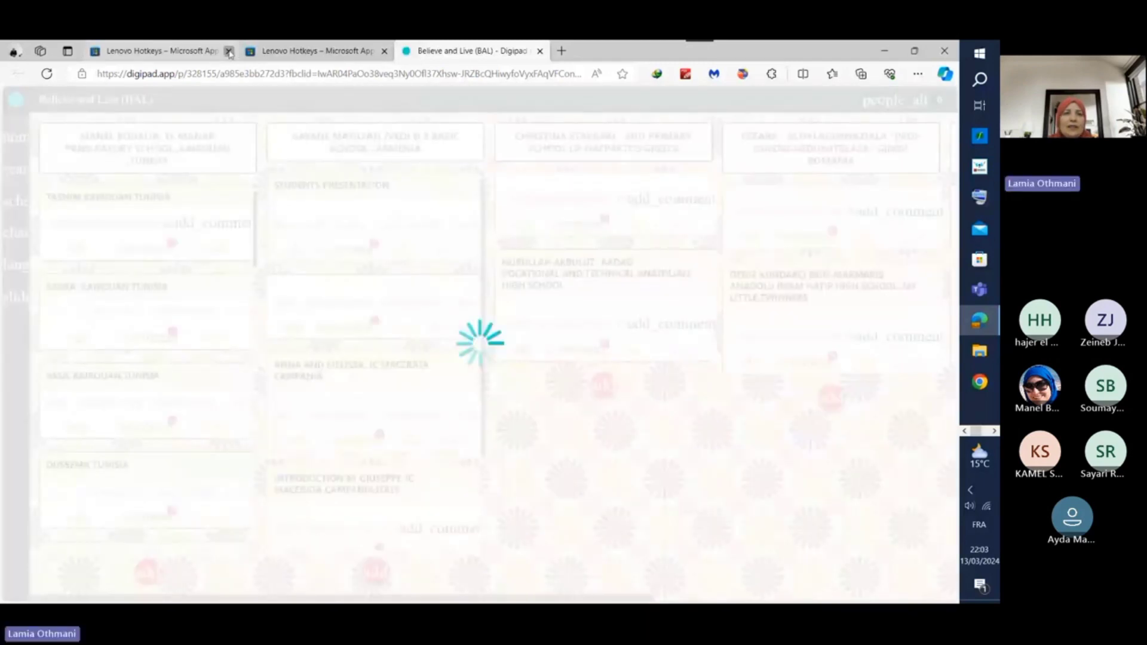
left_click(228, 51)
left_click(229, 51)
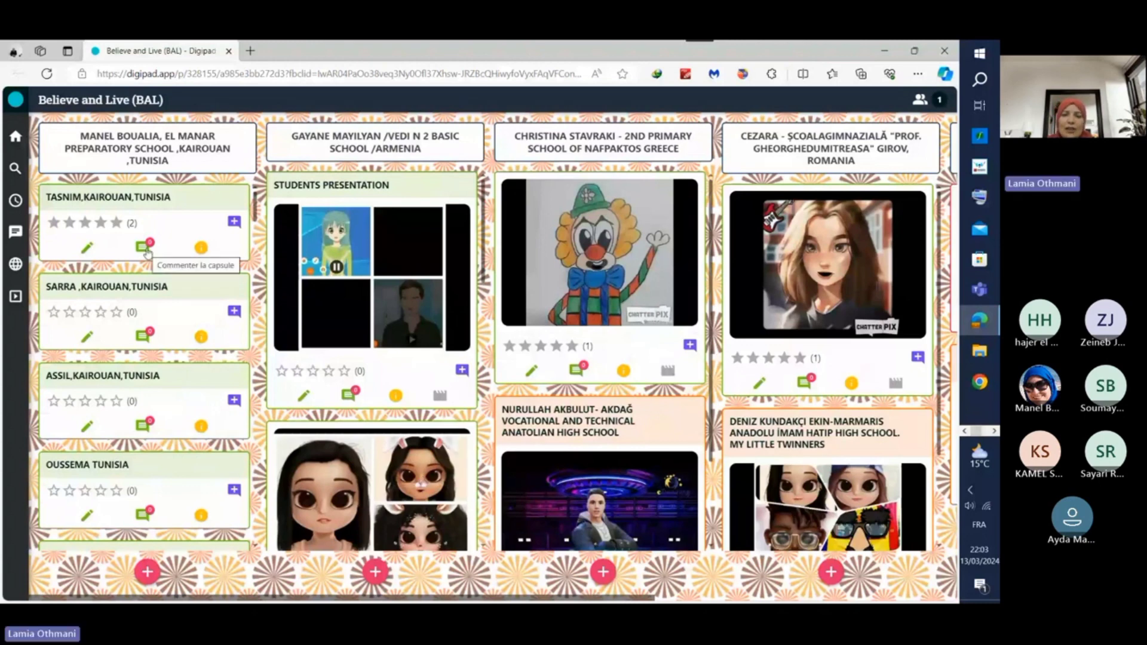
- View the comments of the Students Presentation capsule in the Believe and Live (BAL) pad and close them
left_click(349, 395)
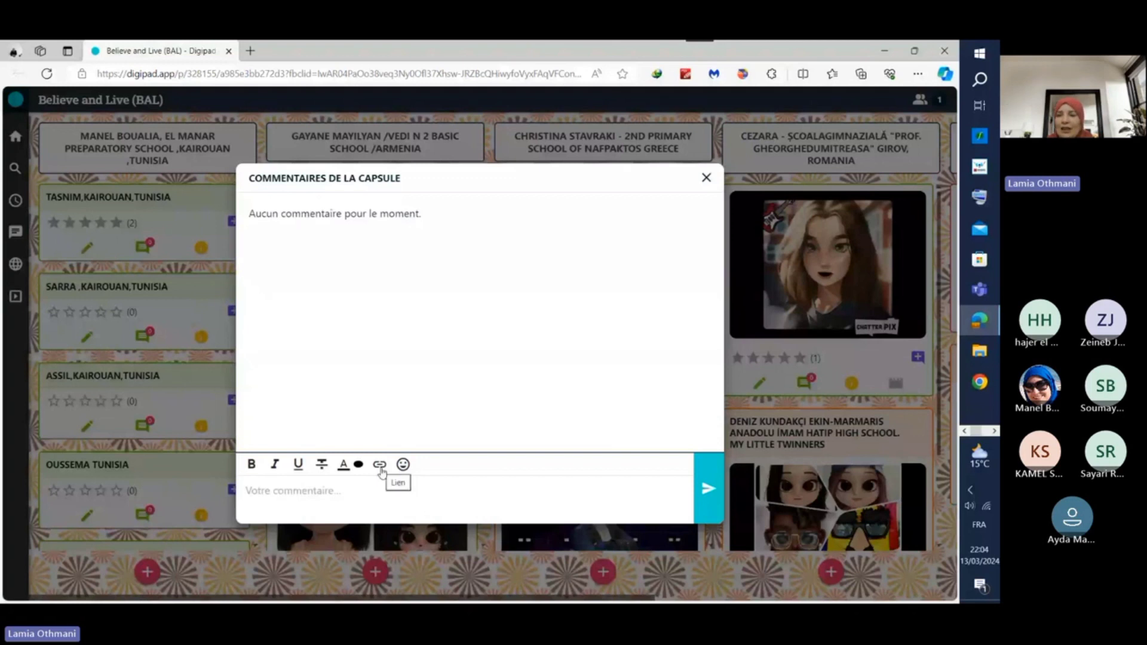
left_click(706, 177)
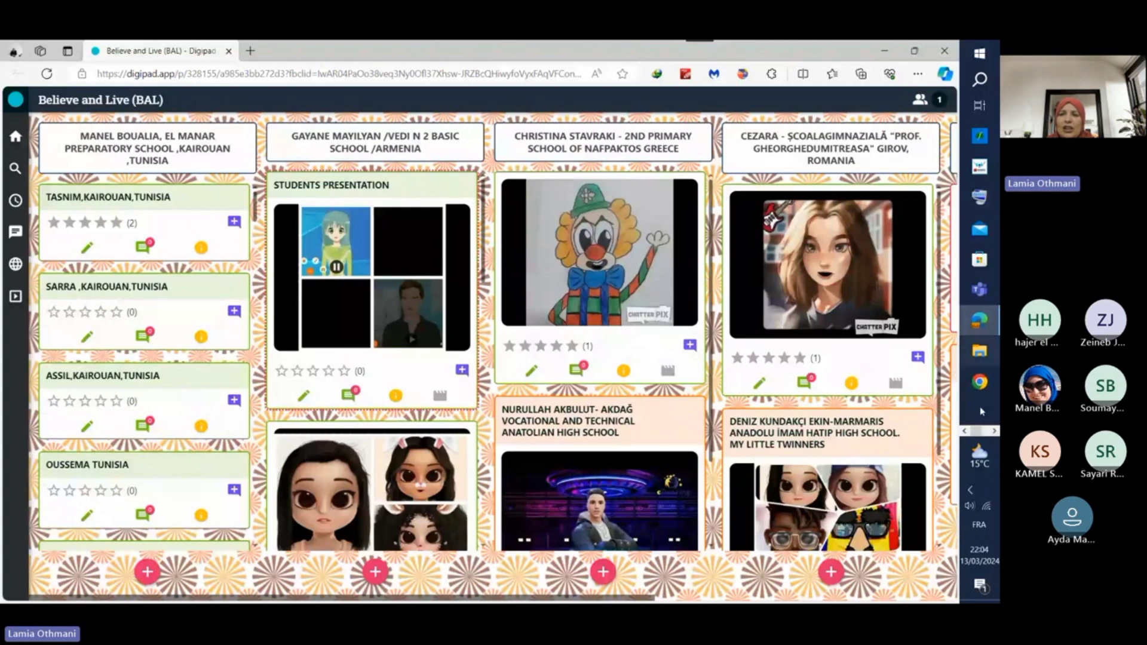
- Switch back to Chrome with the TwinSpace page and close the Digipad account tab
left_click(946, 349)
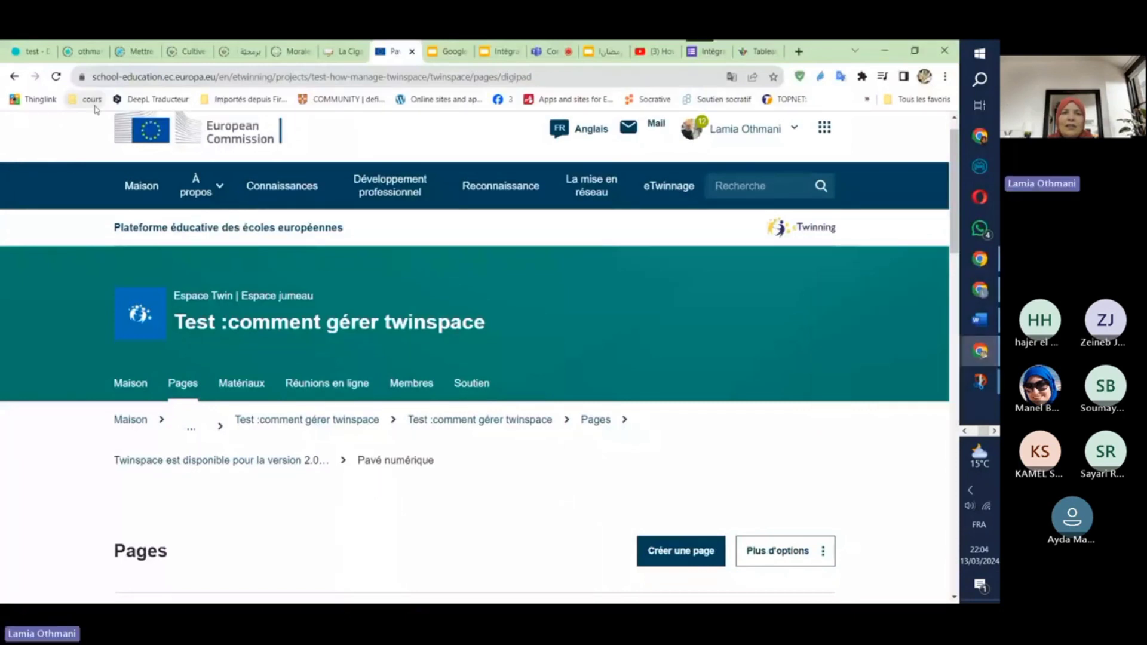
key("ctrl+2")
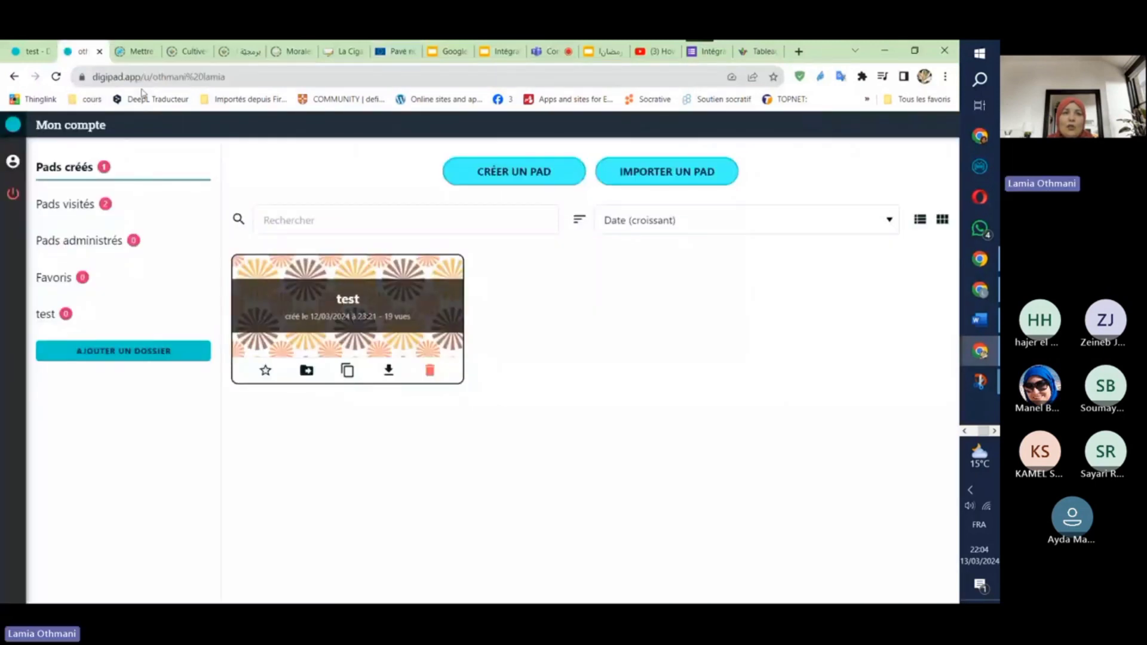
left_click(99, 52)
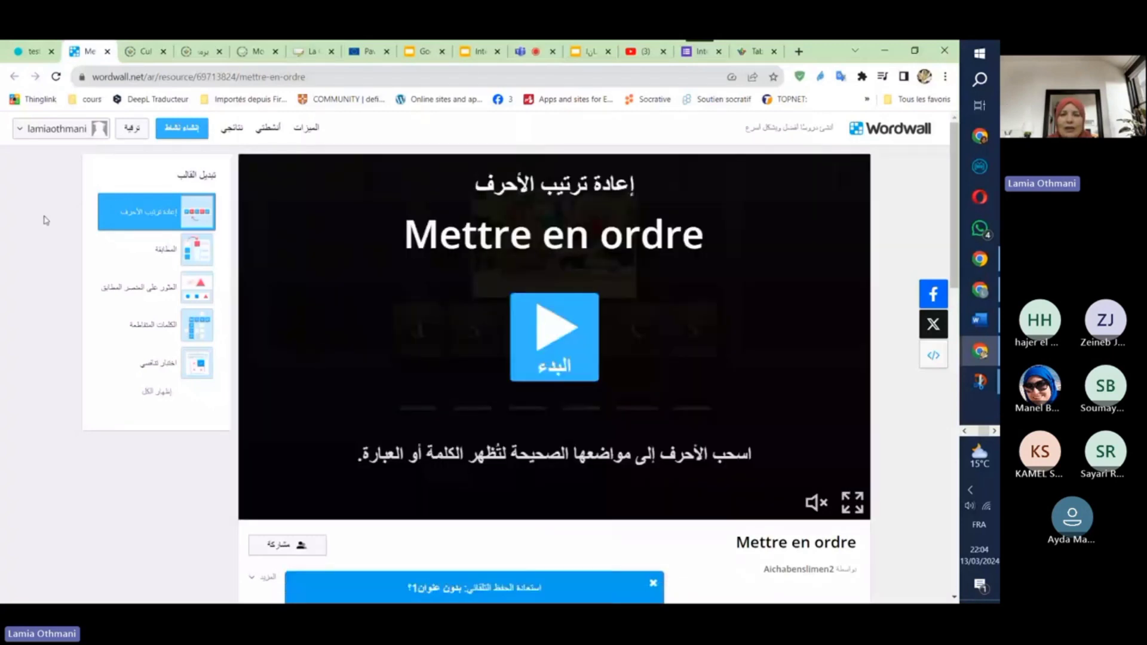
- Start the Wordwall activity Mettre en ordre and copy its HTML embed code from the sharing options
left_click(551, 351)
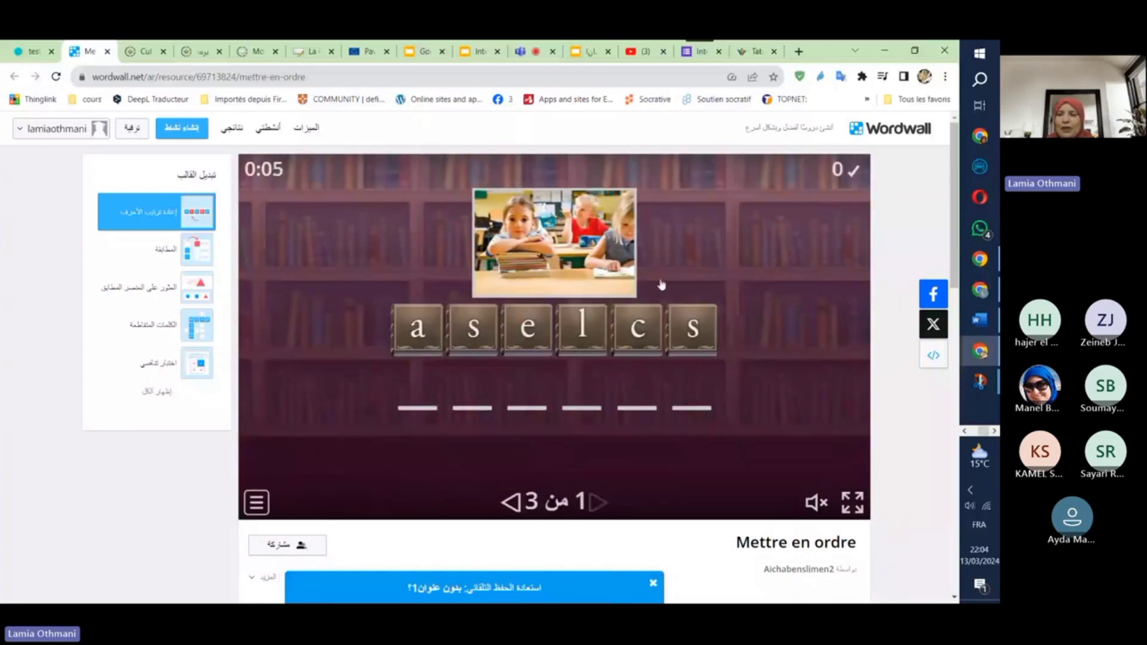
key("ctrl+a")
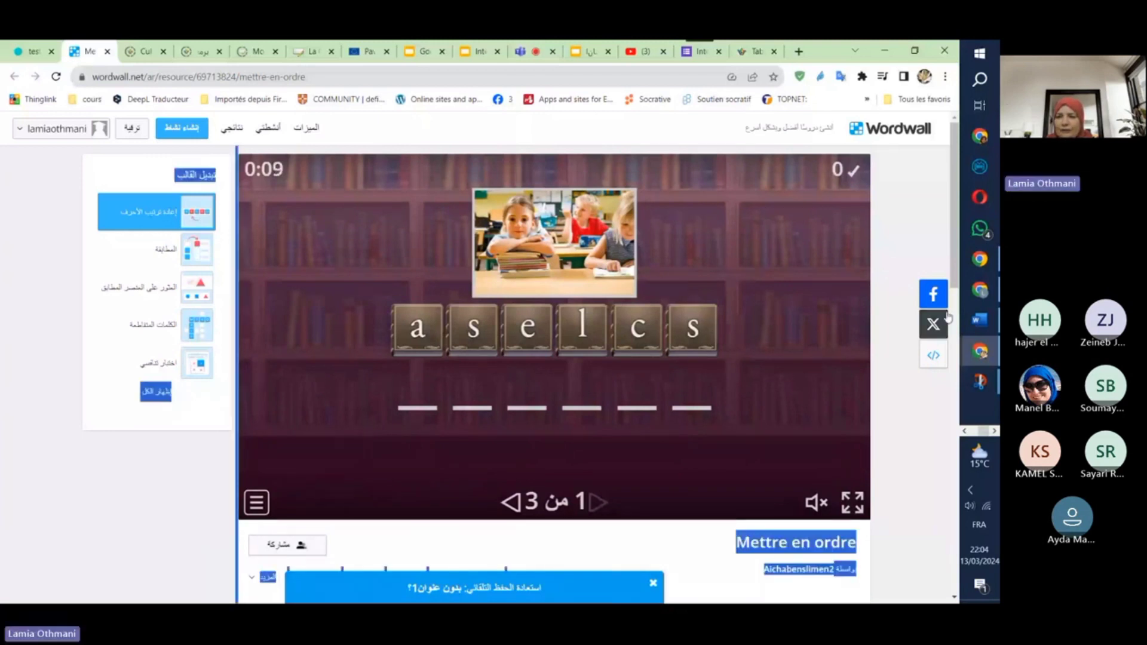
scroll(891, 421, "down", 3)
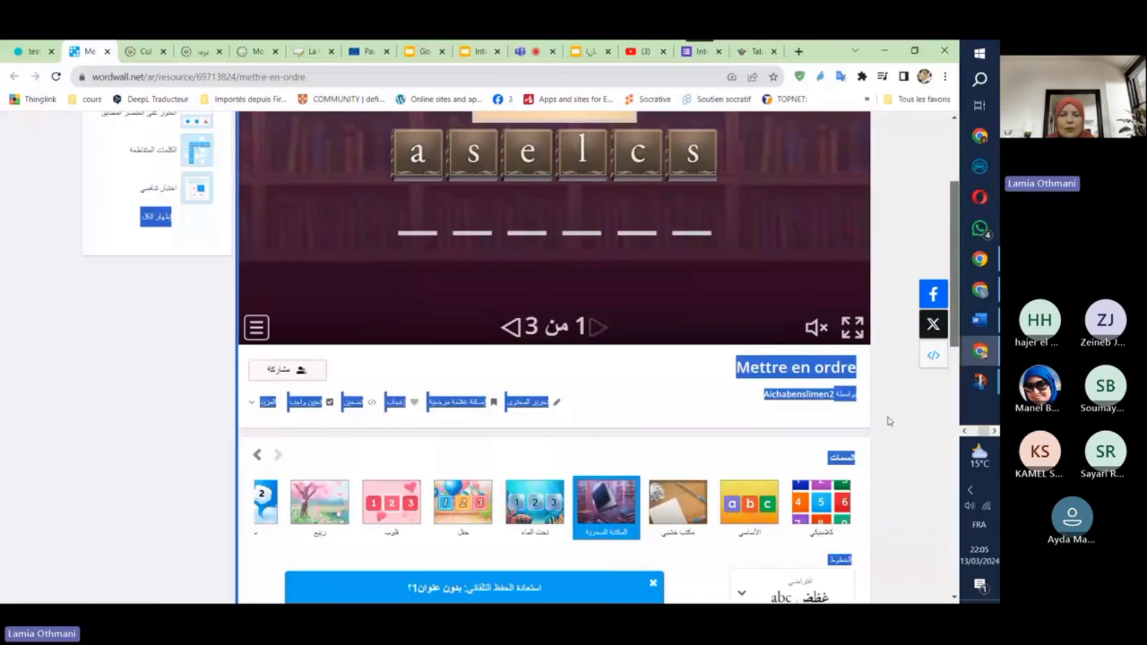
left_click(323, 374)
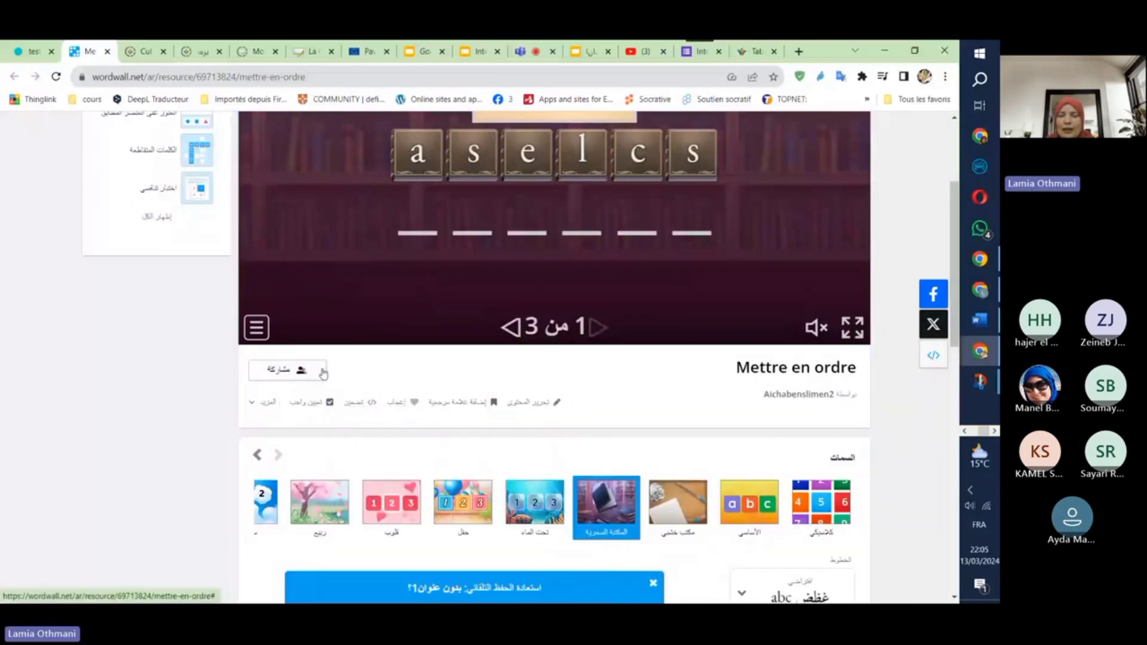
left_click(323, 373)
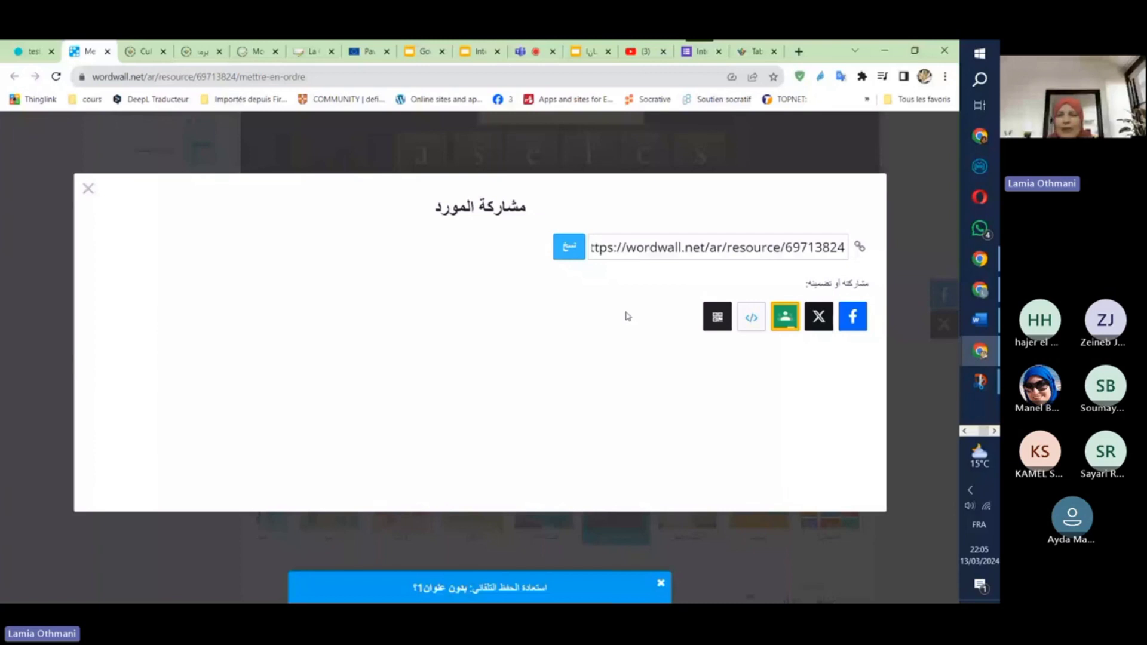
left_click(753, 321)
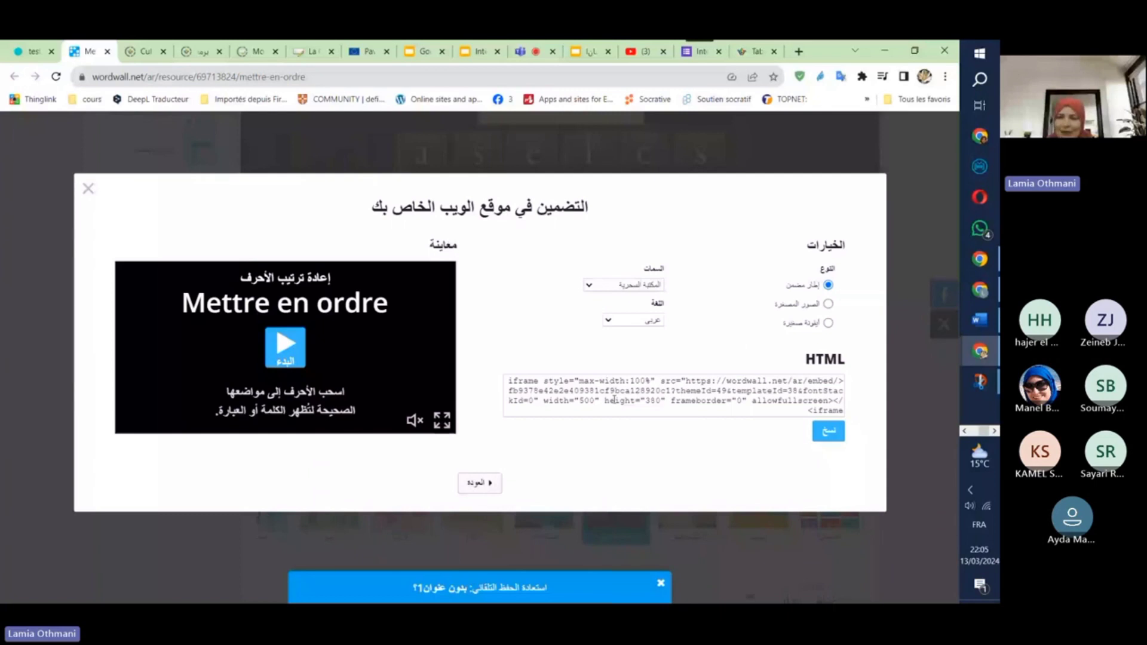
left_click(828, 431)
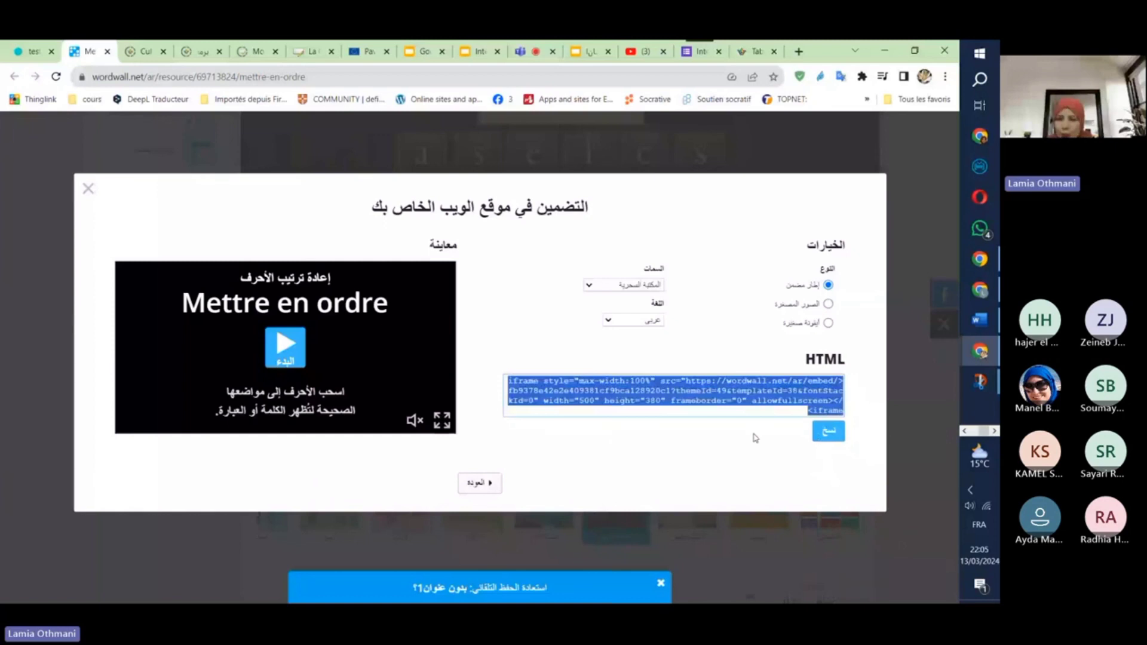
- Highlight the start of the src address in the Mettre en ordre embed code, and copy the full code again
left_click(686, 417)
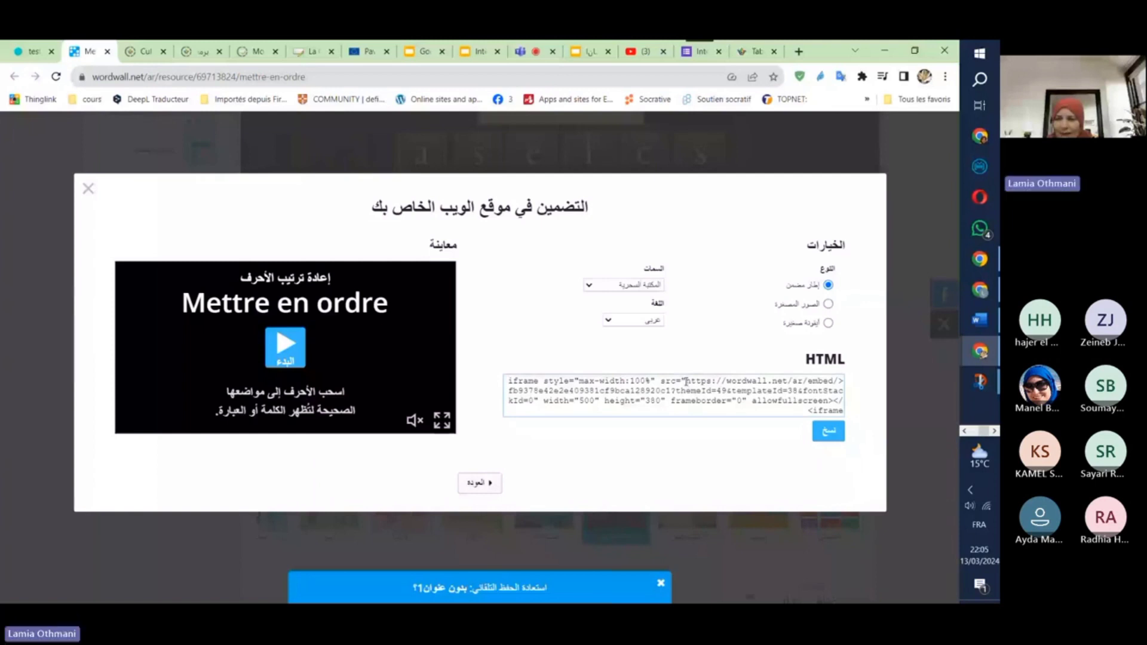
left_click_drag(686, 382, 839, 377)
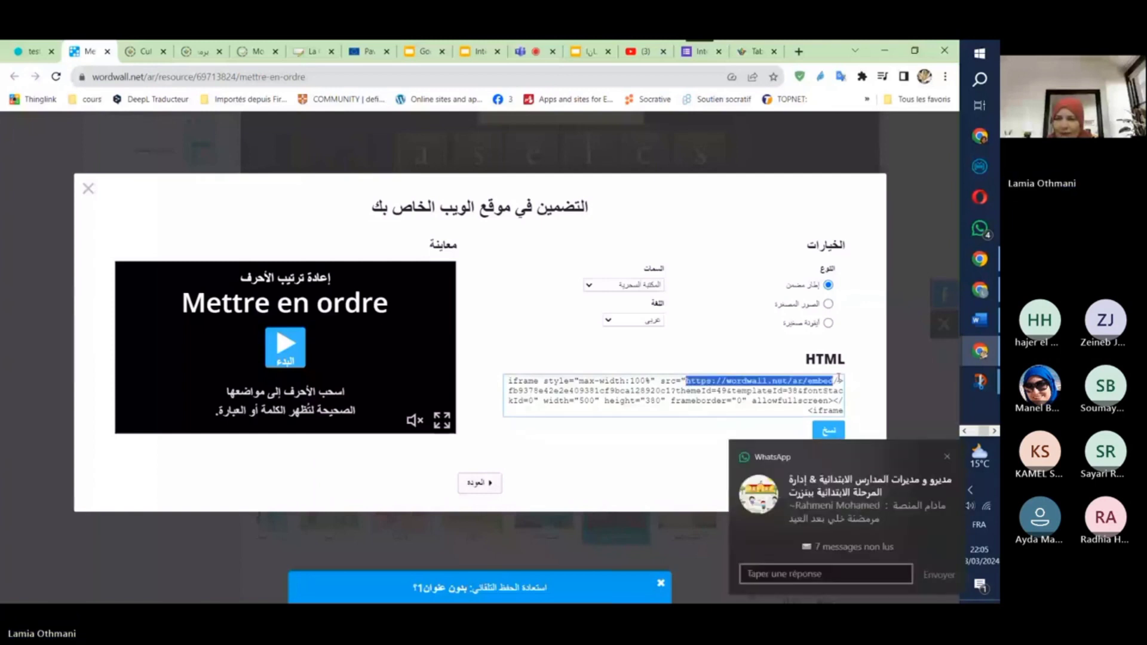
left_click_drag(839, 378, 841, 380)
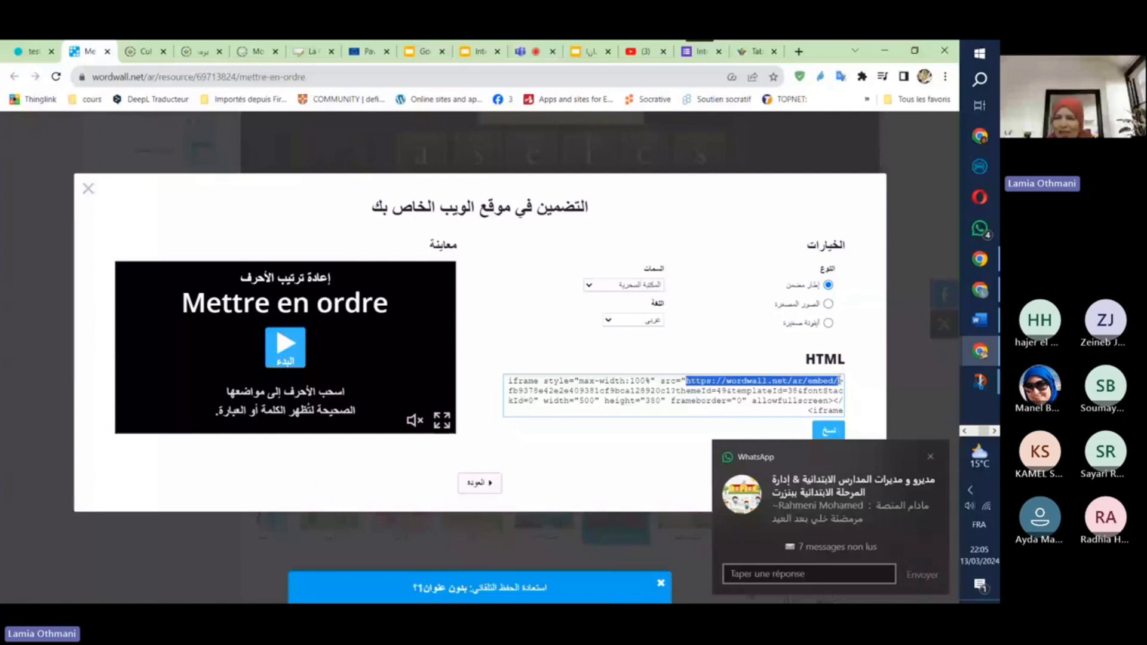
left_click(620, 410)
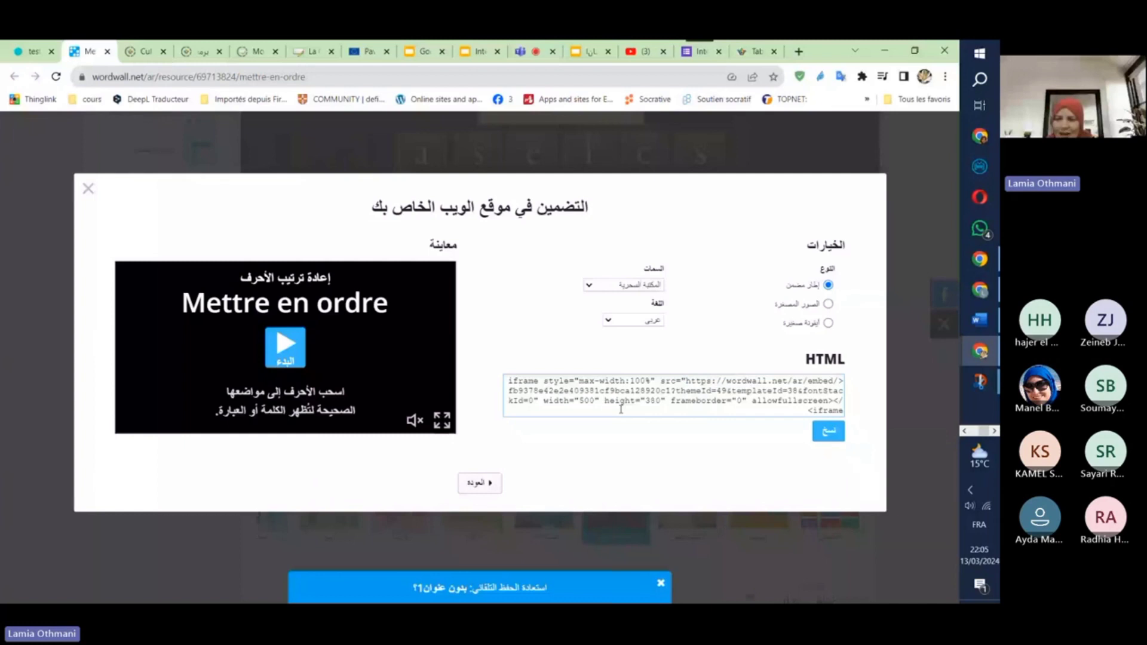
left_click_drag(686, 380, 839, 381)
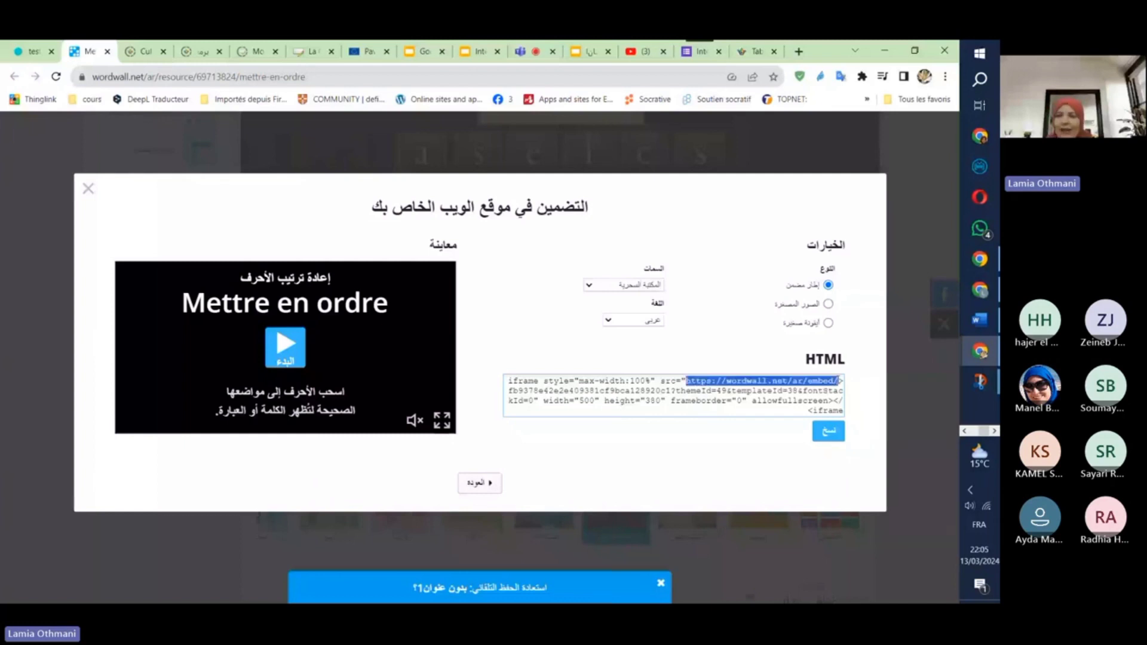
left_click(828, 432)
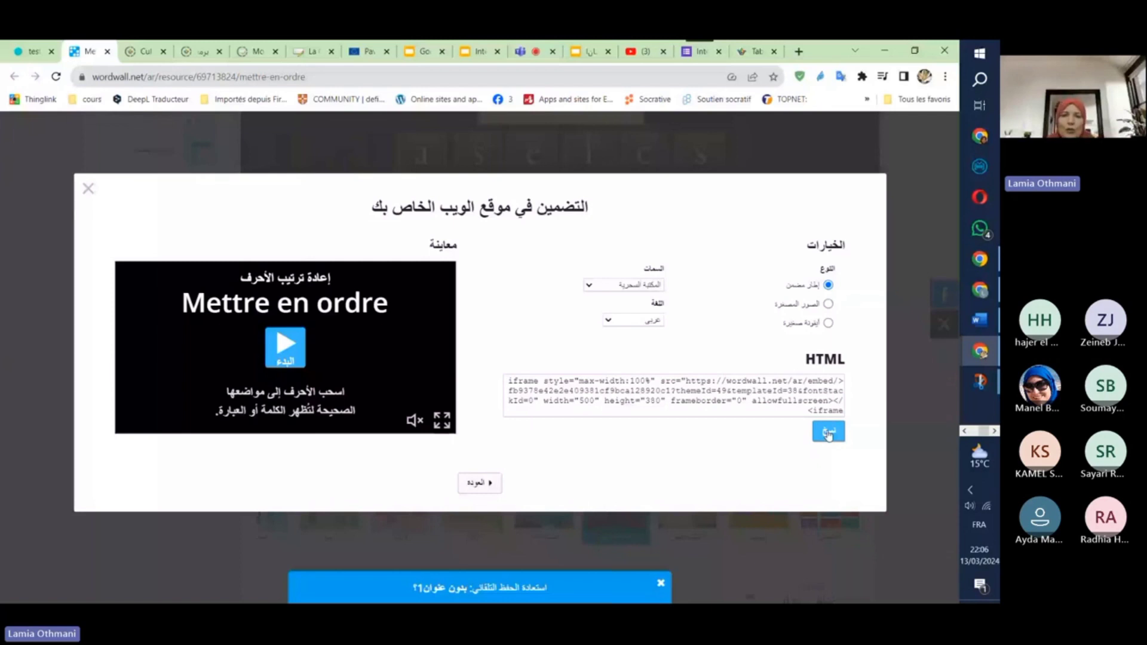
- Switch to the Word document yyy and copy the src URL of the first iframe code under the wordwall heading
left_click(980, 325)
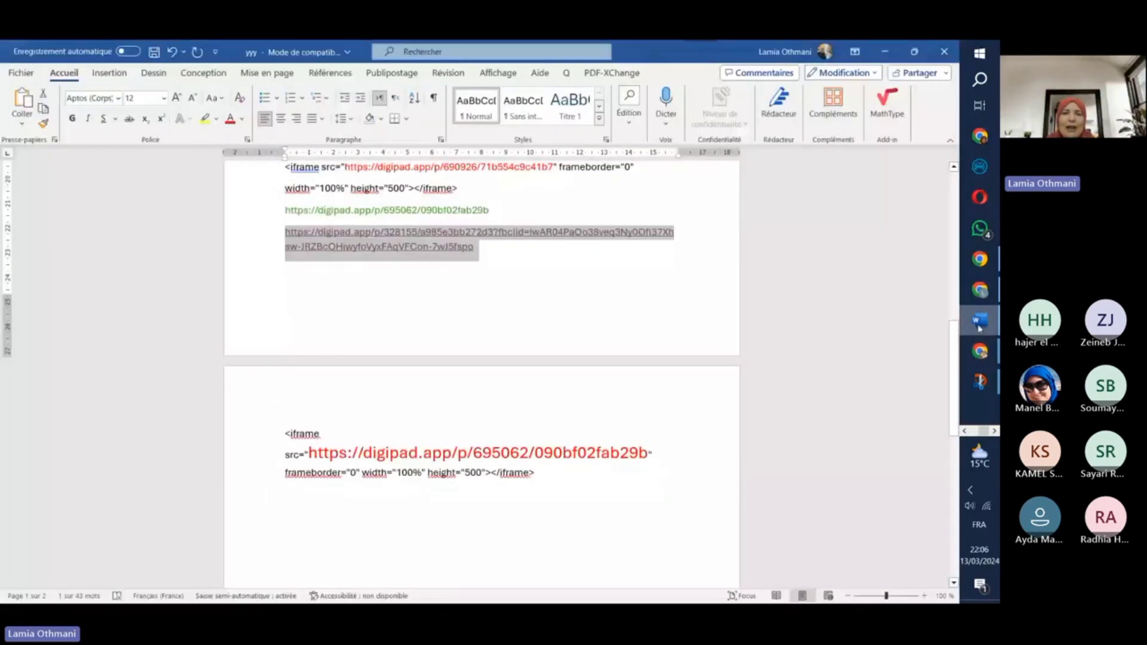
left_click_drag(955, 359, 938, 208)
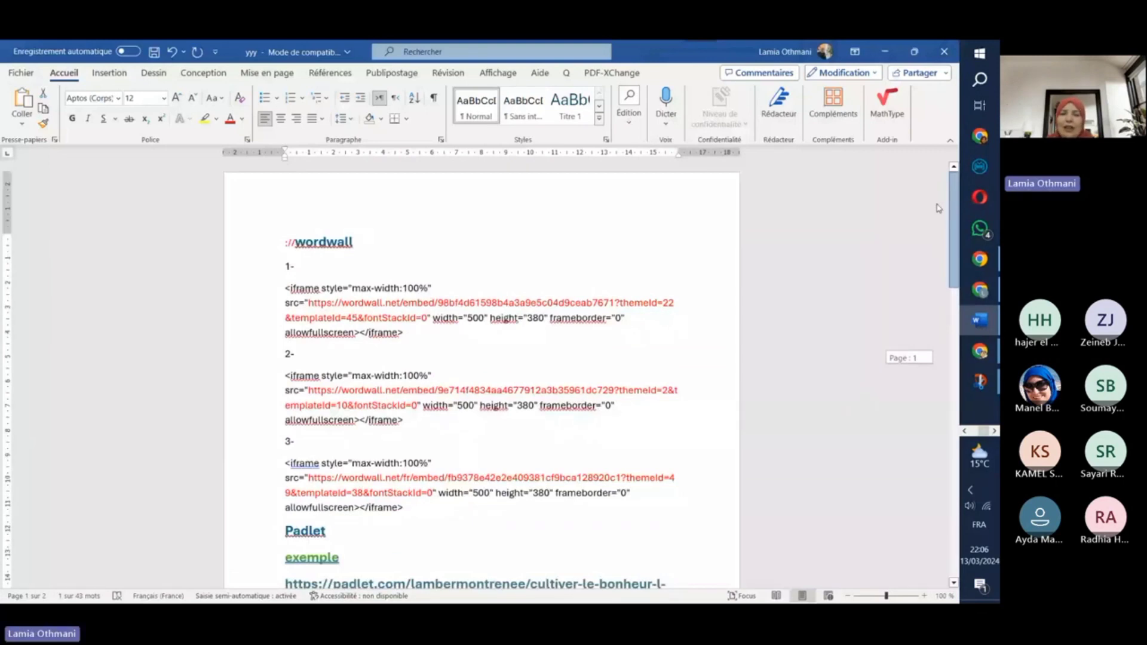
scroll(344, 342, "down", 1)
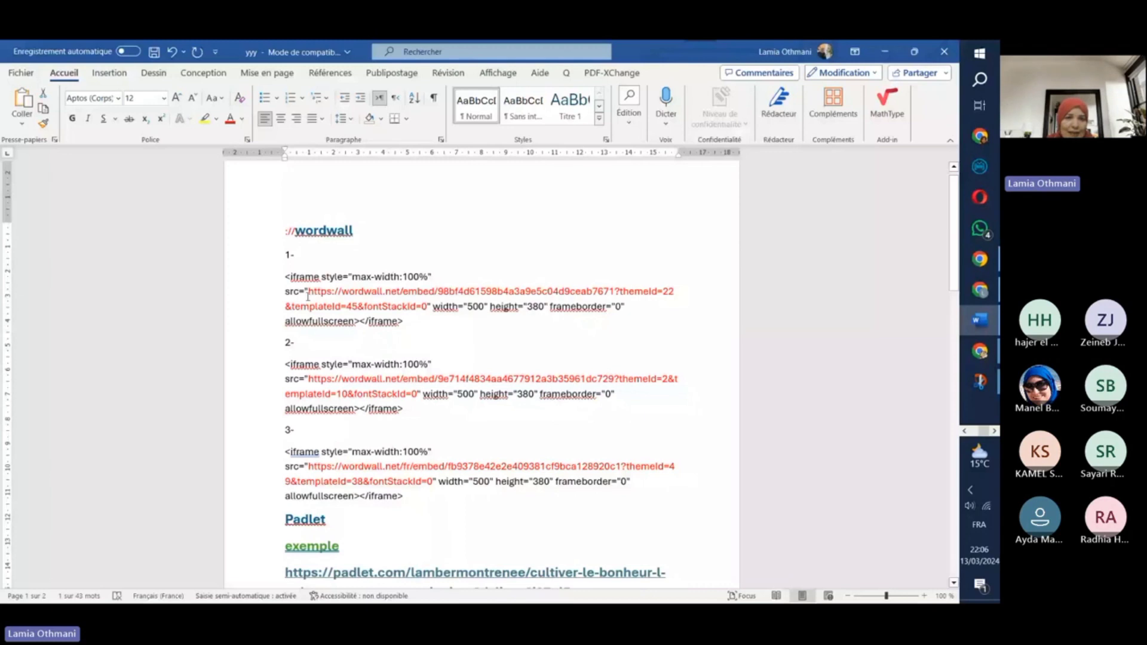
left_click_drag(309, 291, 322, 292)
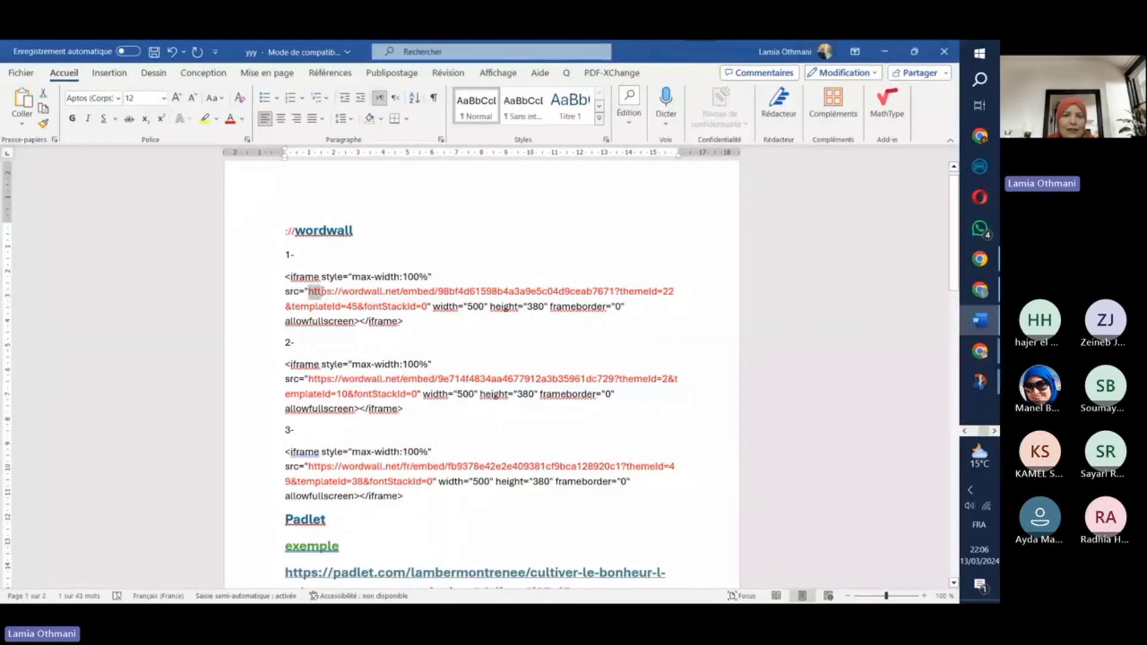
left_click_drag(323, 292, 427, 308)
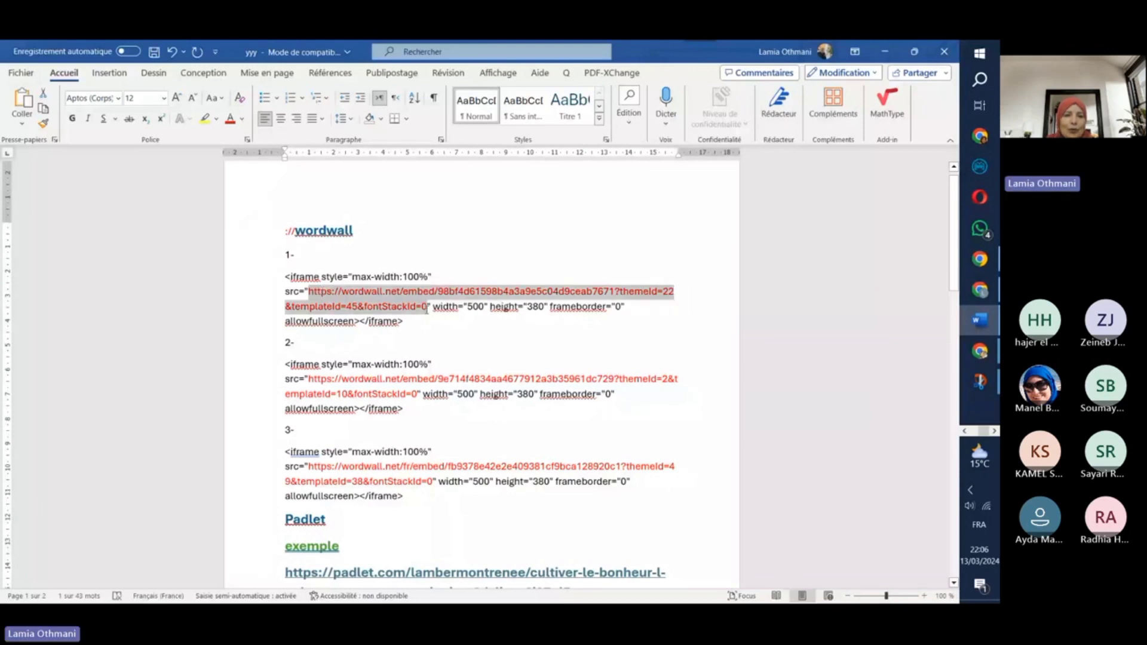
key("ctrl+c")
left_click(293, 342)
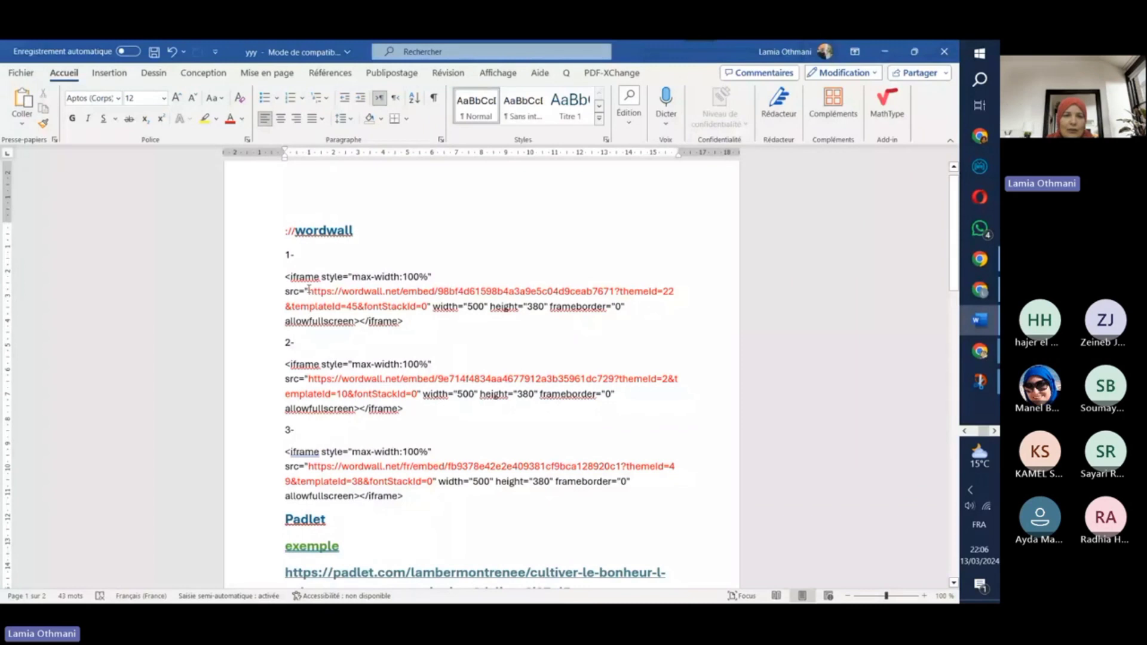
- Set the font colour of the src URL in the first Wordwall iframe code to light blue
left_click_drag(309, 291, 426, 307)
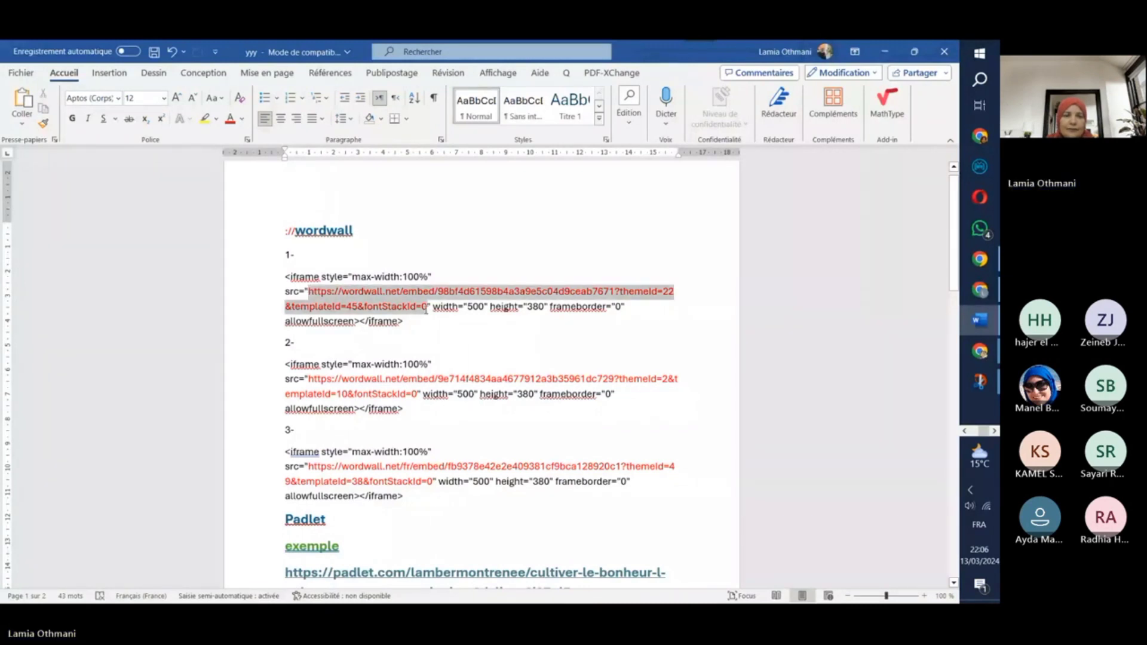
left_click(230, 124)
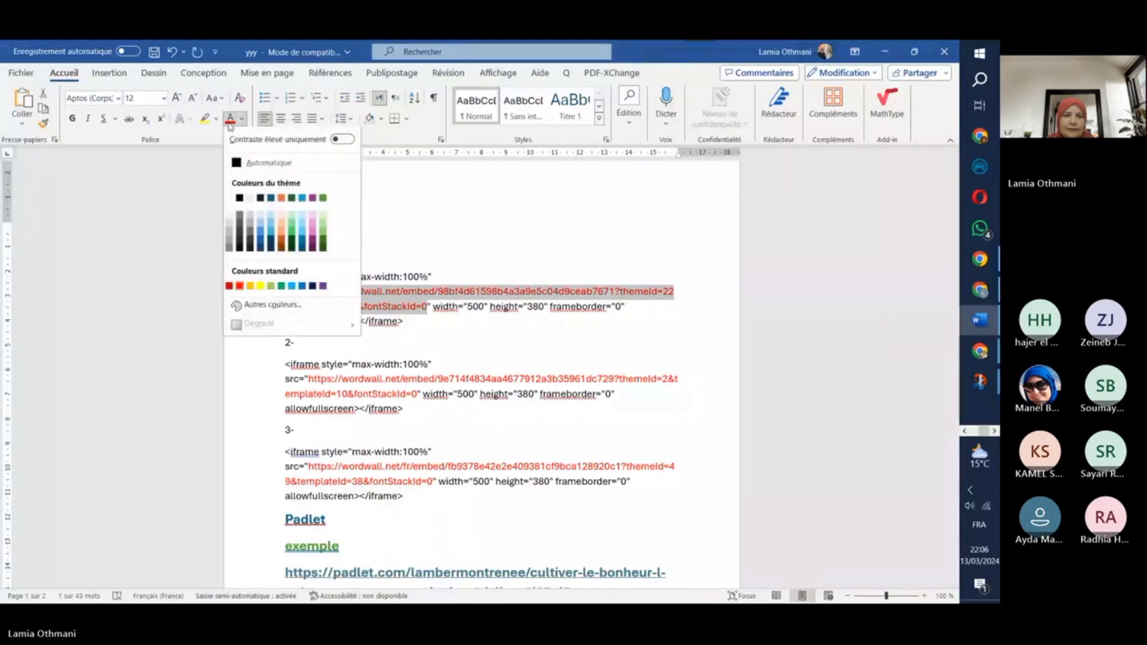
left_click(230, 124)
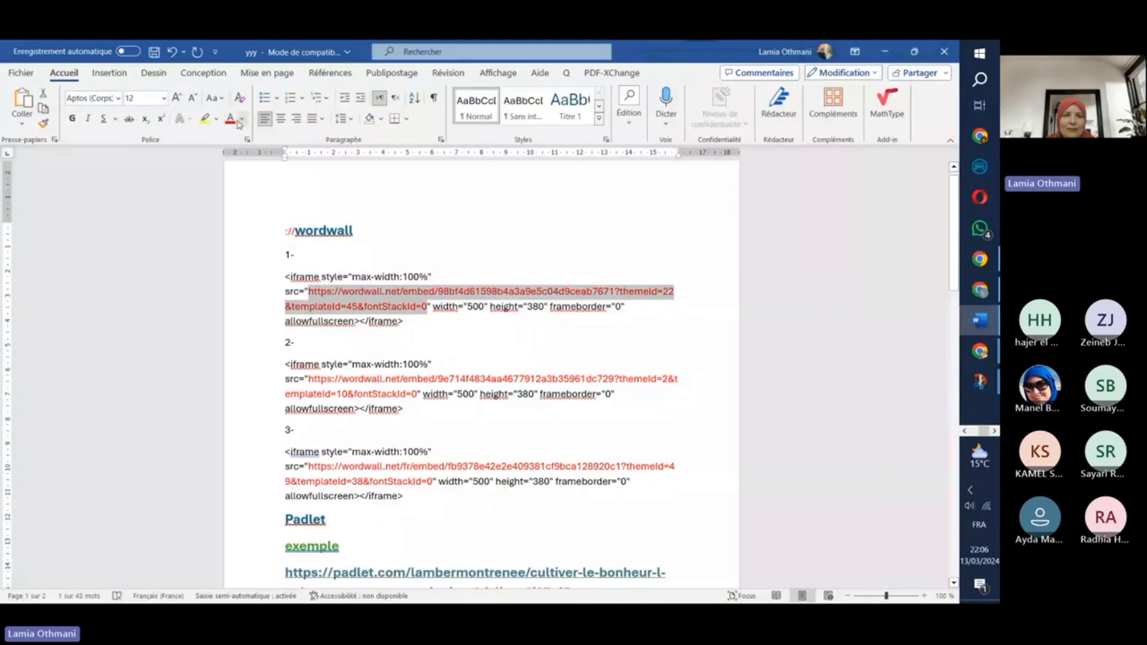
left_click(241, 120)
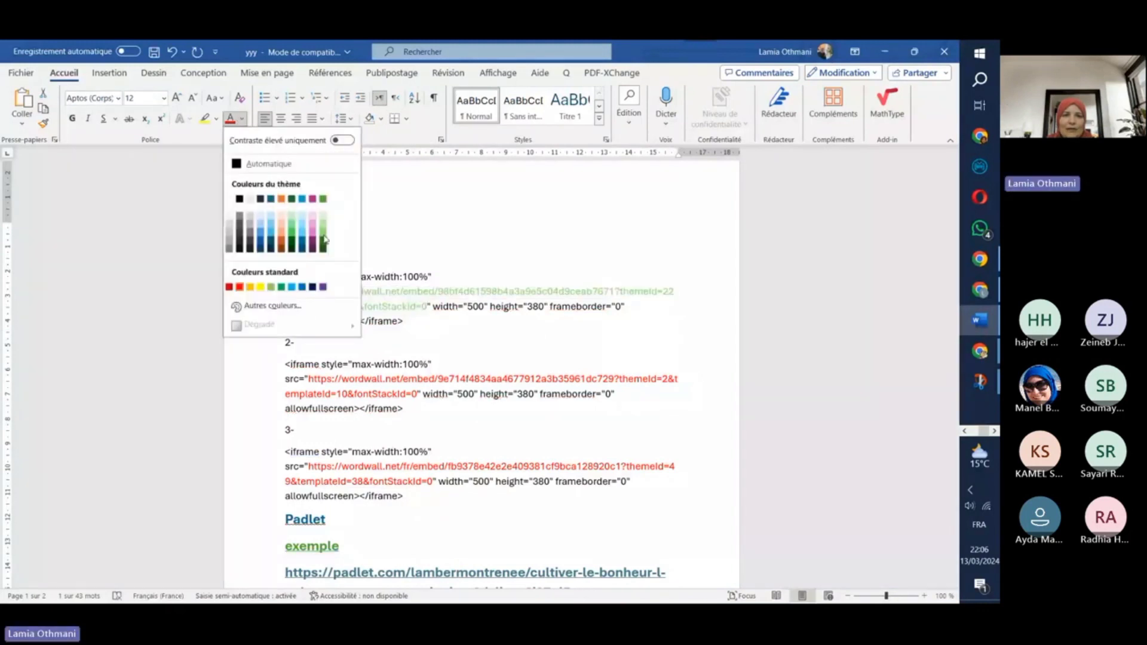
left_click(268, 235)
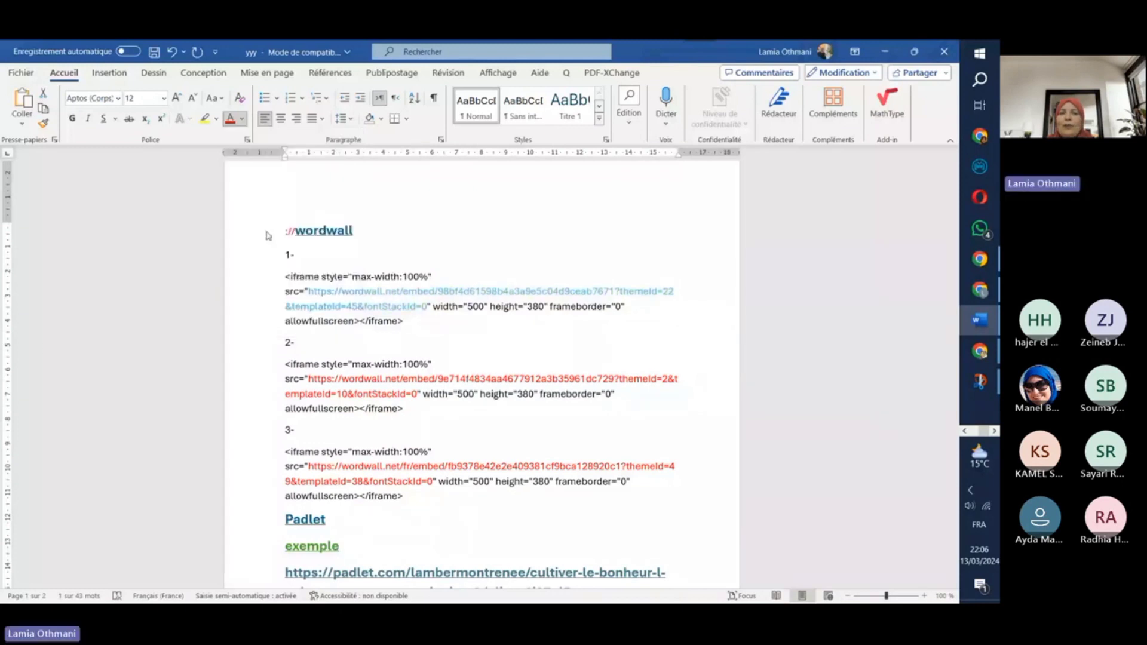
left_click(404, 238)
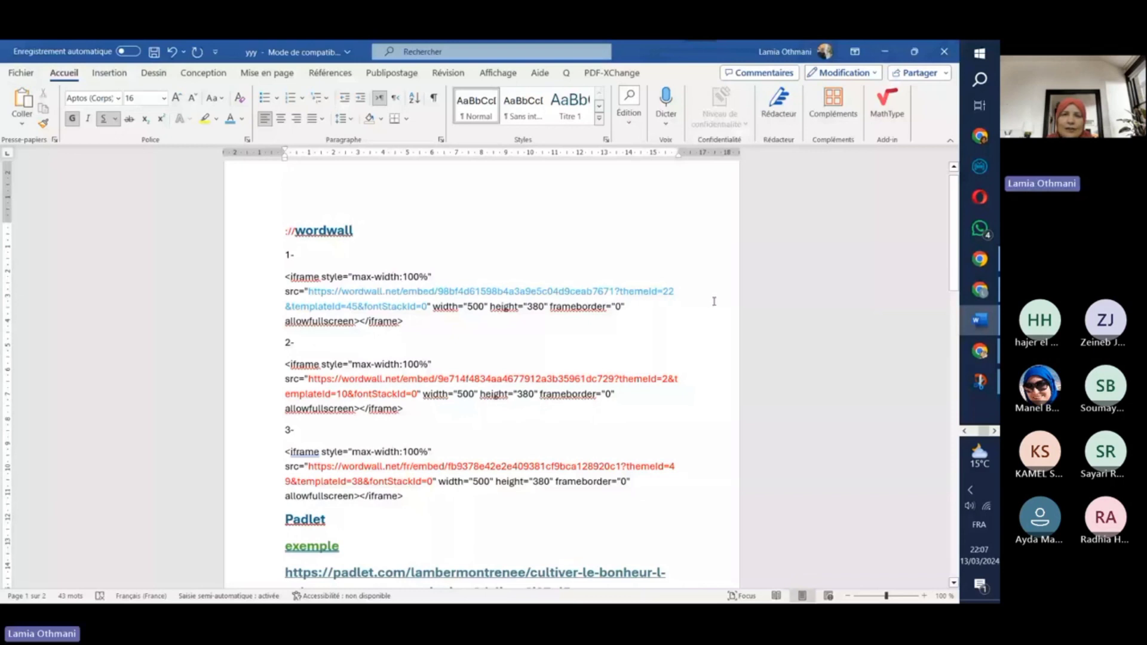
- Switch to the TwinSpace in Chrome, show the Digipad page in its original English, and open the wordwall page
key("alt+Tab")
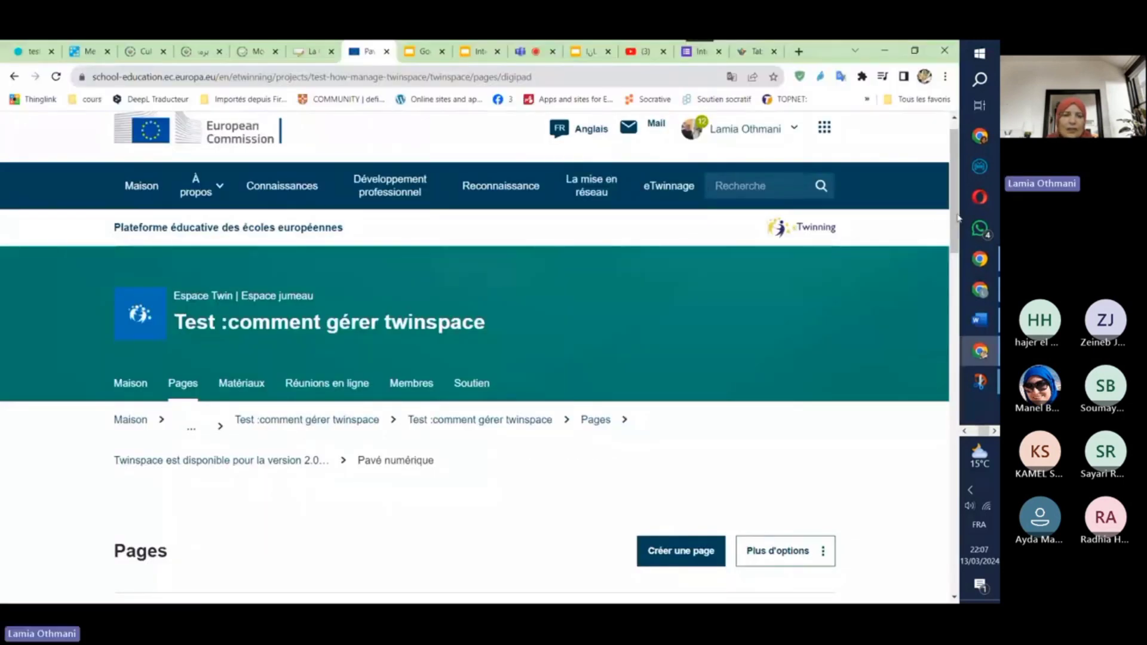
left_click_drag(958, 218, 975, 336)
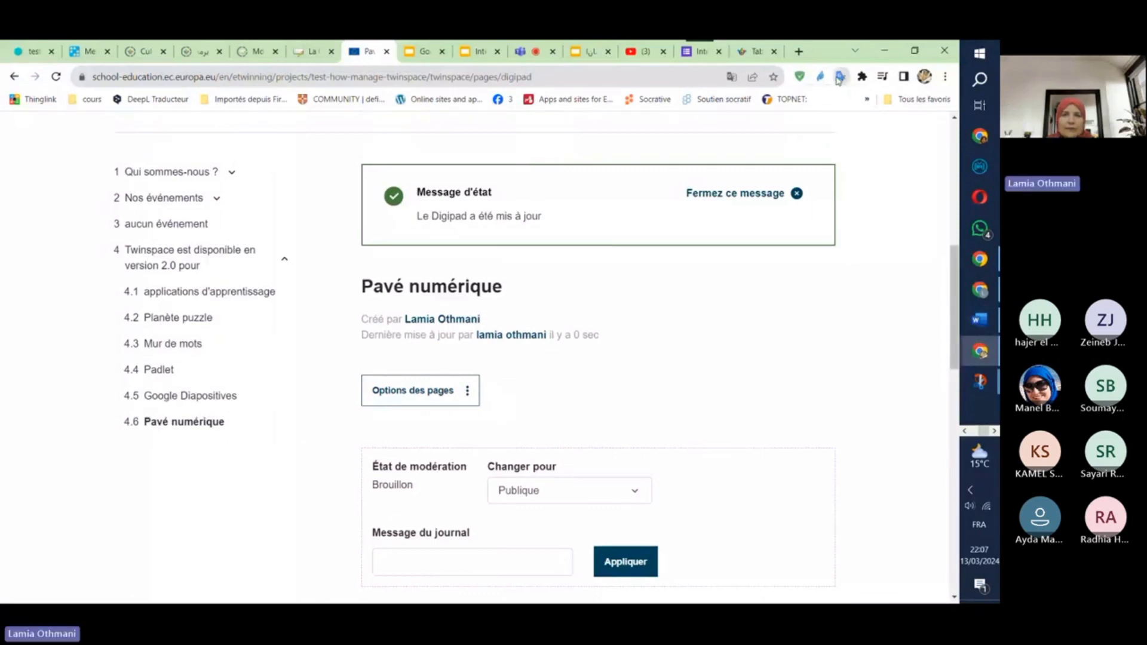
left_click(839, 77)
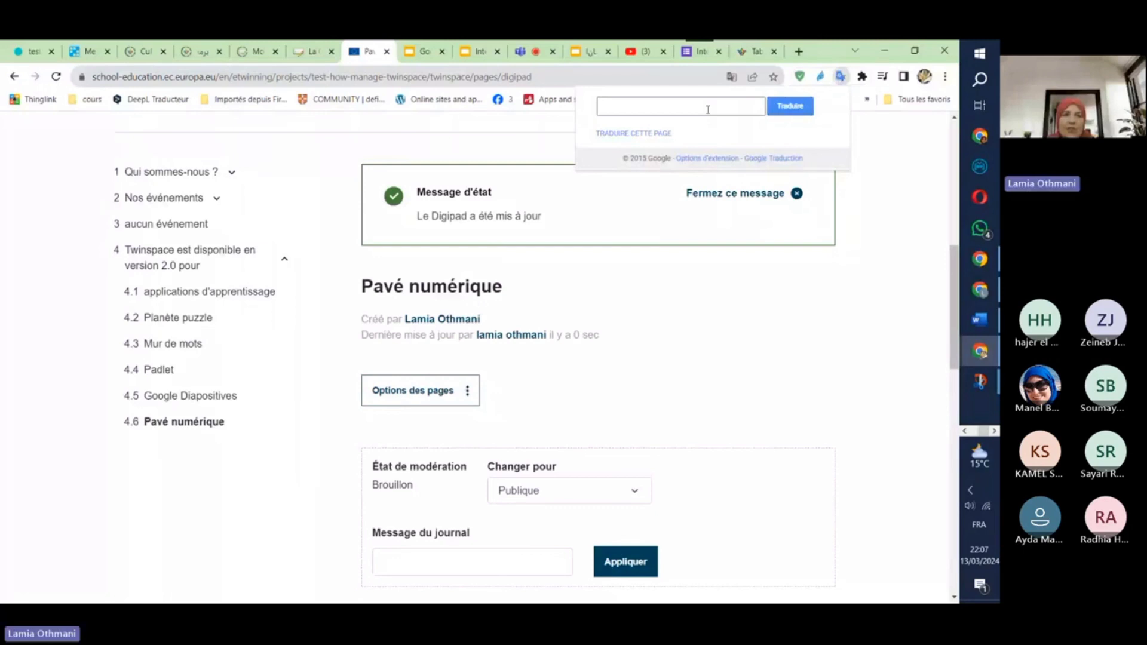
left_click(732, 78)
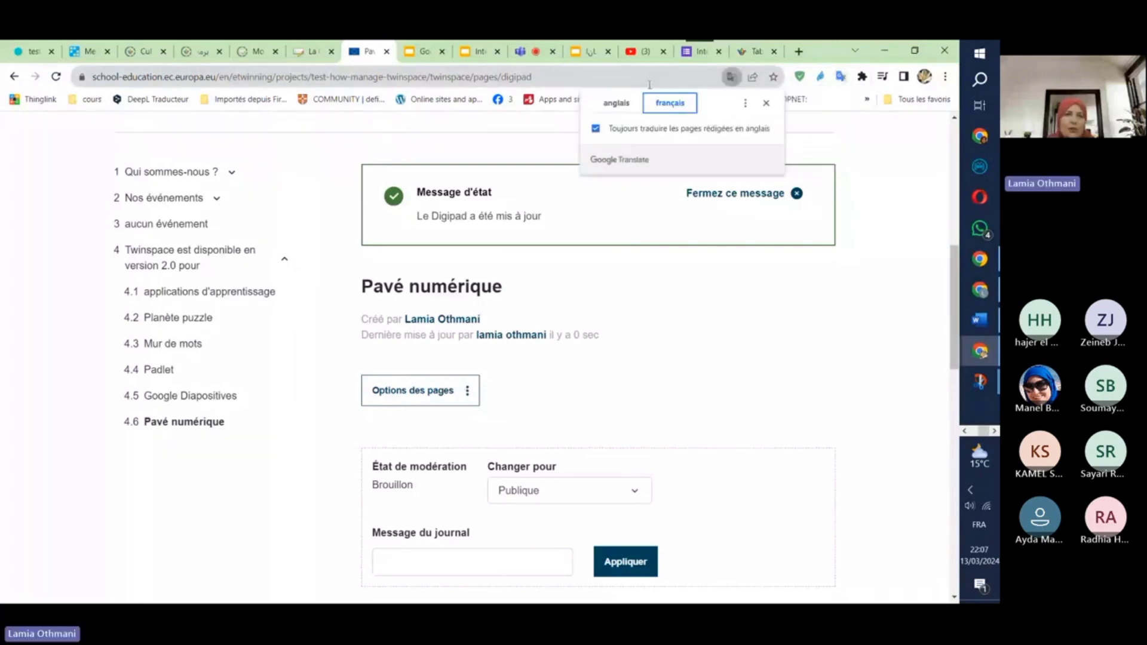
left_click(625, 109)
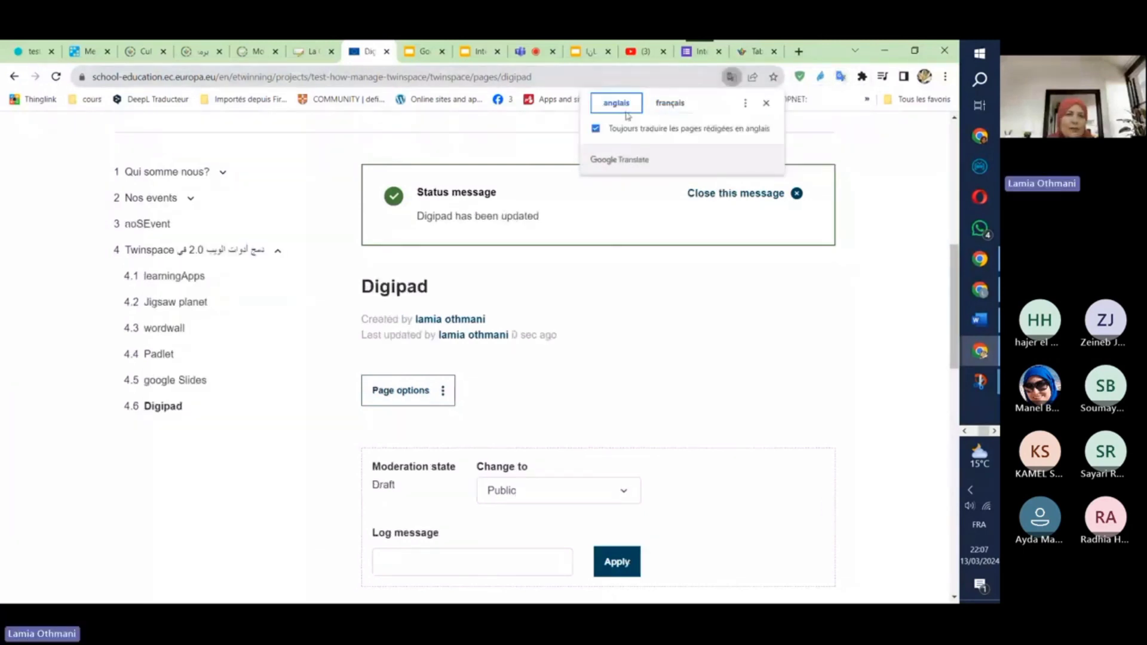
left_click(161, 331)
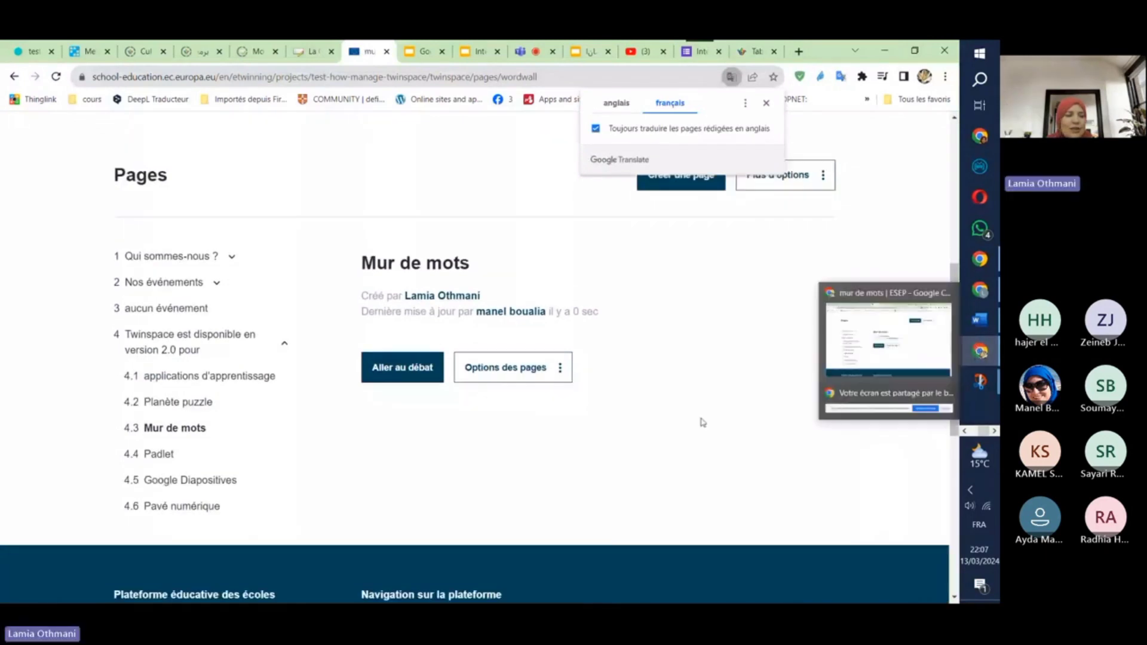
left_click(173, 430)
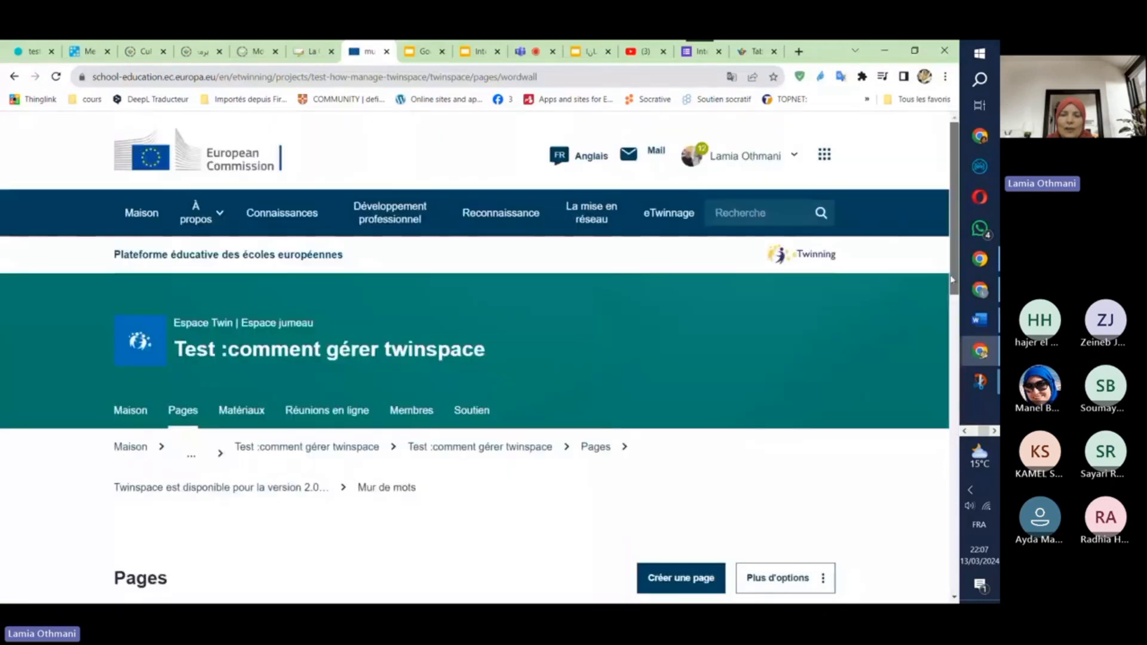
- Open the wordwall page (Mur de mots) for editing and add a text content block to it
left_click_drag(954, 279, 963, 377)
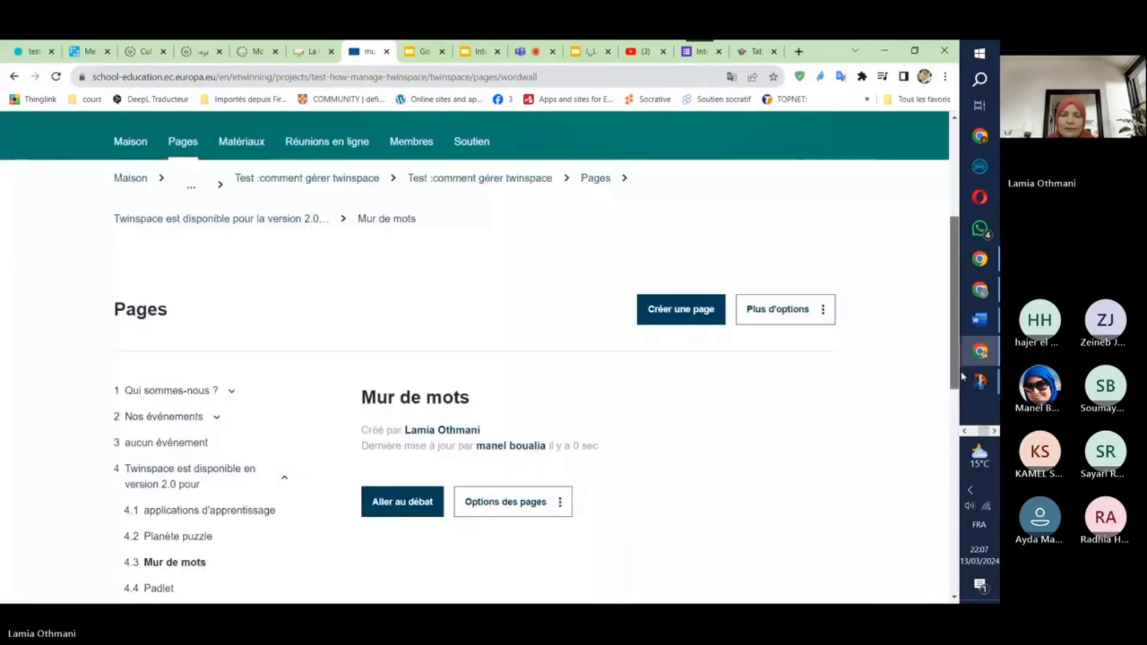
scroll(575, 344, "down", 3)
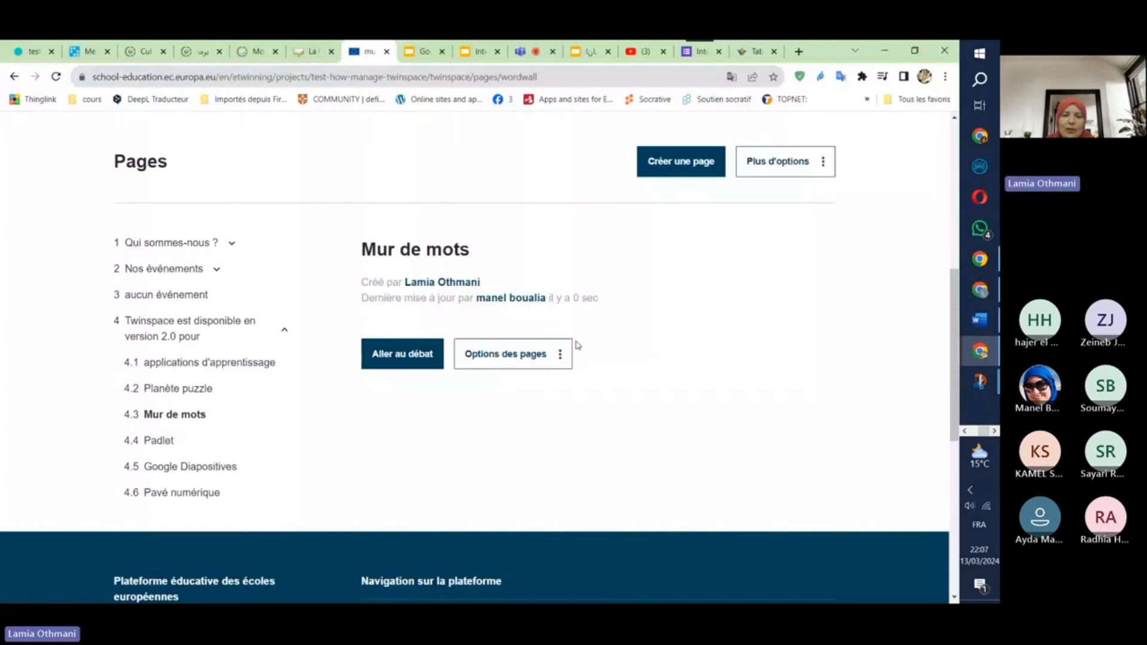
left_click(559, 354)
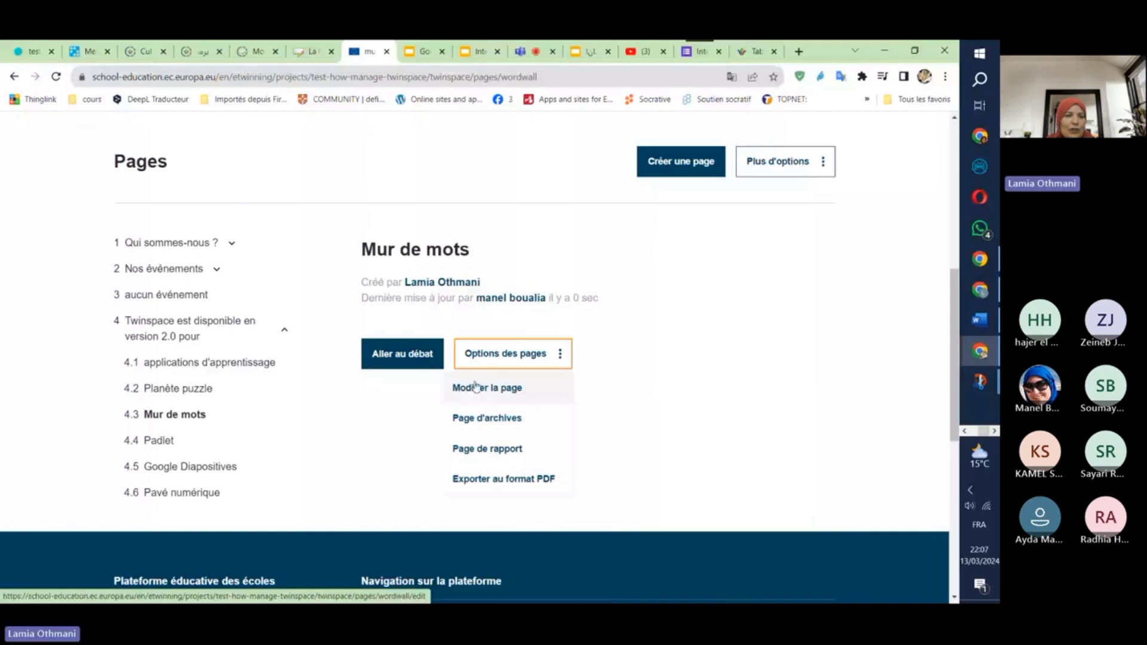
left_click(484, 391)
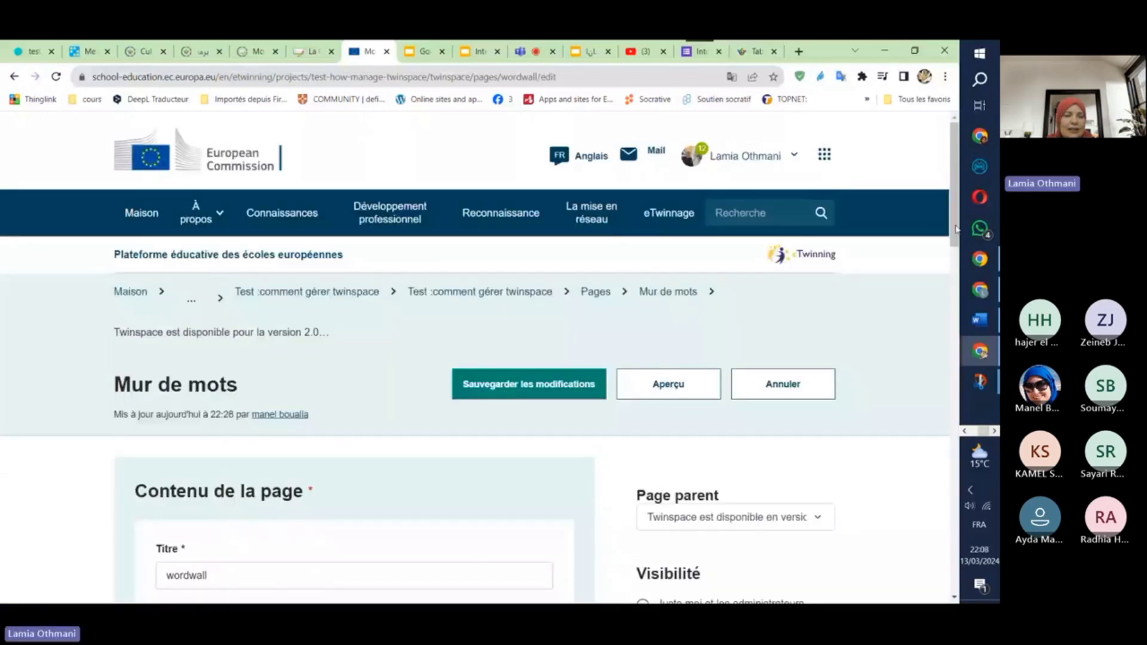
left_click_drag(956, 229, 965, 306)
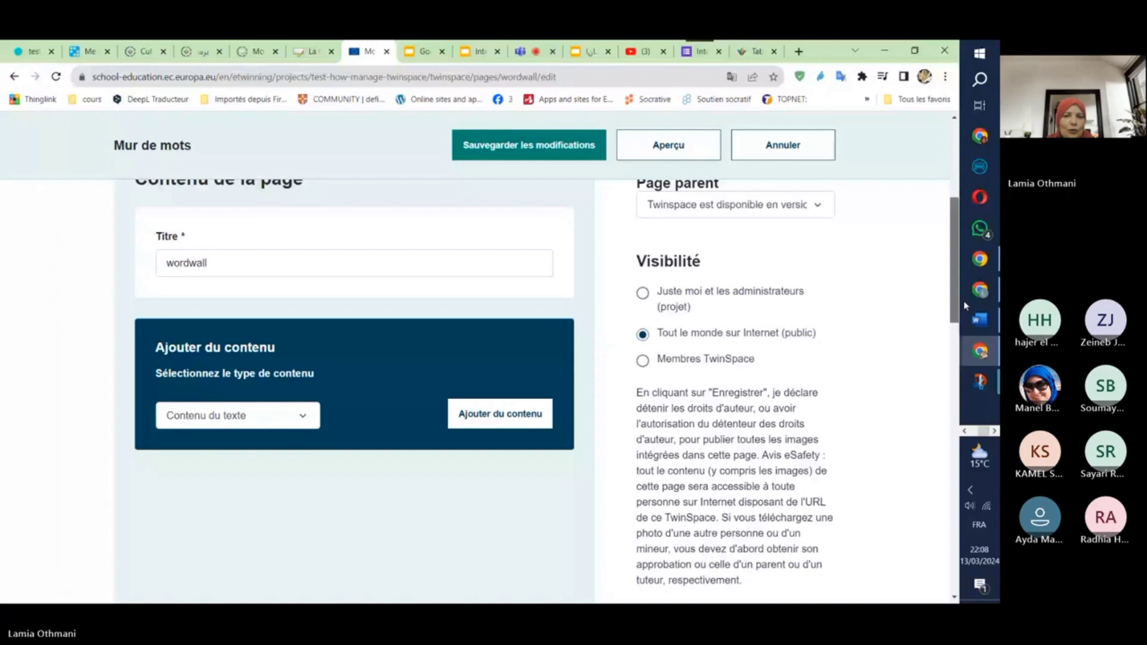
scroll(517, 432, "up", 1)
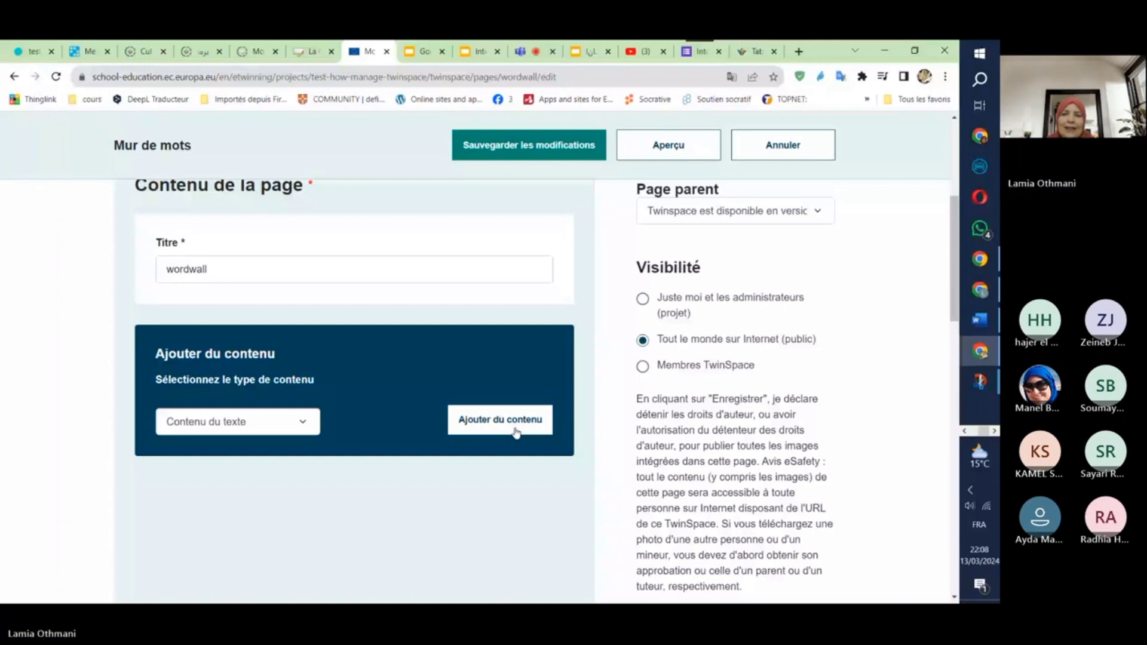
left_click(517, 429)
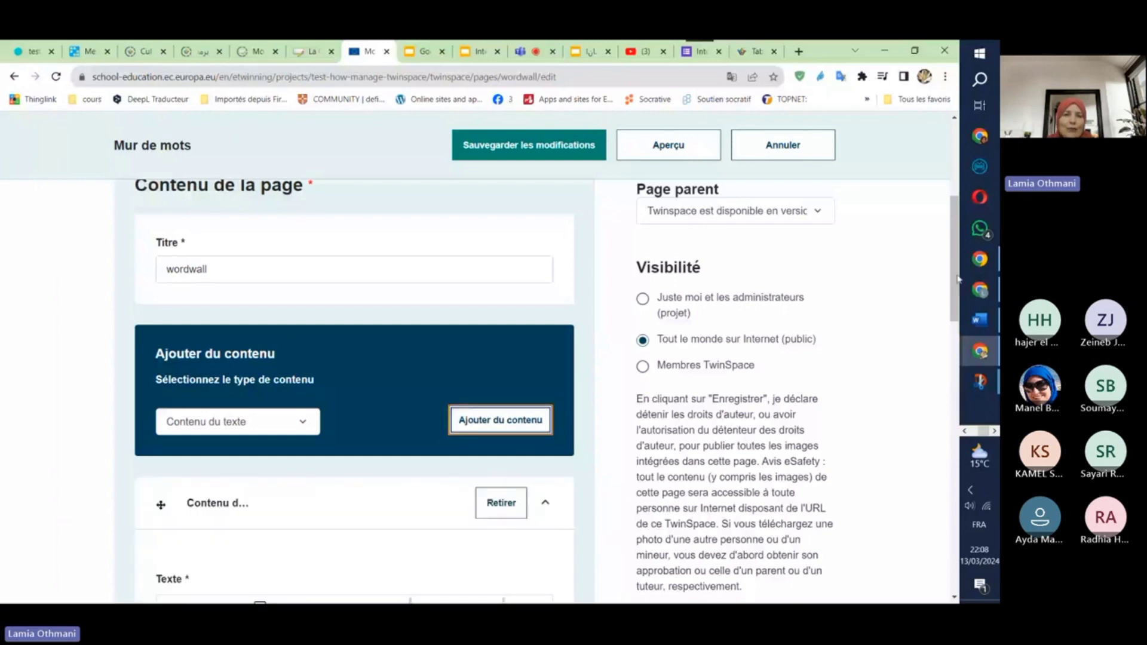
- Insert an iframe in the text block with the copied Wordwall embed URL, width 500 and height 500
left_click_drag(958, 290, 952, 384)
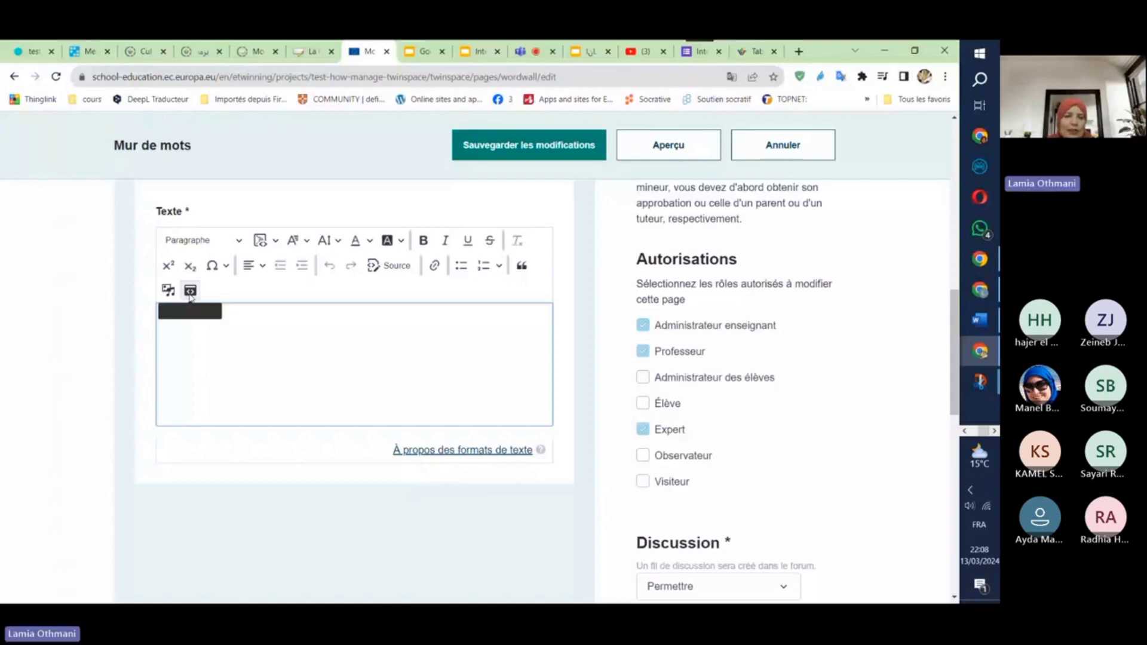
left_click(190, 290)
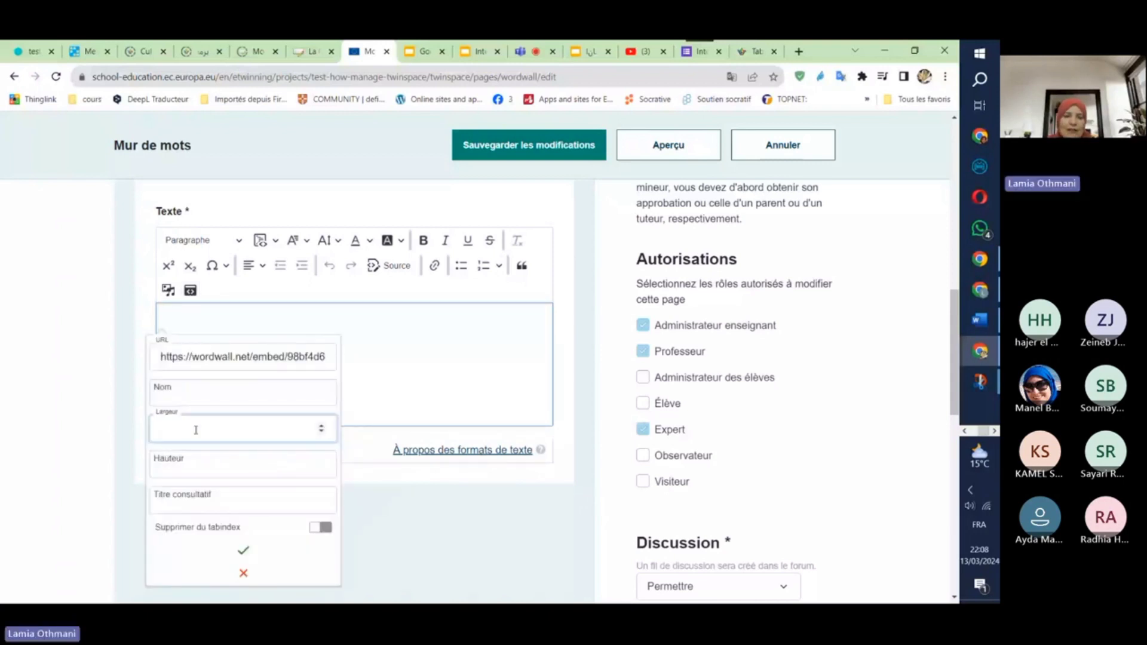
type("500")
left_click(183, 461)
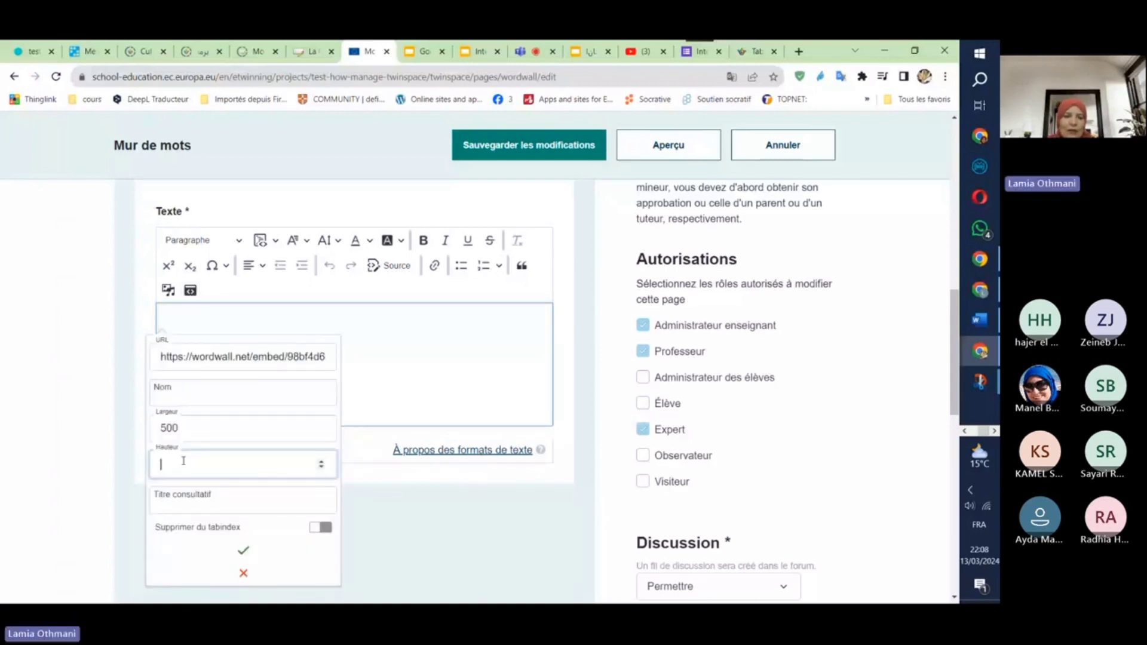
type("500")
left_click(243, 550)
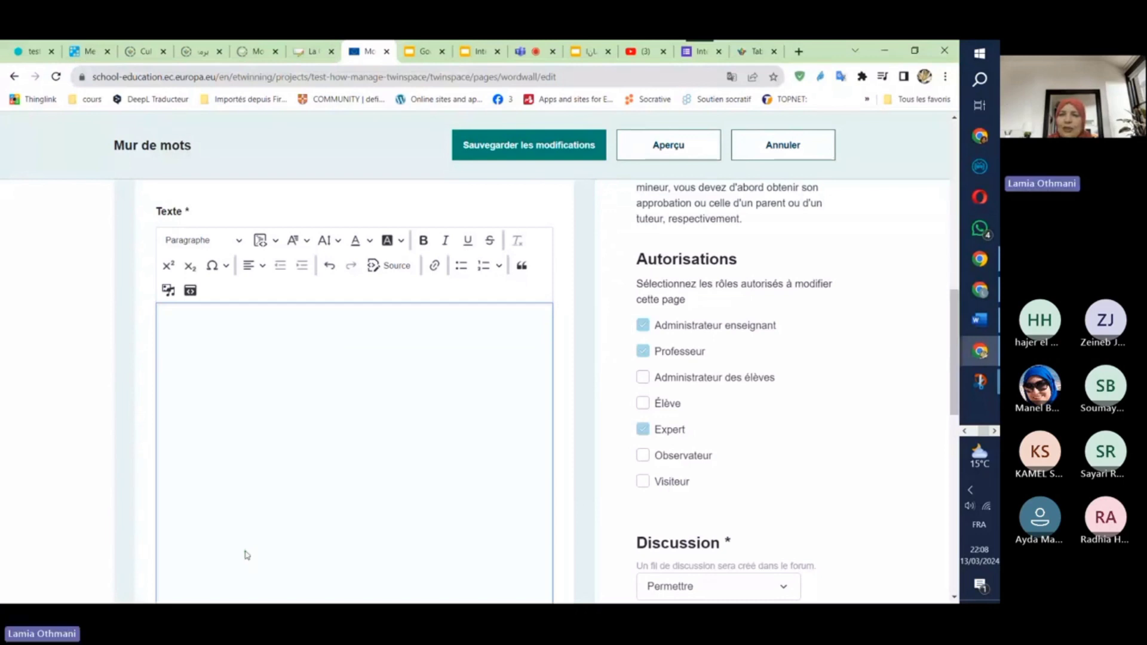
- Check the embedded Whack-a-mole activity in the text block and save the changes to the wordwall page
left_click_drag(955, 347, 956, 363)
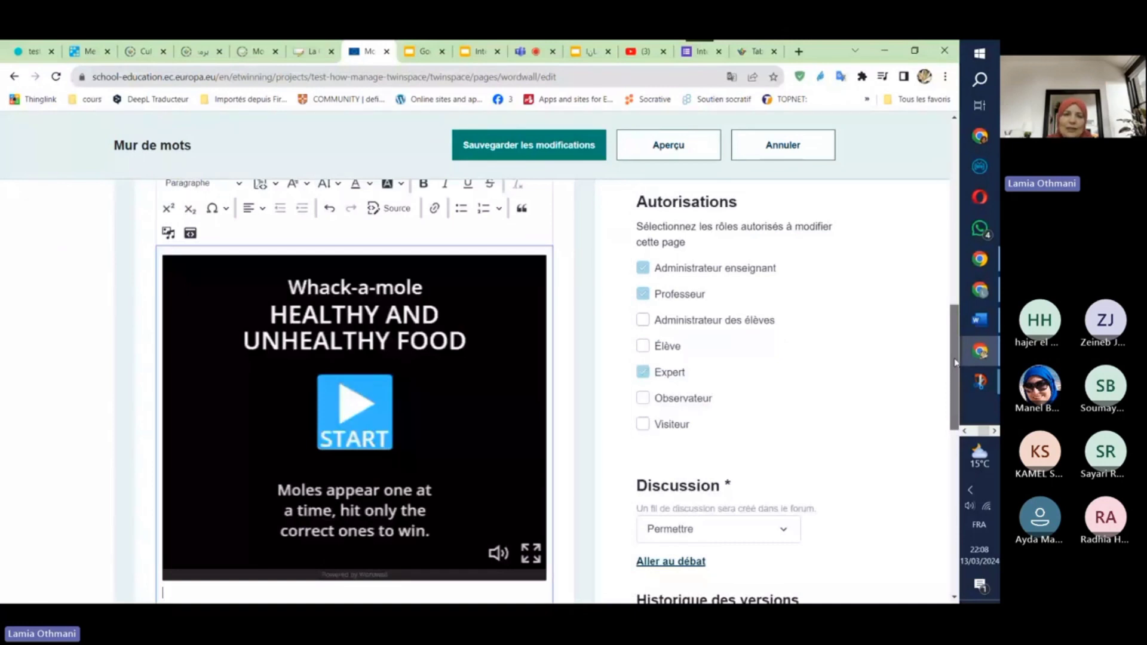
left_click_drag(955, 362, 955, 340)
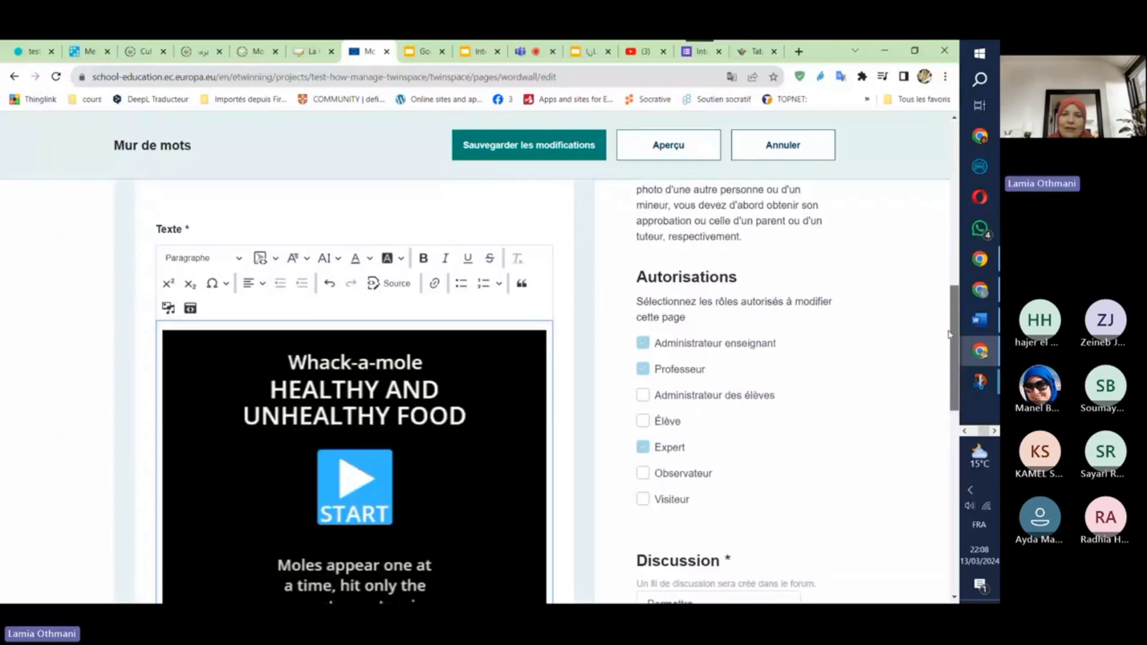
left_click_drag(951, 334, 923, 271)
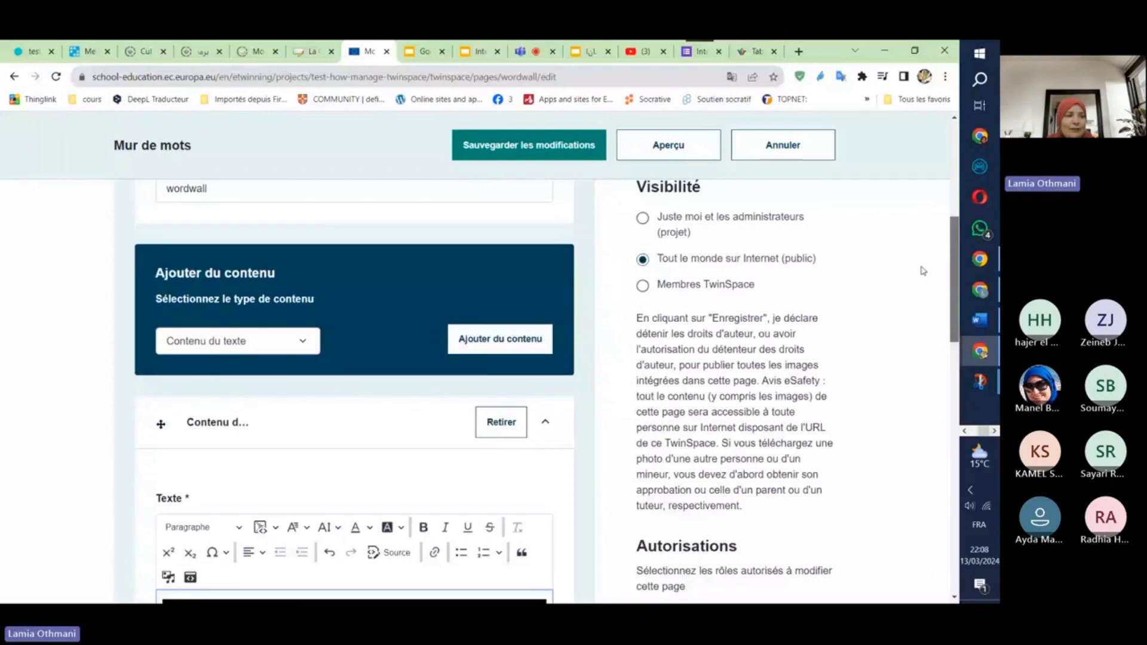
left_click(557, 153)
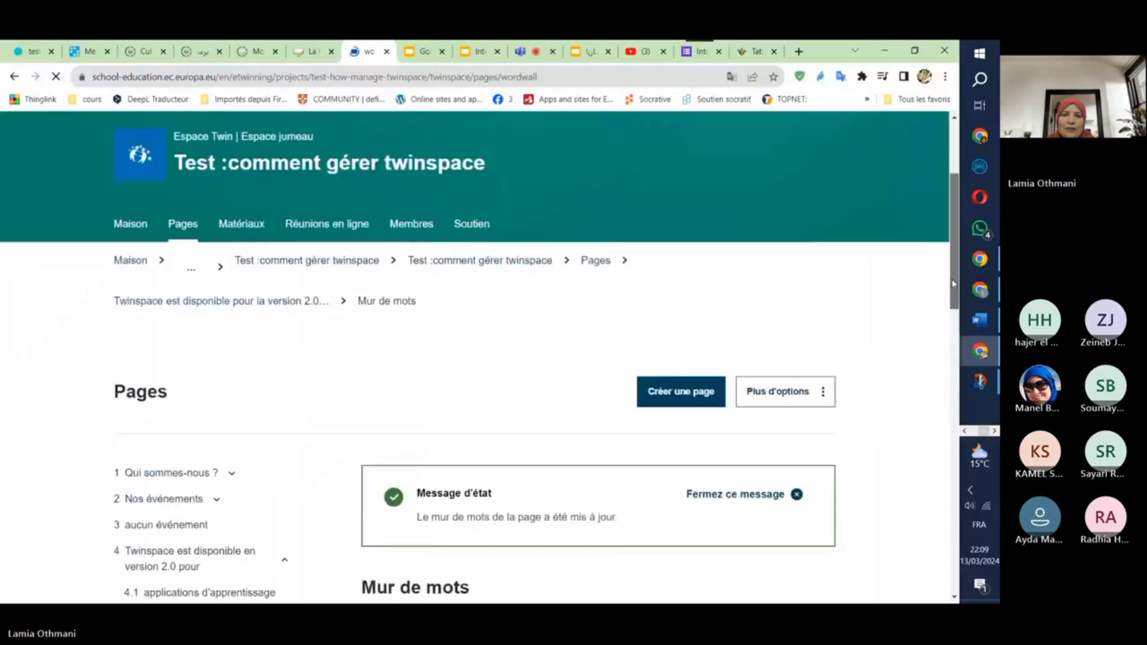
- Start the embedded Healthy and Unhealthy Food activity on the saved wordwall page and dismiss the WhatsApp notification
left_click_drag(958, 239, 956, 363)
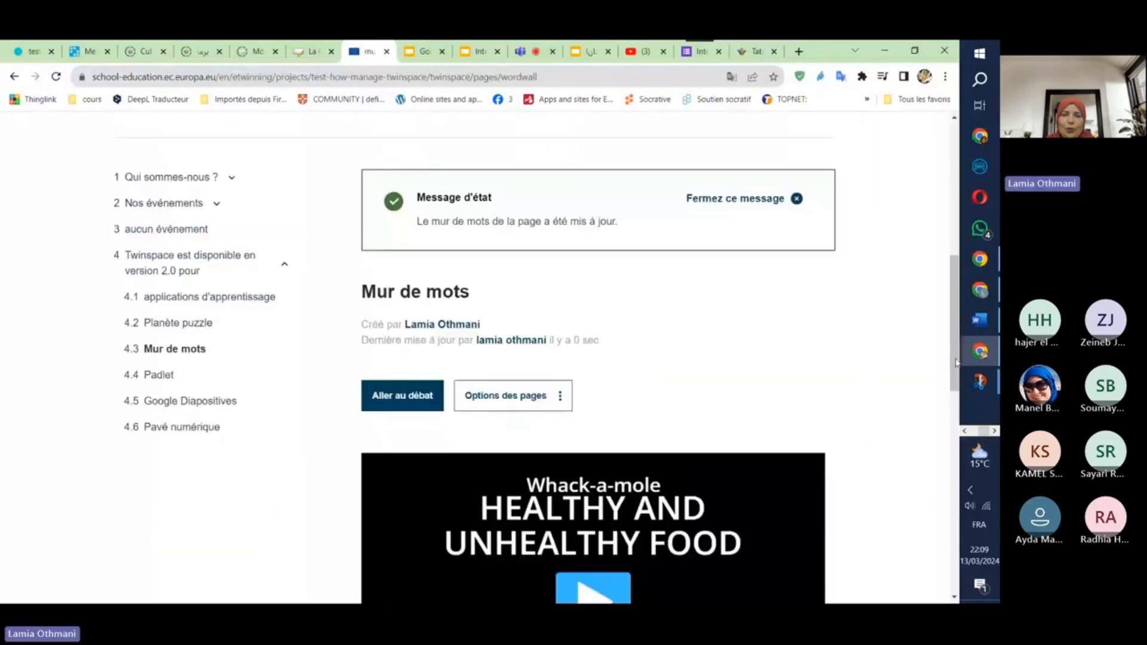
left_click_drag(957, 363, 969, 446)
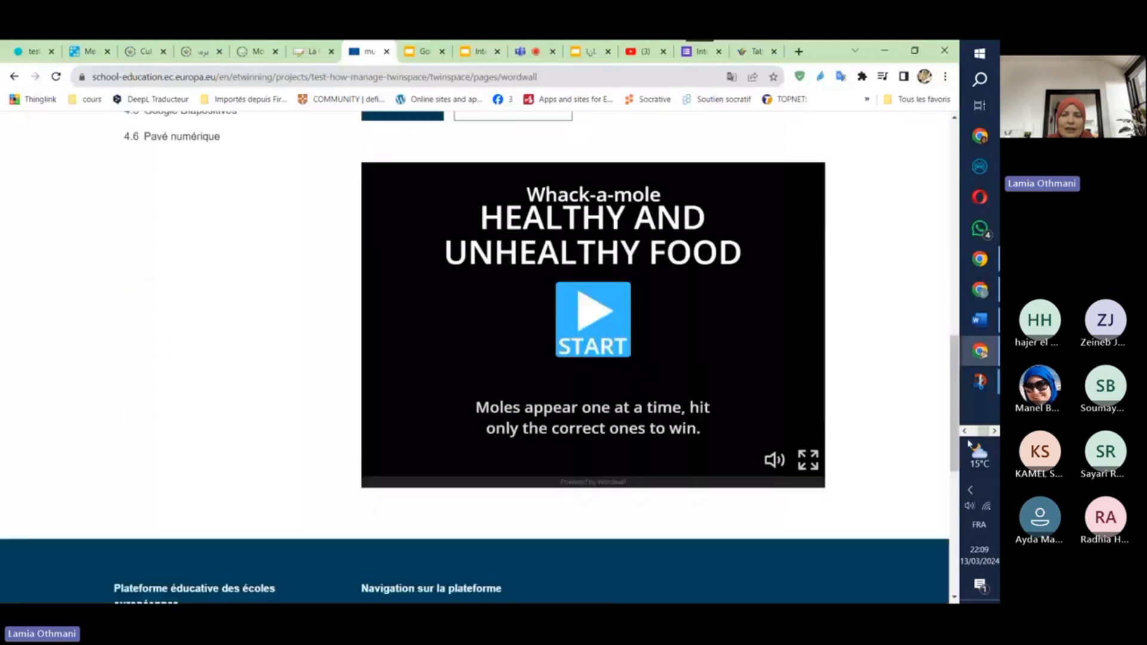
scroll(802, 439, "down", 1)
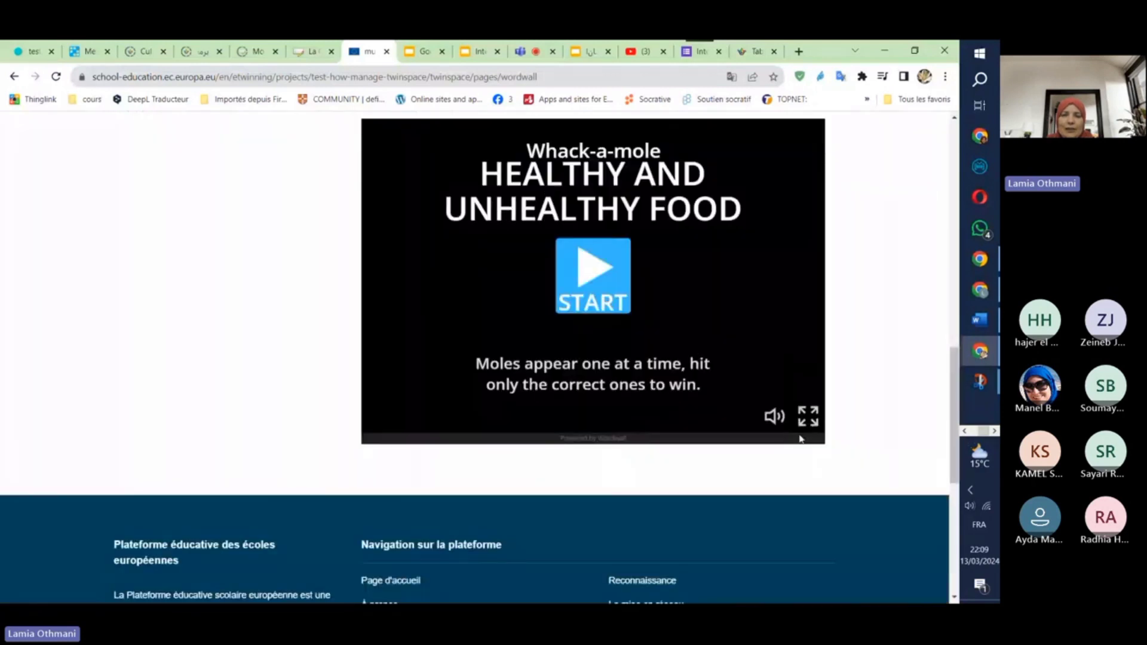
left_click(595, 267)
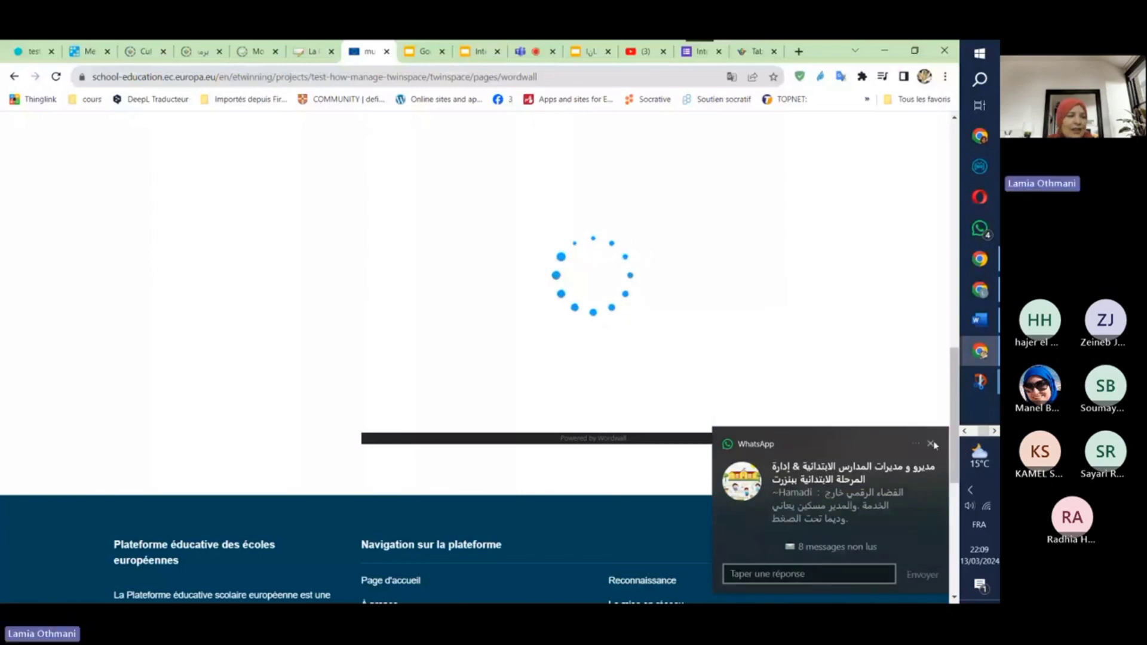
left_click(932, 444)
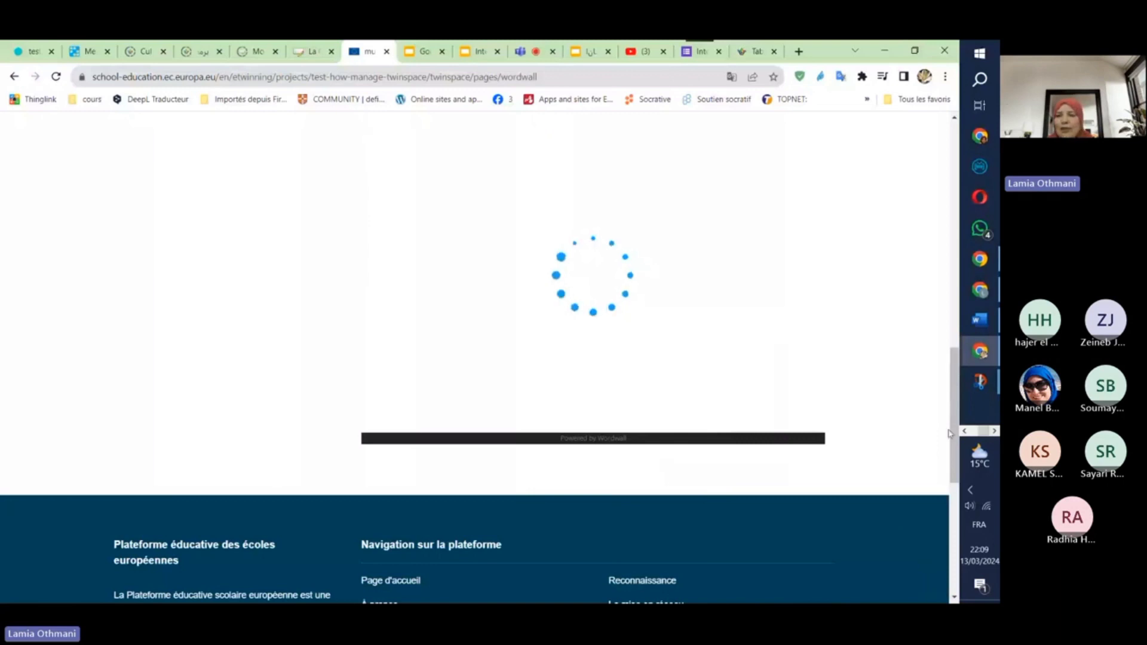
left_click_drag(950, 433, 921, 310)
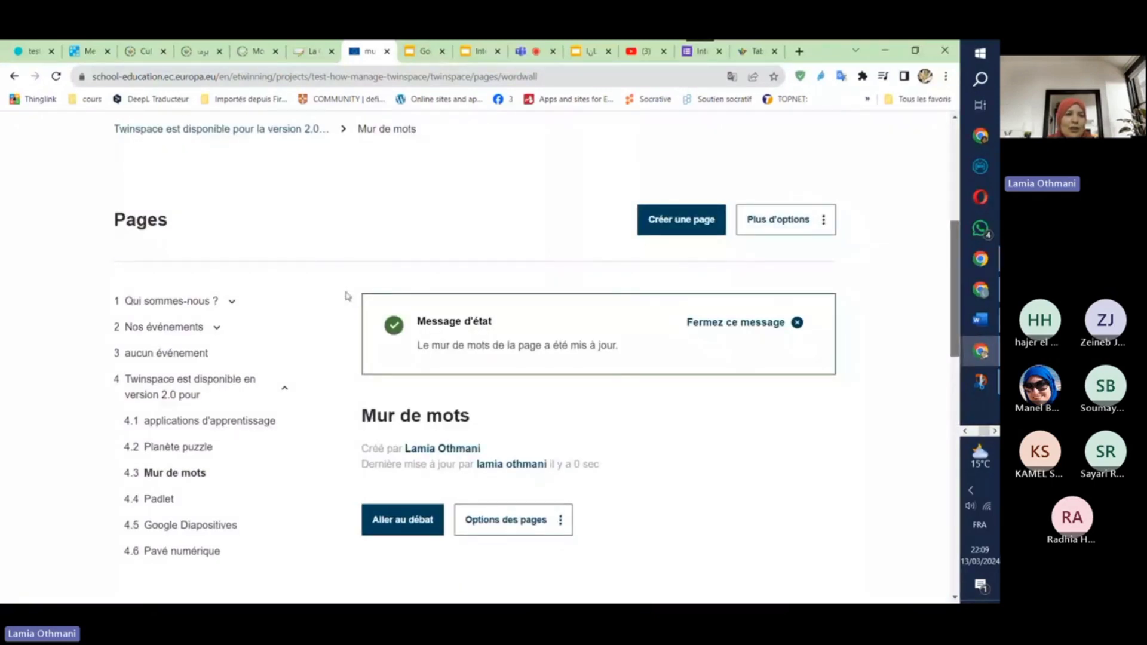
- Revisit the Wordwall embed code, and in the Word document yyy copy the src URL of the second wordwall iframe code
left_click(90, 51)
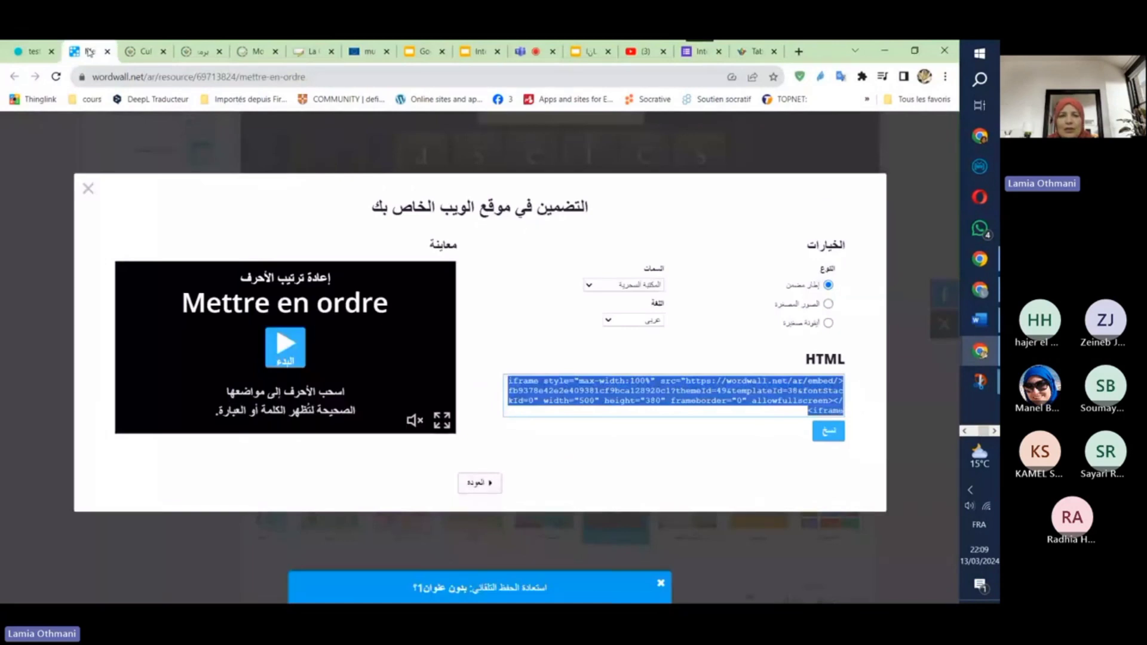
key("alt+Tab")
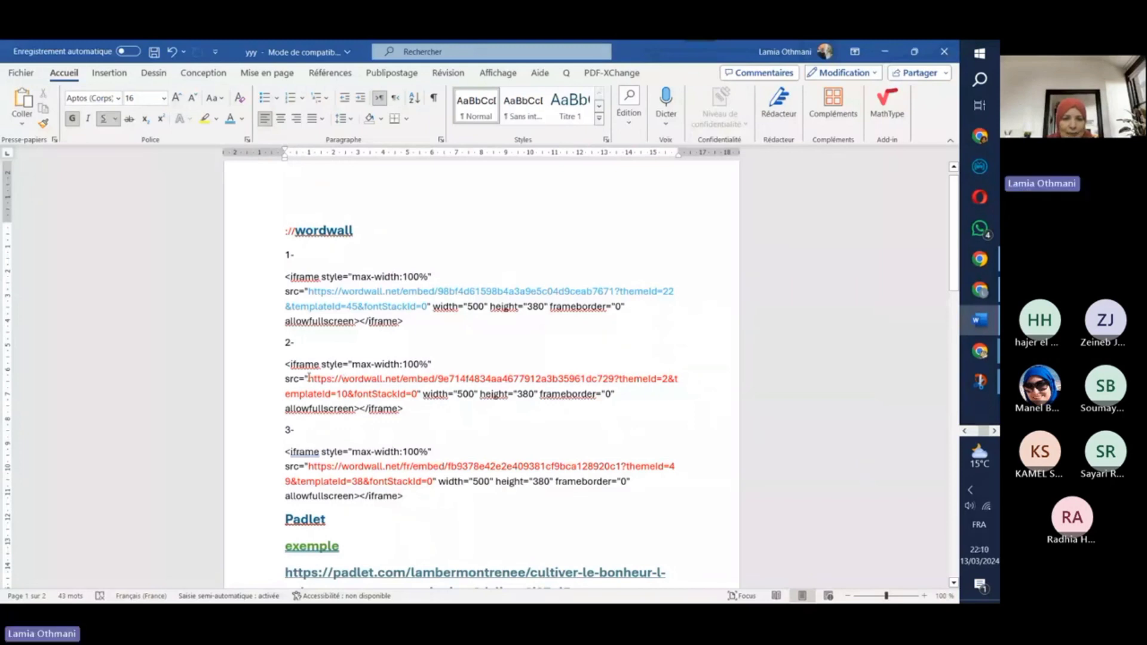
left_click_drag(309, 377, 416, 395)
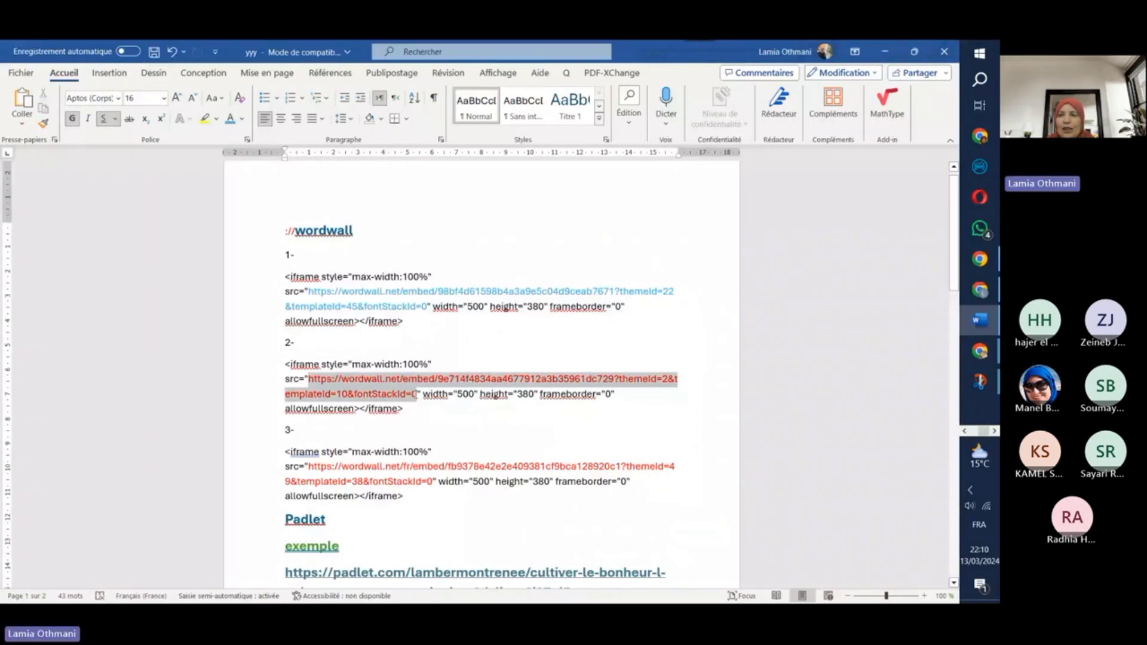
key("ctrl+z")
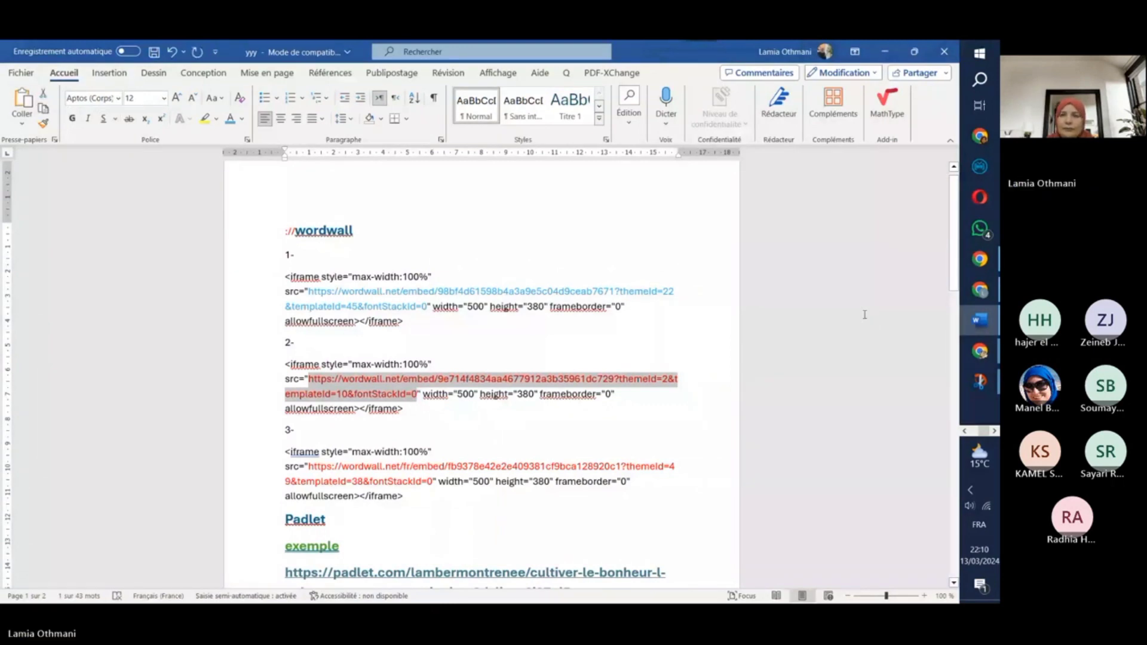
- Switch back to the TwinSpace and reopen the wordwall page for editing at its text block
key("alt+Tab")
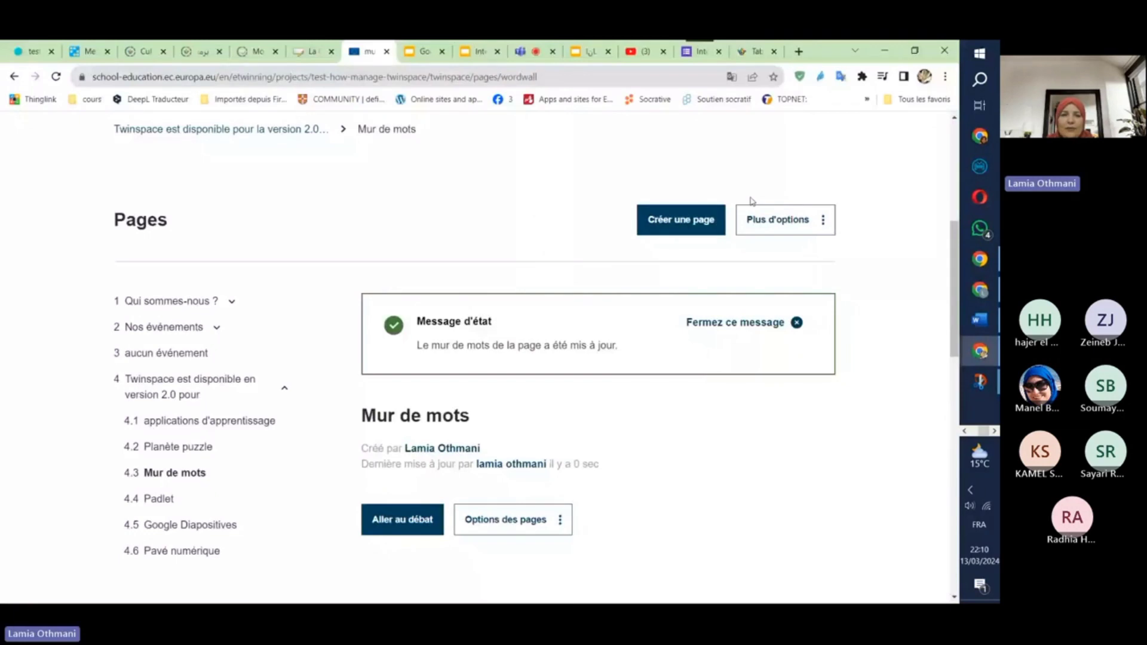
left_click_drag(954, 251, 955, 307)
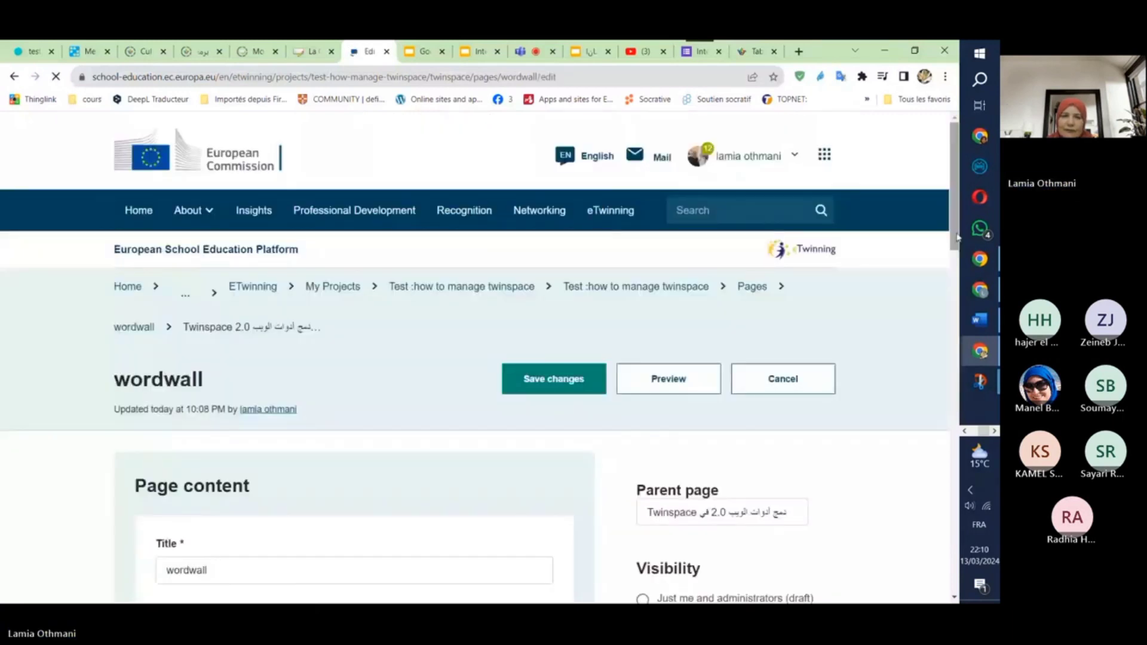
left_click_drag(957, 237, 962, 368)
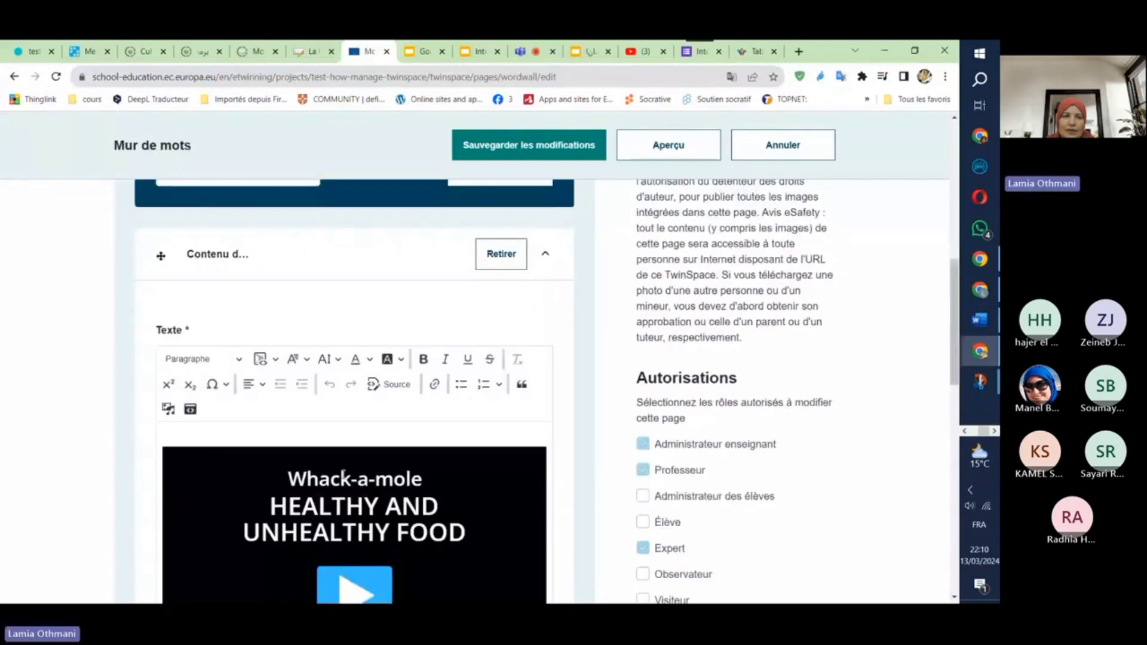
- Embed the copied Wordwall URL in the text block as an iframe 500 wide and 500 high and save the page changes
left_click(191, 416)
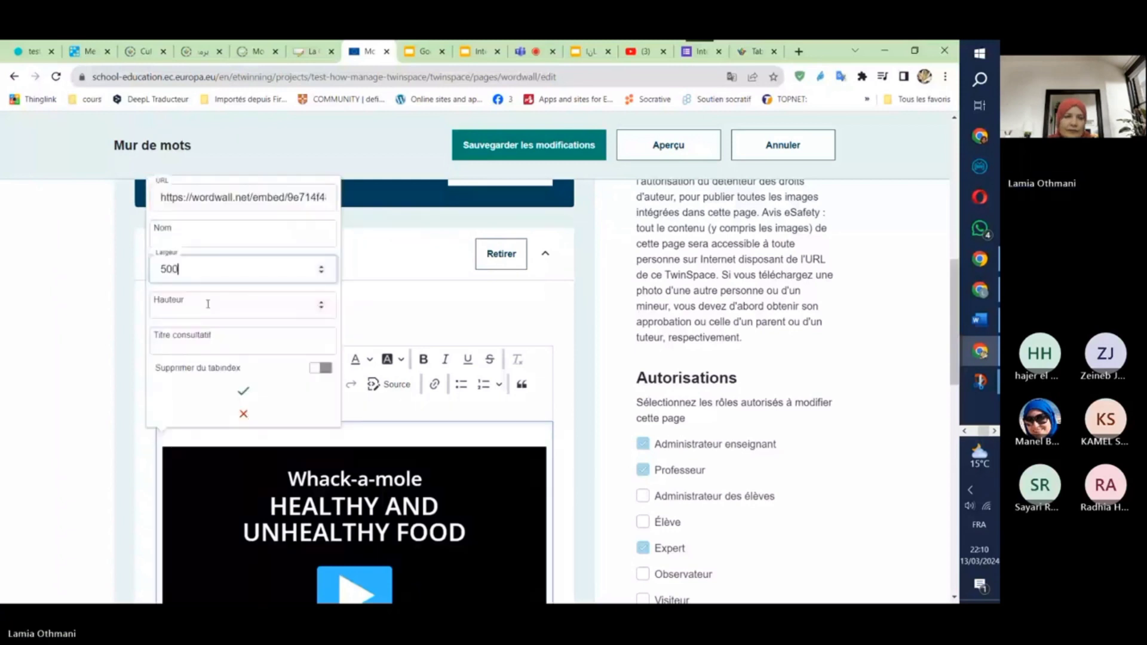
left_click(208, 304)
type("5")
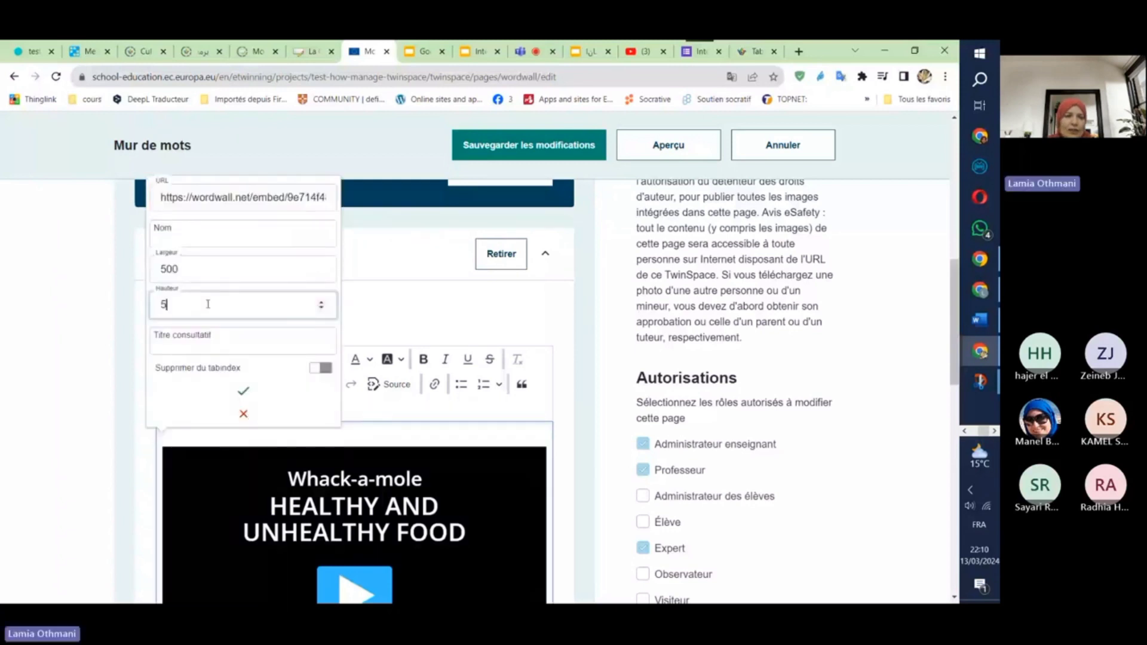
type("00")
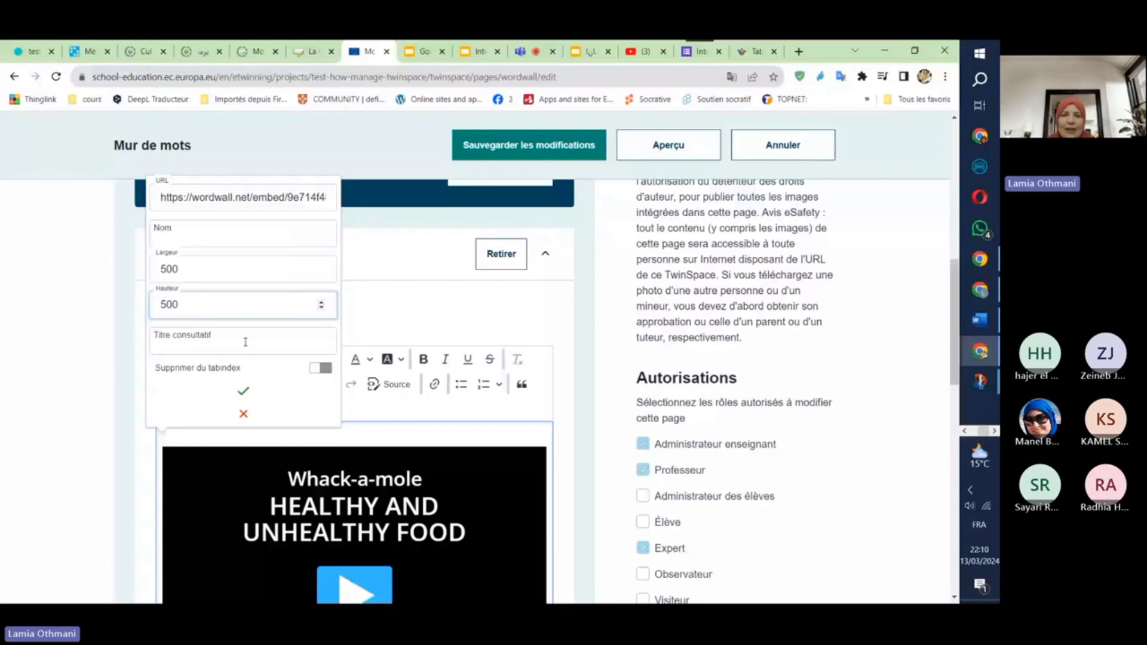
key("Return")
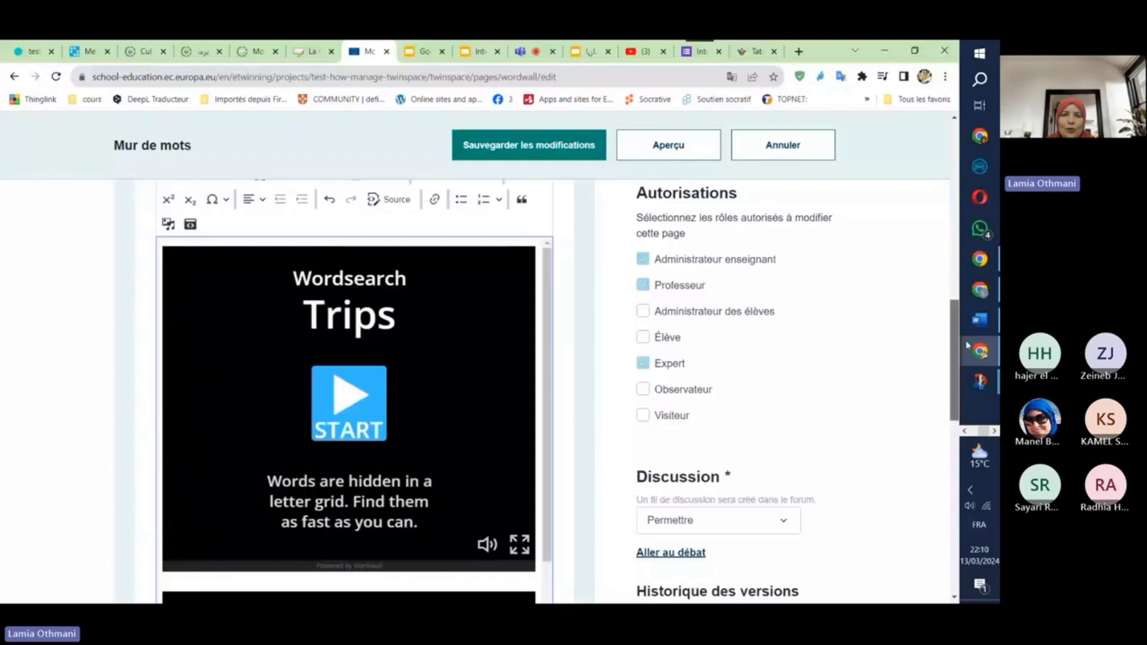
scroll(956, 353, "down", 1)
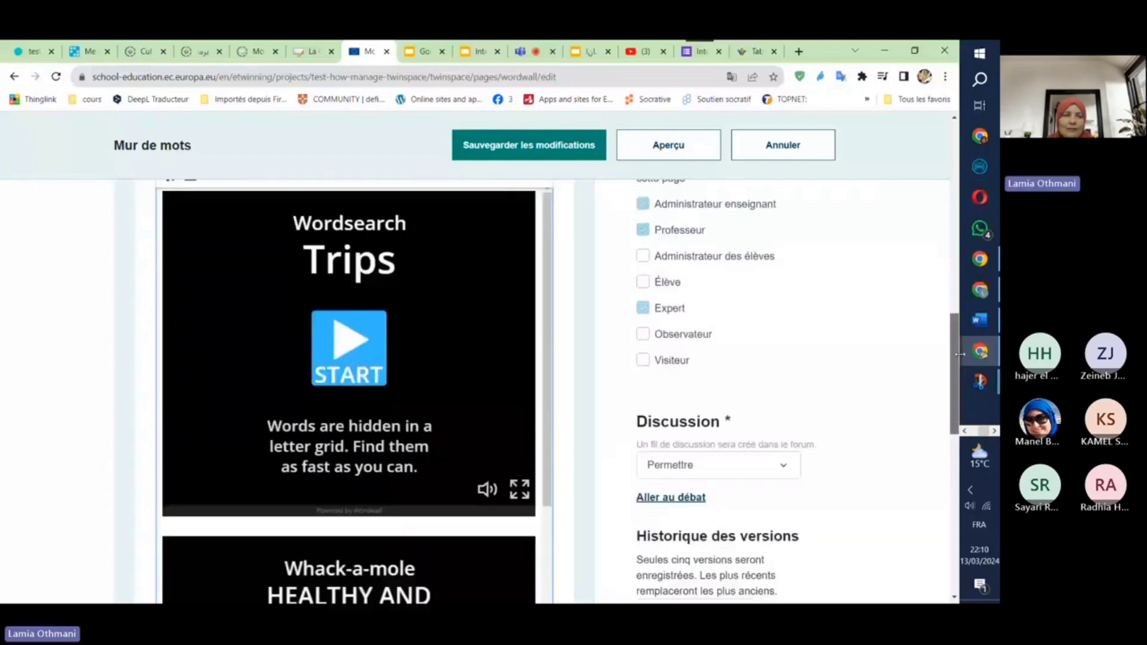
left_click(537, 157)
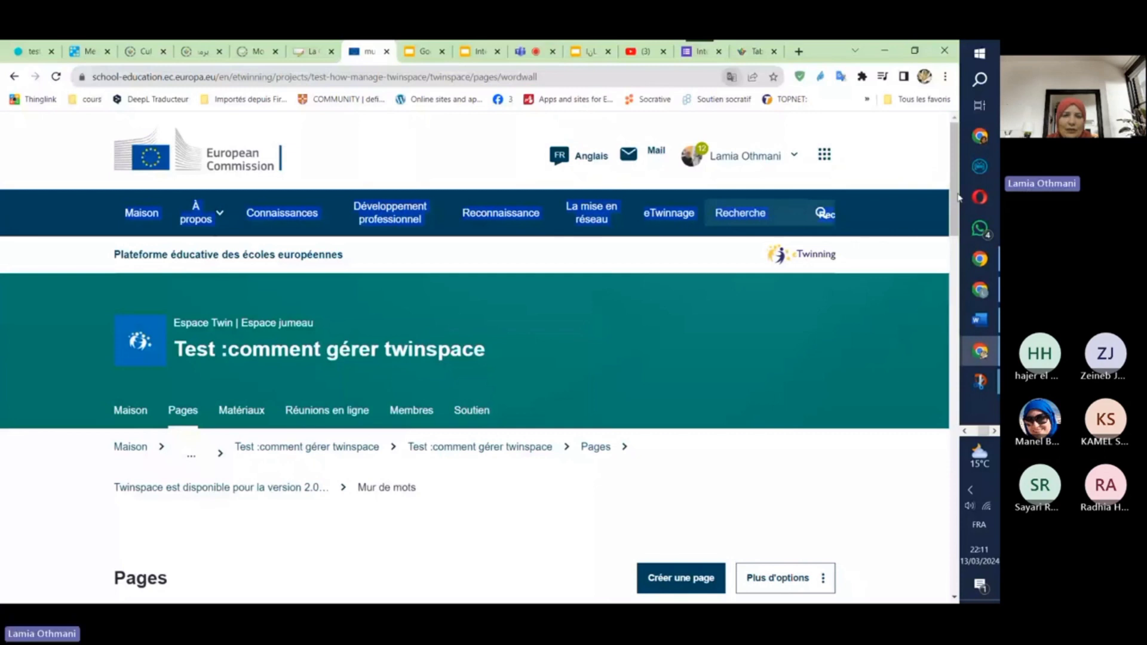
- Check both embedded activities on the saved wordwall page and start the Whack-a-mole Healthy and Unhealthy Food game
left_click_drag(957, 197, 986, 415)
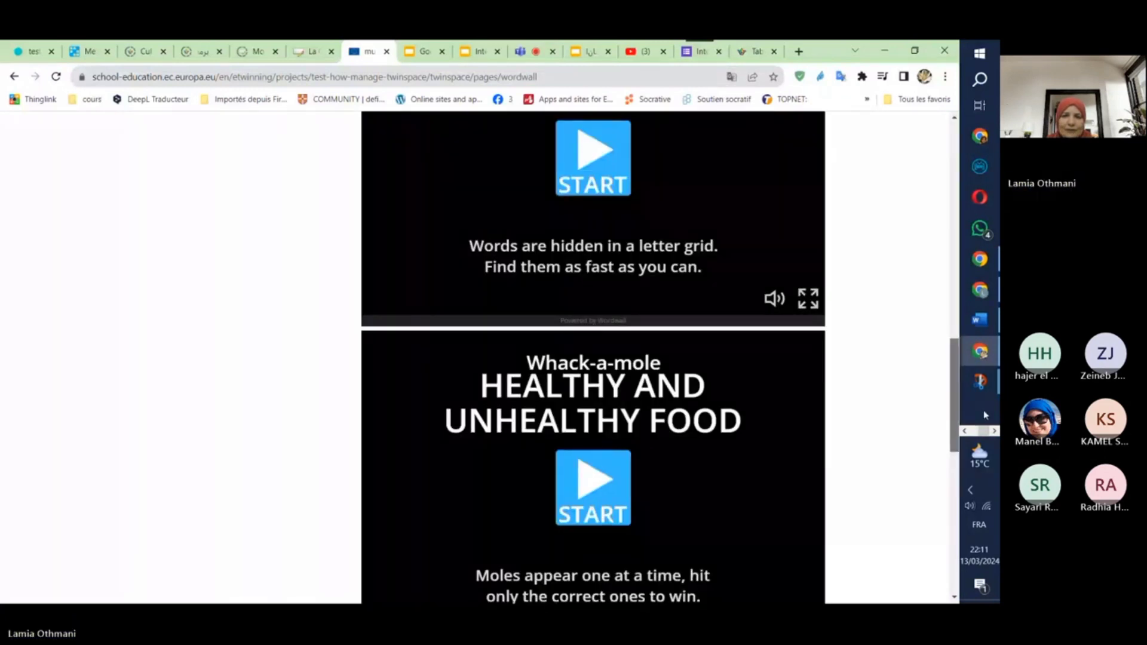
left_click_drag(986, 415, 981, 402)
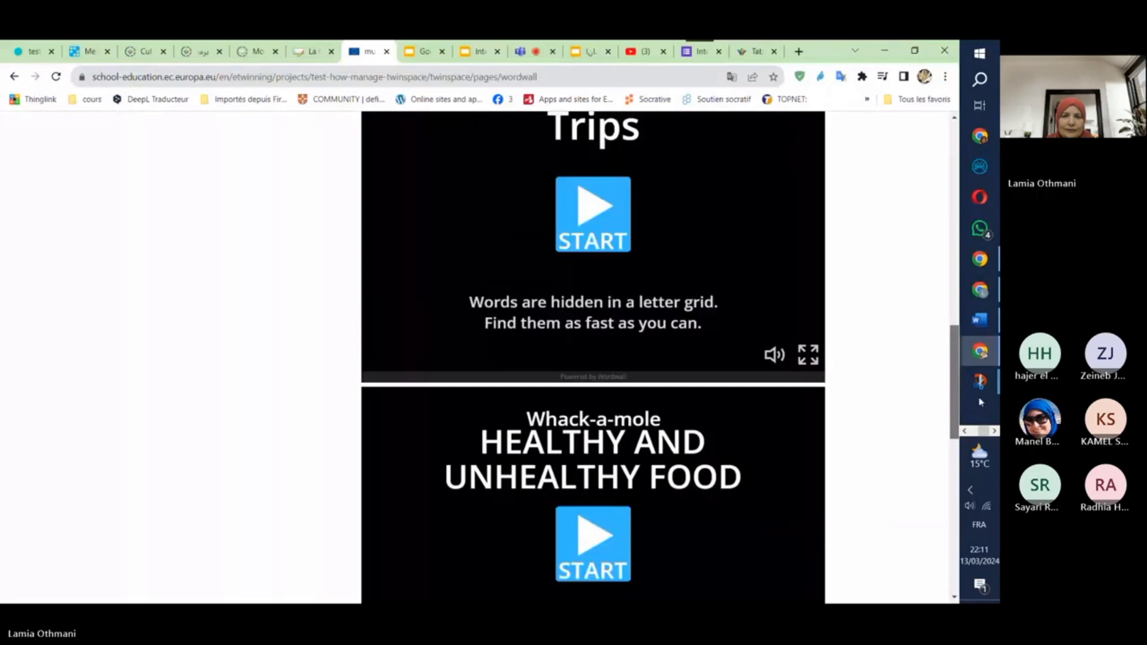
left_click_drag(981, 402, 986, 429)
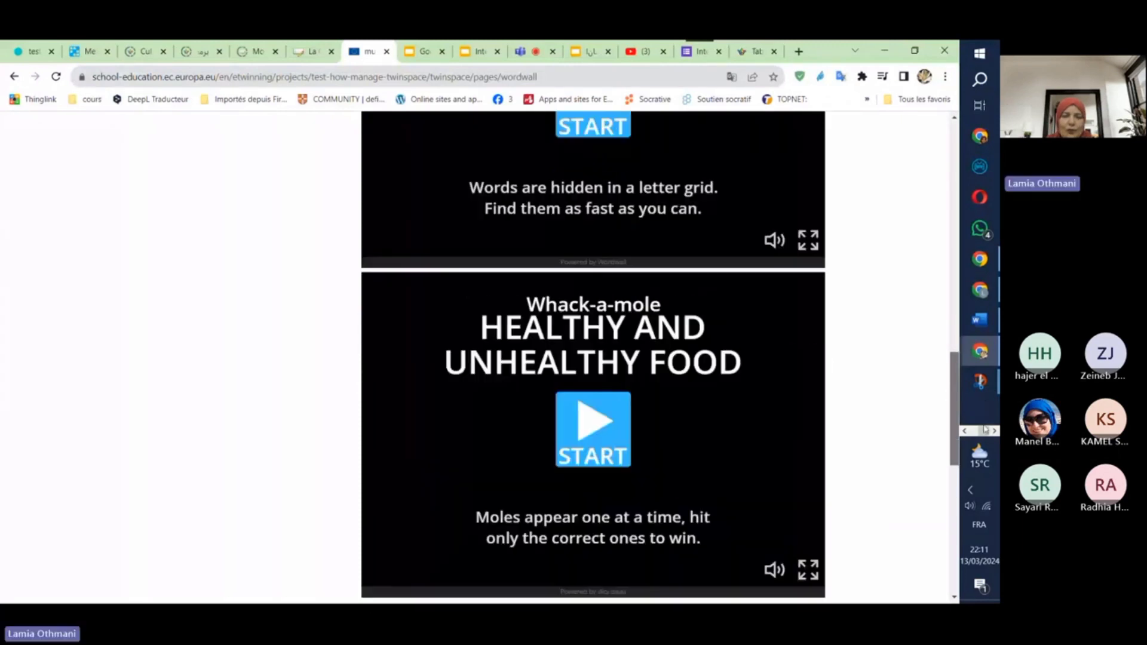
scroll(591, 388, "down", 1)
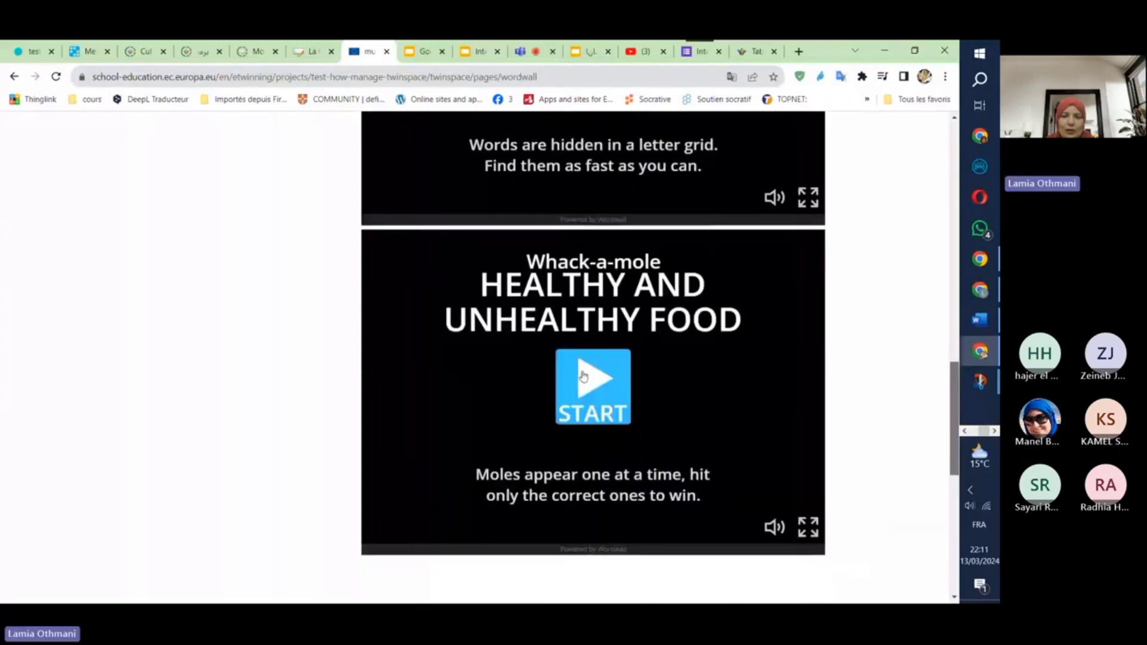
left_click(584, 376)
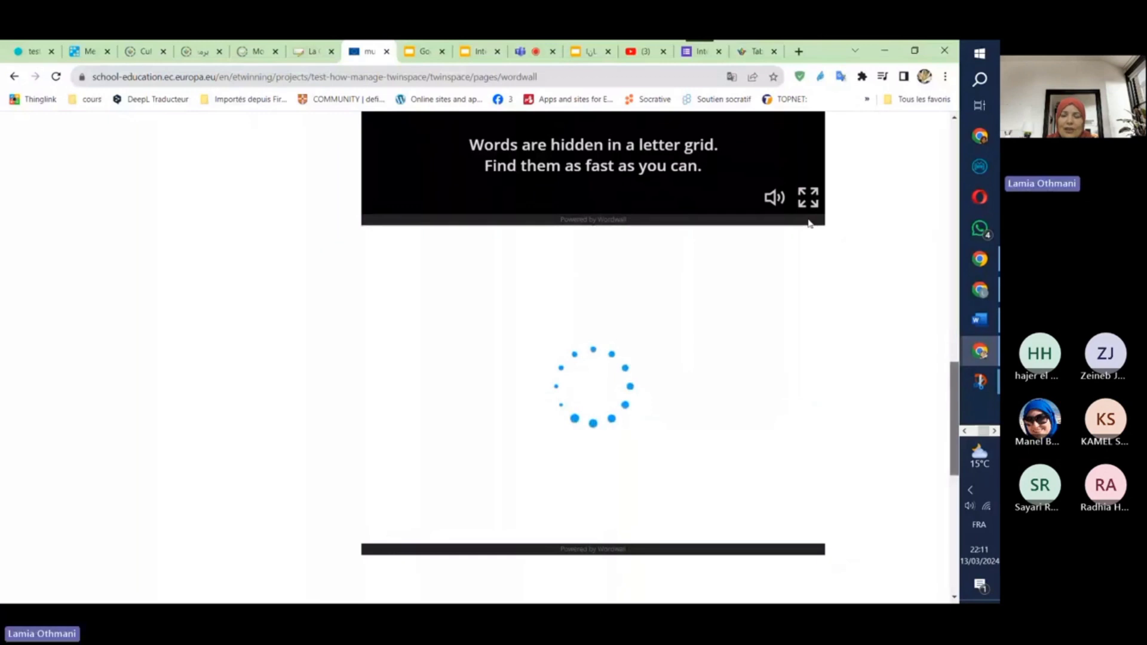
- Go back up the wordwall page and view the Mettre en ordre activity on the Wordwall site
scroll(810, 206, "up", 3)
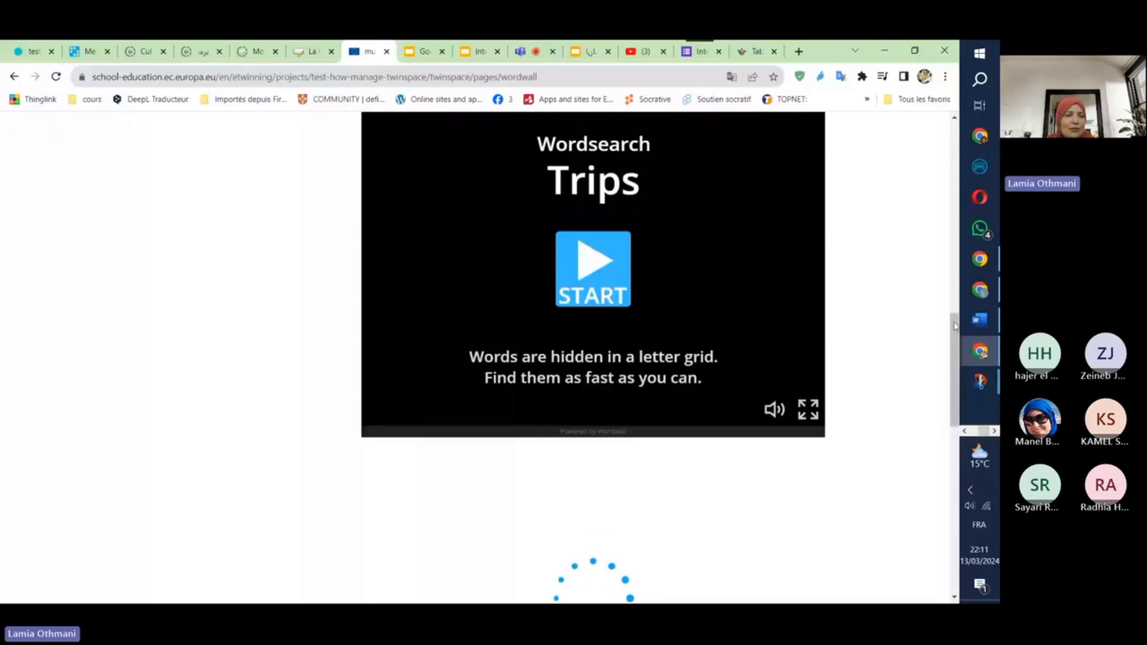
left_click_drag(954, 325, 943, 165)
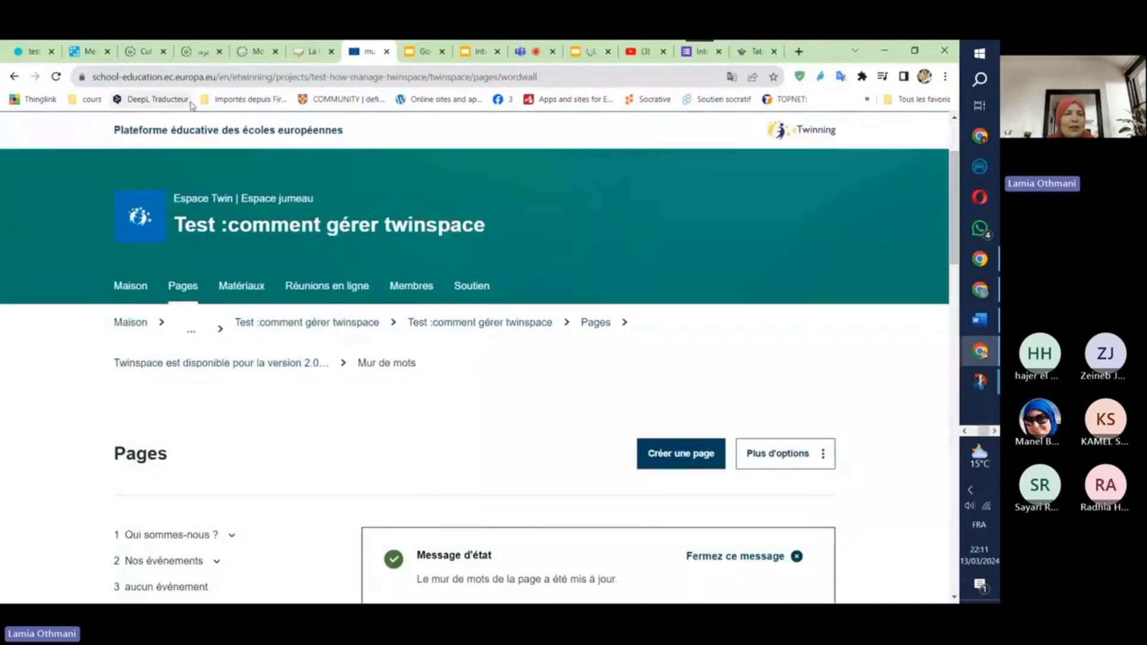
left_click(94, 62)
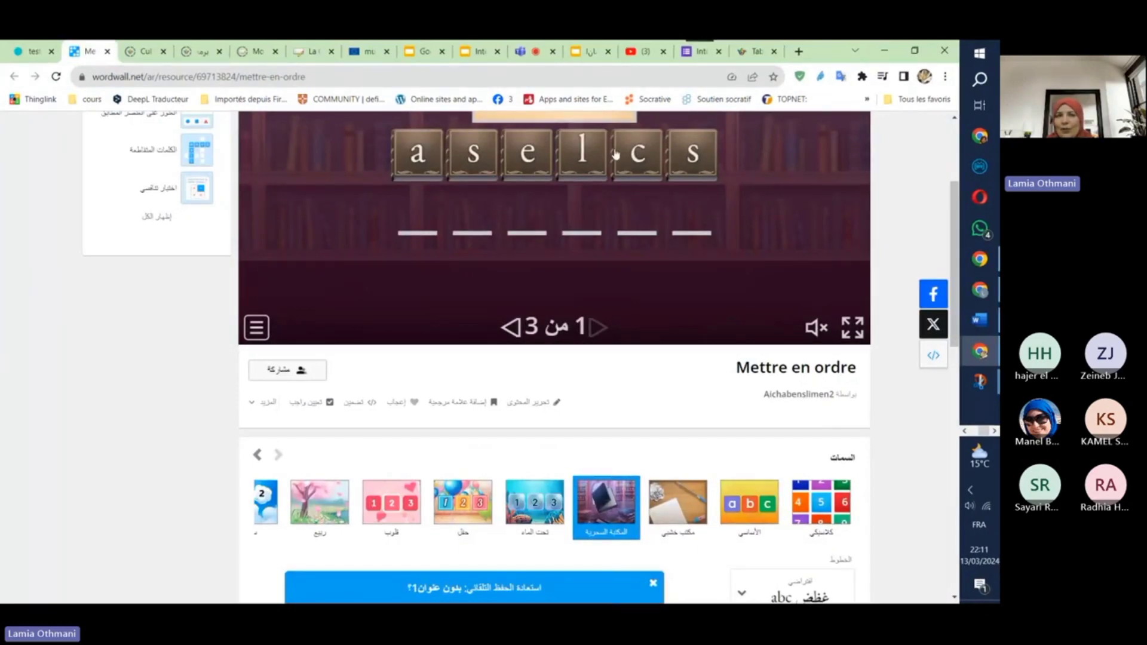
scroll(956, 232, "up", 1)
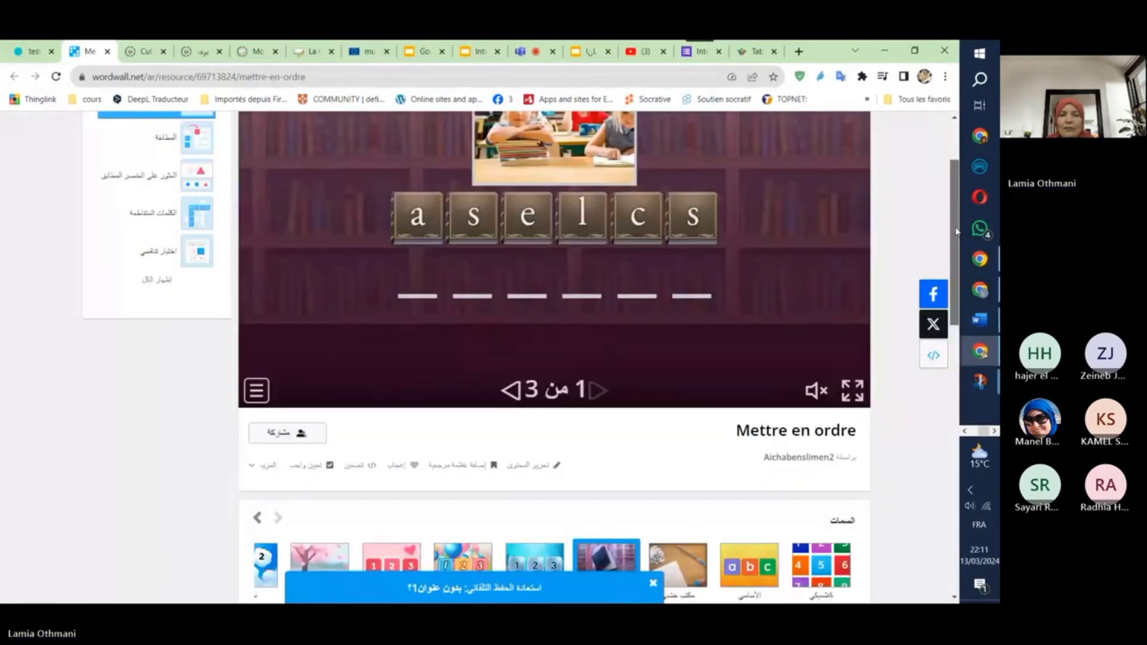
scroll(956, 232, "up", 2)
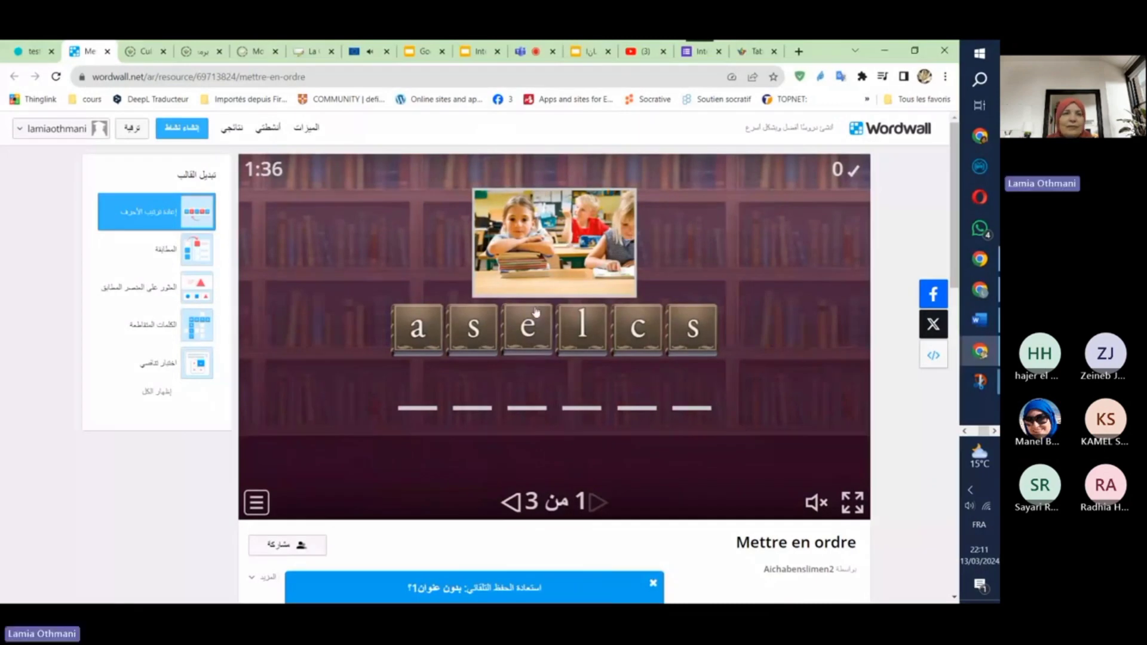
- Switch back to the TwinSpace wordwall page and watch the started Whack-a-mole game below the Trips wordsearch
left_click(367, 50)
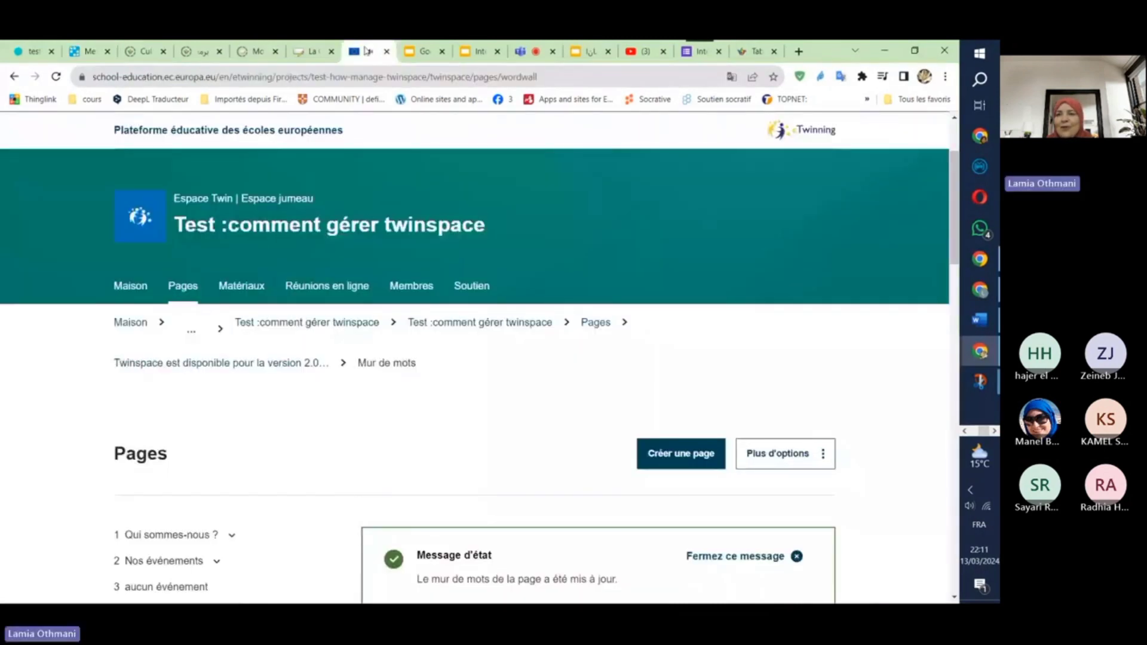
scroll(956, 268, "down", 6)
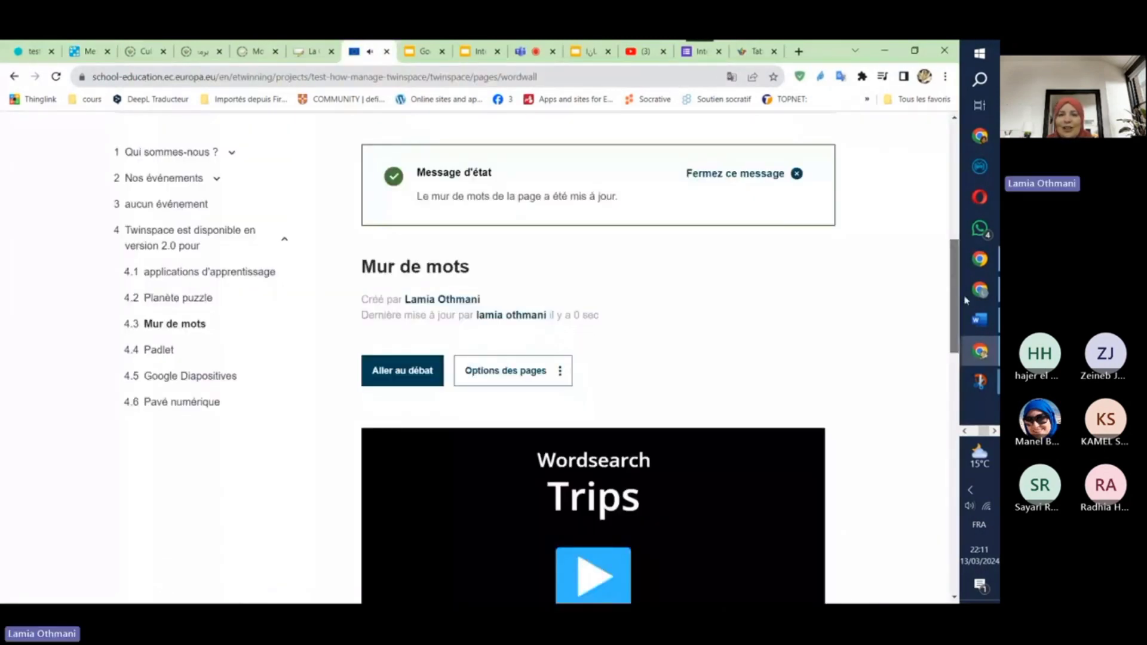
left_click_drag(966, 301, 978, 434)
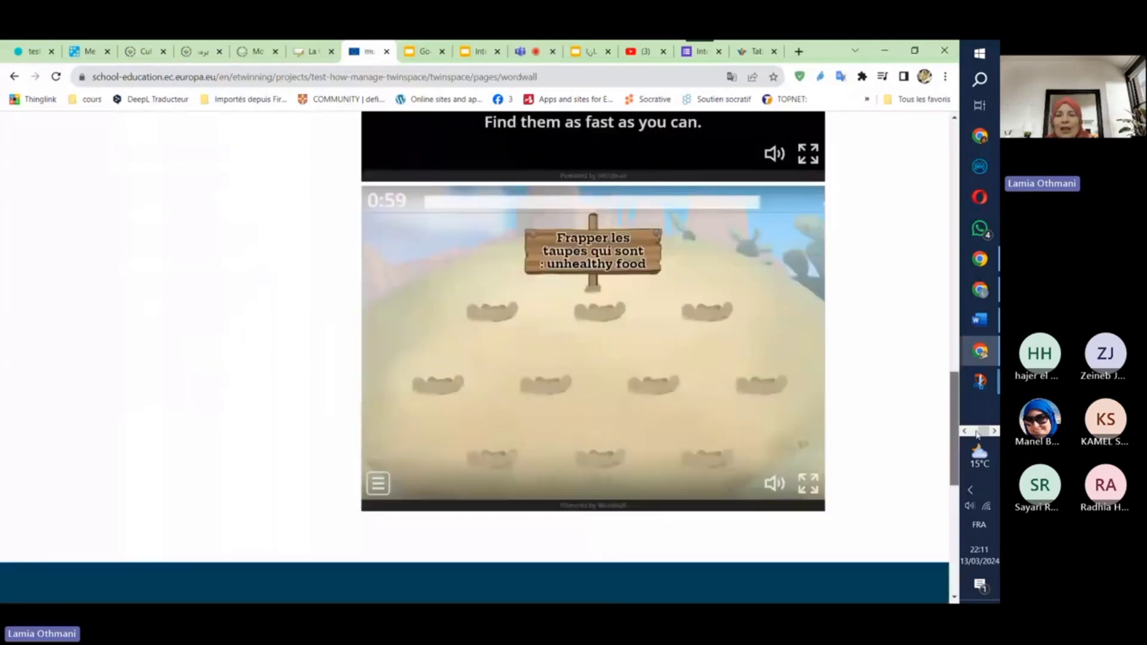
scroll(935, 457, "down", 1)
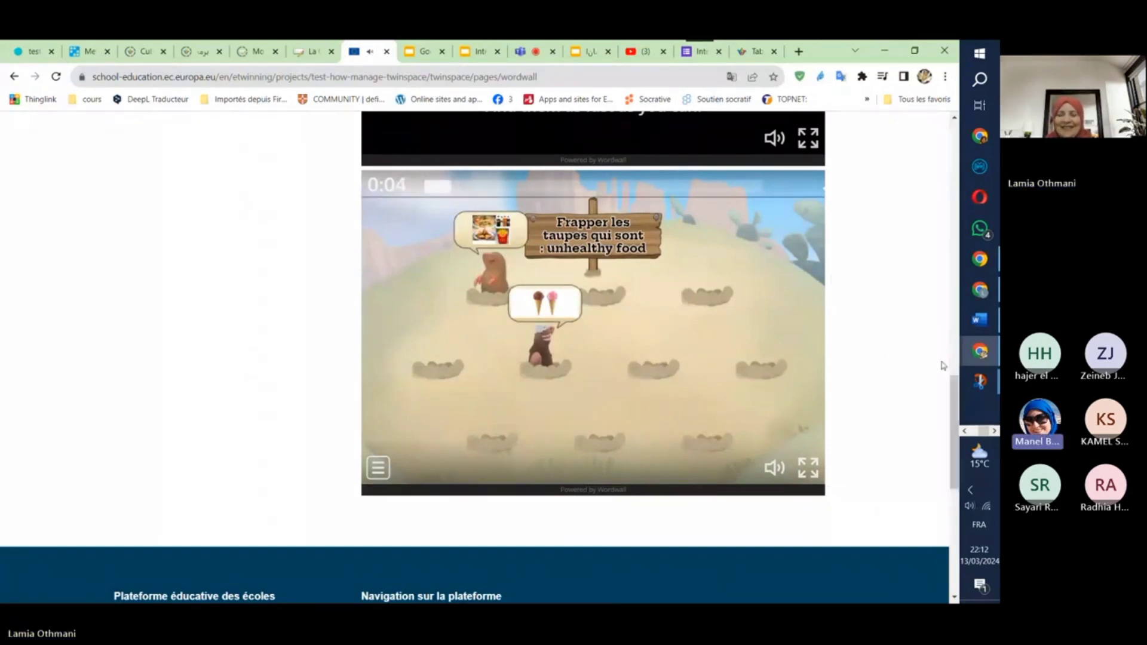
scroll(956, 353, "down", 1)
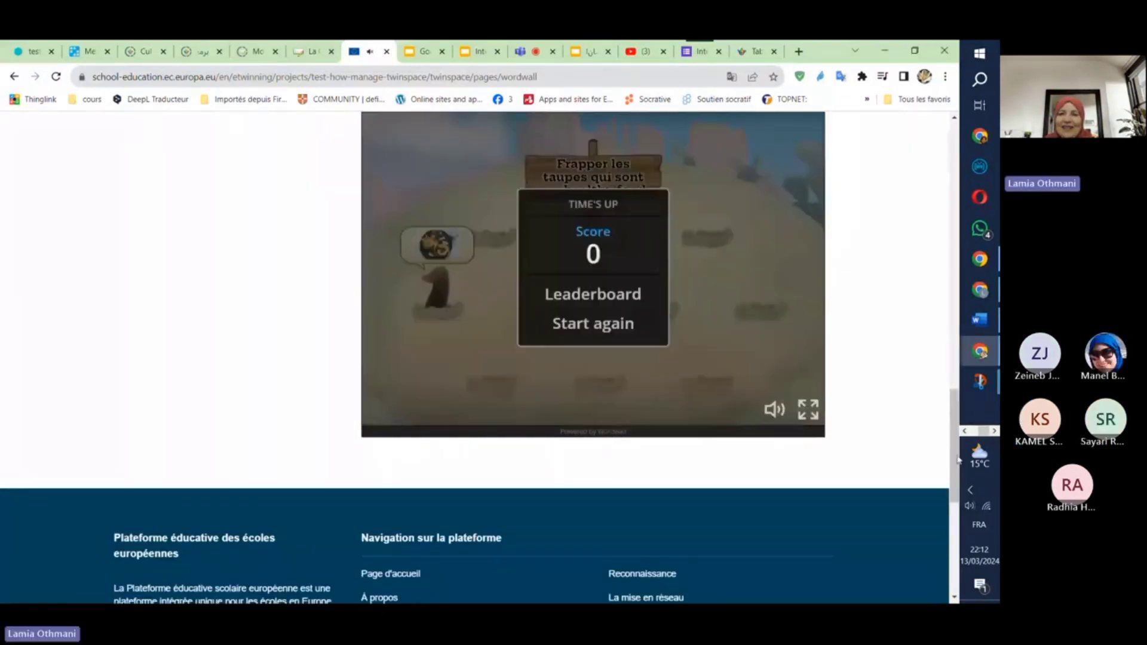
left_click_drag(954, 460, 953, 426)
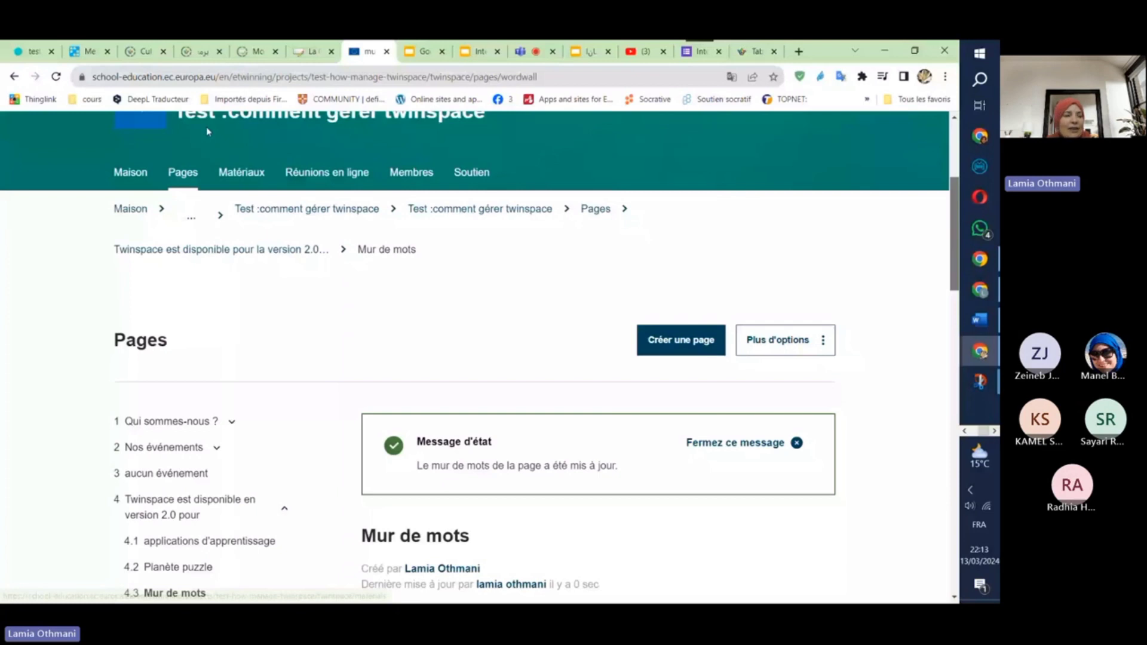
- Switch to the Padlet dashboard and open the Signets padlet, dismissing the upgrade offer and the translation and notification prompts
key("ctrl+3")
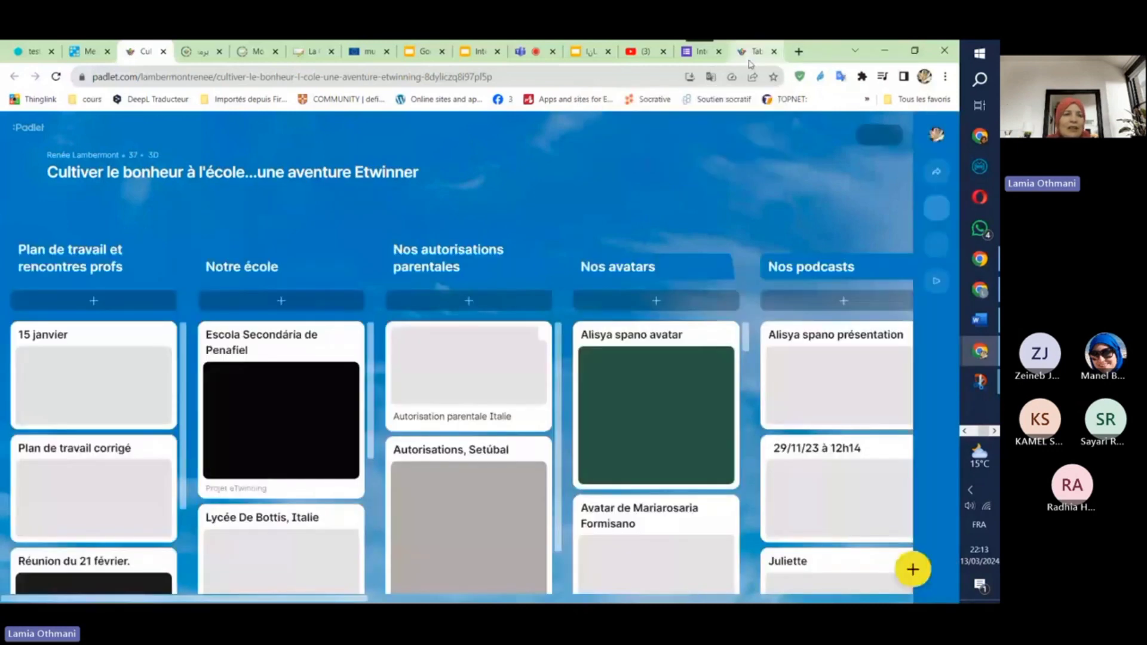
left_click(753, 52)
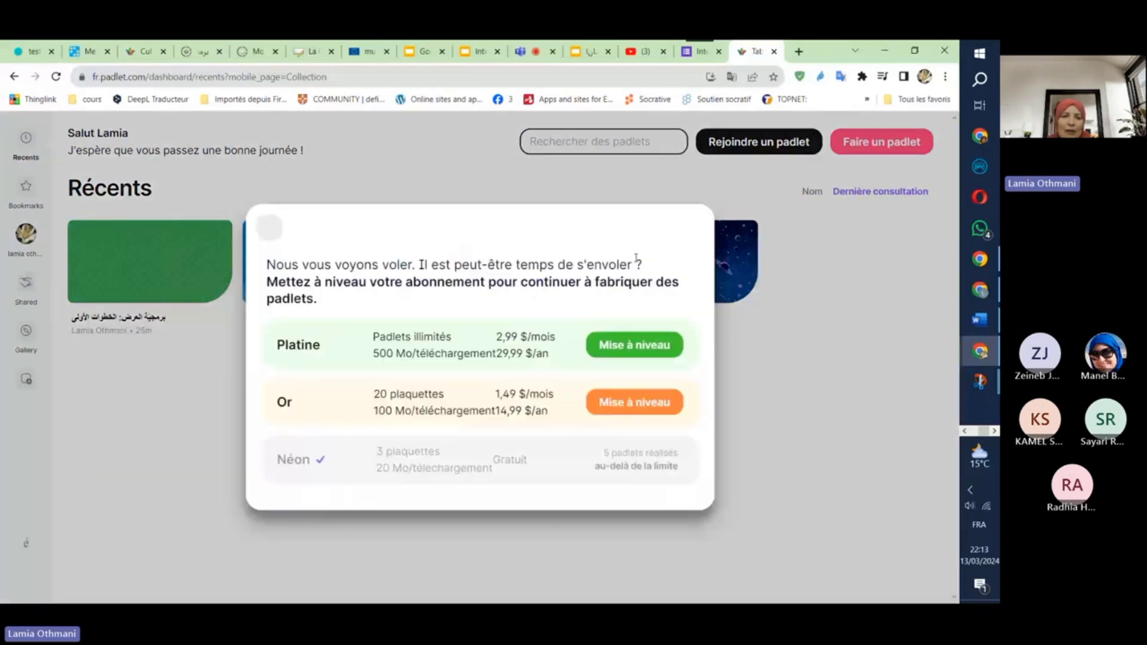
left_click(471, 163)
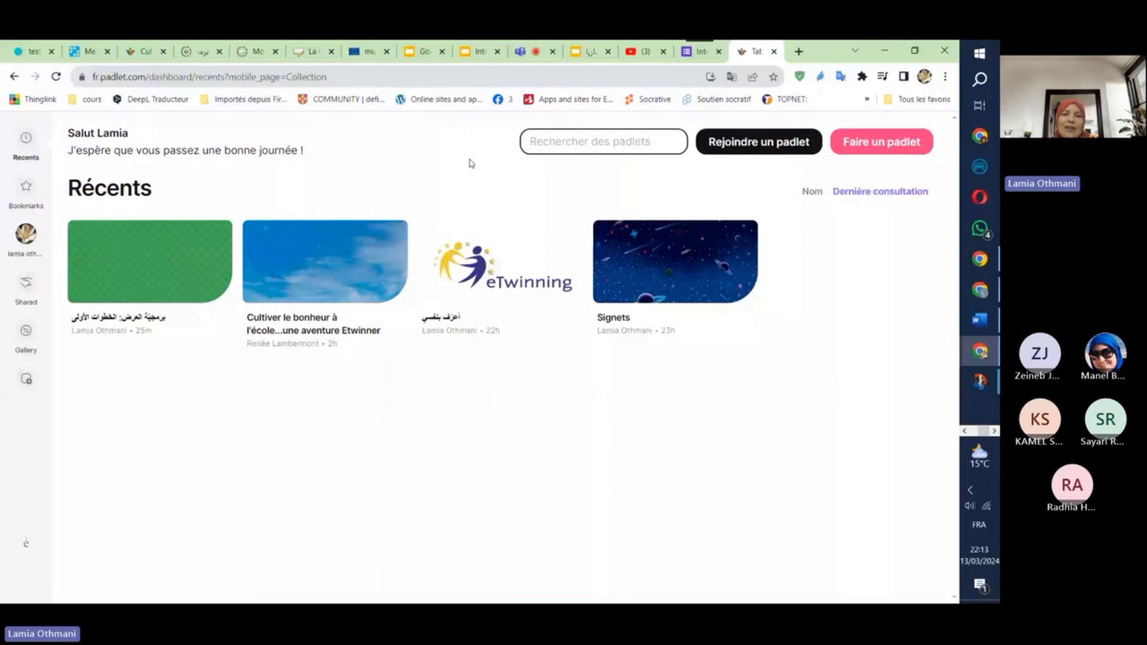
left_click(633, 290)
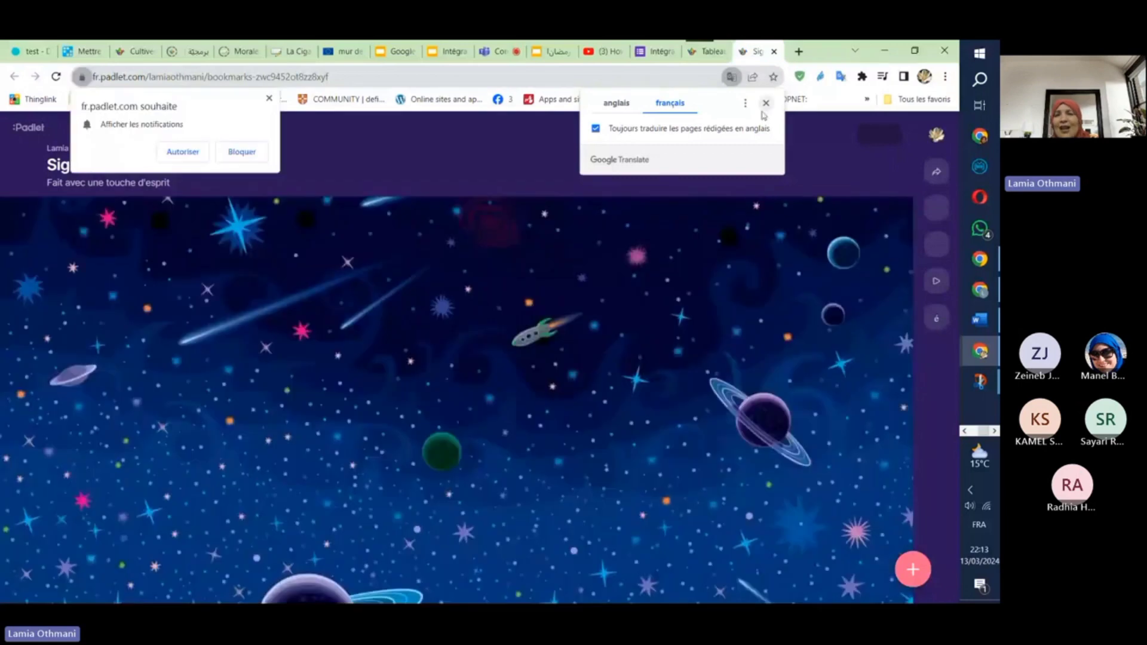
left_click(764, 111)
left_click(269, 99)
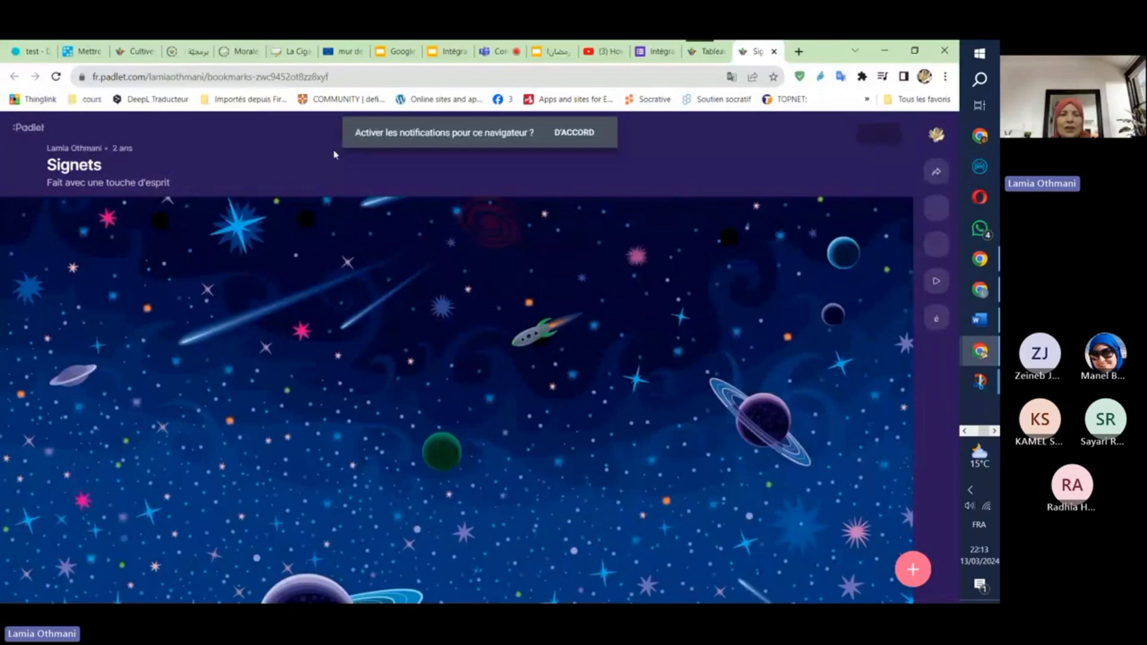
- Examine the columns of the padlet Cultiver le bonheur à l'école...une aventure Etwinner through to Diffusion du projet
left_click(137, 49)
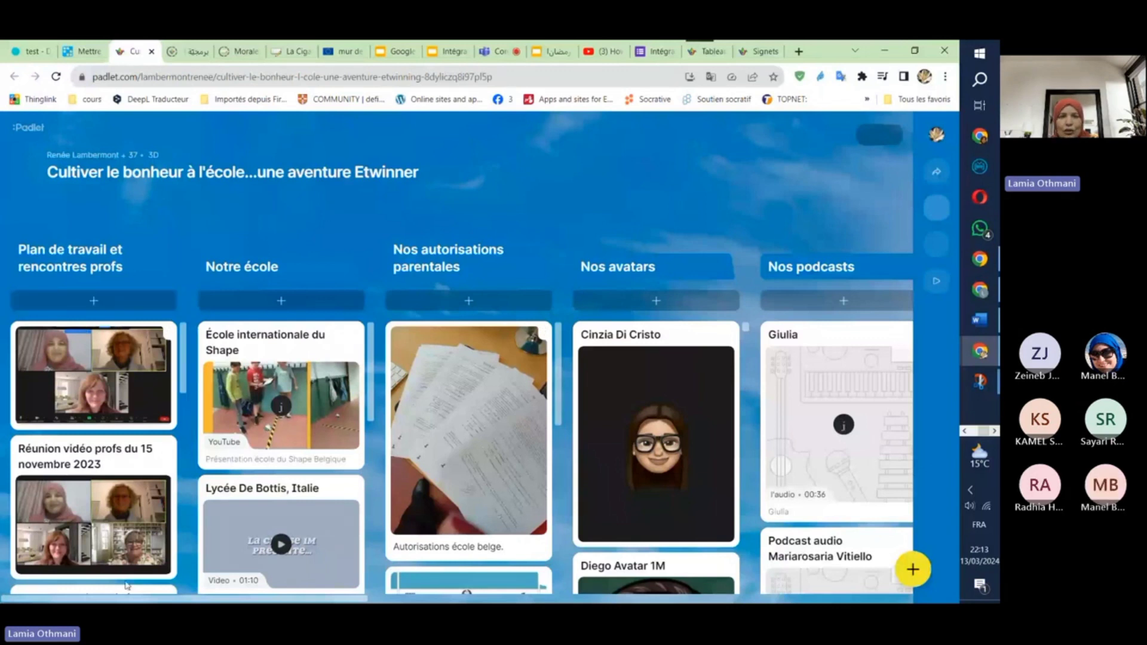
scroll(126, 586, "right", 2)
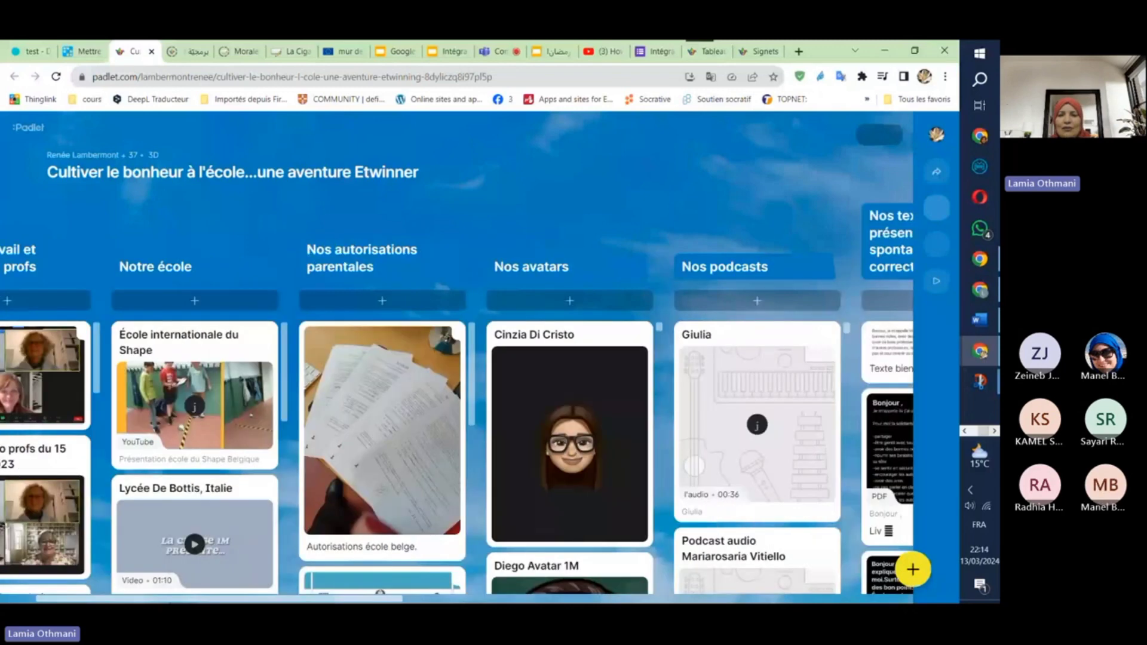
scroll(458, 462, "right", 5)
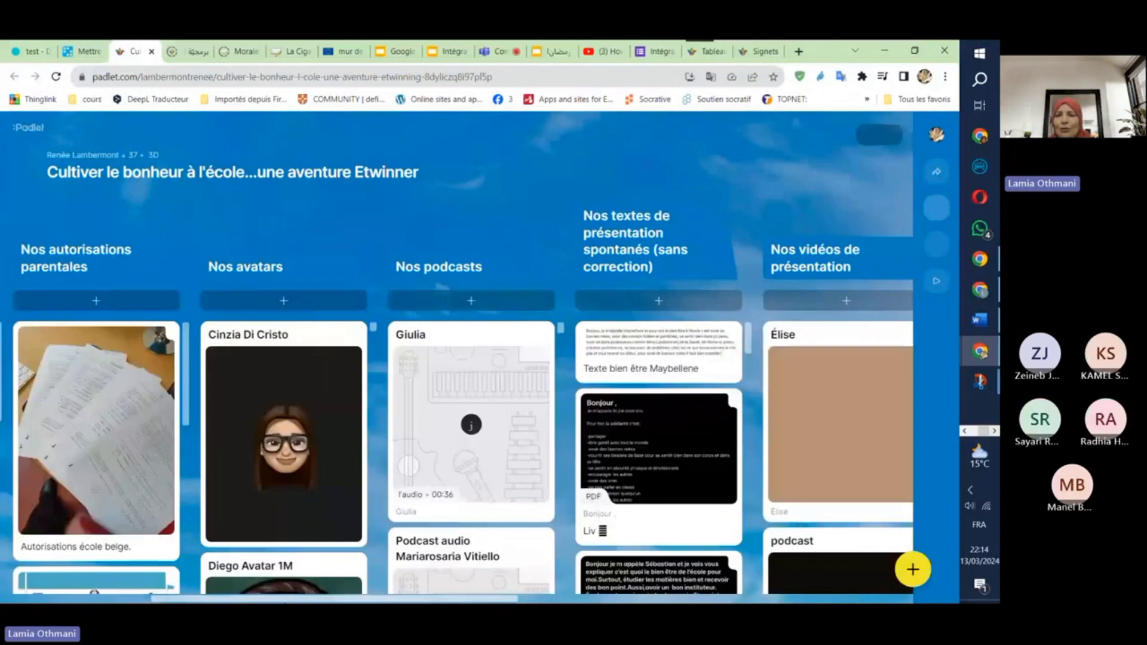
scroll(457, 463, "right", 10)
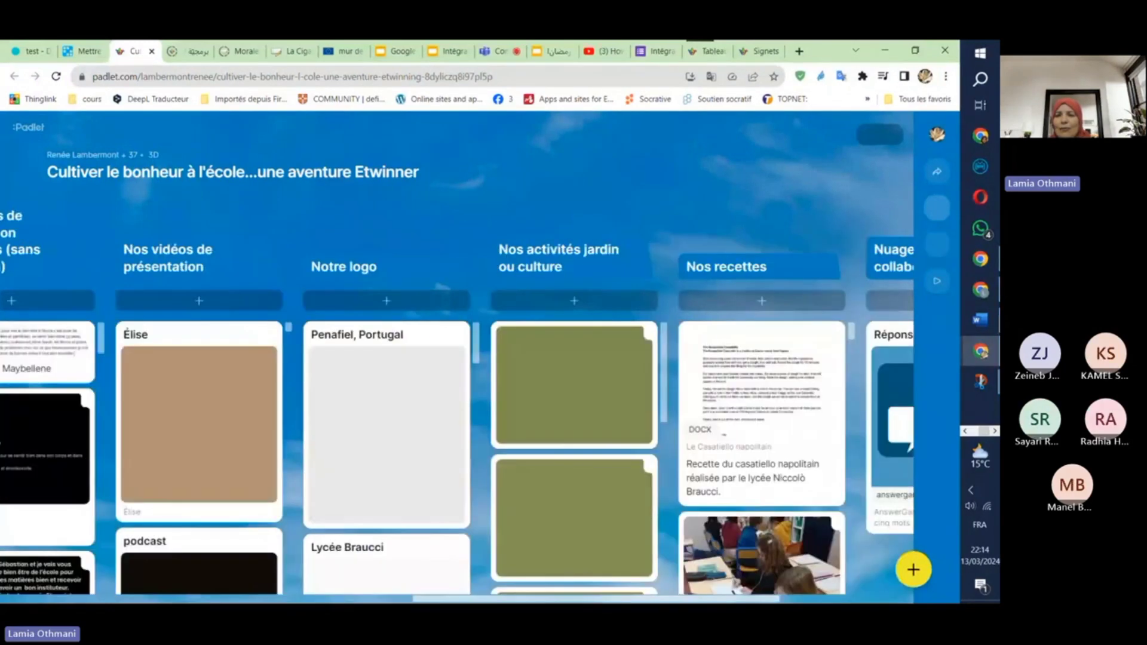
scroll(457, 463, "right", 2)
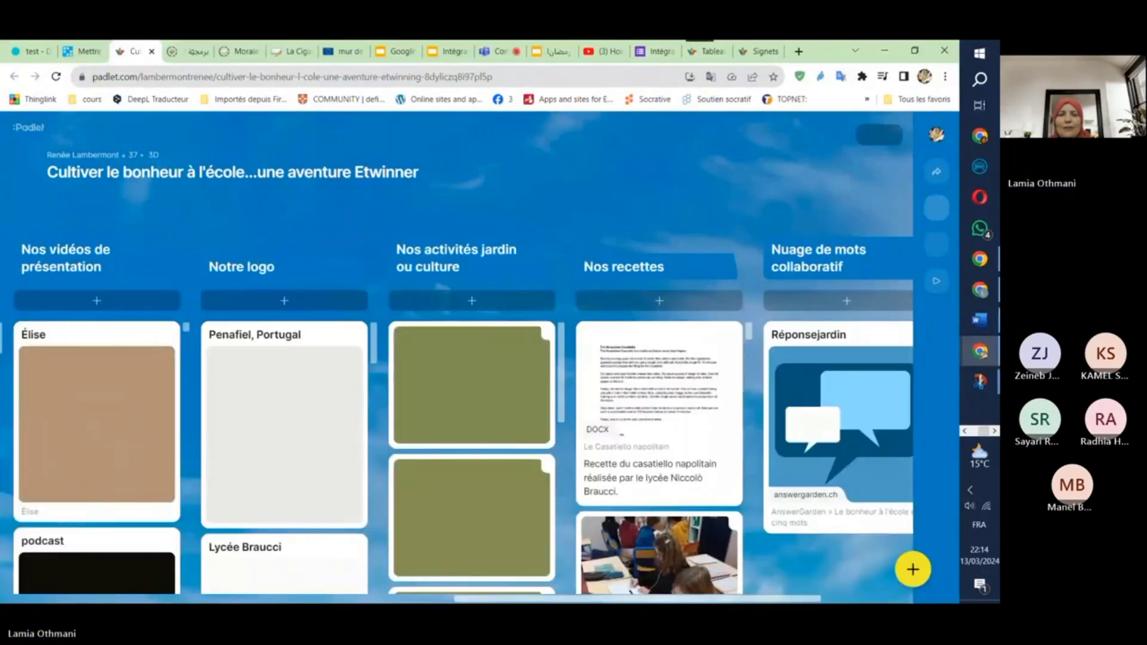
scroll(457, 463, "right", 4)
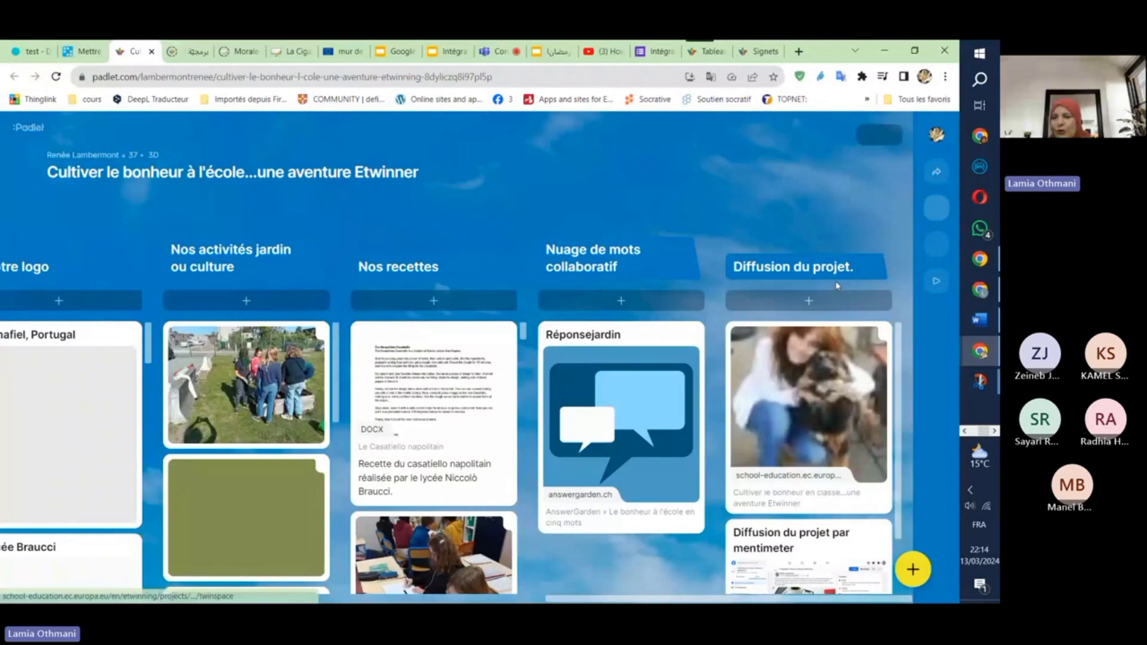
scroll(824, 418, "down", 1)
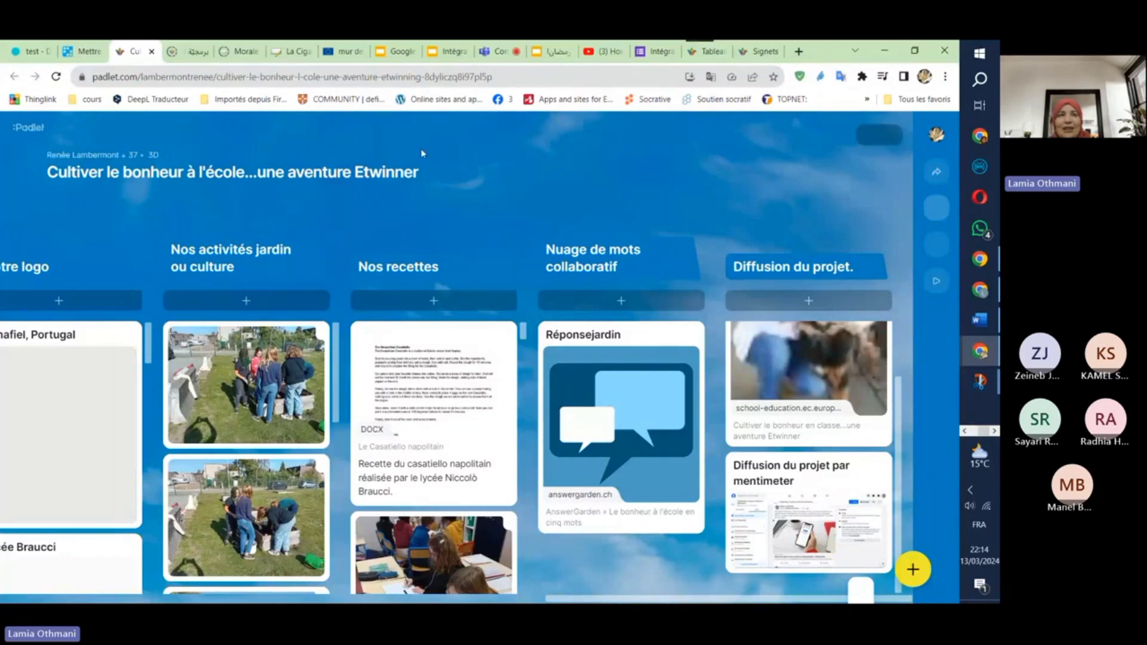
- Switch to the padlet برمجيّة العرض: الخطوات الأولى, dismiss the translation prompt and highlight its web address
left_click(192, 57)
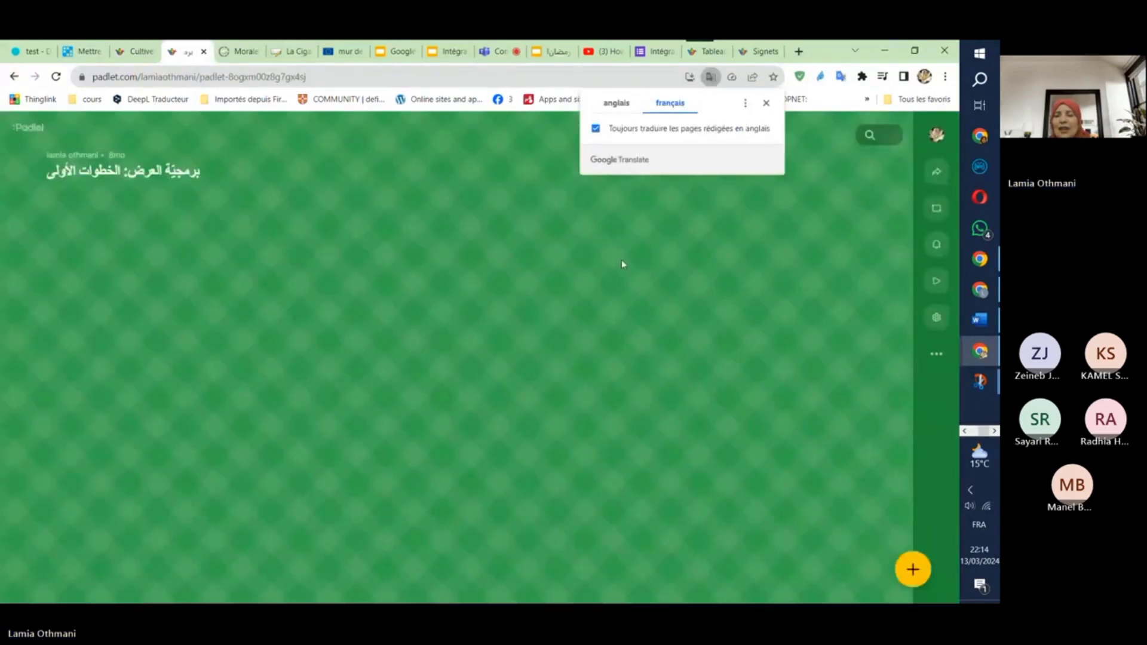
left_click(766, 103)
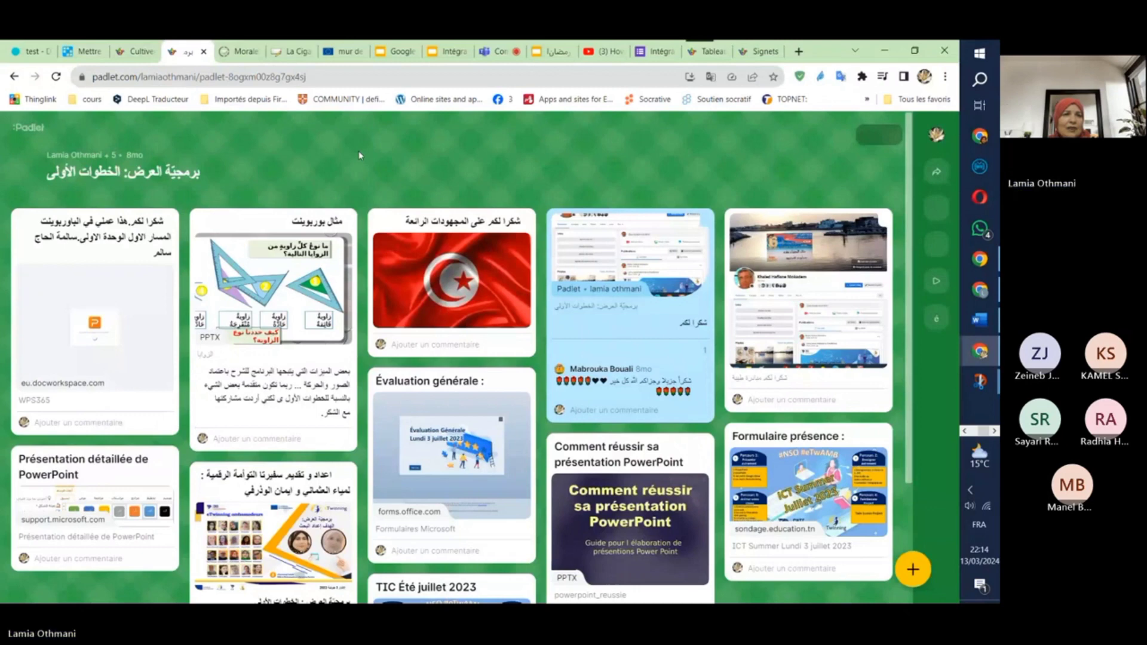
left_click(210, 76)
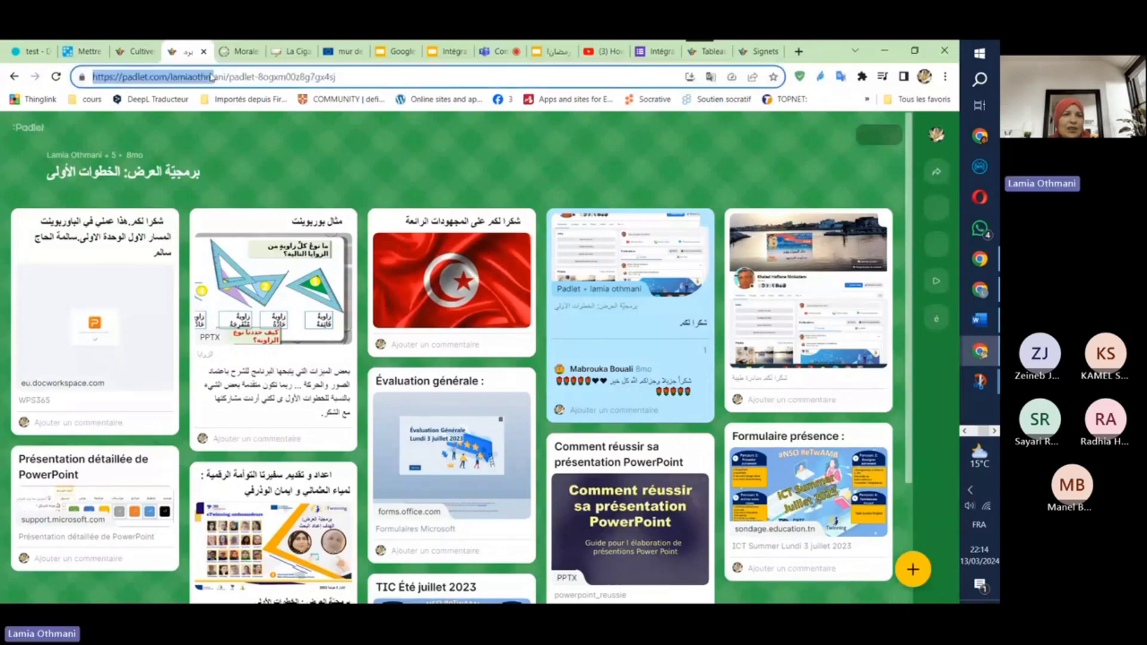
left_click(239, 77)
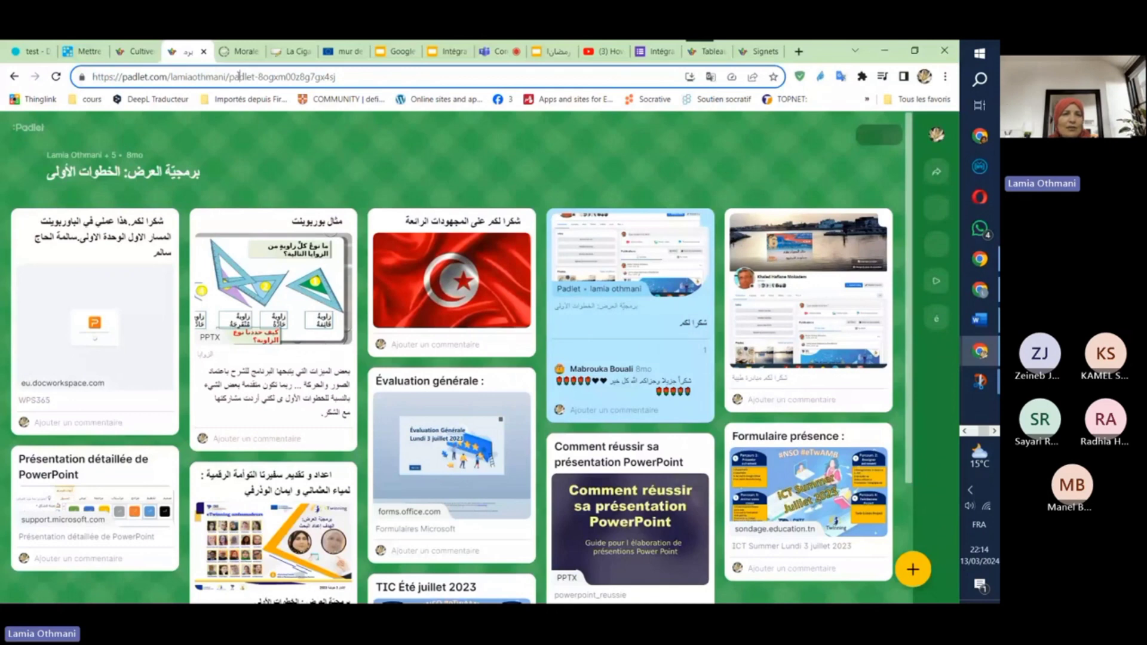
left_click(235, 76)
key("shift+End")
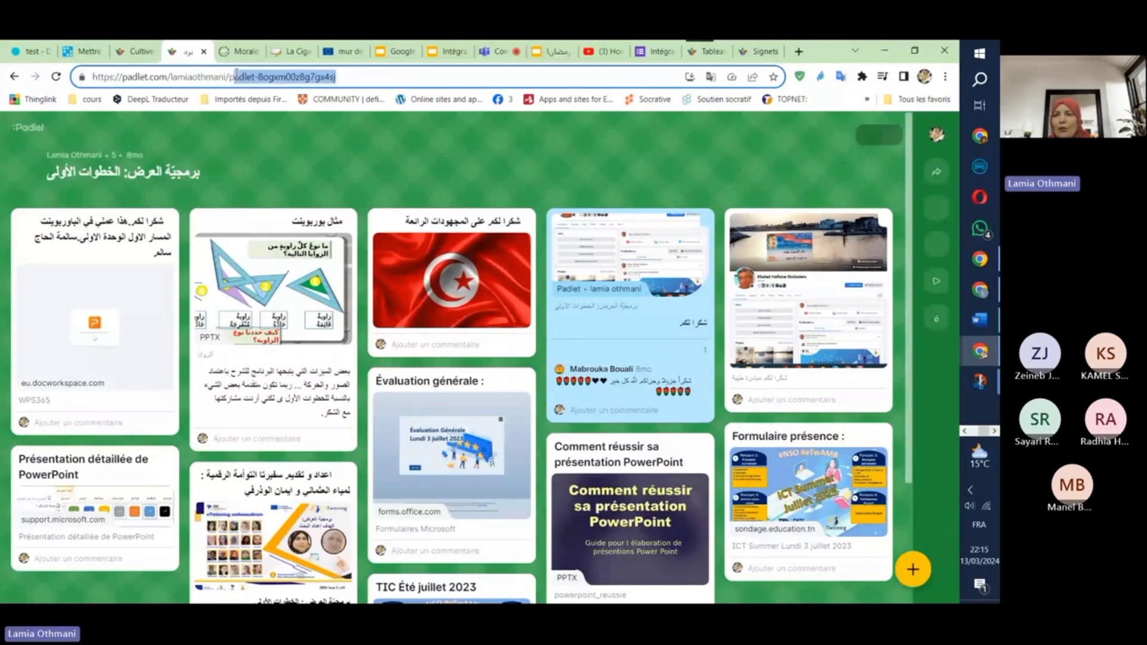
key("ctrl+a")
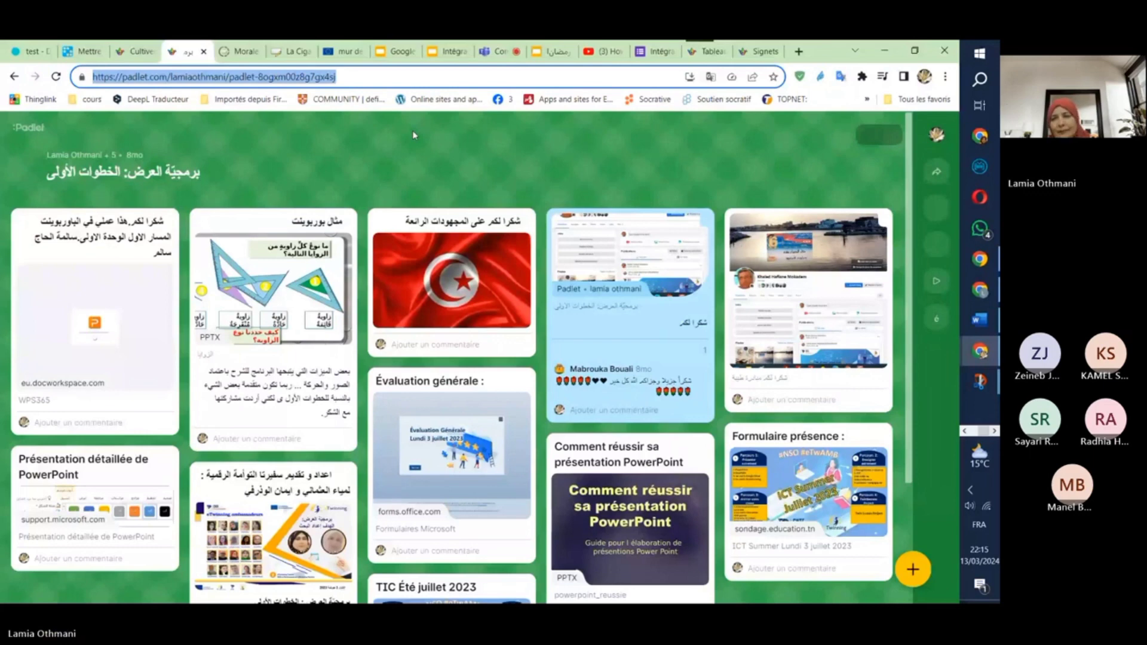
left_click(415, 135)
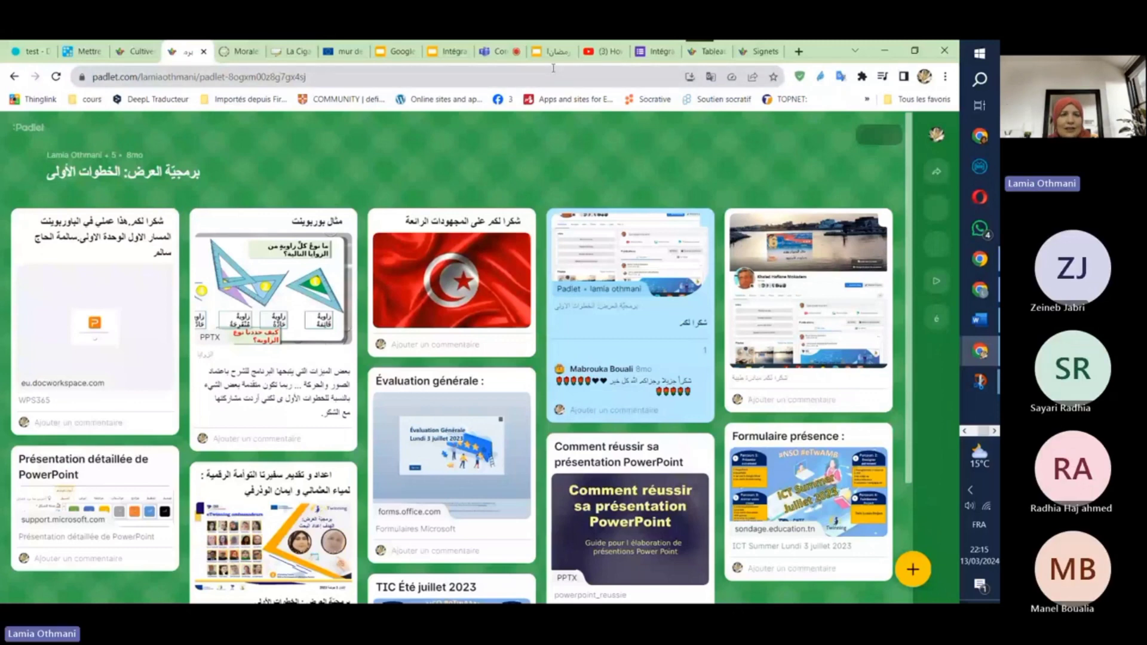
- Copy the padlet's full web address and view the Partager and Liens sharing options
left_click(90, 77)
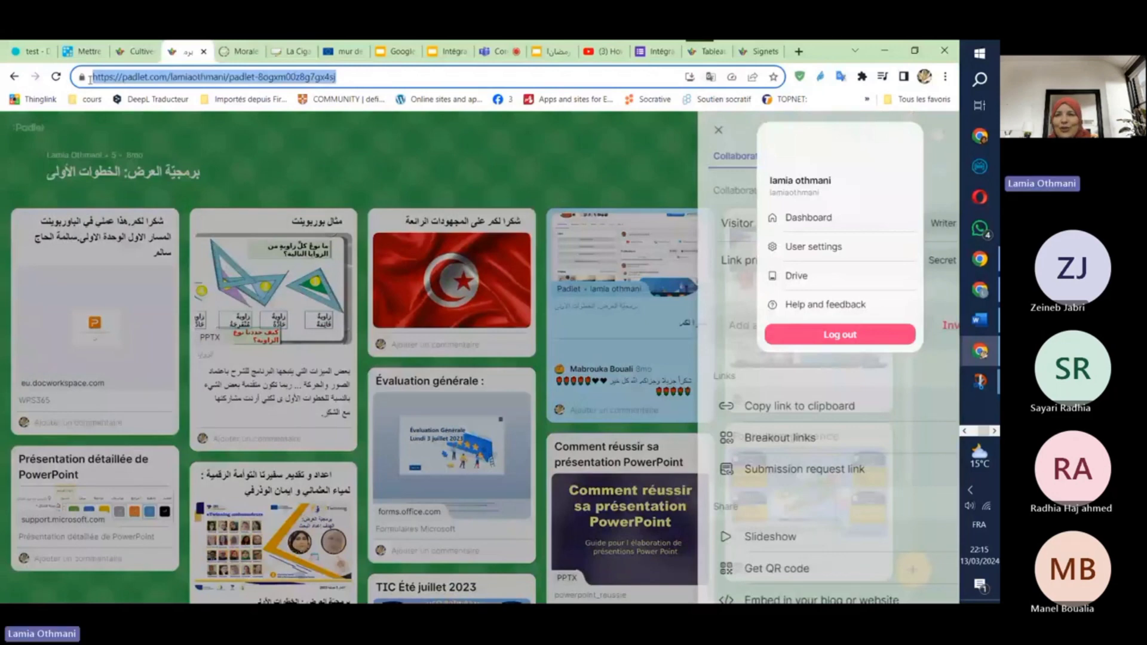
right_click(108, 80)
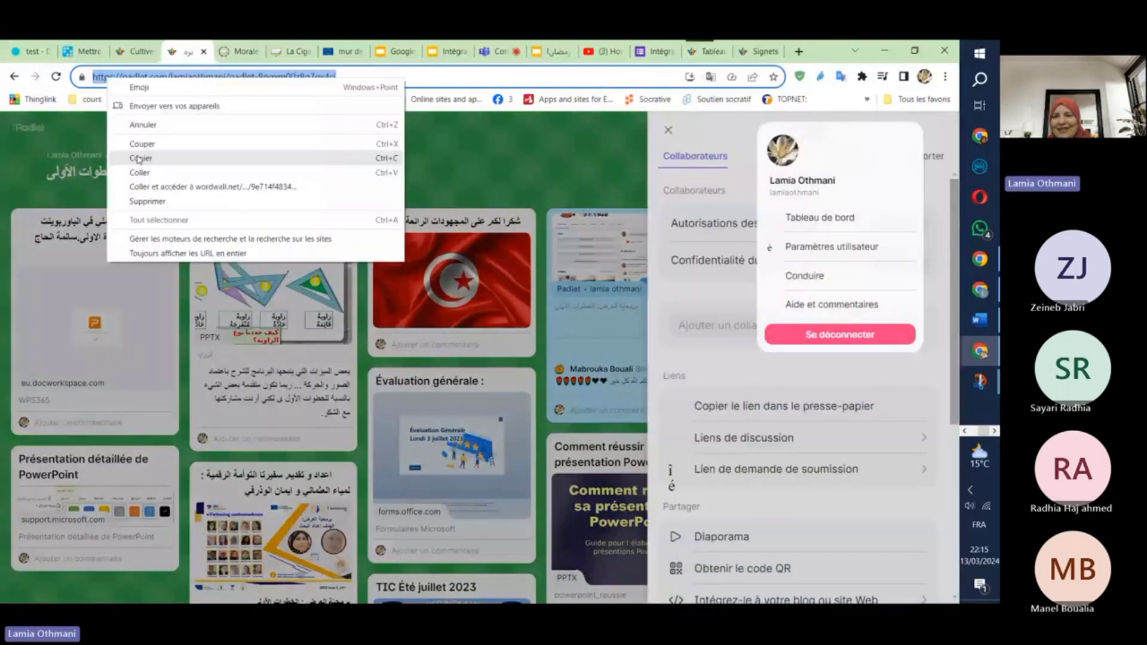
left_click(139, 159)
left_click(750, 130)
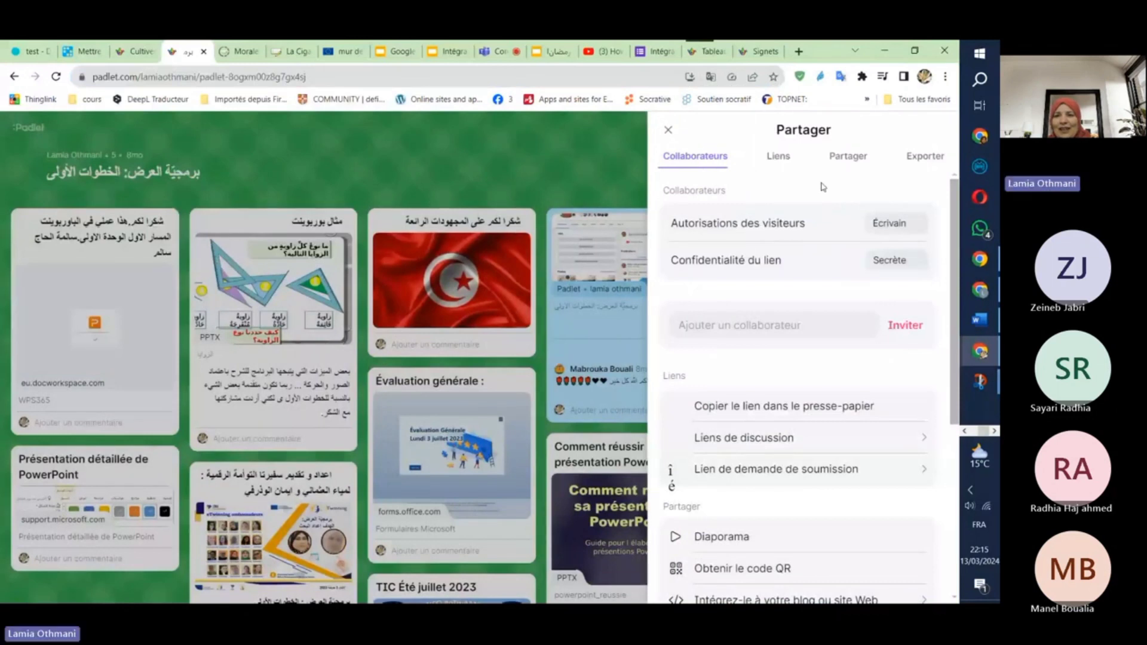
left_click(849, 158)
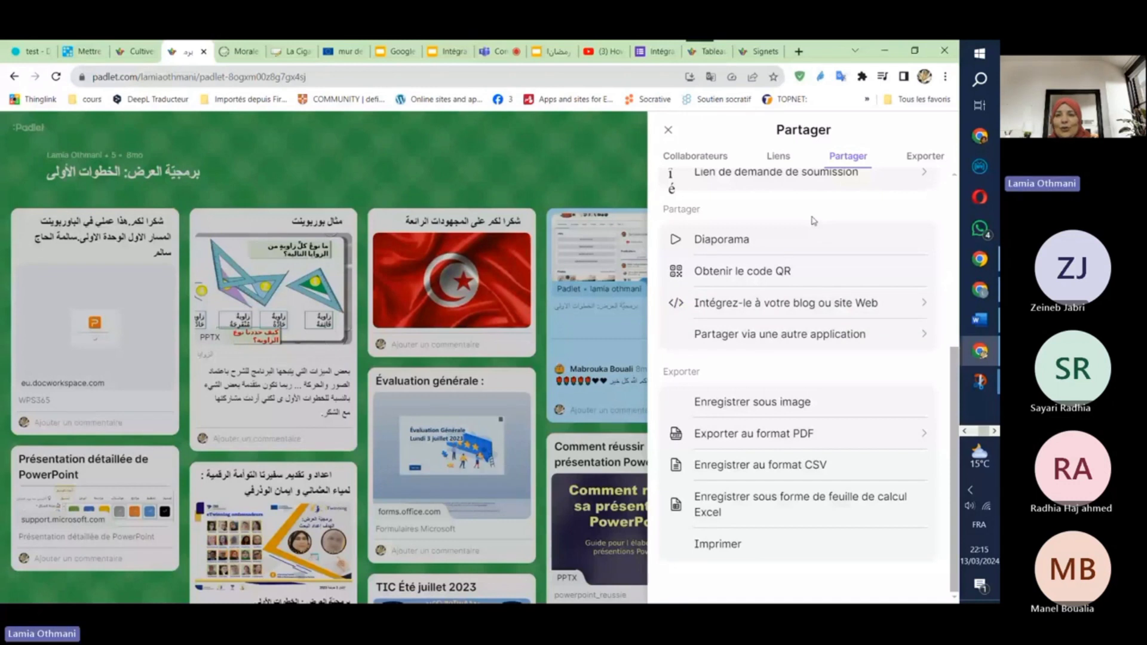
scroll(837, 281, "up", 2)
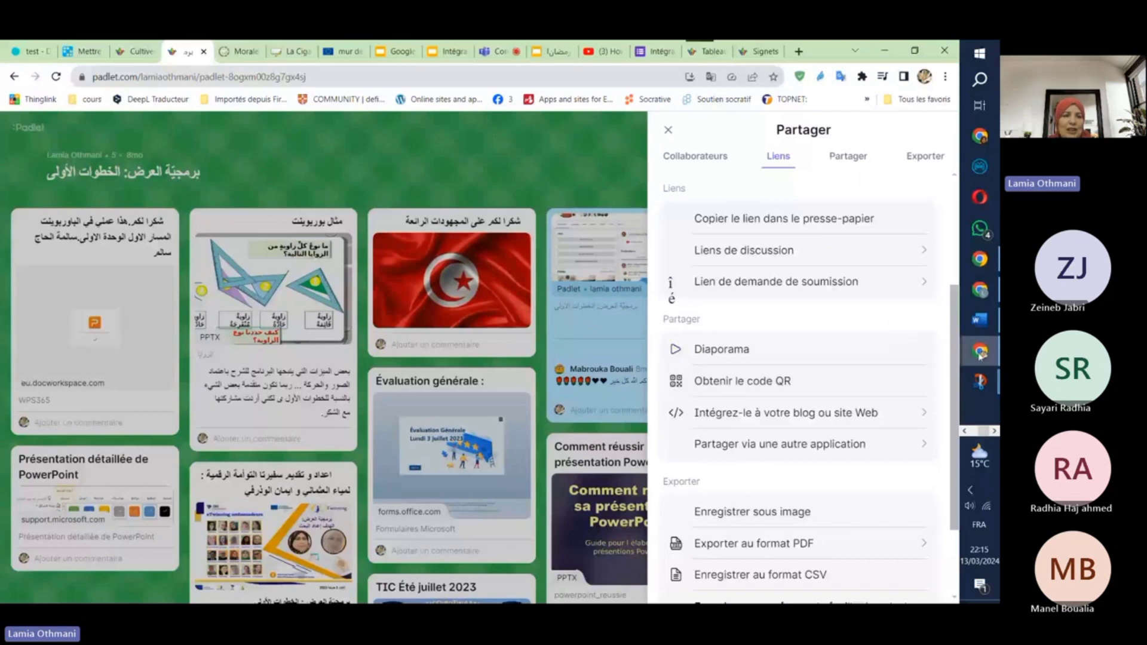
- Switch to the TwinSpace site and open page 4.4 Padlet for editing
left_click(344, 51)
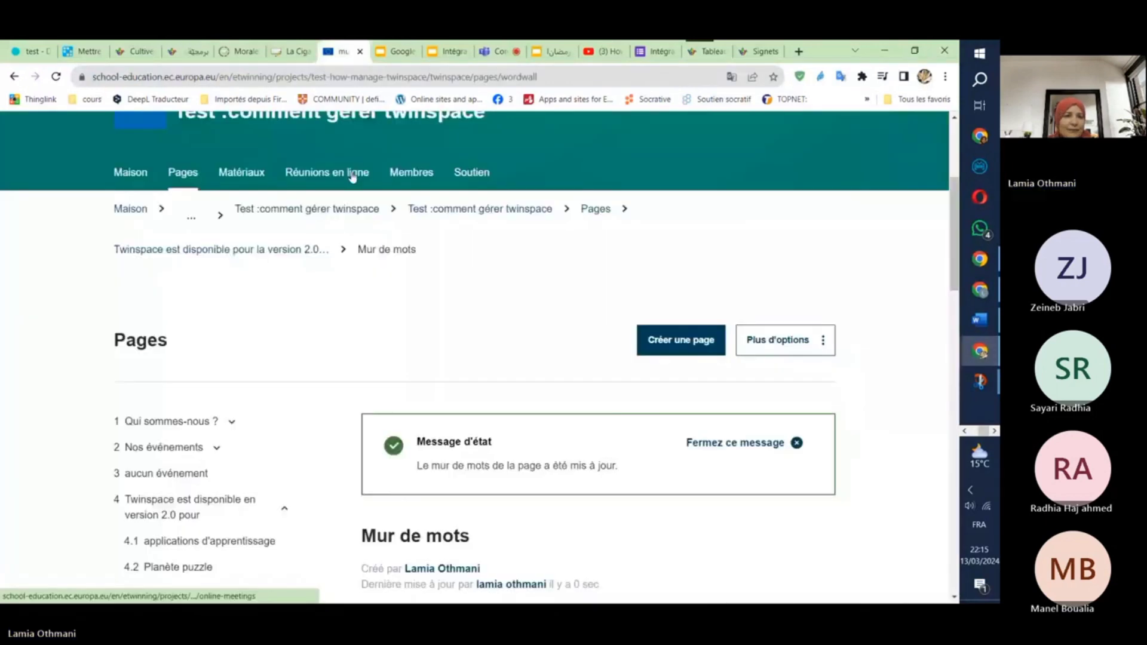
scroll(165, 313, "down", 5)
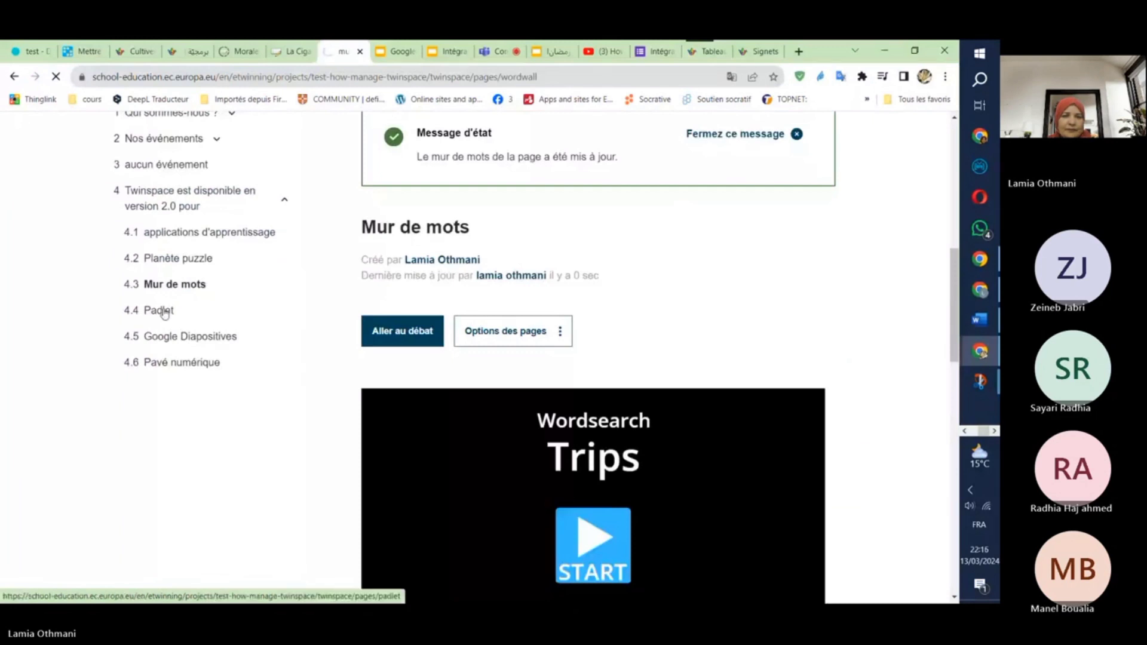
left_click(165, 312)
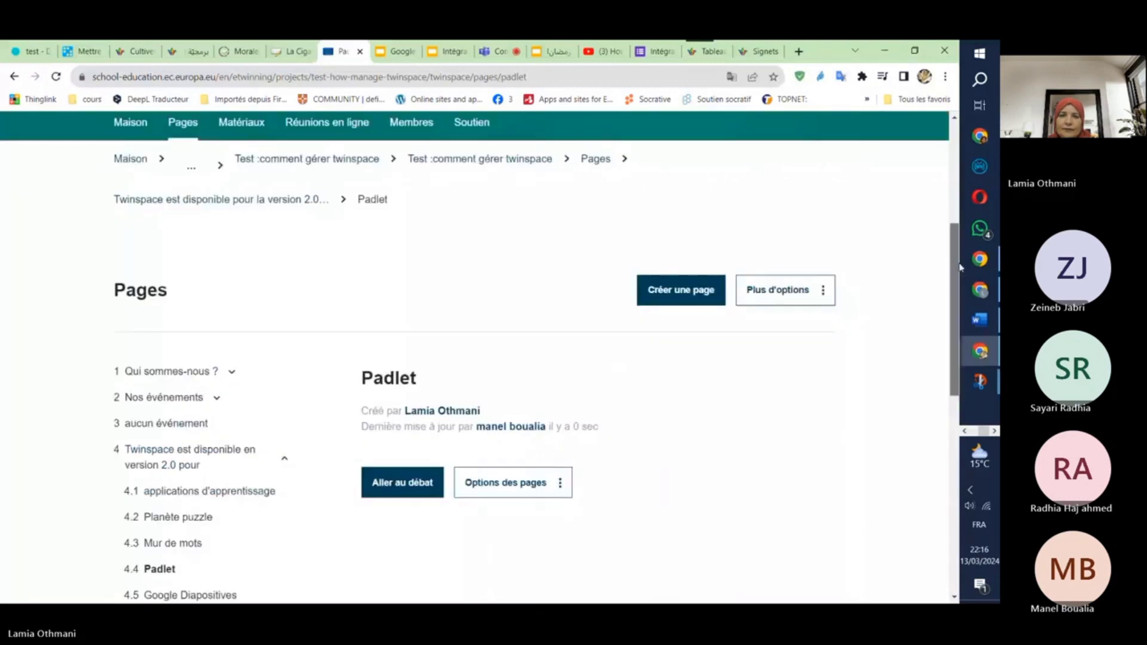
left_click_drag(956, 267, 972, 317)
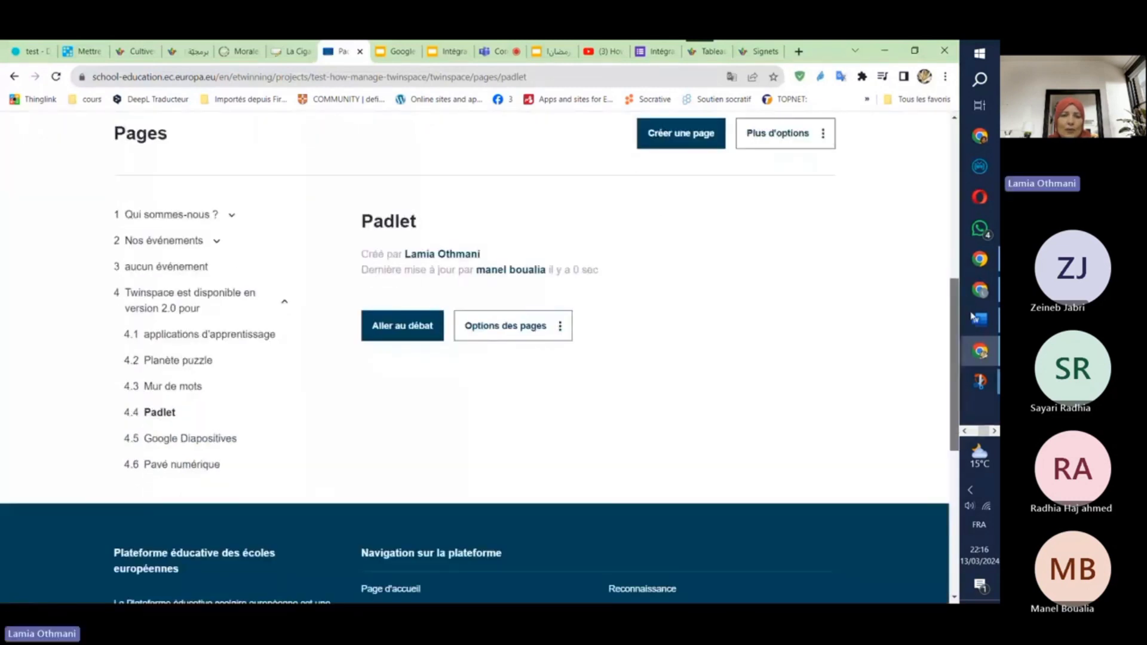
scroll(562, 304, "down", 1)
left_click(562, 299)
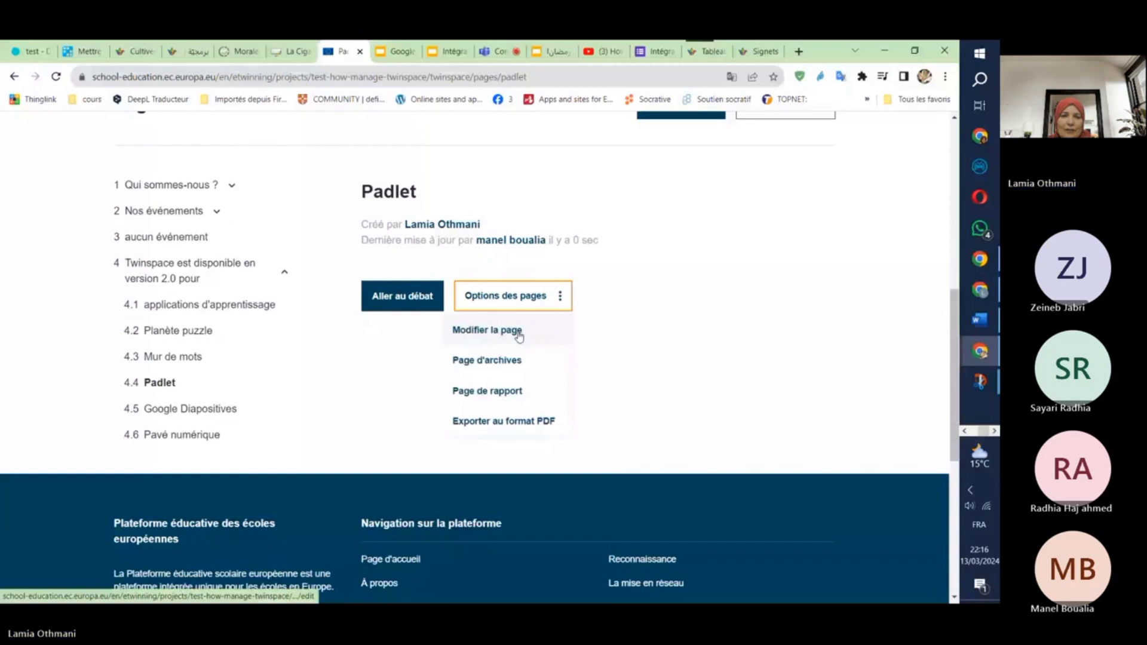
left_click(519, 336)
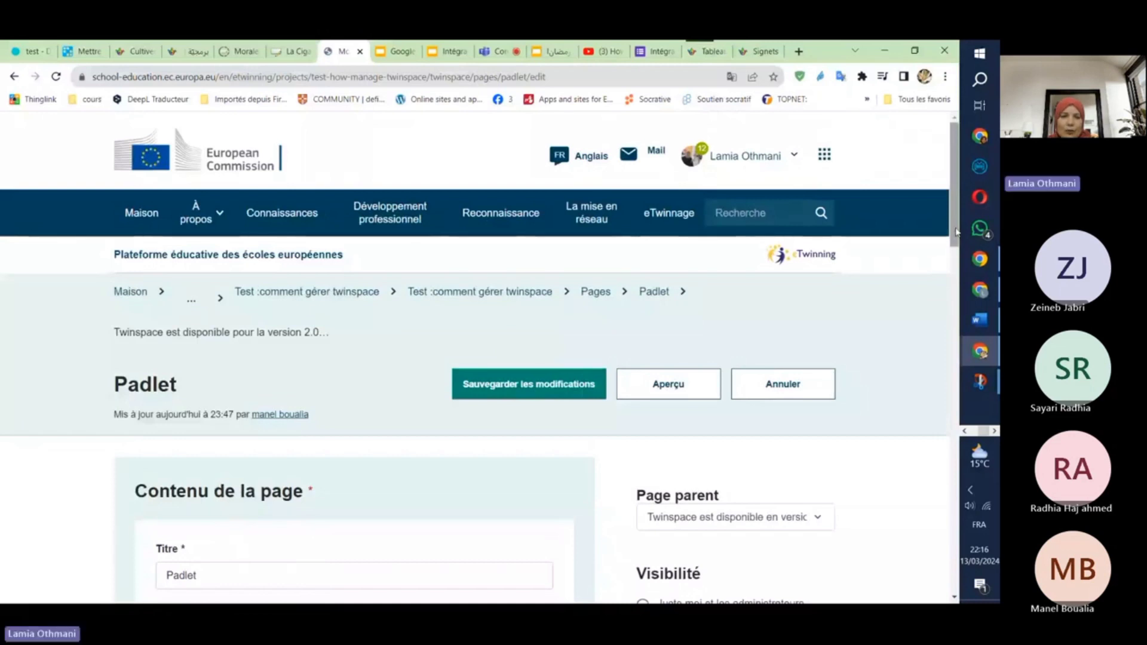
- Add a text content block to the Padlet page and enter the copied padlet address as an iframe URL
scroll(478, 472, "down", 4)
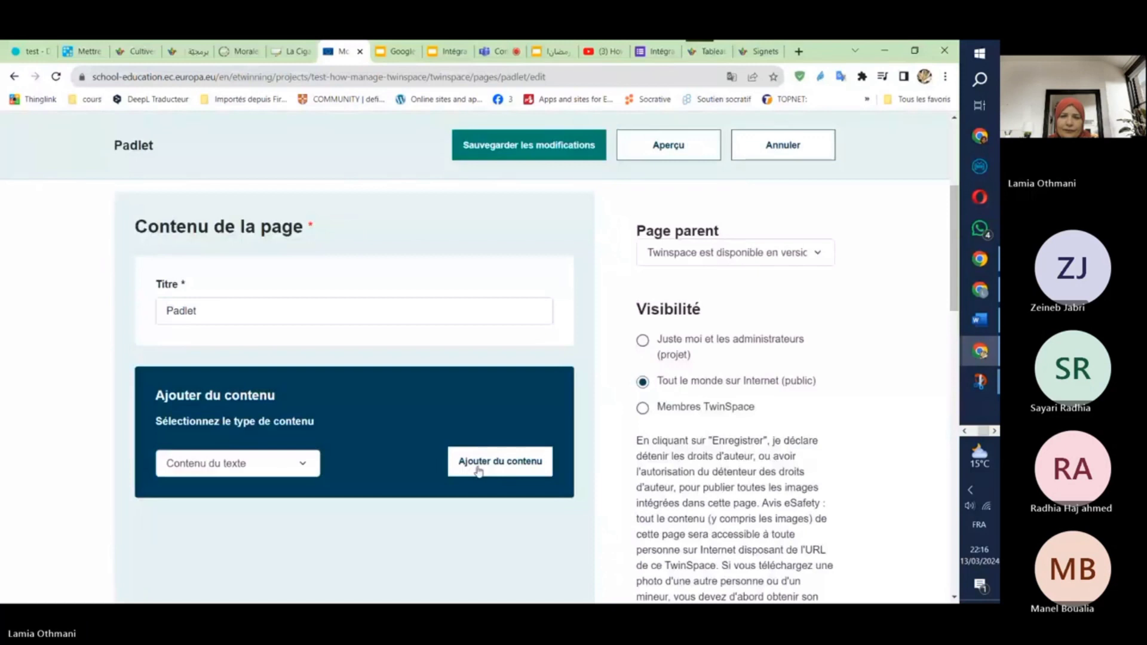
left_click(479, 471)
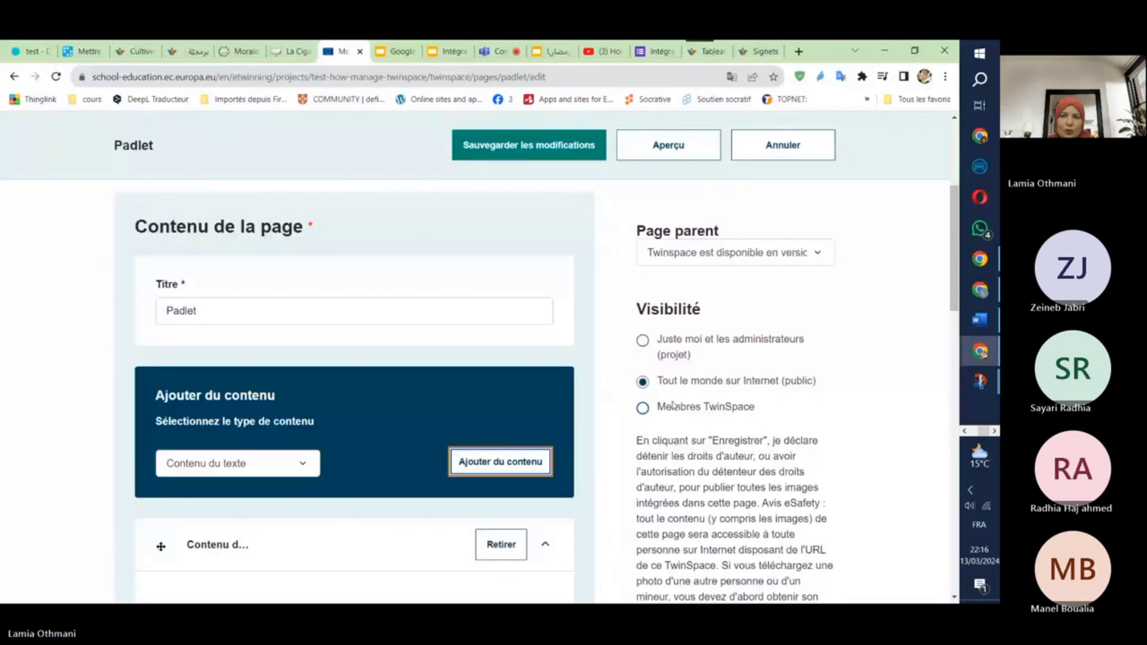
scroll(674, 406, "down", 1)
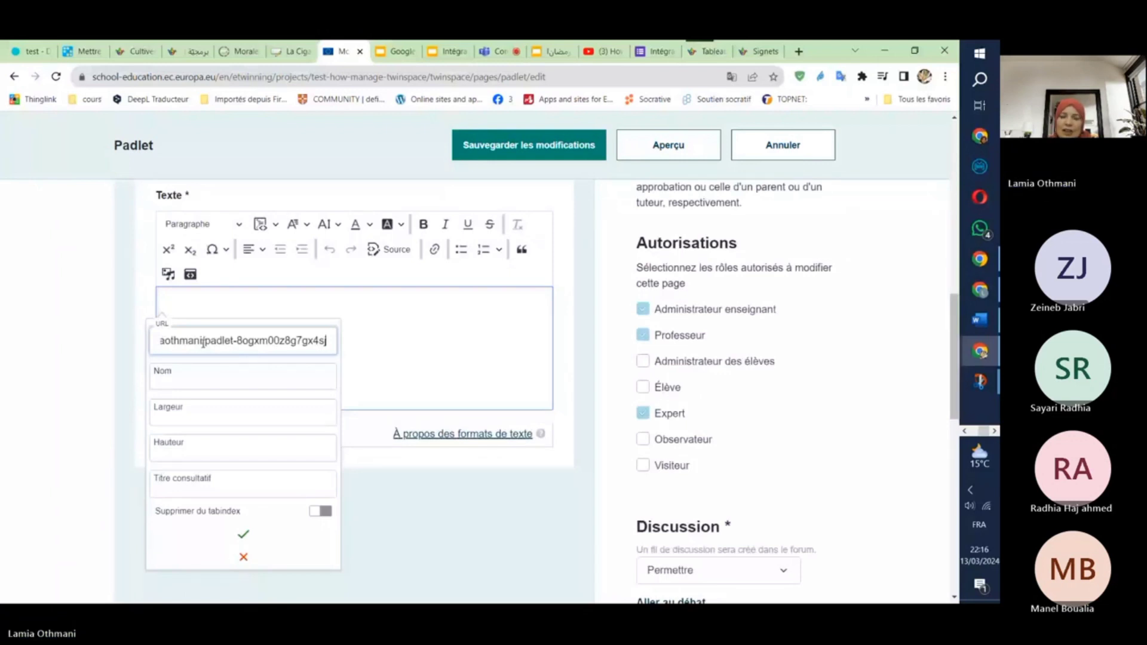
- Set the iframe's width and height to 500, insert it and save the changes to the Padlet page
left_click(243, 412)
type("500")
left_click(210, 447)
type("500")
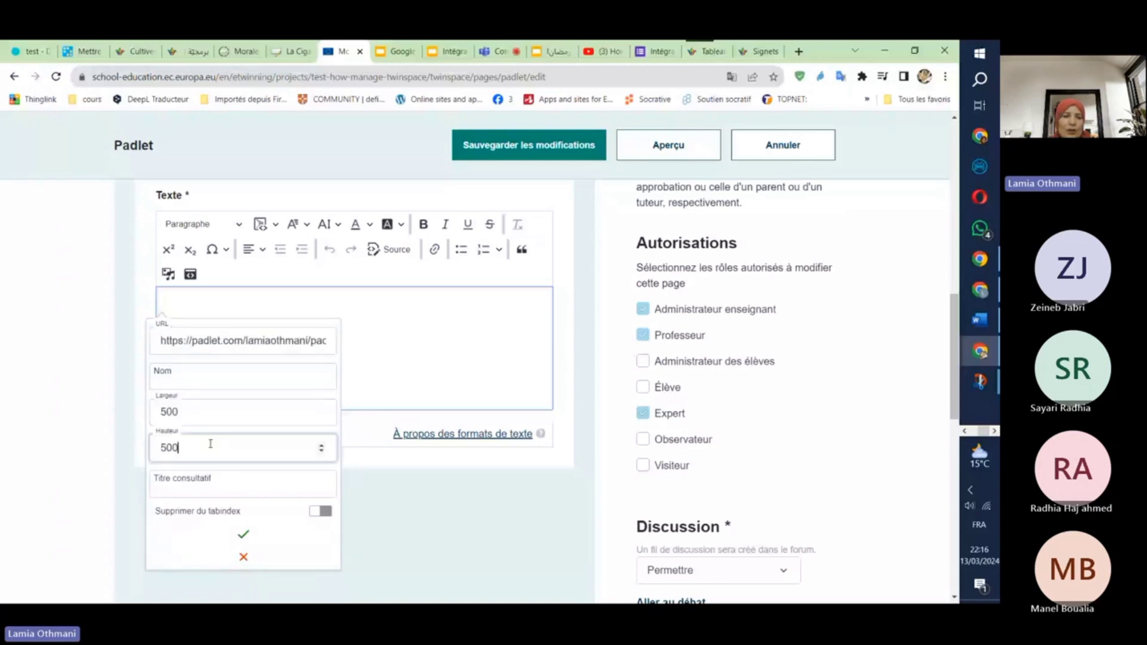
left_click(242, 535)
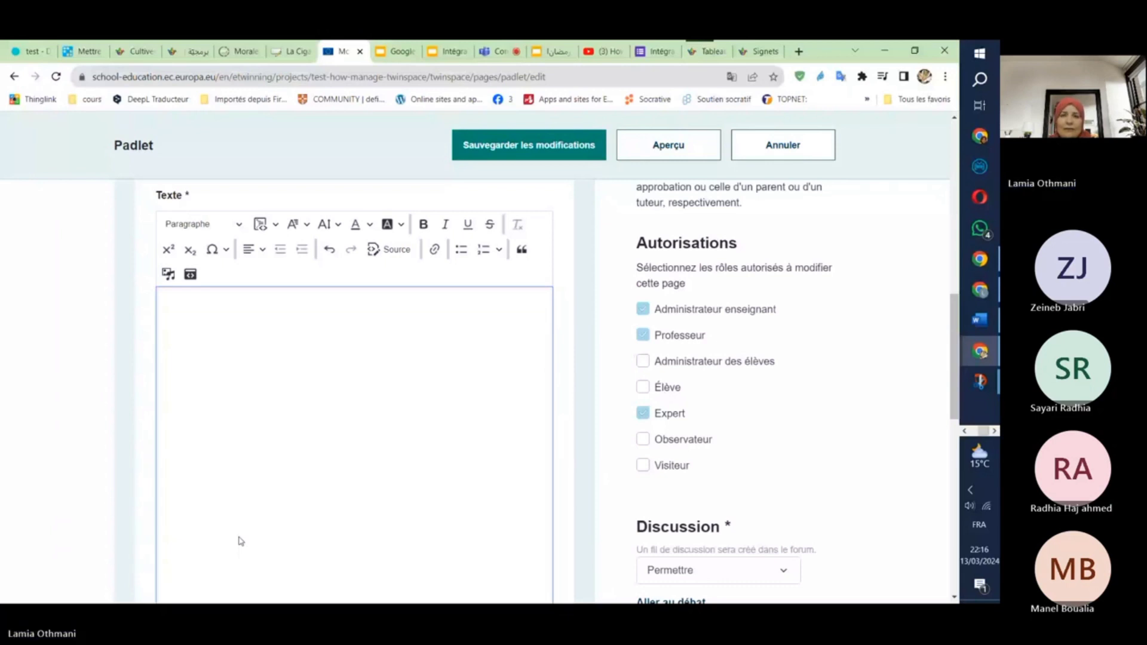
scroll(594, 301, "down", 2)
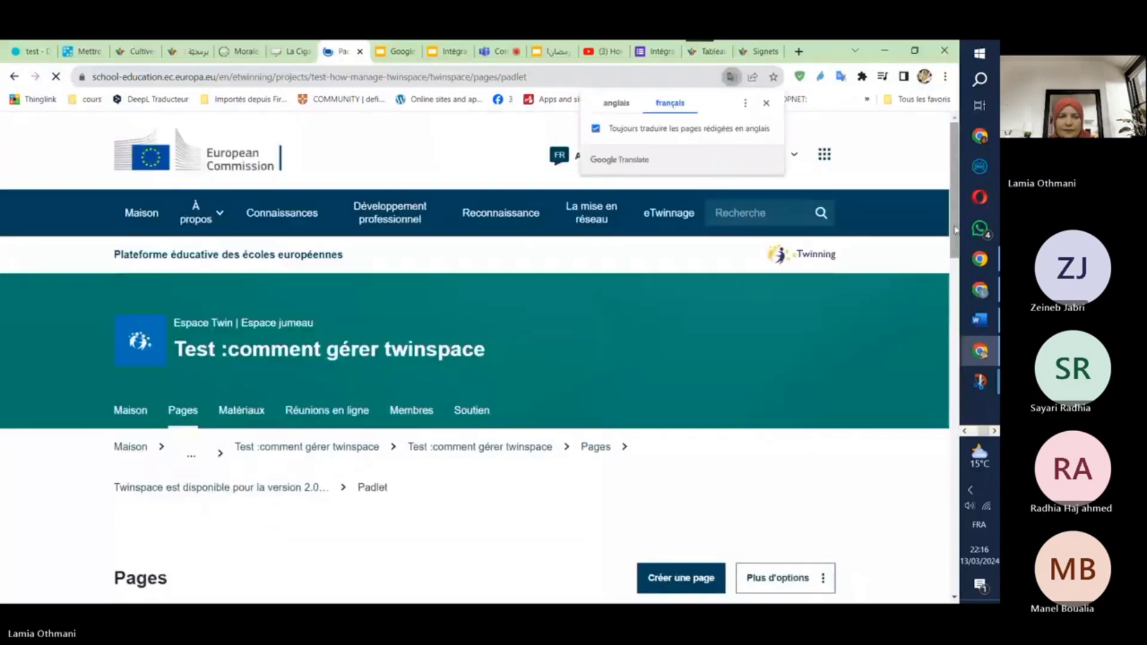
- Examine the embedded padlet on the saved TwinSpace page, going through its posts and back to the start
left_click_drag(954, 230, 967, 289)
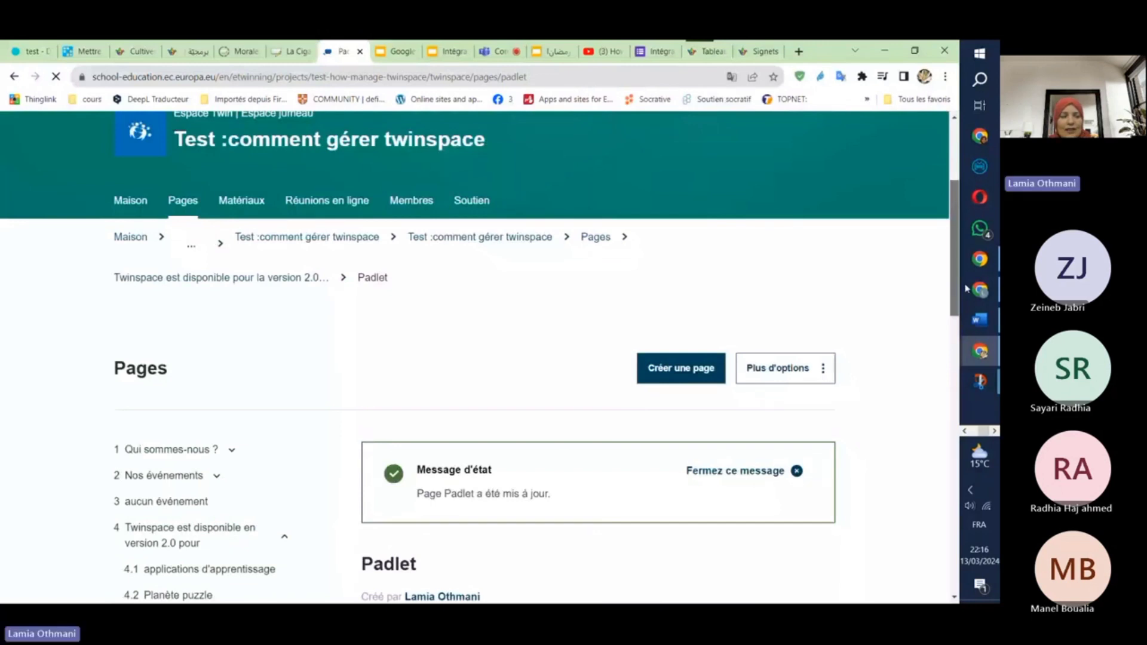
left_click_drag(967, 289, 966, 433)
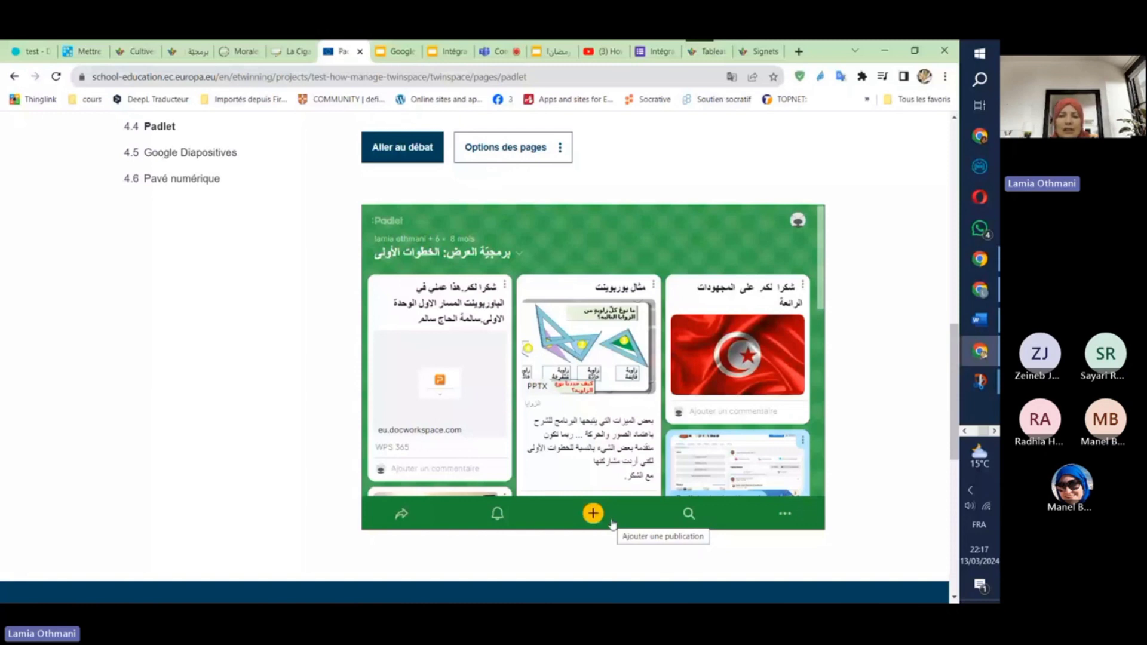
scroll(777, 472, "down", 5)
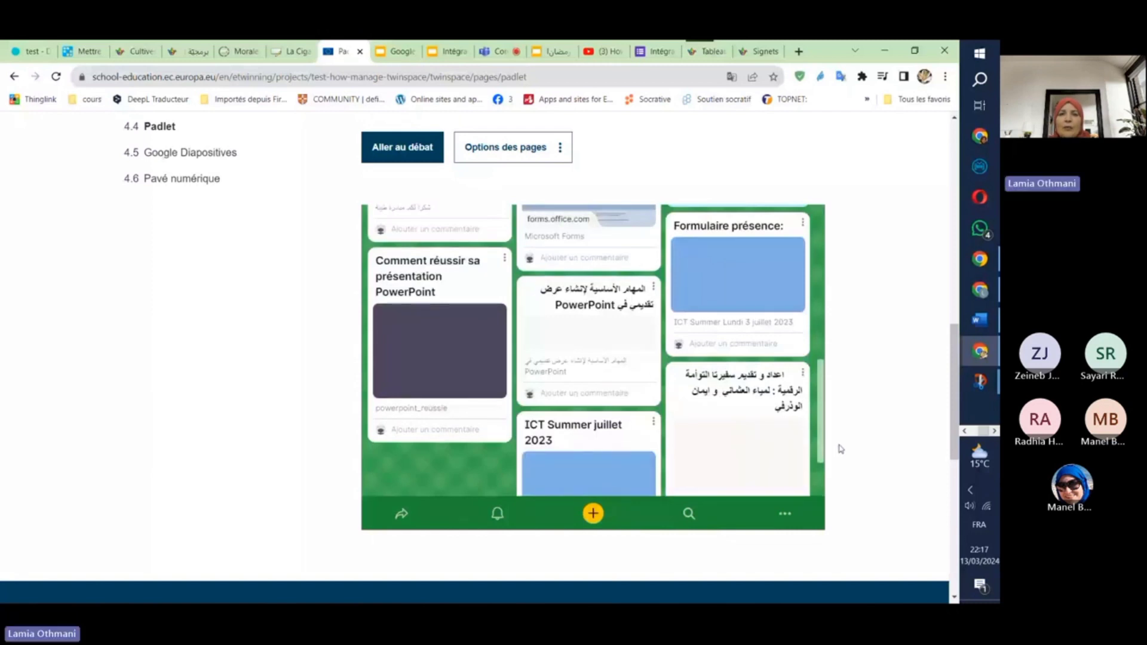
scroll(801, 268, "up", 5)
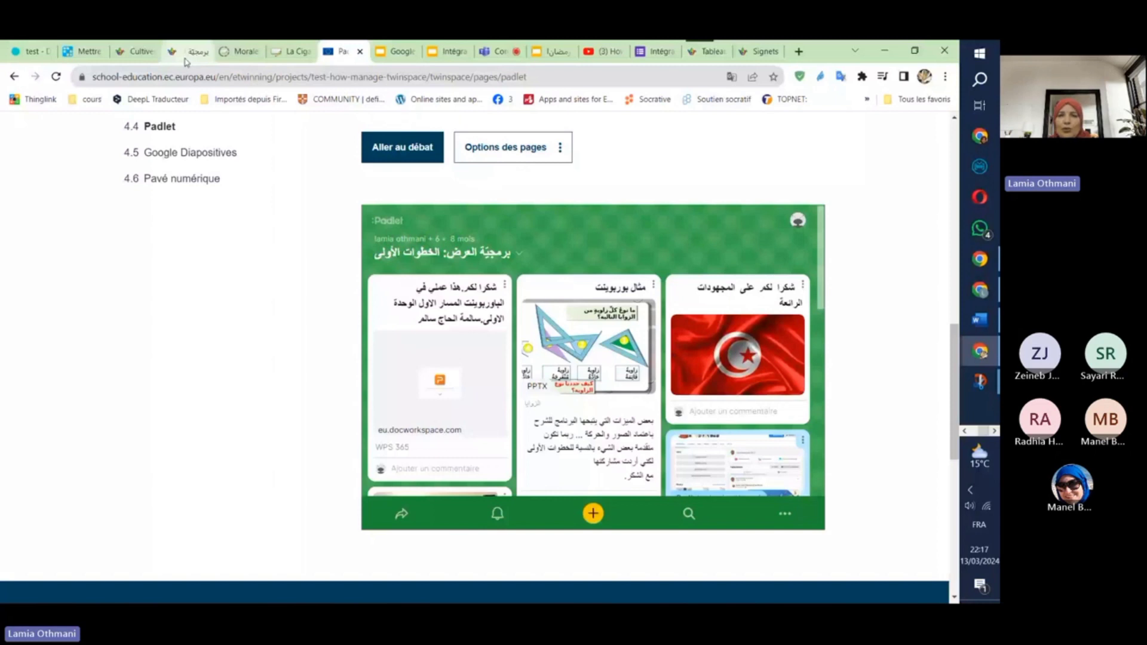
- Open the Signets padlet from the Padlet dashboard, copy its web address and return to the TwinSpace Padlet page
left_click(706, 52)
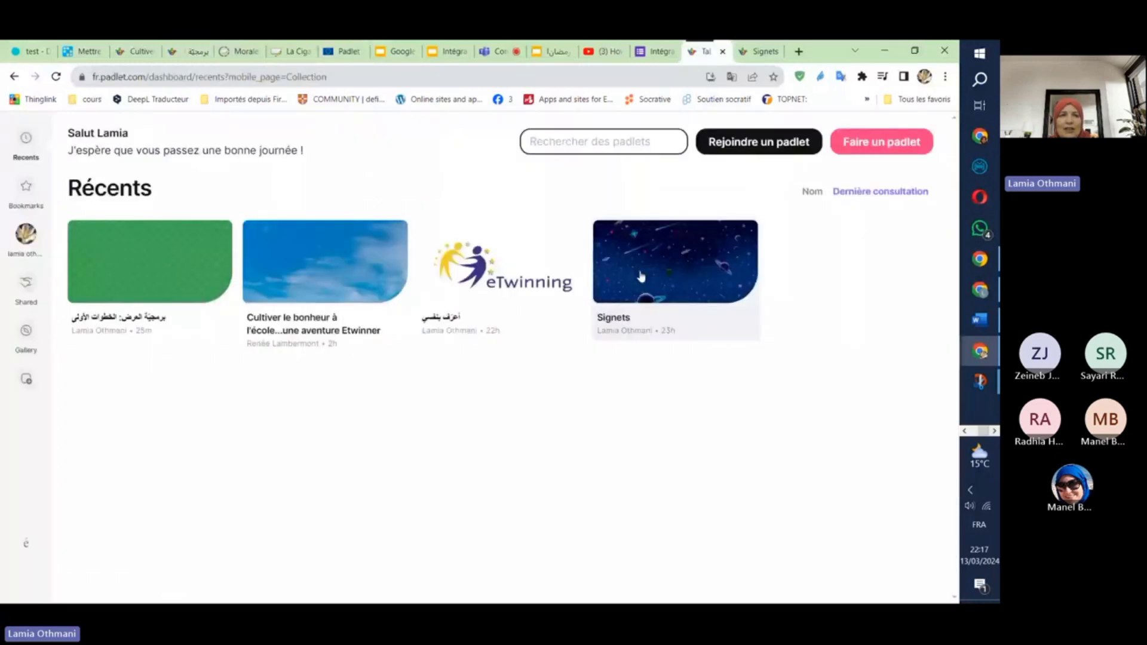
left_click(641, 277)
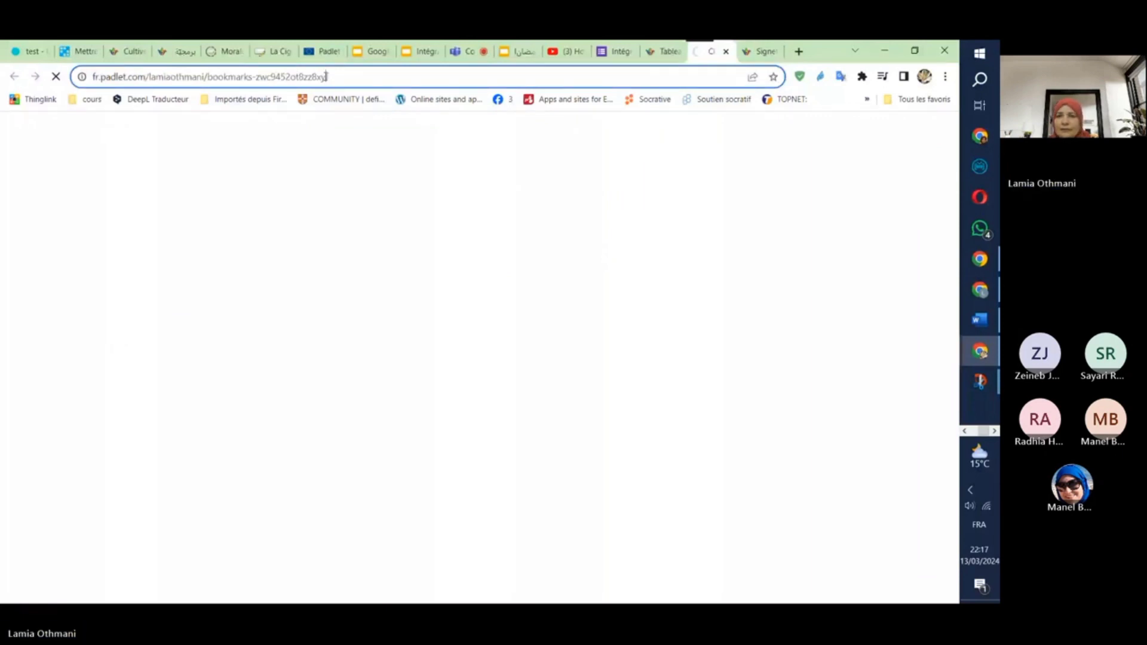
left_click(326, 76)
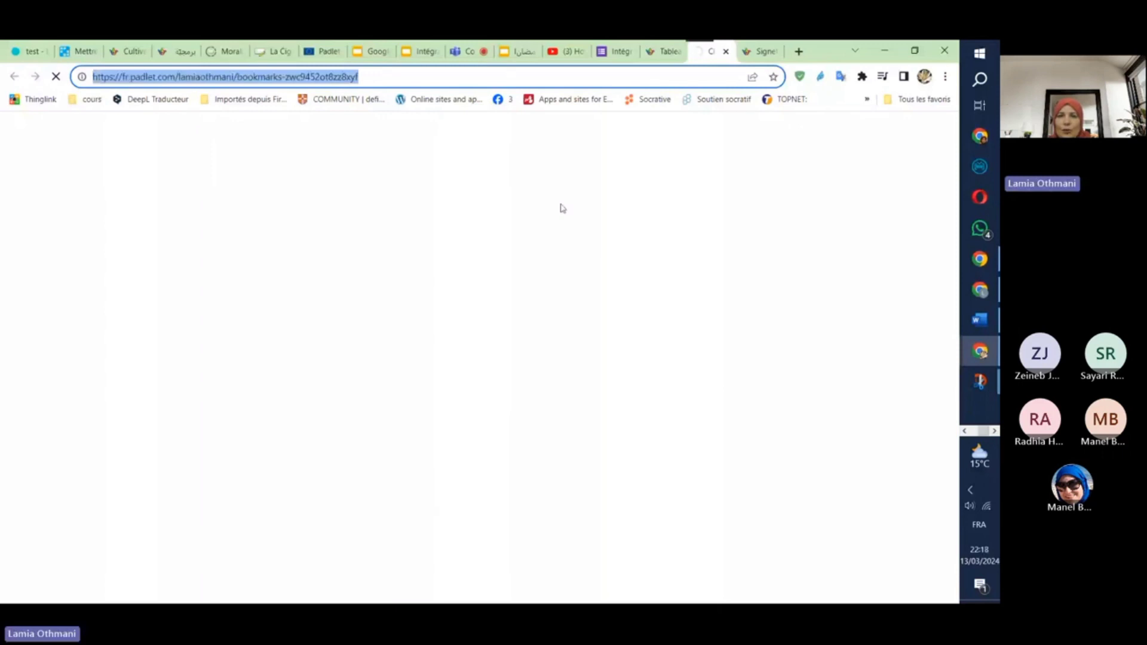
key("ctrl+7")
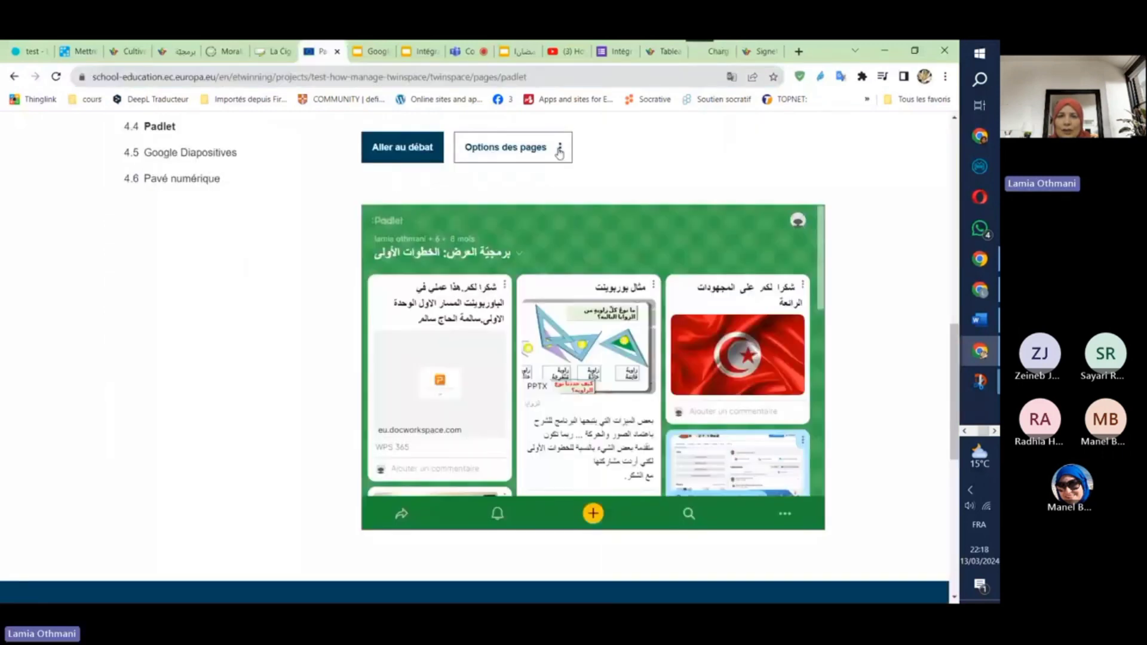